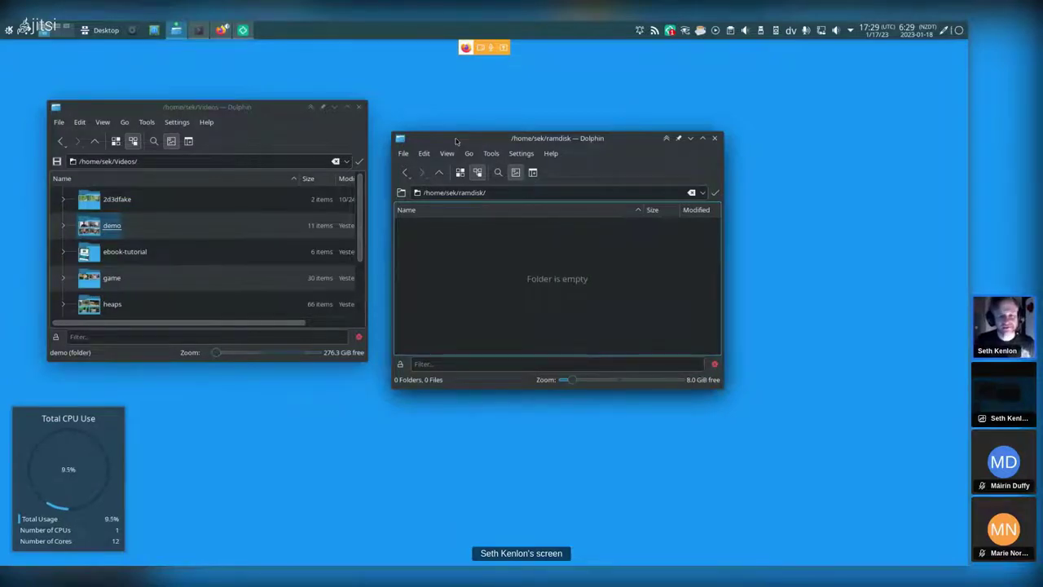
Create a new folder named myprojectdirectory inside /home/sek/ramdisk
right_click(506, 242)
mouse_move(583, 252)
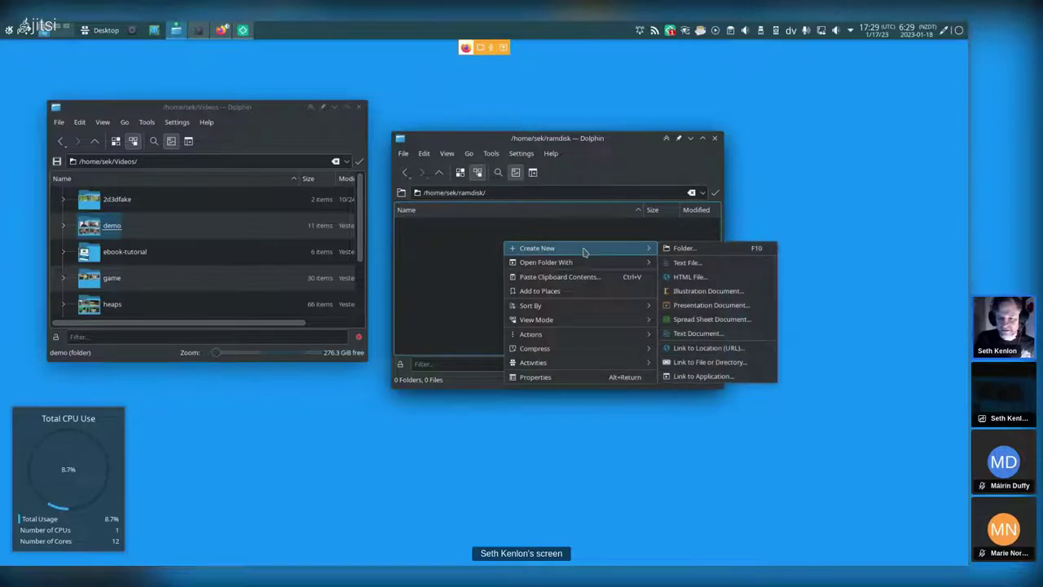
click(685, 248)
text(my)
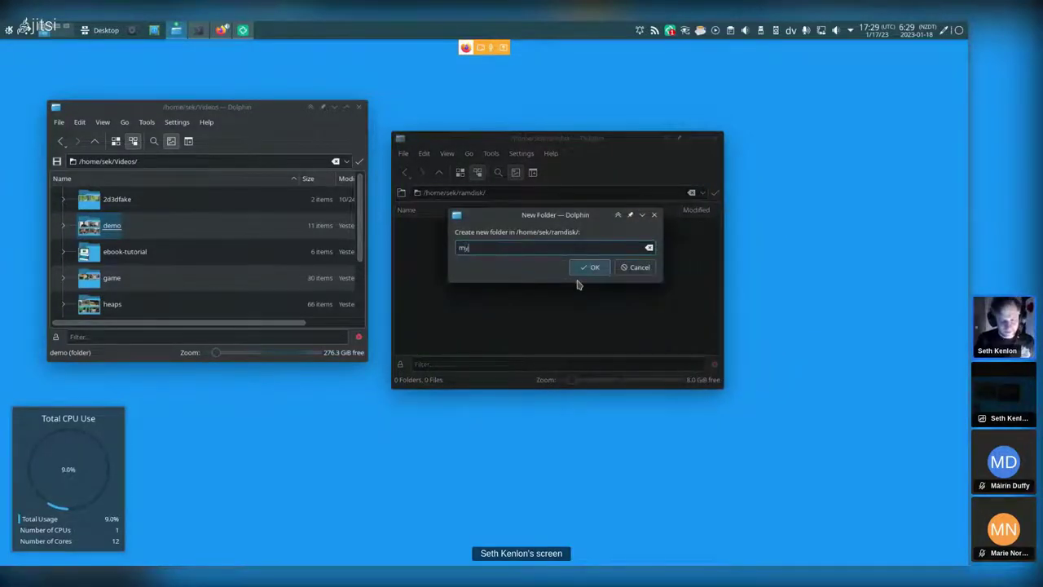
text(projectdirecto)
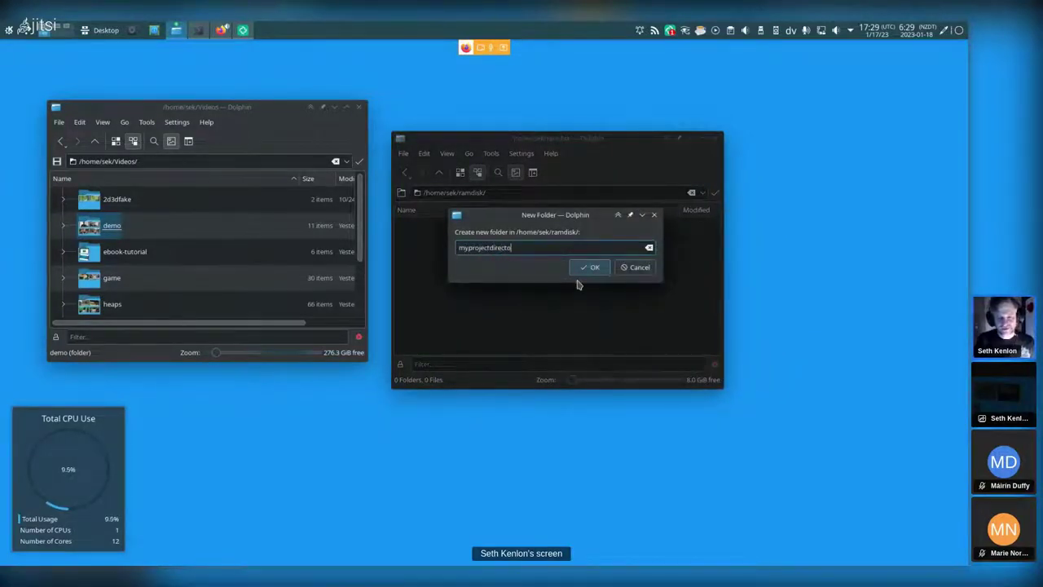
text(ry)
key(Return)
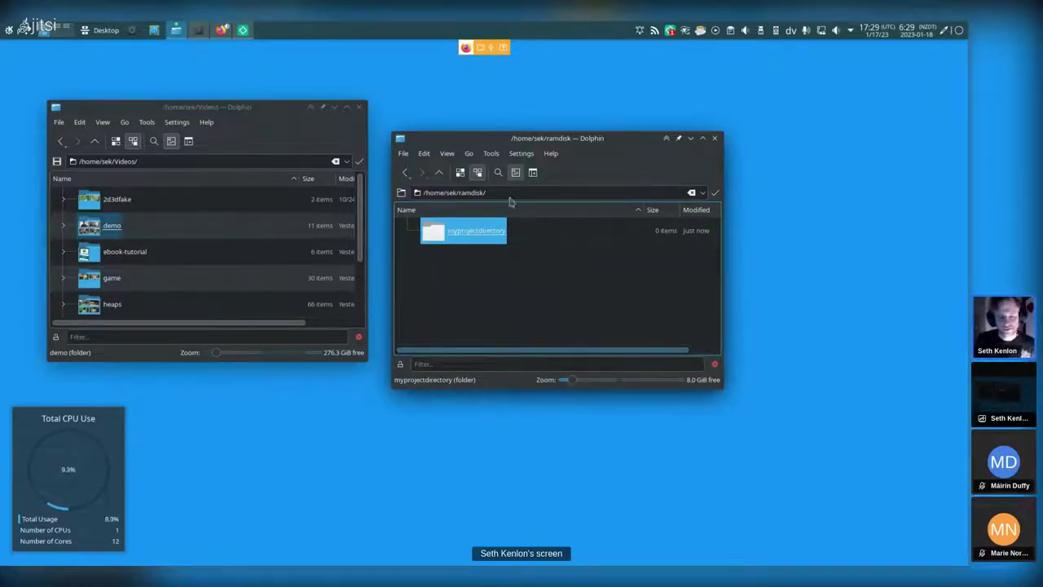
click(454, 269)
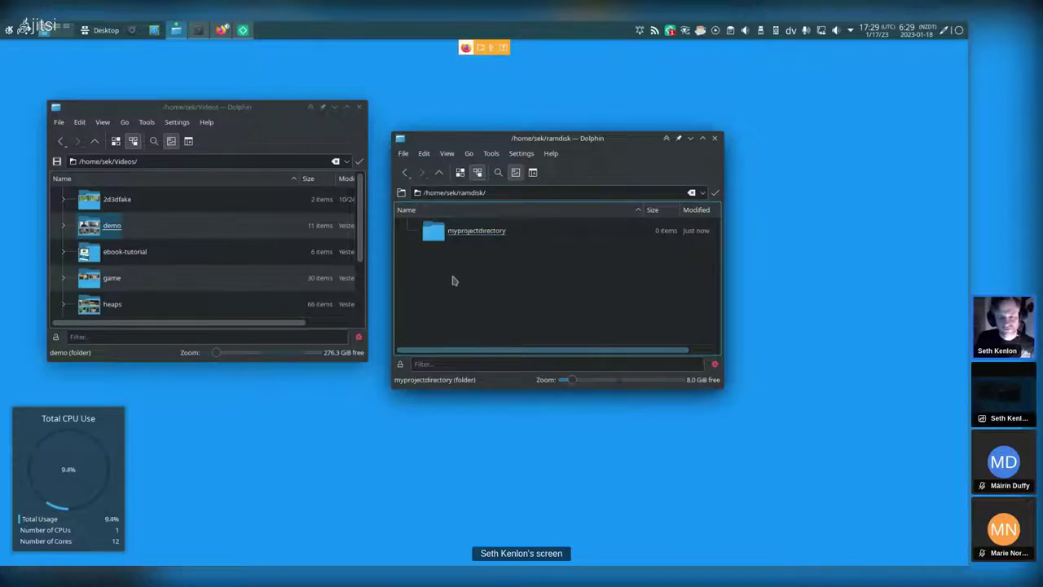
Run the Create media directory action on myprojectdirectory, and expand the folder in a taller window to show all its subfolders
drag(472, 139, 472, 93)
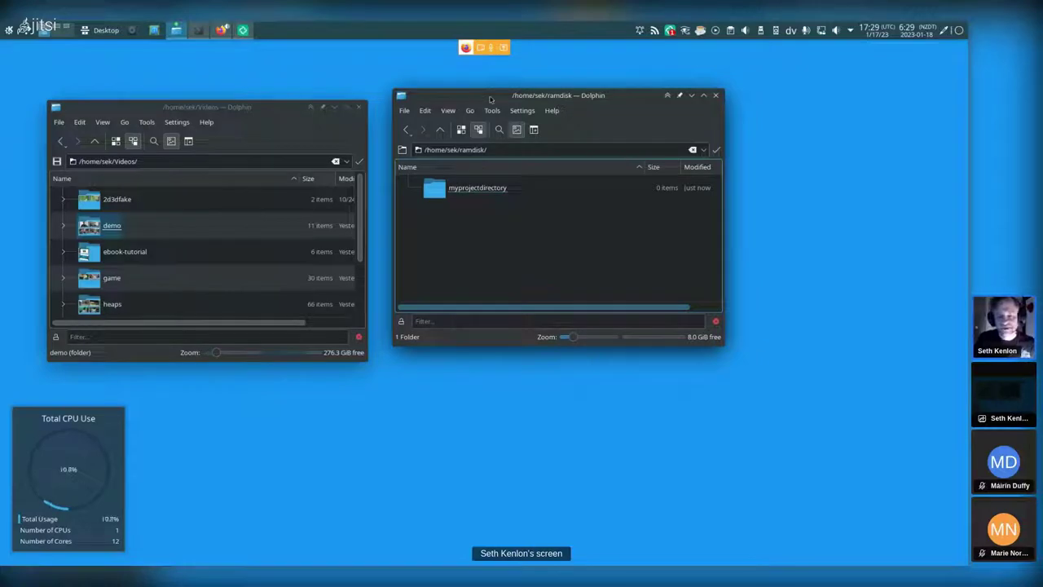
right_click(475, 191)
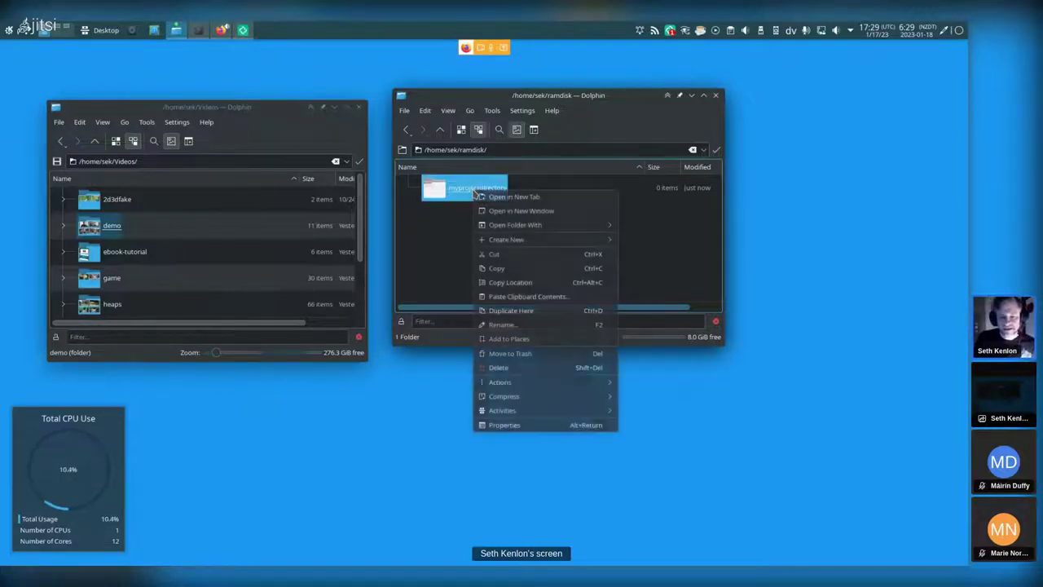
mouse_move(578, 383)
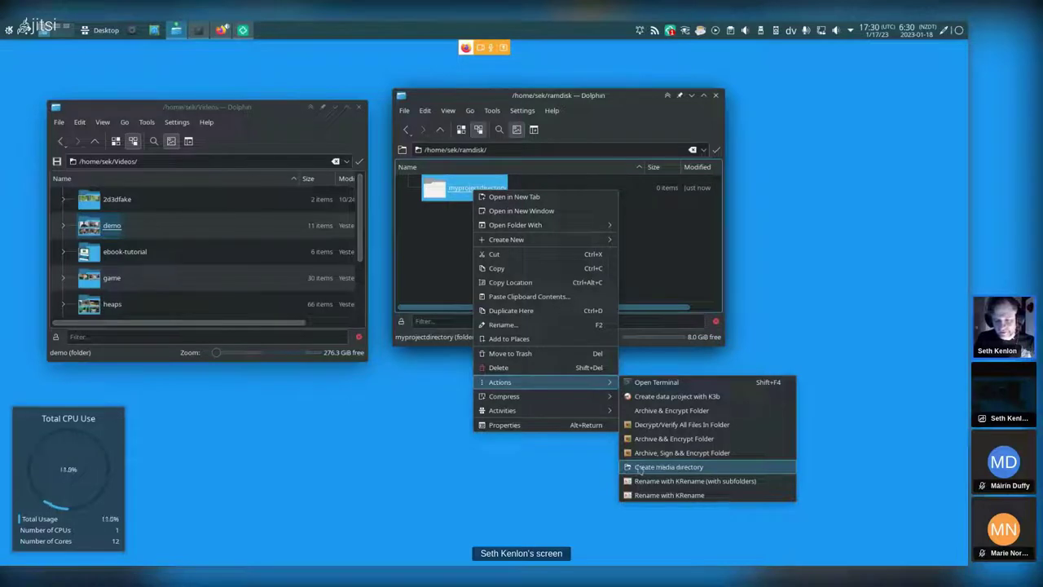
click(664, 467)
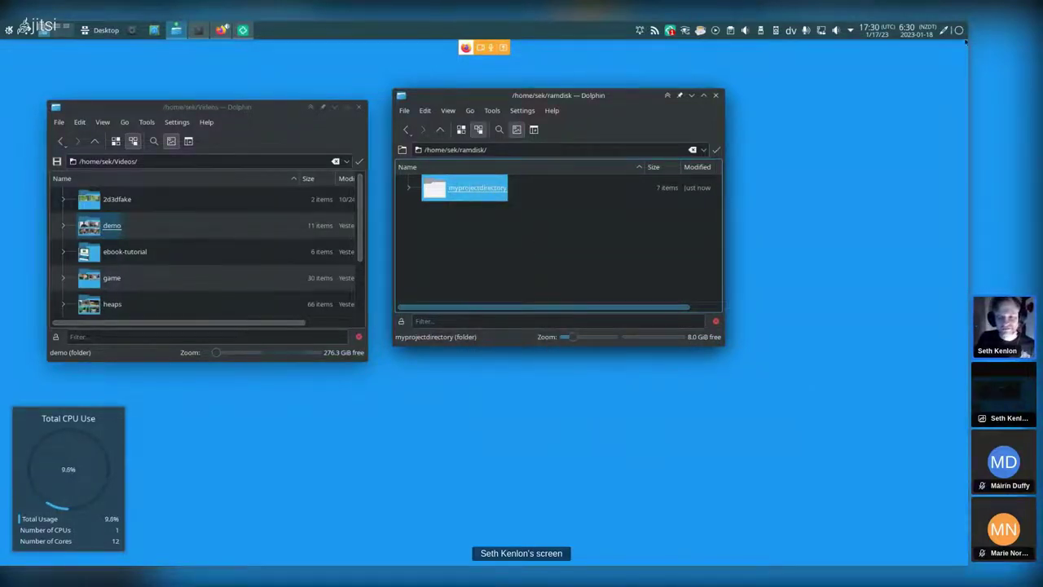
click(408, 190)
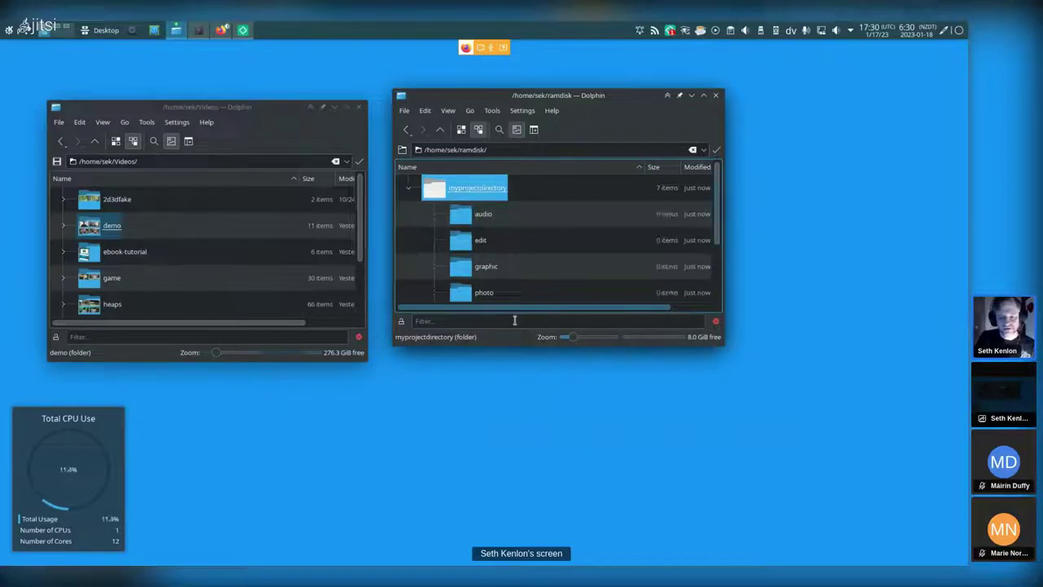
drag(508, 344, 486, 476)
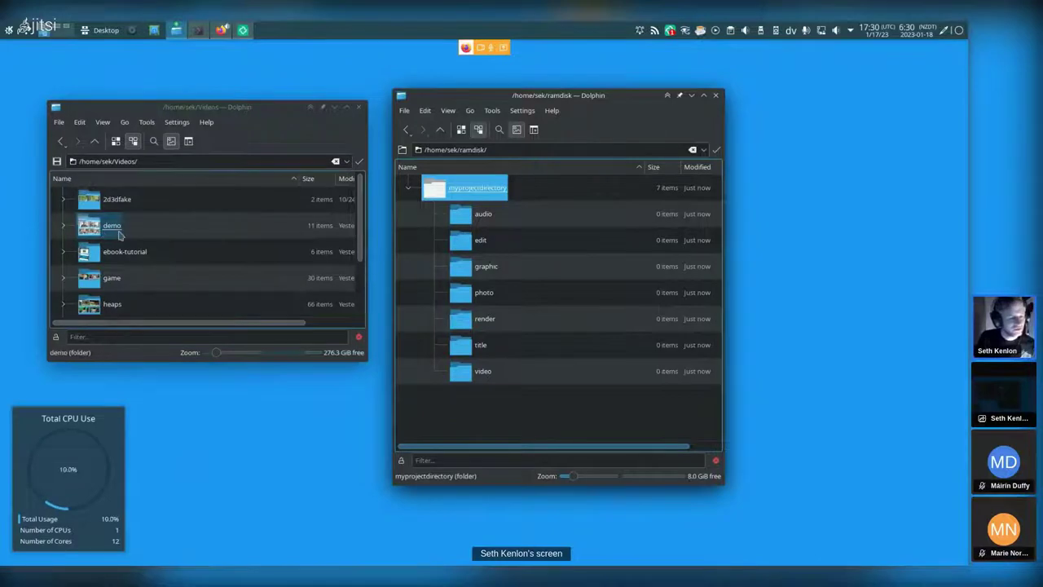
Open the demo folder in /home/sek/Videos and make its window taller to list more of the files
click(107, 232)
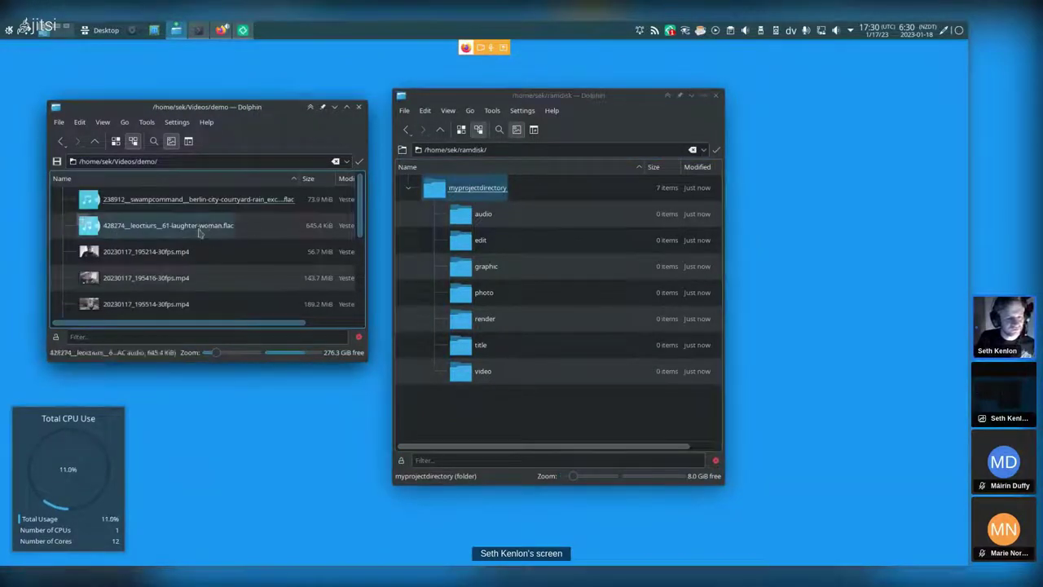
scroll(242, 242, down, 3)
scroll(248, 239, up, 3)
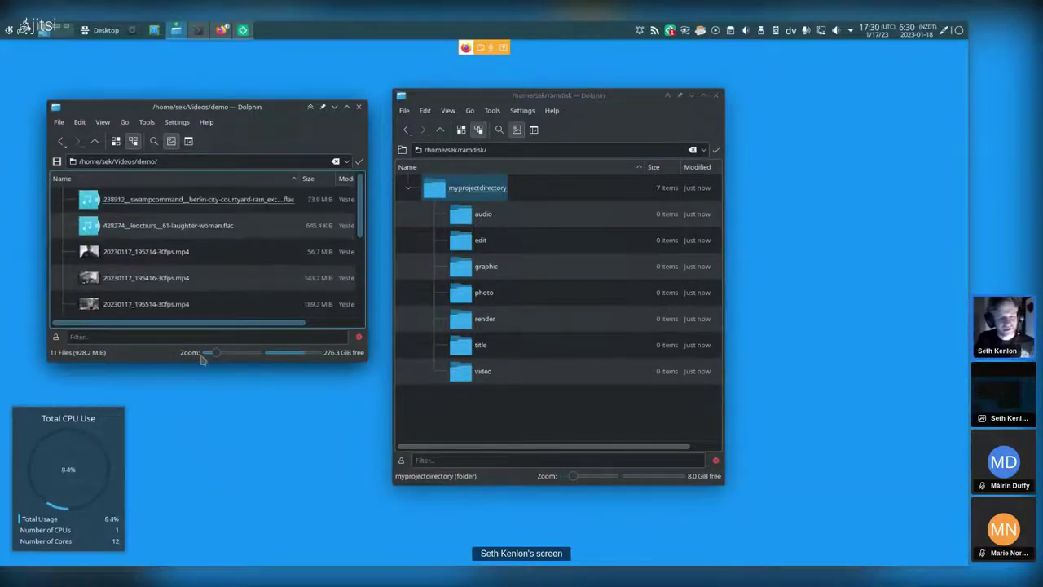
drag(175, 359, 175, 438)
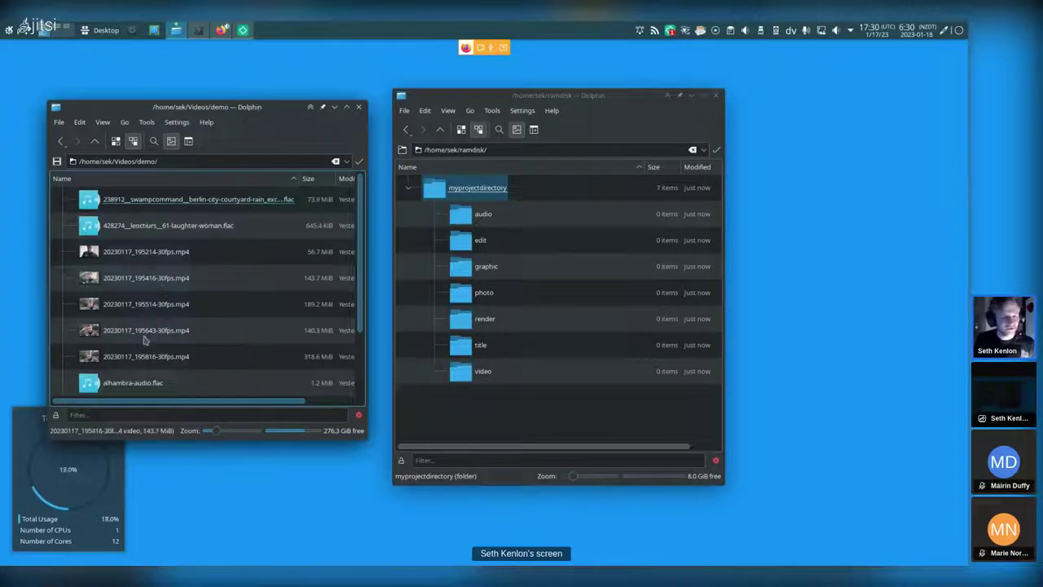
Preview 20230117_195416-30fps.mp4, close the player, and rename the clip with "CU_", the subject's first name and "-walks_1", keeping the .mp4 extension
click(125, 279)
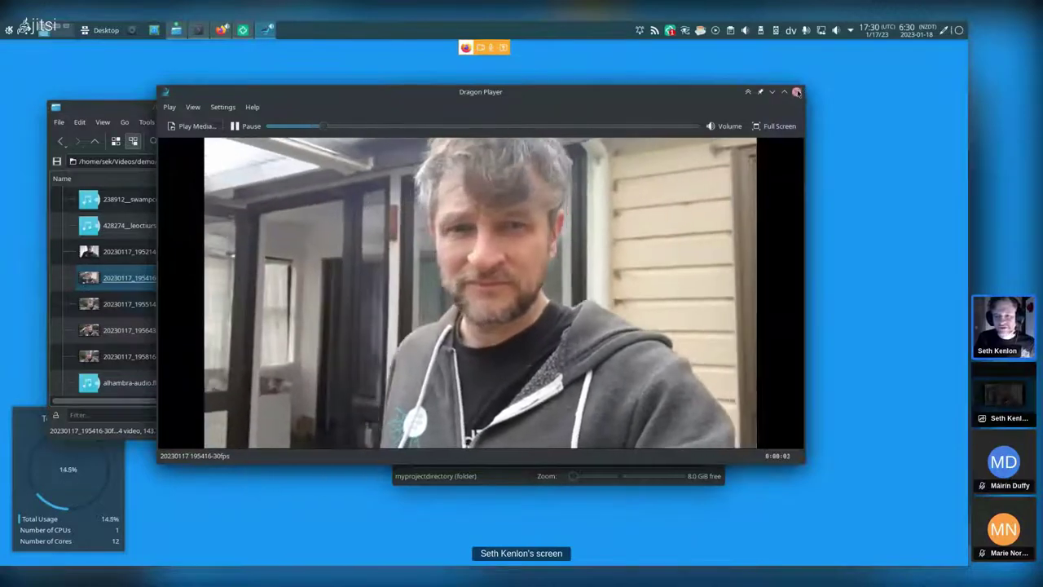
click(797, 92)
right_click(136, 280)
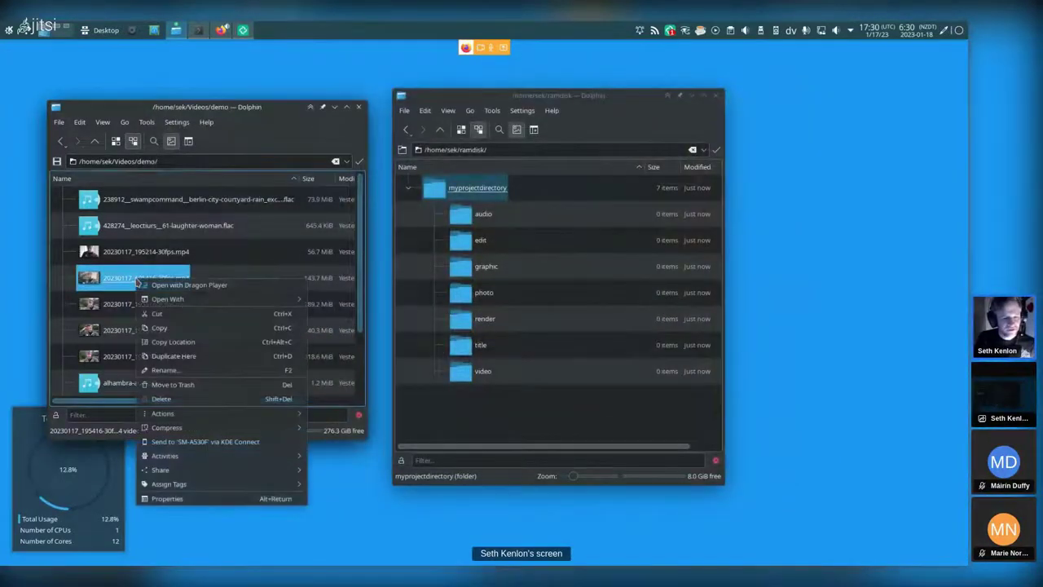
click(184, 369)
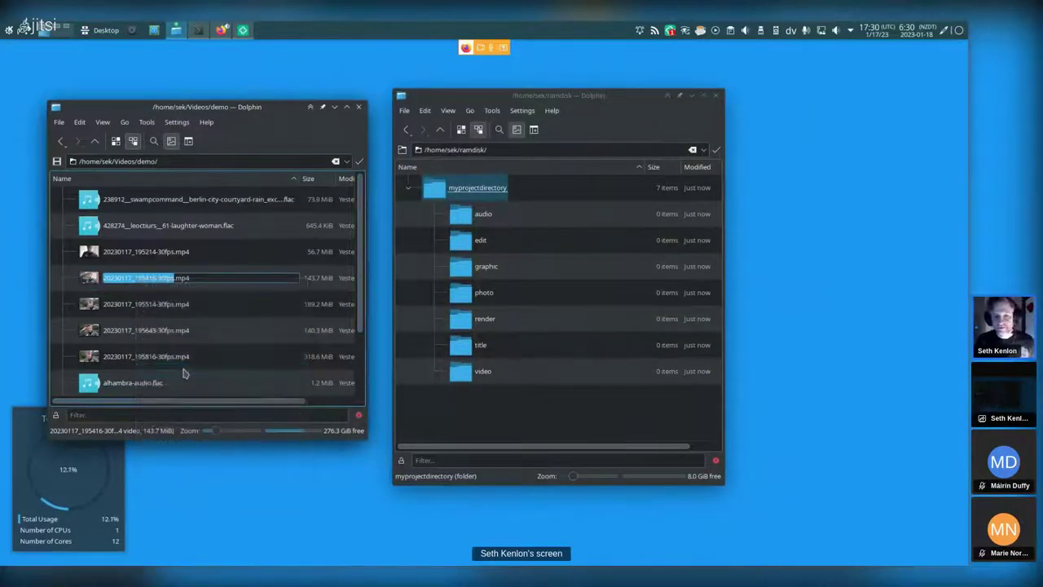
text(CP_)
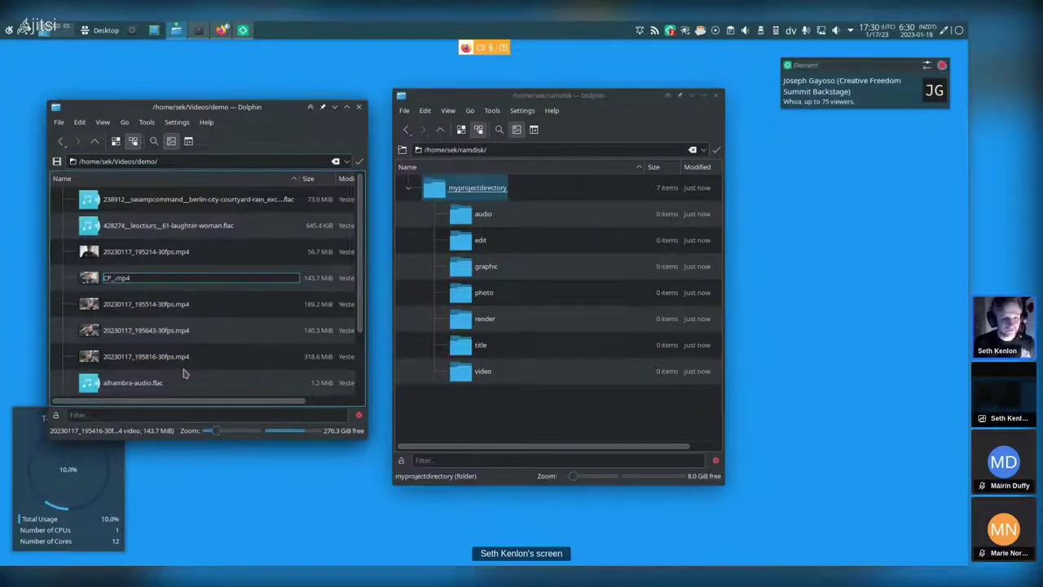
key(BackSpace)
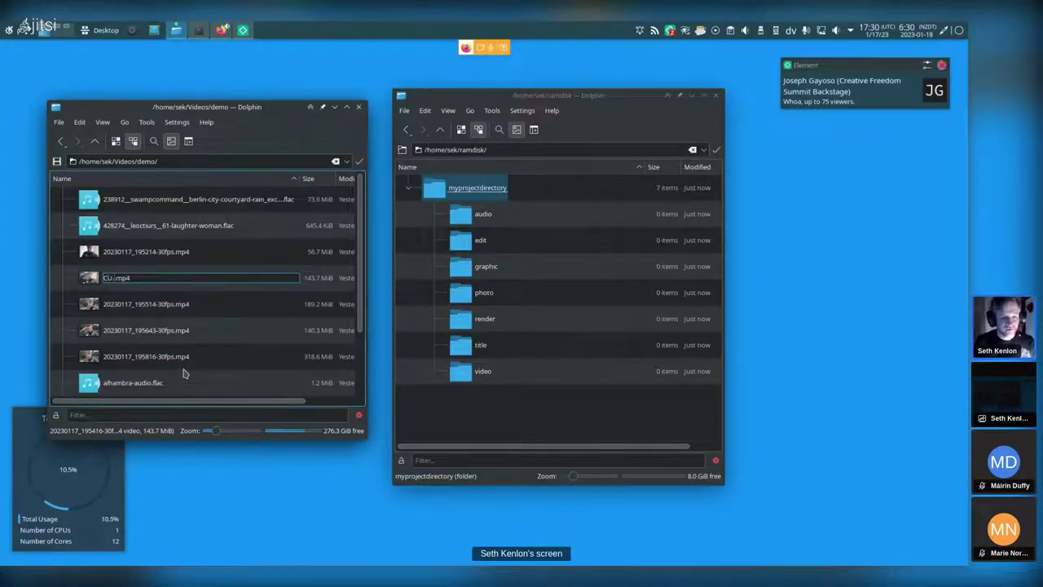
text(U_seth)
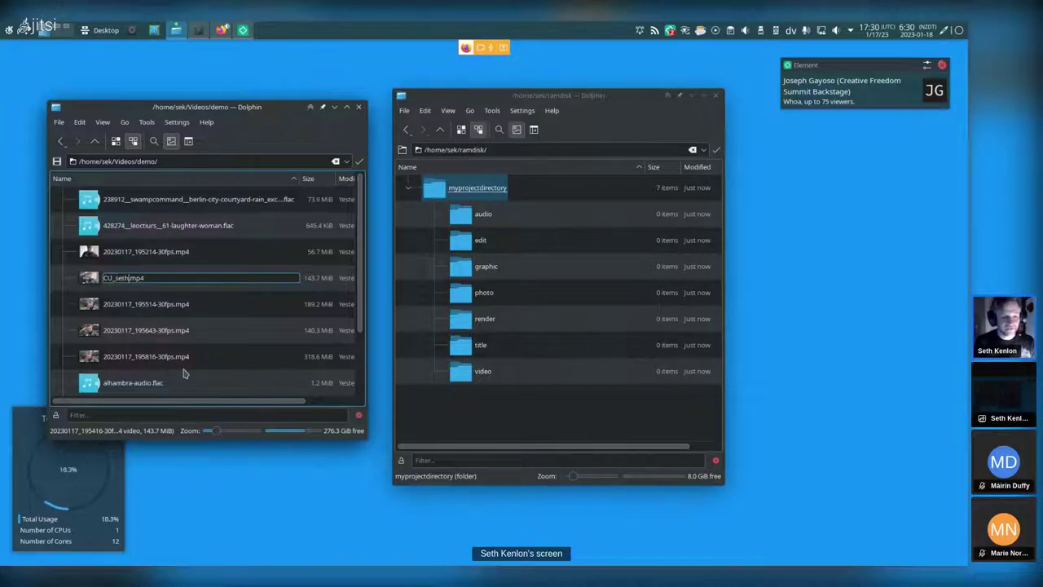
text(-walks)
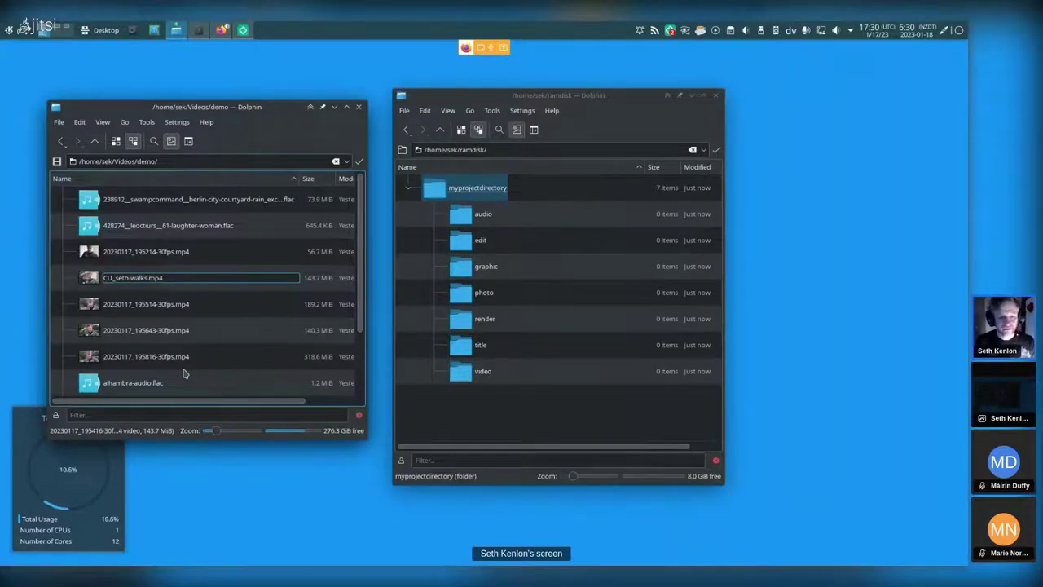
text(-ou)
text(_)
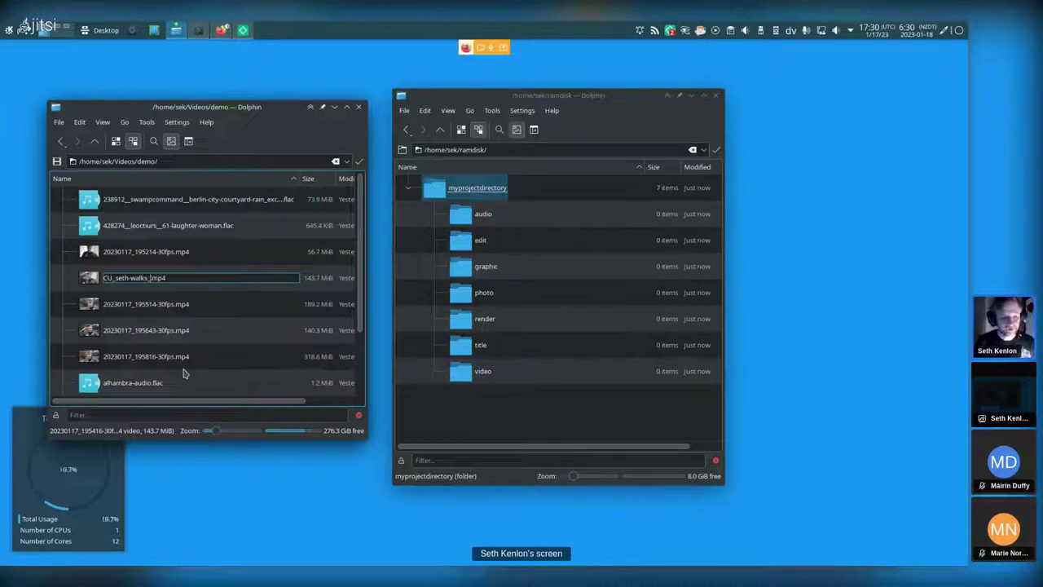
text(1)
key(Return)
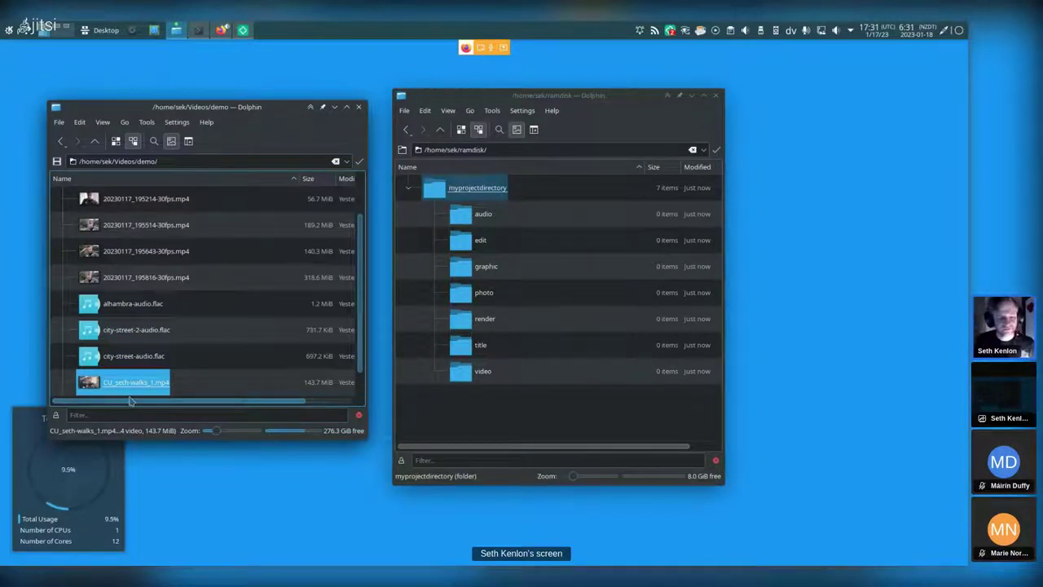
Copy the renamed CU_ clip from the demo folder into the video subfolder of myprojectdirectory
scroll(159, 369, down, 1)
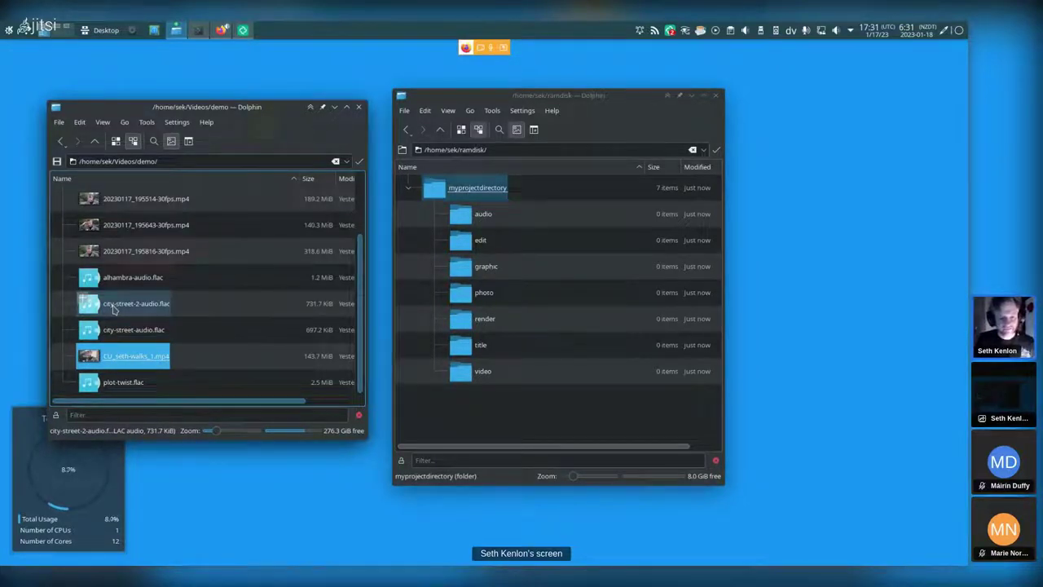
scroll(131, 244, up, 3)
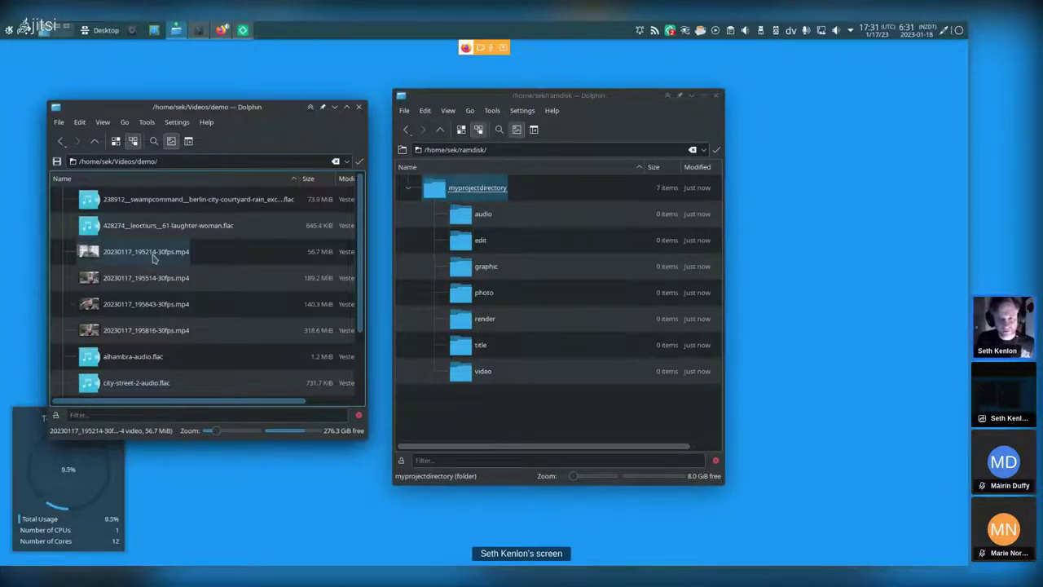
scroll(190, 303, down, 3)
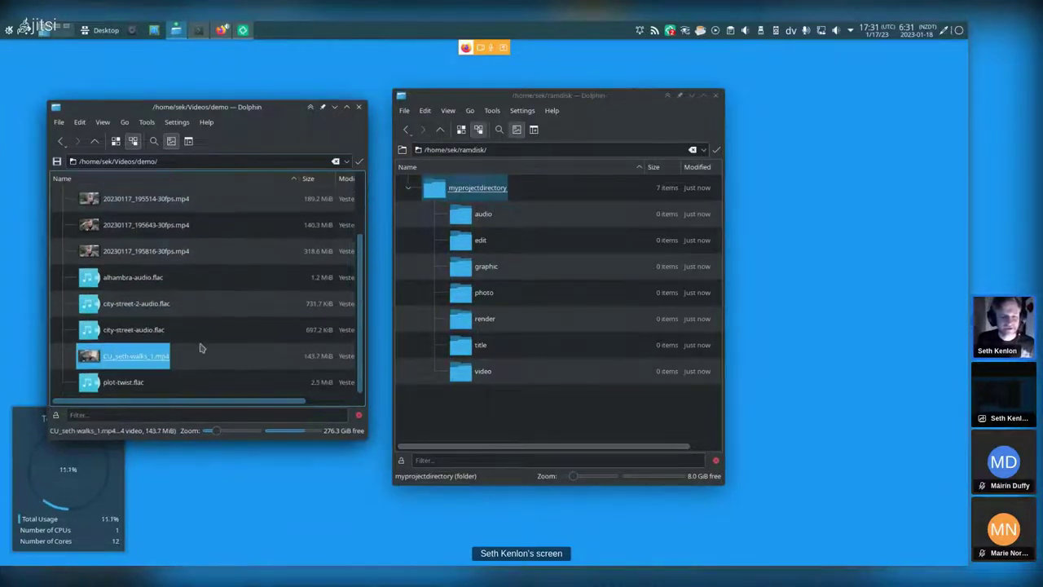
drag(170, 356, 477, 281)
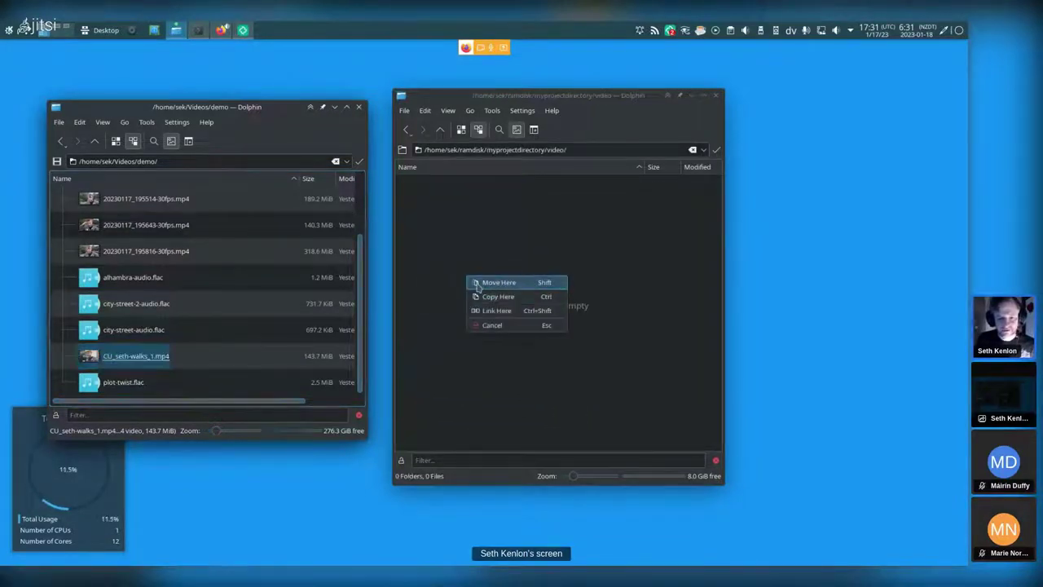
click(494, 297)
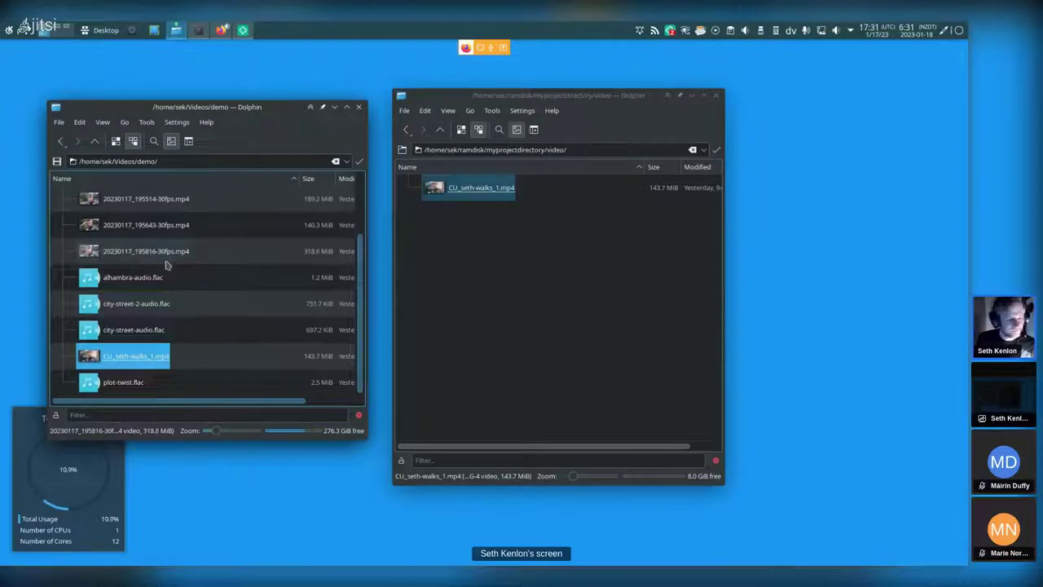
Copy the four remaining 20230117 MP4 clips from the demo folder into the project's video folder
scroll(197, 310, up, 3)
drag(223, 328, 213, 254)
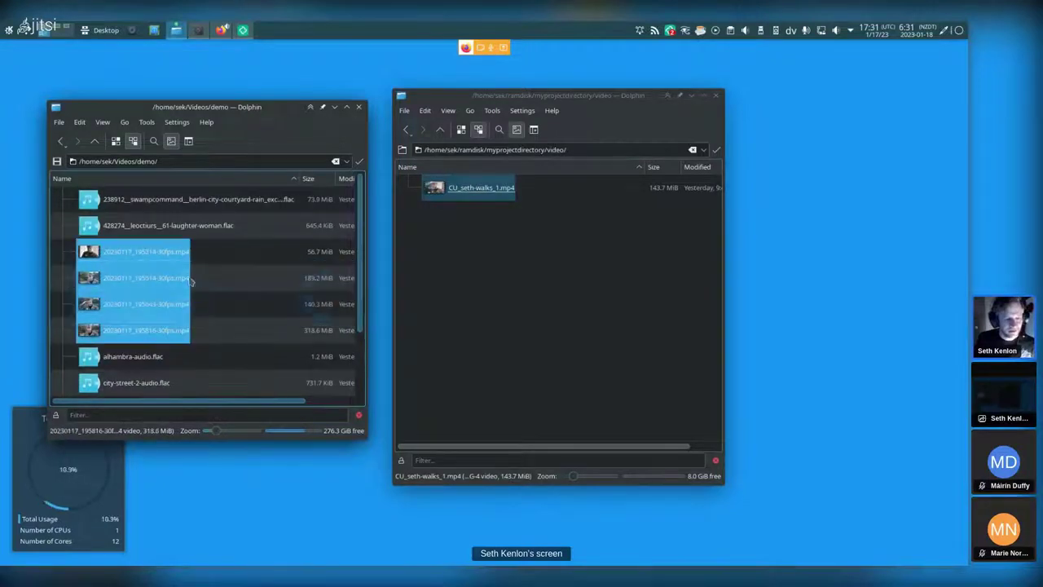
drag(138, 277, 477, 274)
click(493, 291)
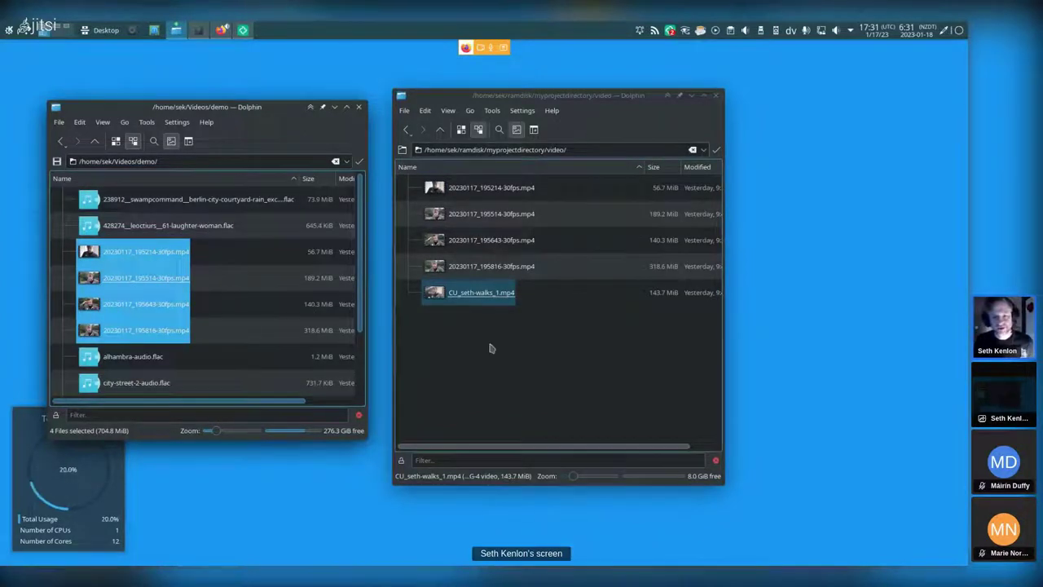
Copy the six FLAC files from the demo folder into the audio subfolder of myprojectdirectory
click(441, 129)
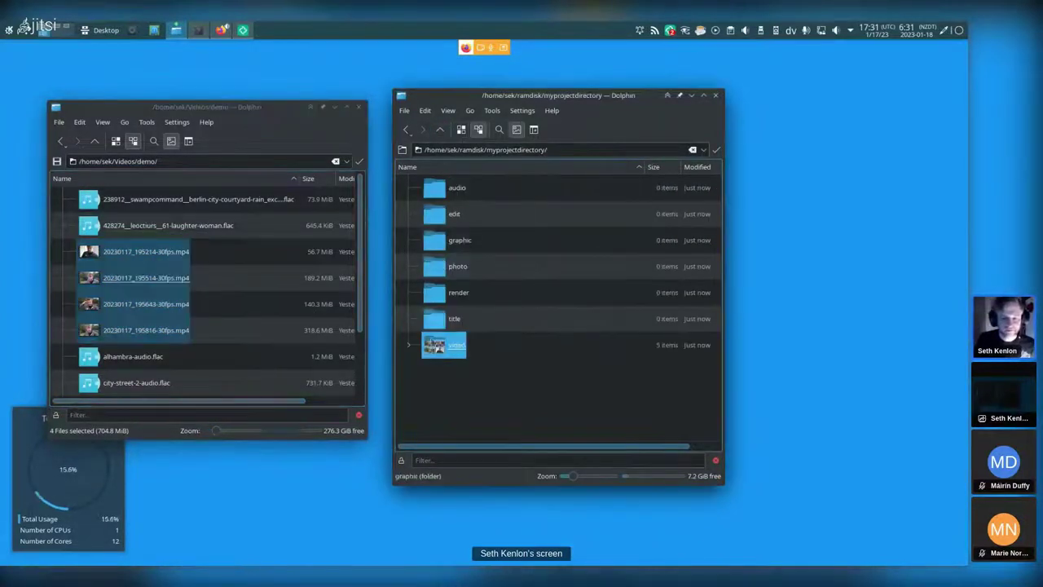
click(90, 199)
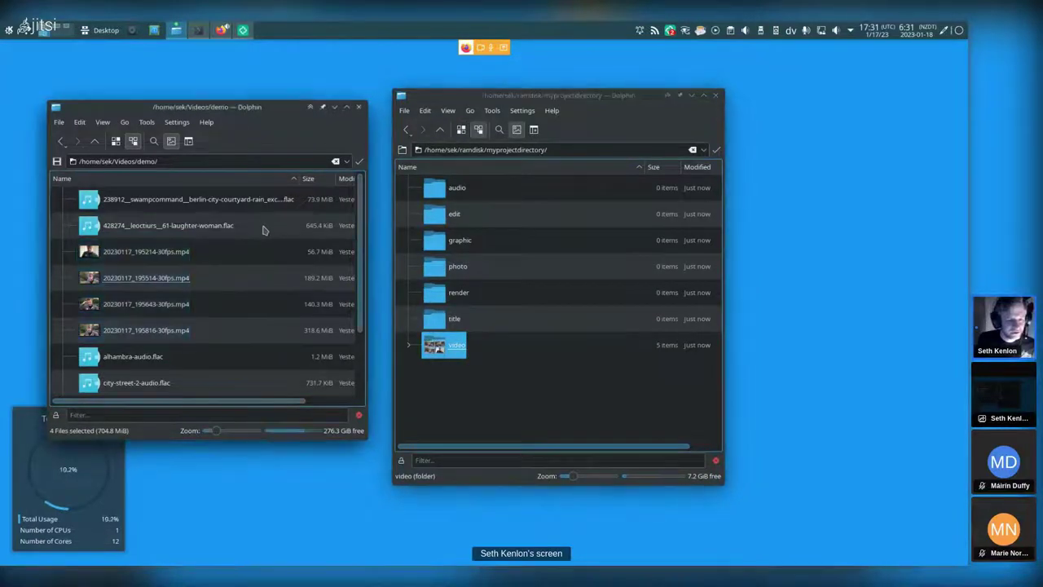
shift+click(163, 225)
scroll(226, 288, down, 1)
click(88, 284)
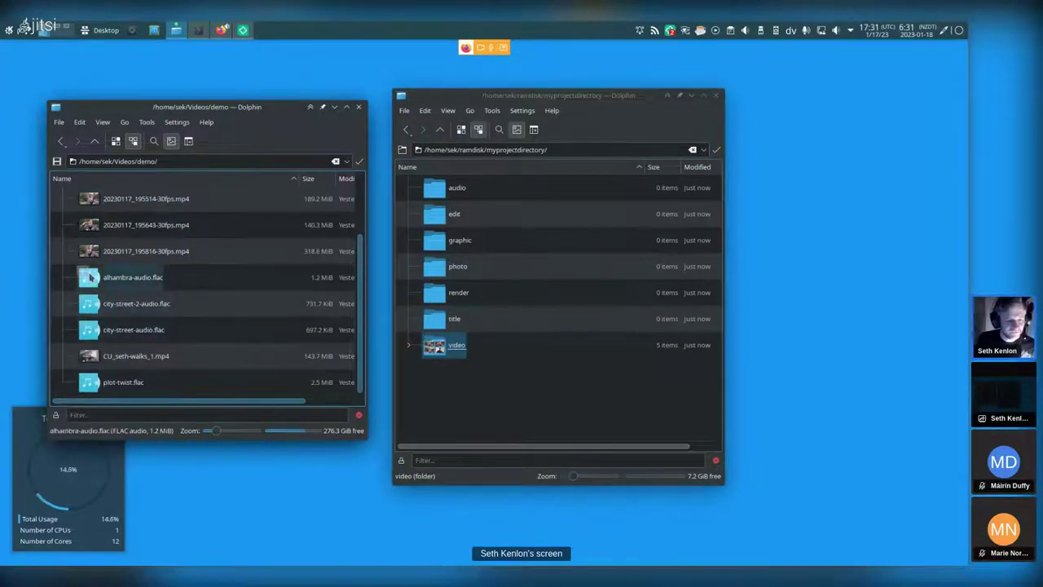
click(85, 300)
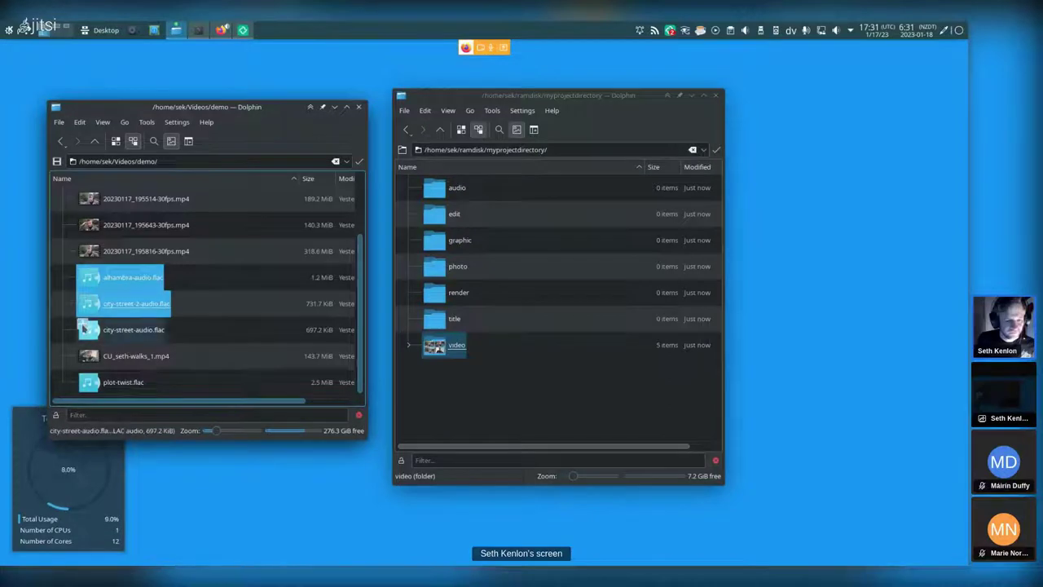
click(84, 326)
click(86, 383)
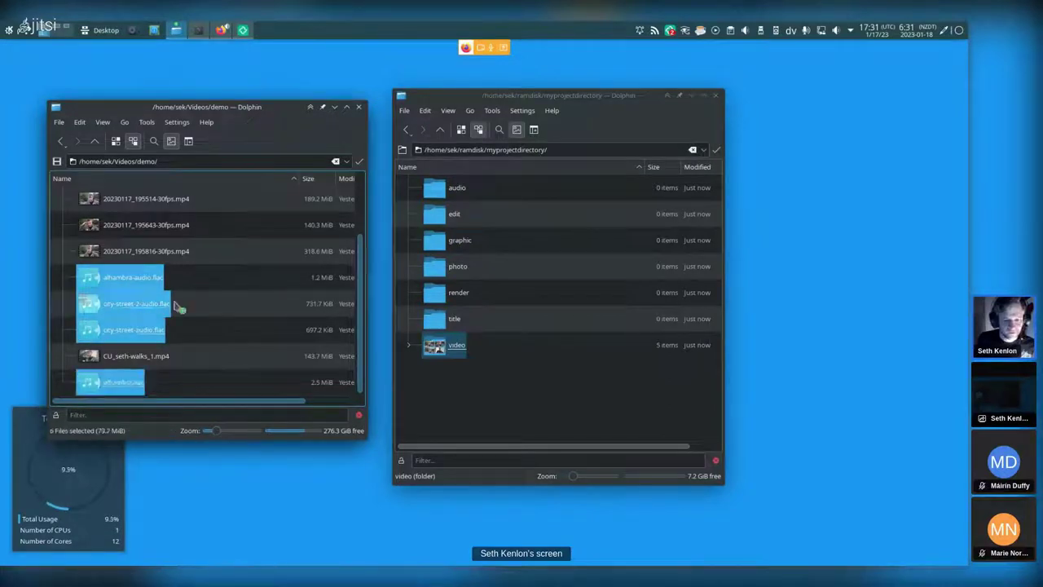
drag(174, 304, 460, 191)
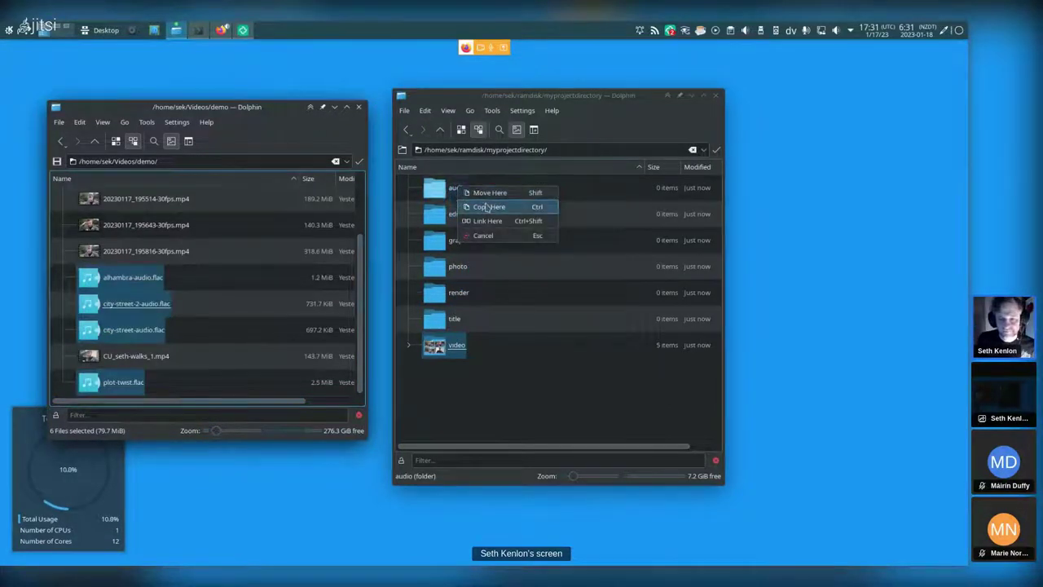
click(477, 208)
scroll(91, 326, up, 1)
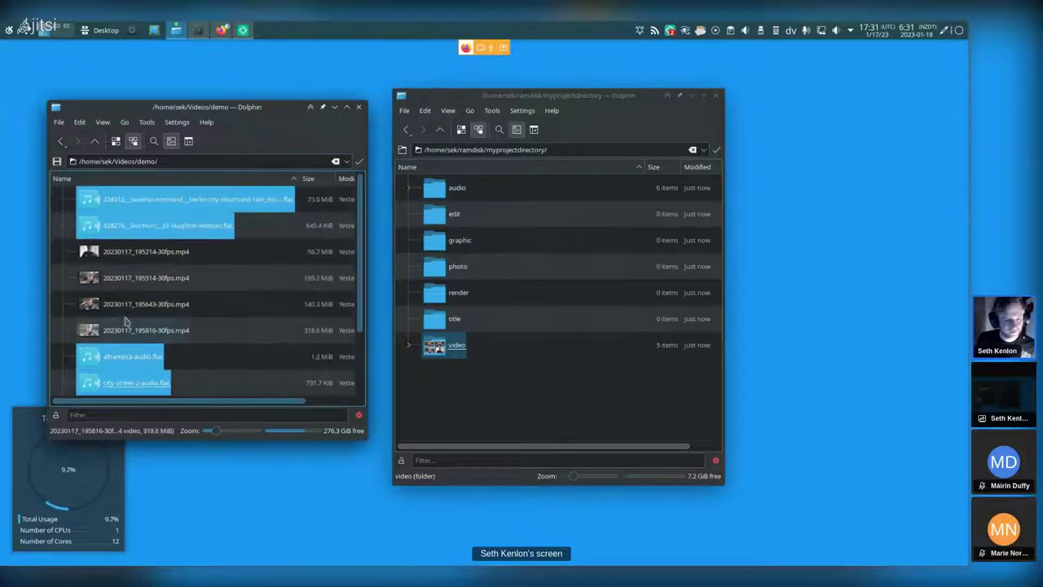
Return from the demo folder to its parent Videos folder and reposition both file manager windows slightly lower on the desktop
click(95, 140)
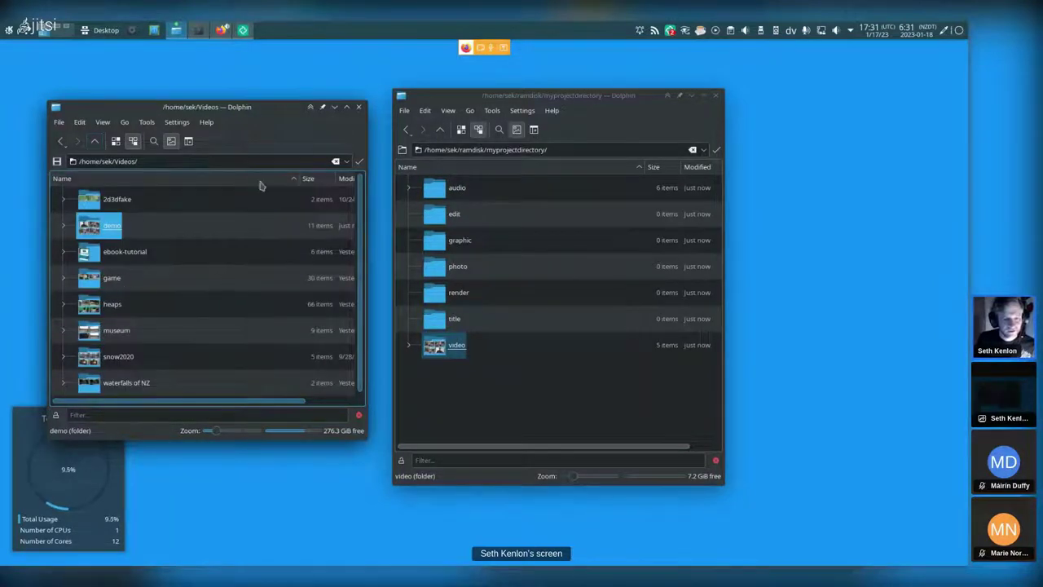
drag(454, 96, 461, 114)
drag(235, 108, 245, 113)
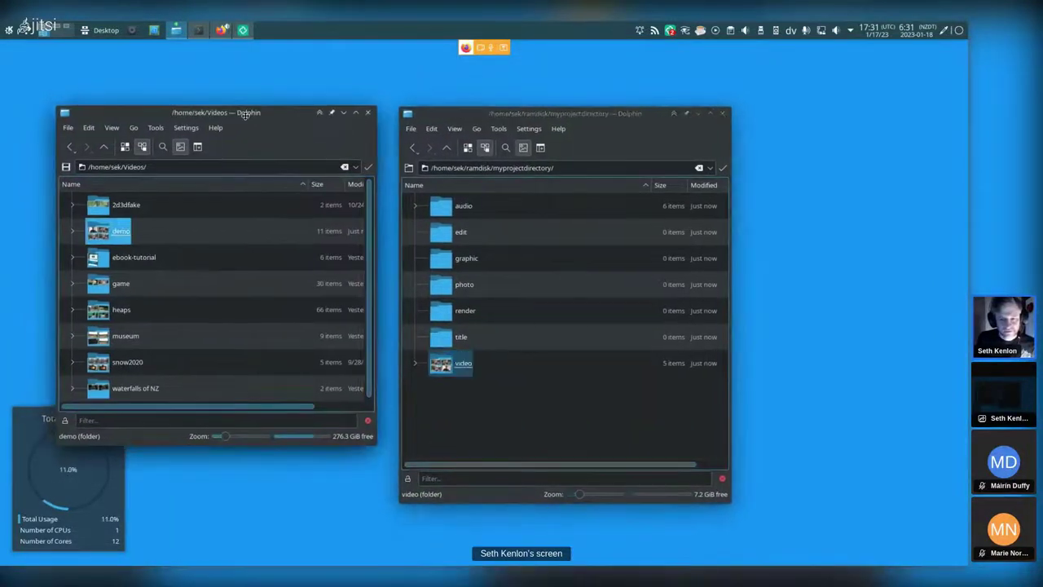
click(272, 79)
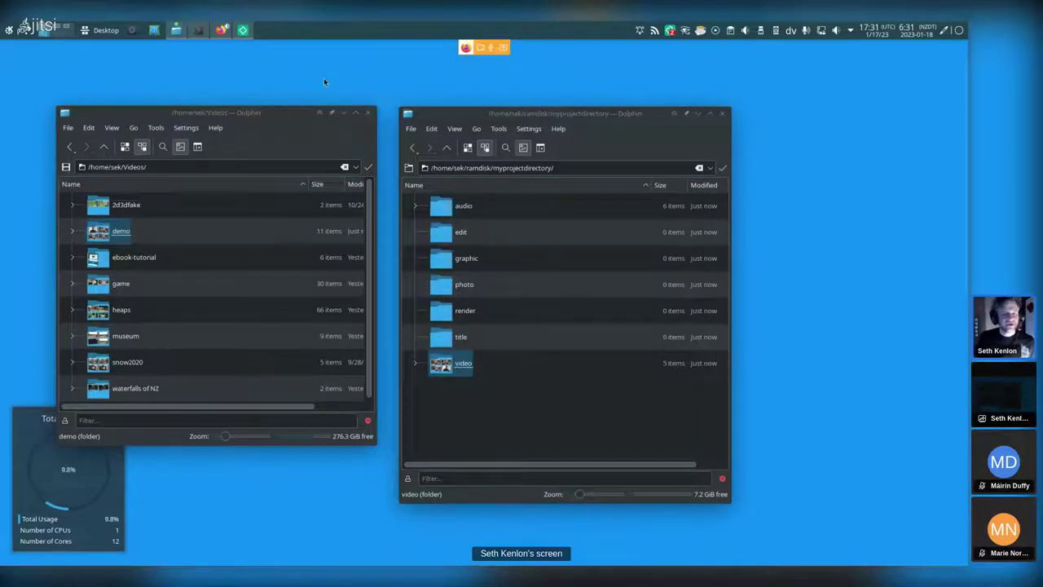
Find Kdenlive among the installed applications and launch it
key(super)
text(kden)
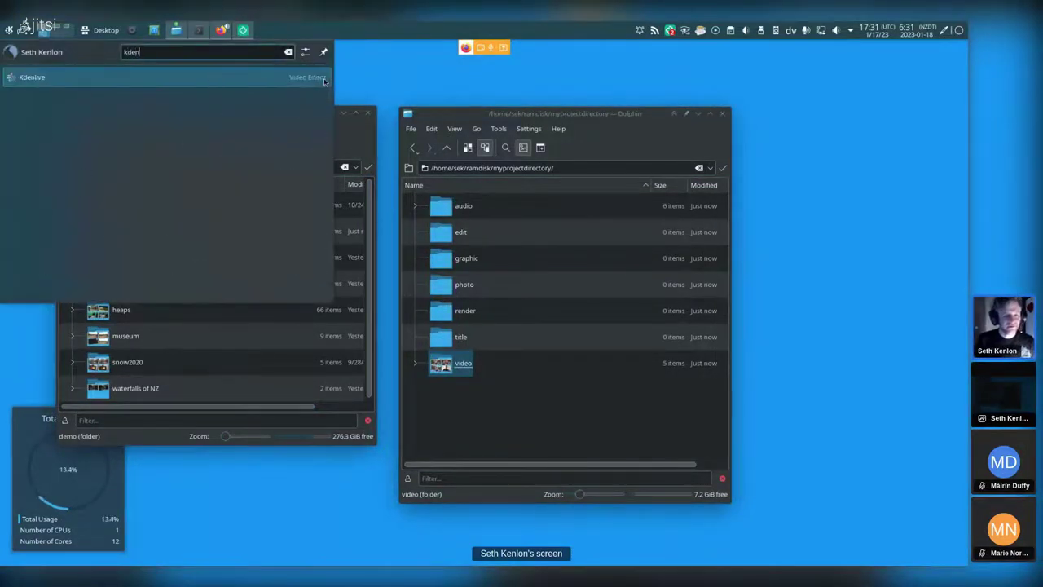
click(324, 78)
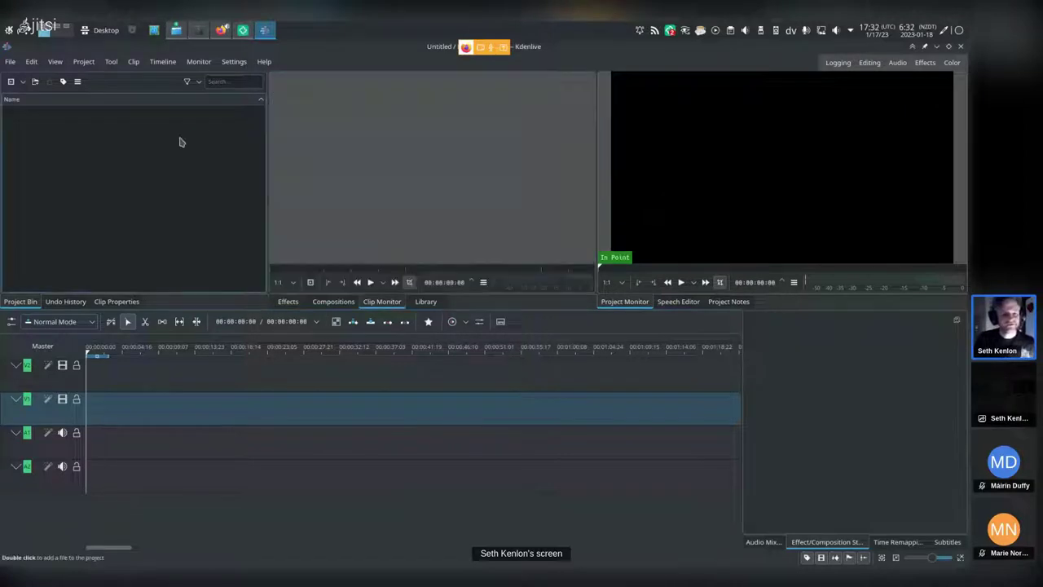
Save the untitled project as myproject in the edit subfolder of ramdisk/myprojectdirectory
click(9, 62)
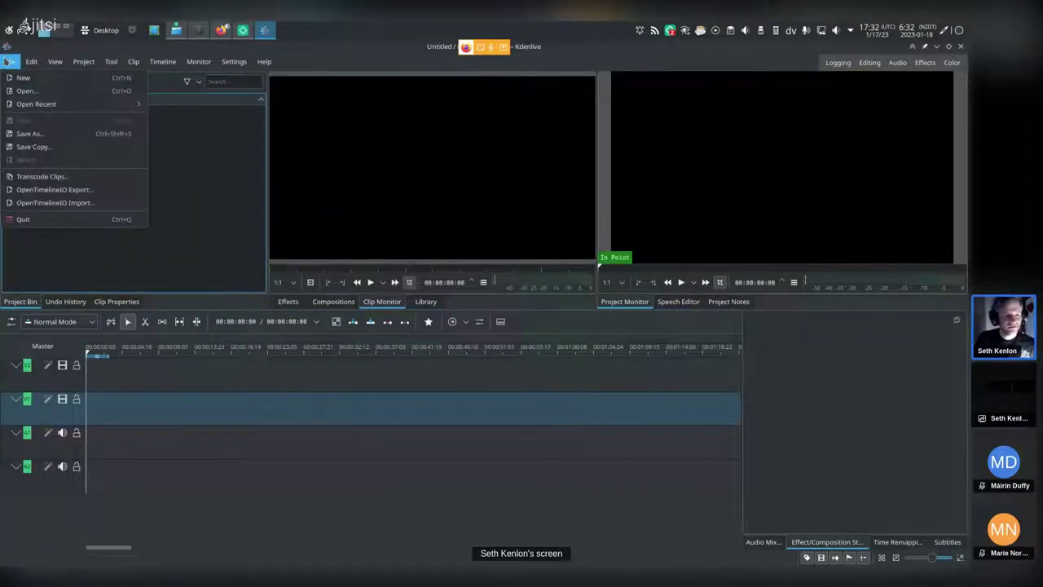
click(28, 134)
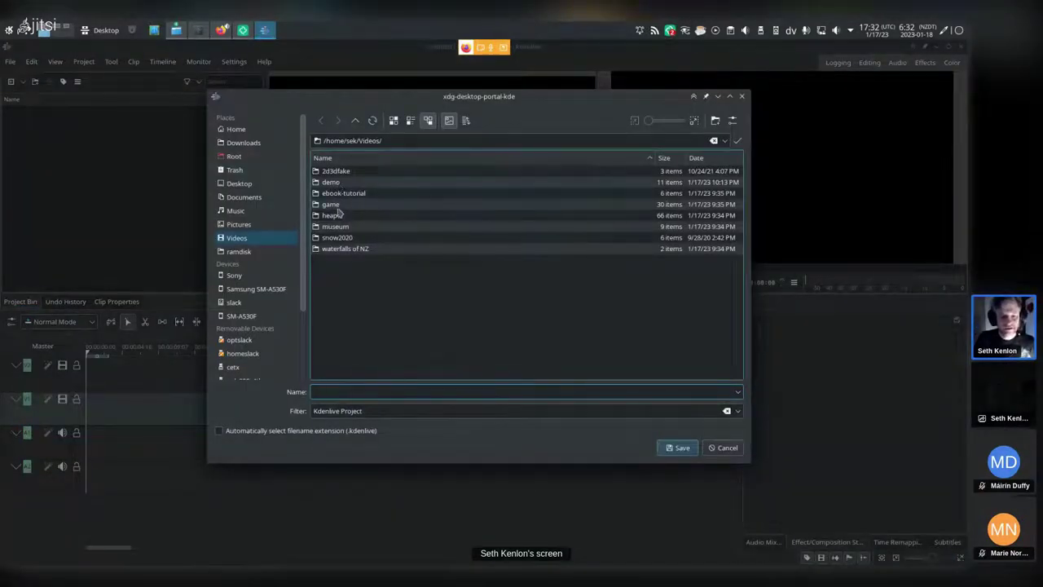
click(244, 251)
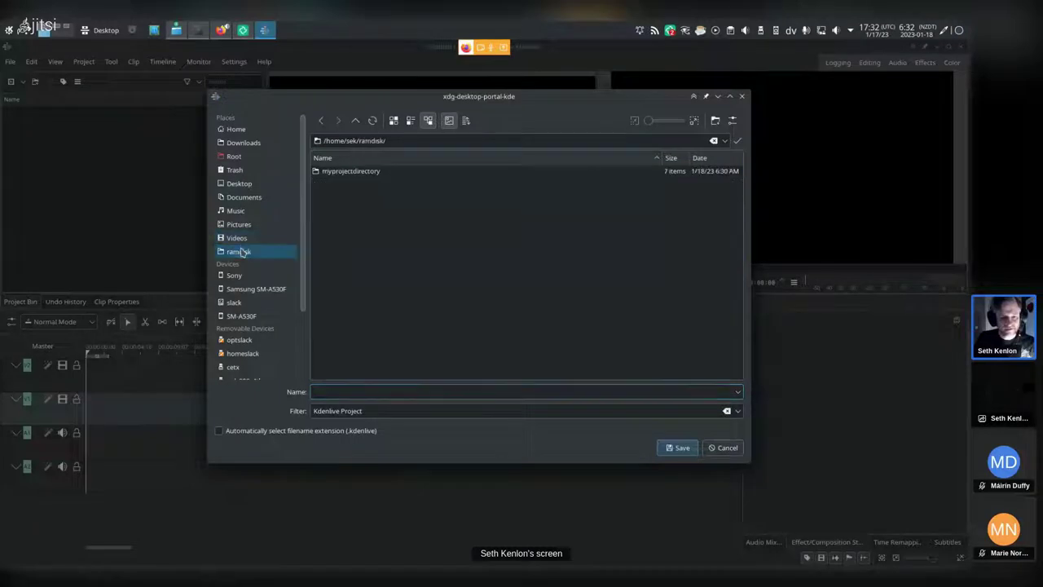
double_click(374, 171)
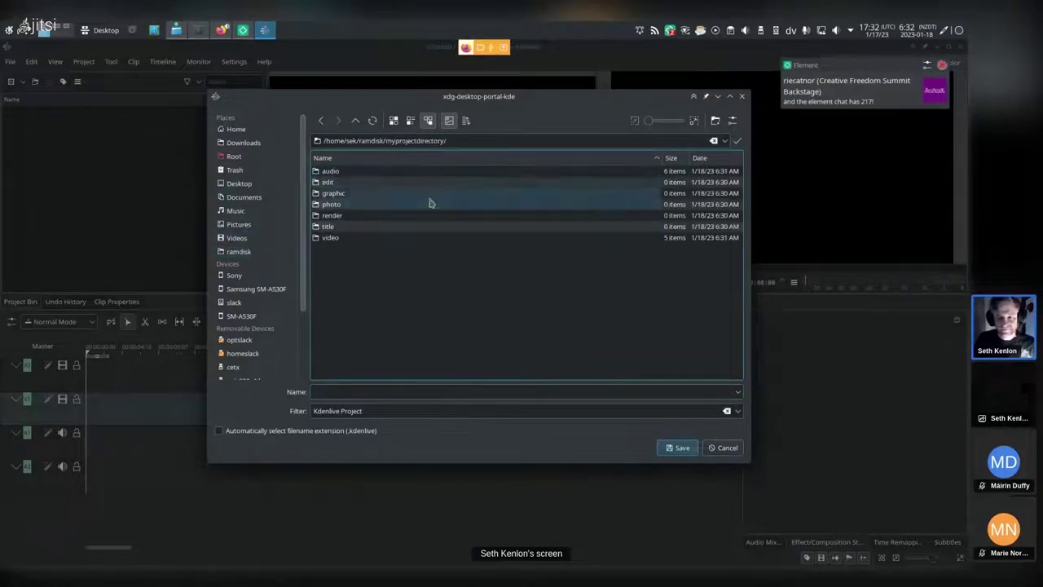
double_click(329, 183)
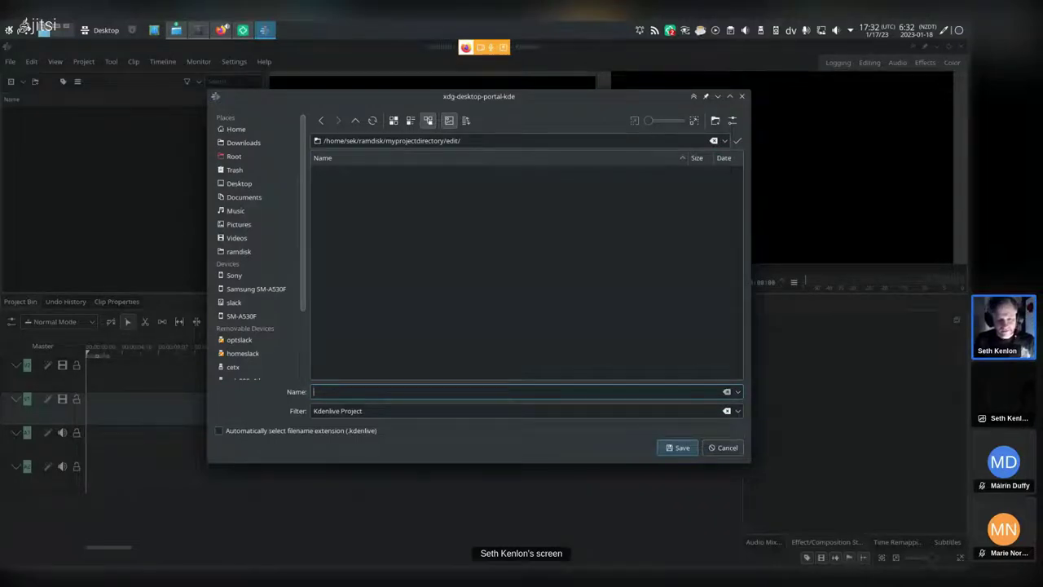
key(Return)
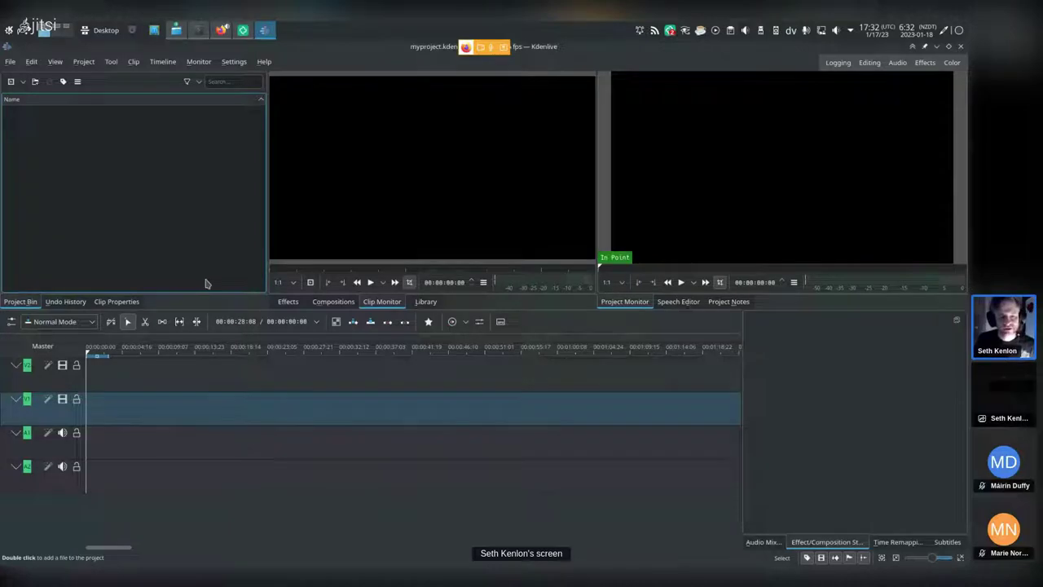
Switch to the Dolphin window showing myprojectdirectory and import its video folder into Kdenlive's project bin
key(alt+Tab)
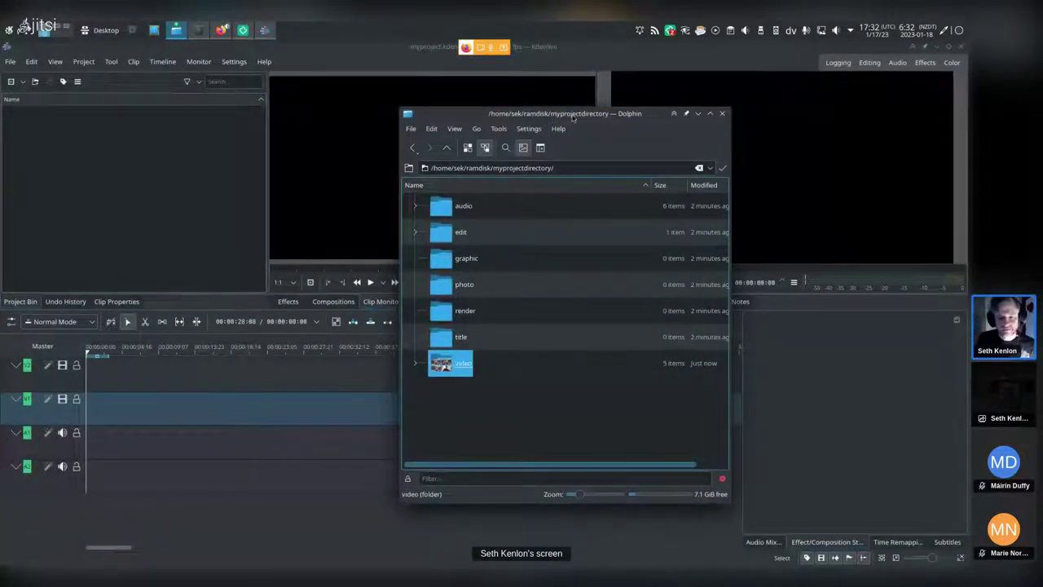
drag(574, 118, 692, 126)
click(606, 415)
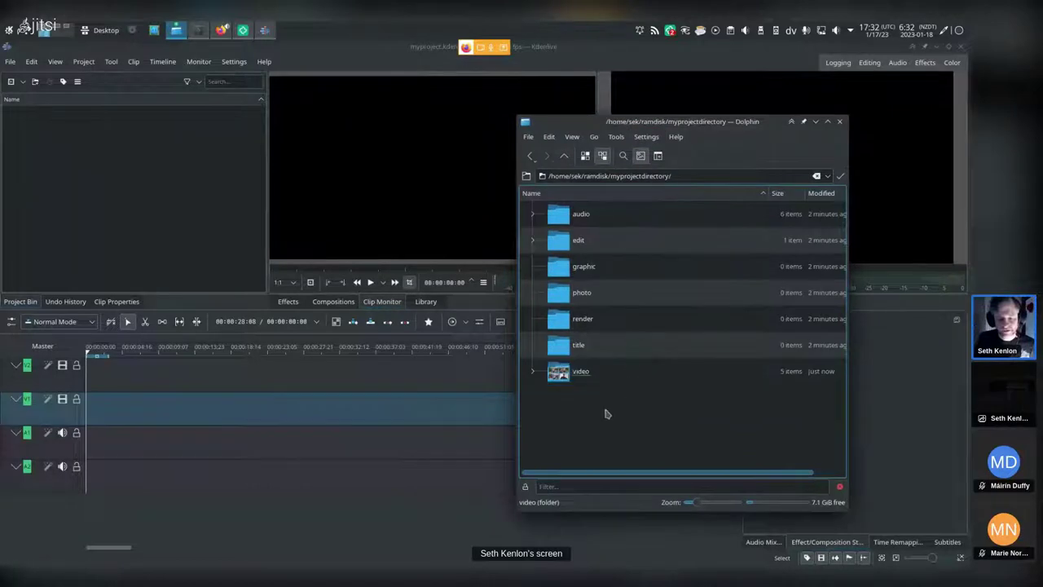
drag(568, 371, 88, 154)
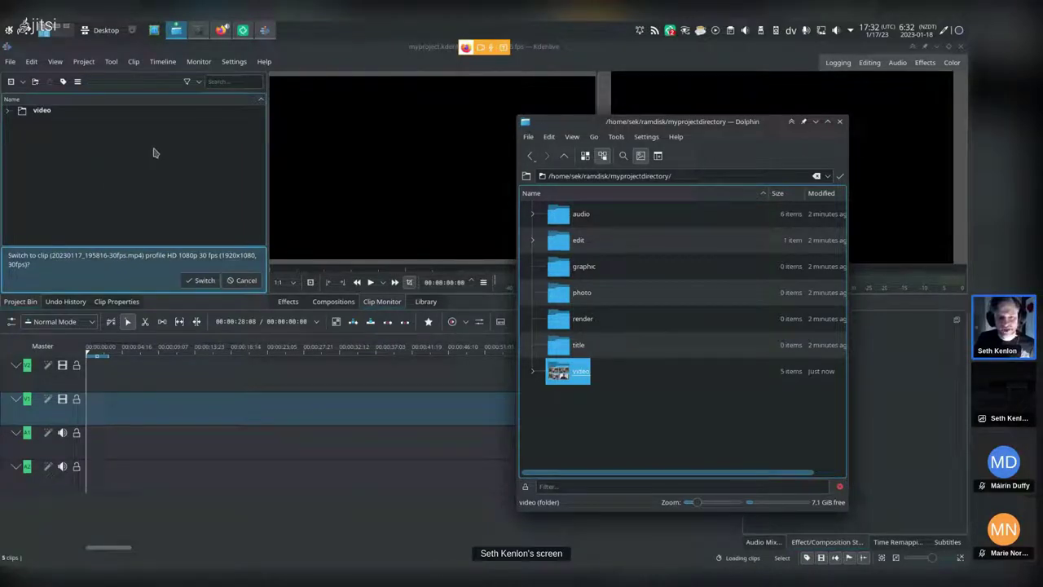
click(210, 188)
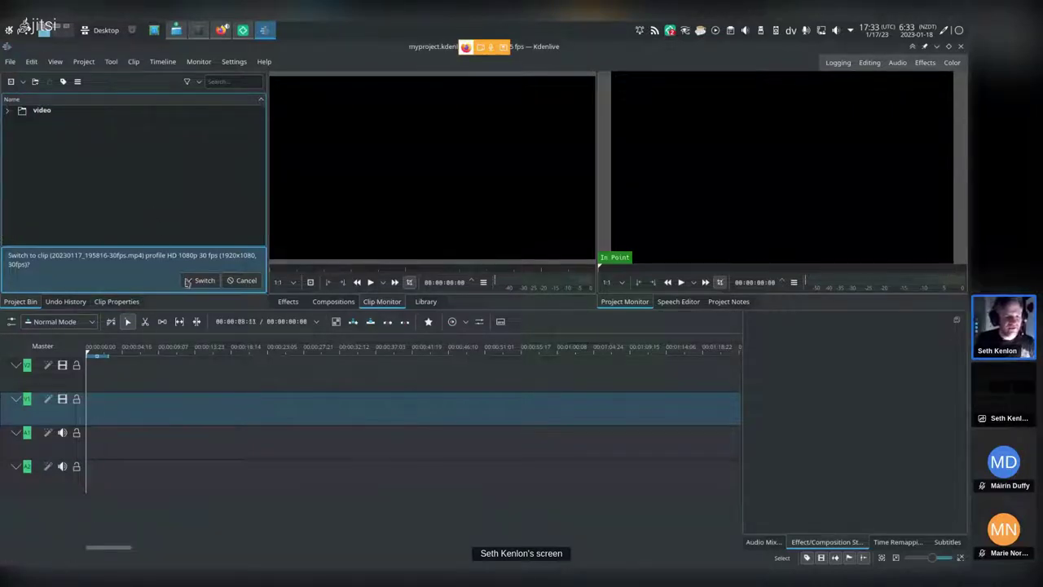
Check the clips inside the video bin folder and switch the project to the HD 1080p 30 fps clip profile
click(9, 112)
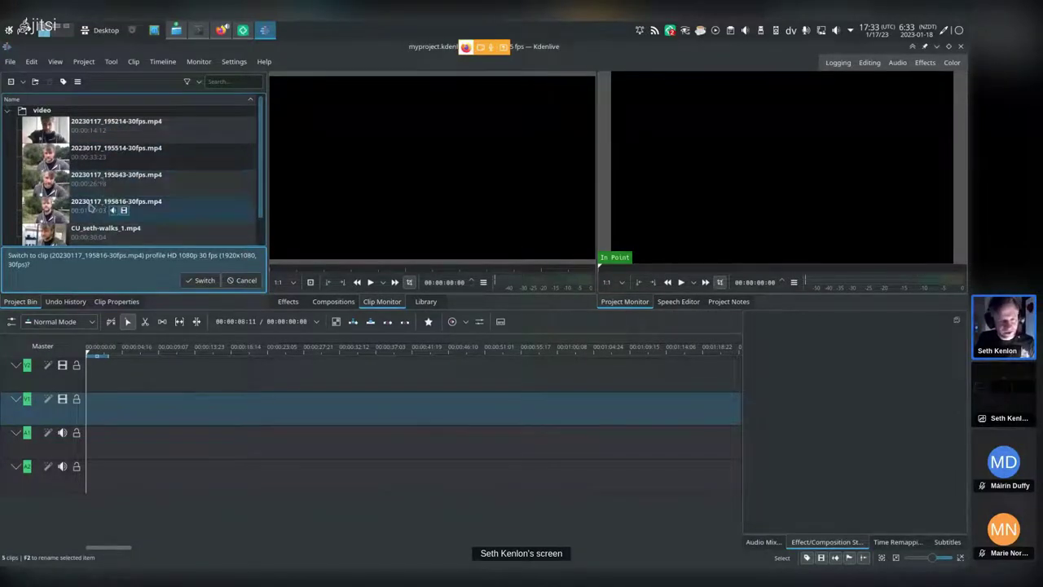
click(9, 111)
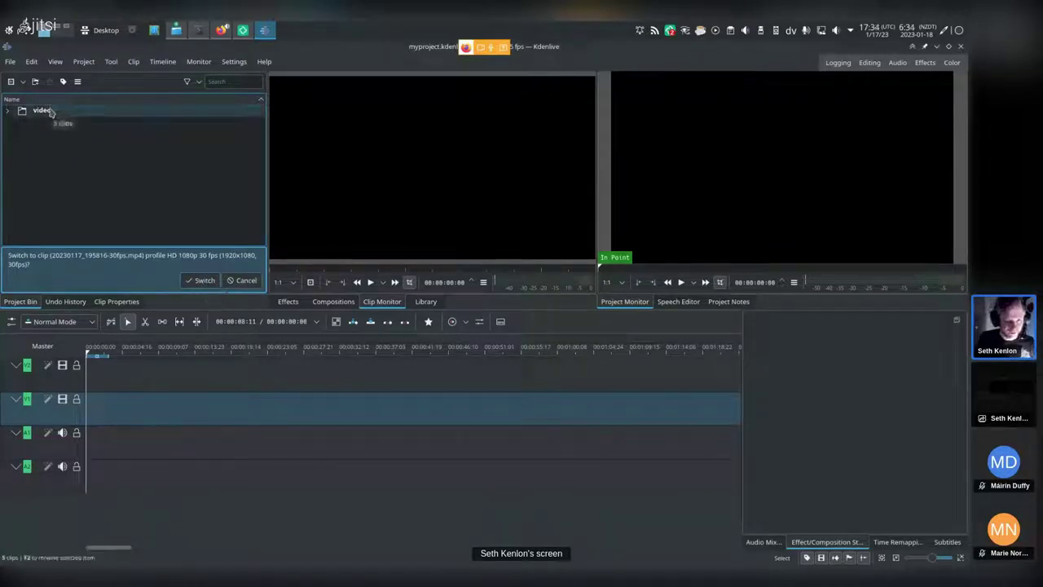
click(200, 280)
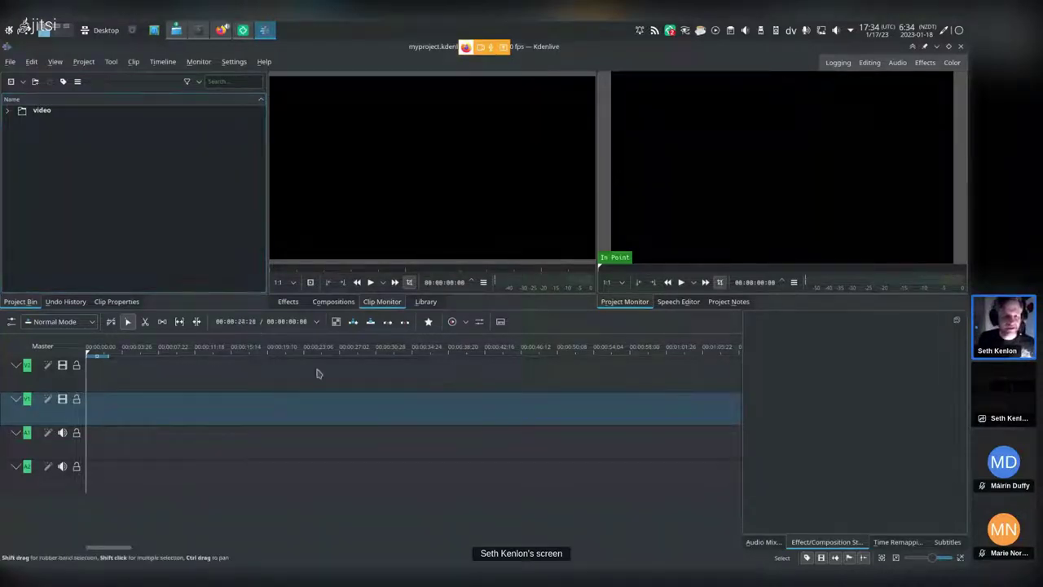
Import the audio folder from myprojectdirectory into the project bin, then check the contents of the bin folders and collapse them
drag(580, 213, 164, 206)
click(93, 190)
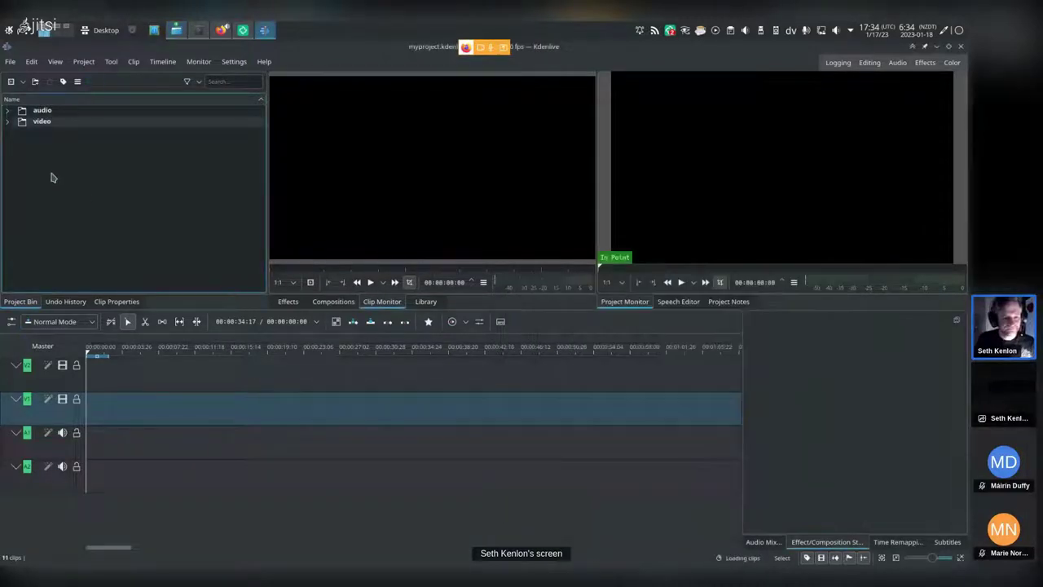
click(8, 121)
click(7, 114)
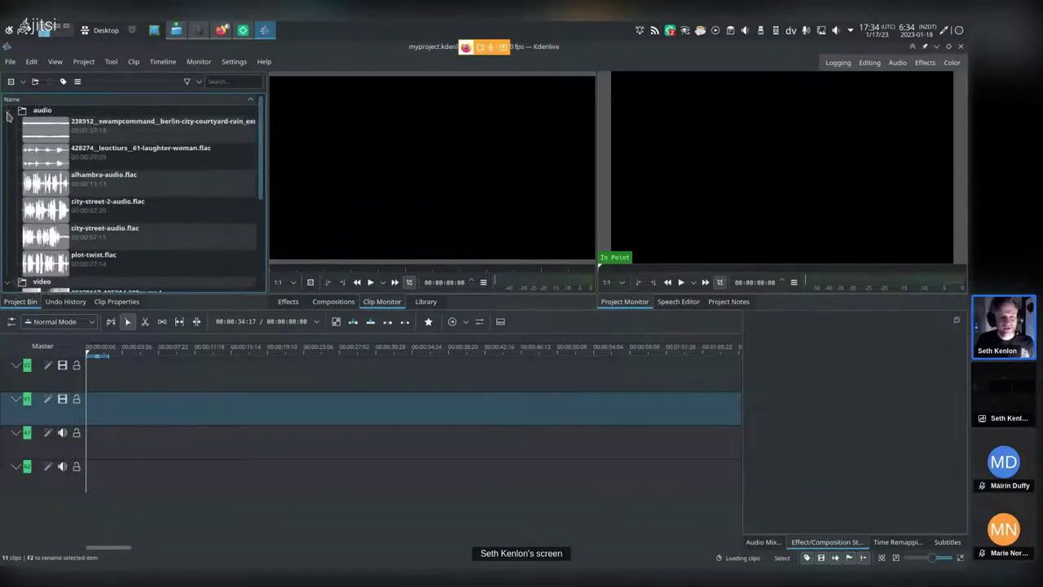
click(7, 114)
click(8, 120)
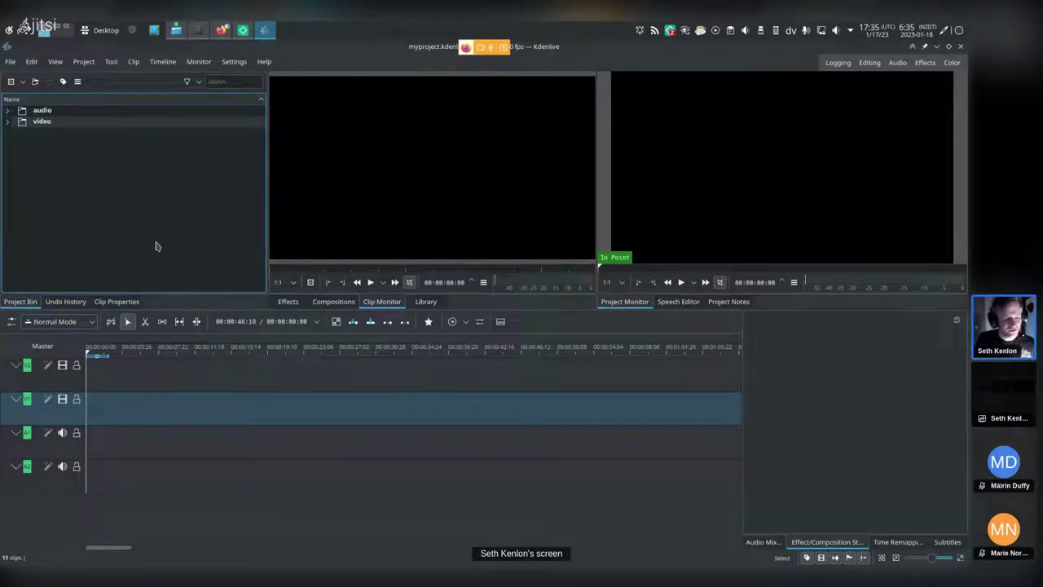
Expand the video bin folder and preview clips 20230117_195514, 20230117_195643 and 20230117_195816 in the clip monitor
click(8, 122)
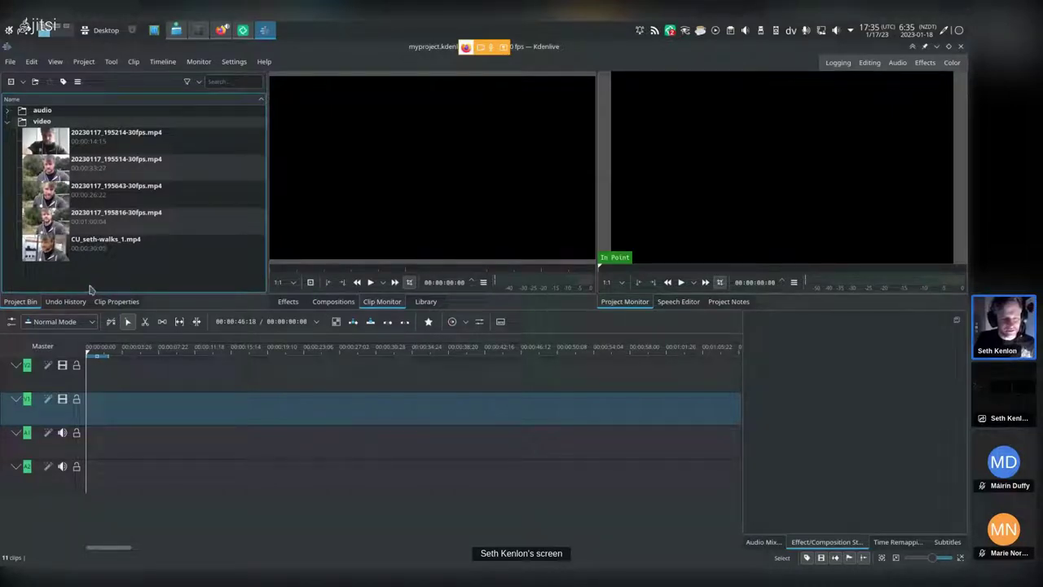
click(80, 171)
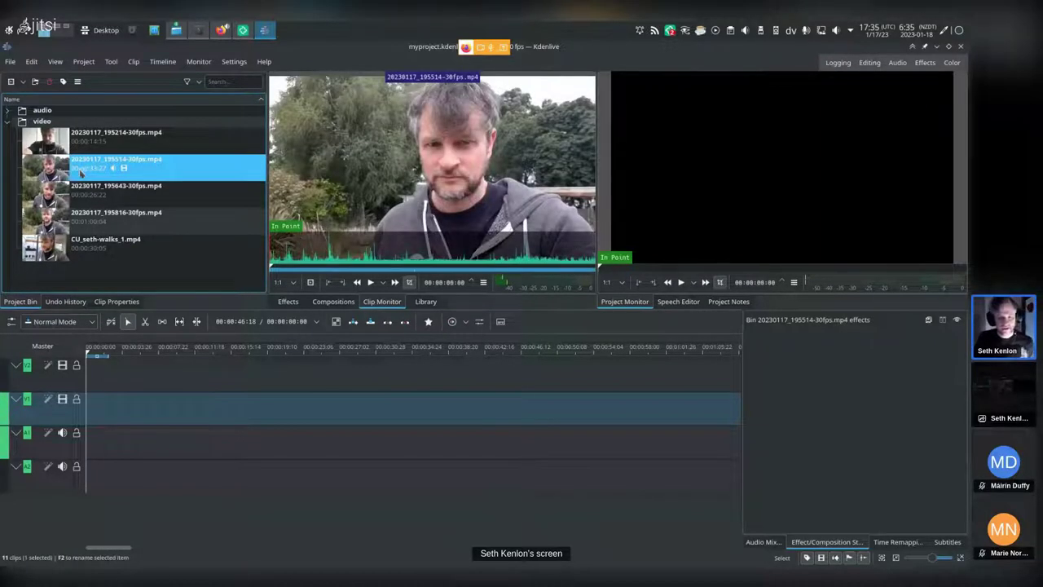
click(78, 192)
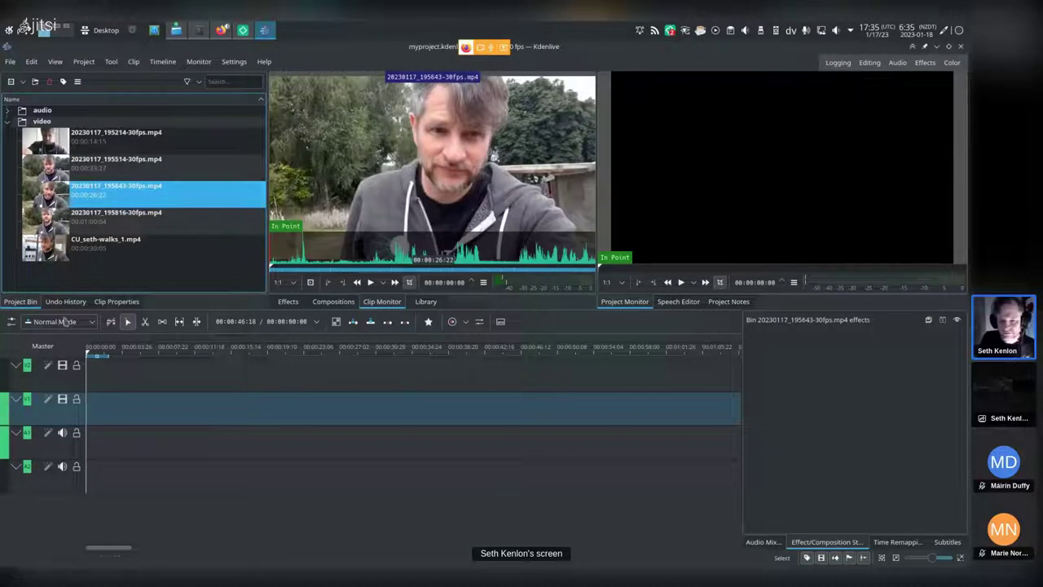
click(85, 228)
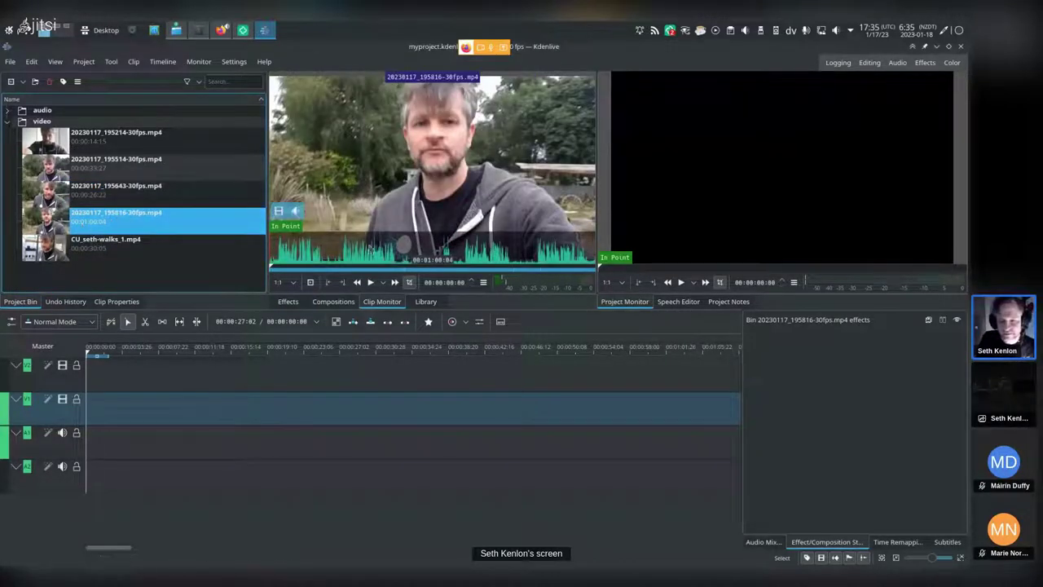
Skim 20230117_195816-30fps.mp4 in the clip monitor, from near its start to about 30 seconds in
mouse_move(134, 221)
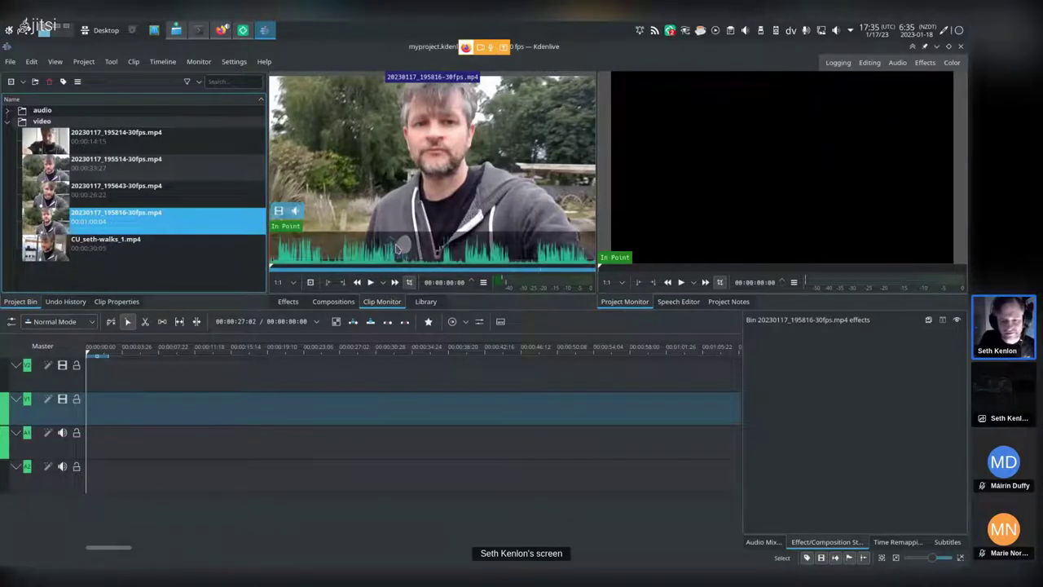
click(282, 254)
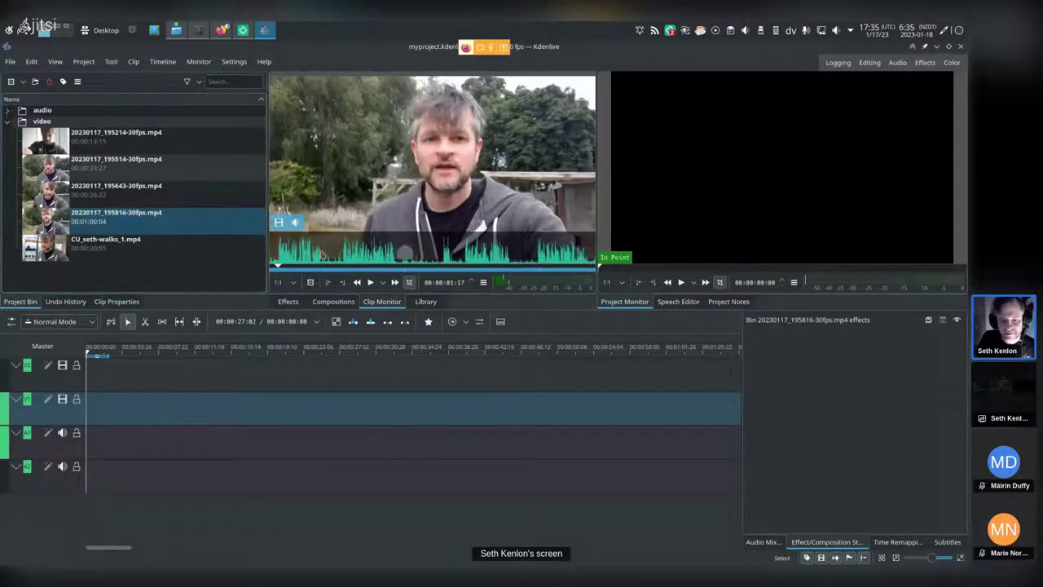
click(433, 254)
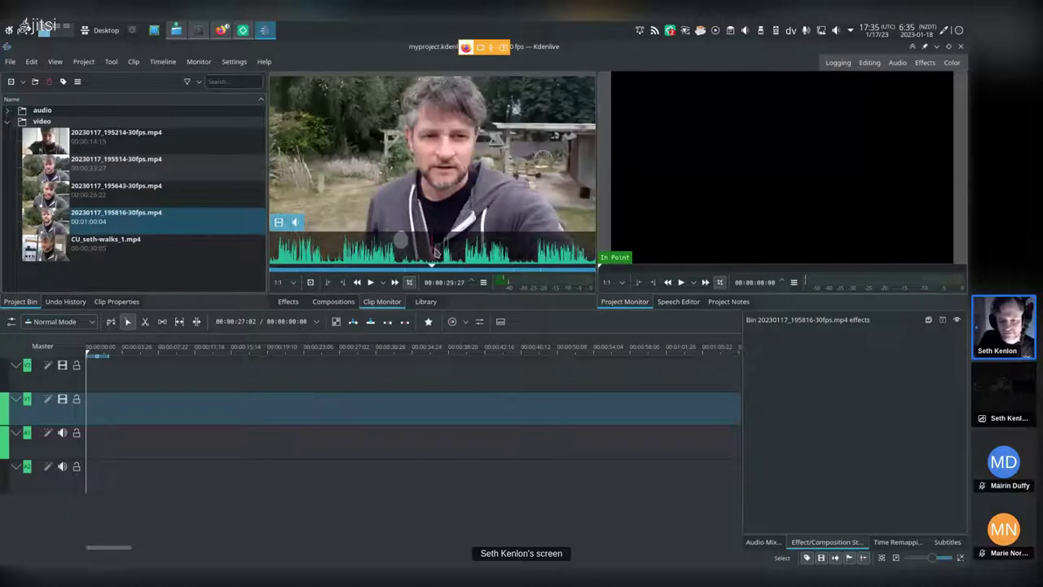
Skim the second half of 20230117_195816-30fps.mp4 in the clip monitor, play its opening seconds and seek to about 00:00:13
click(461, 254)
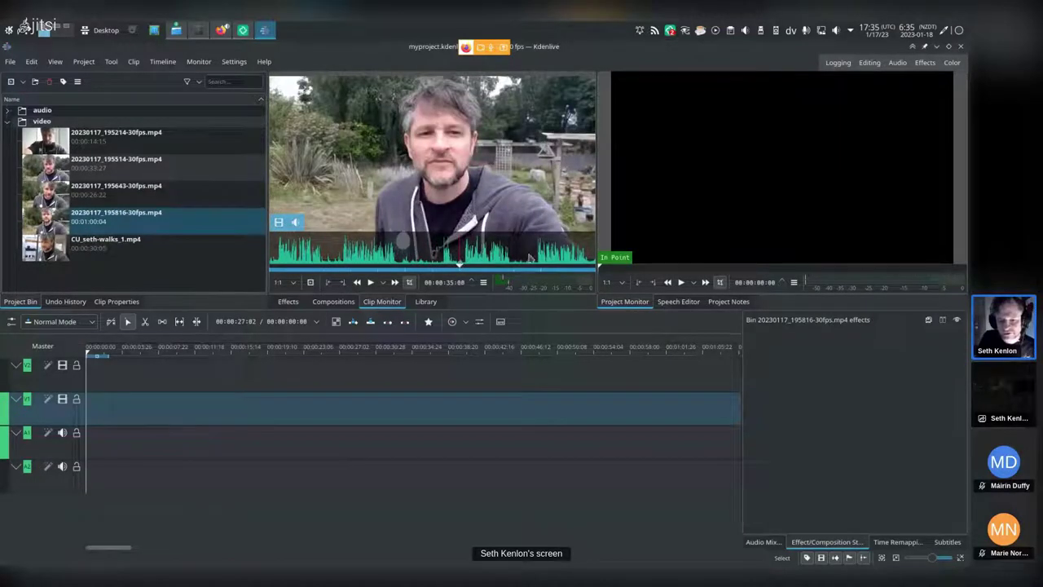
click(529, 258)
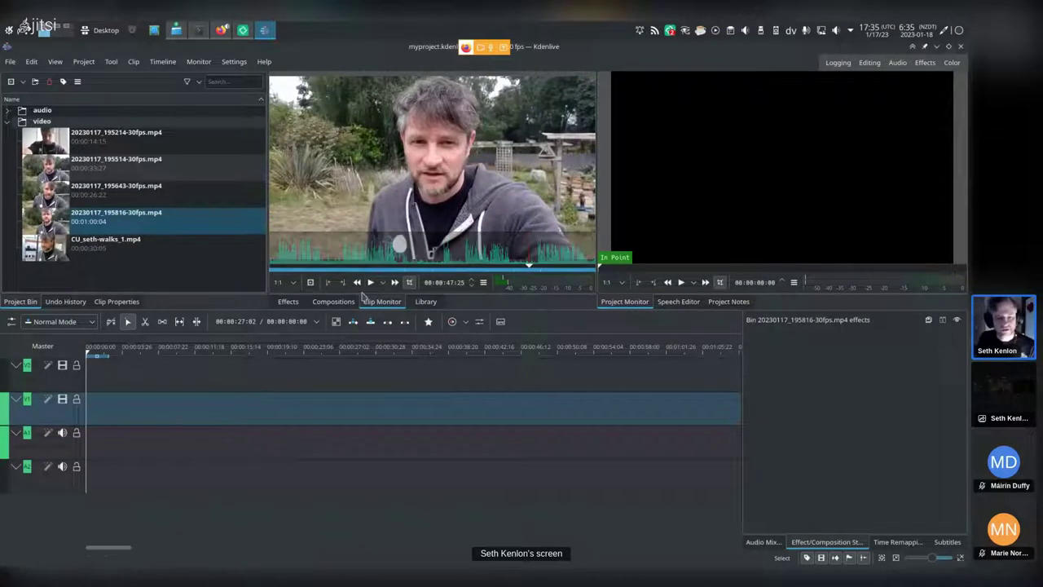
click(277, 259)
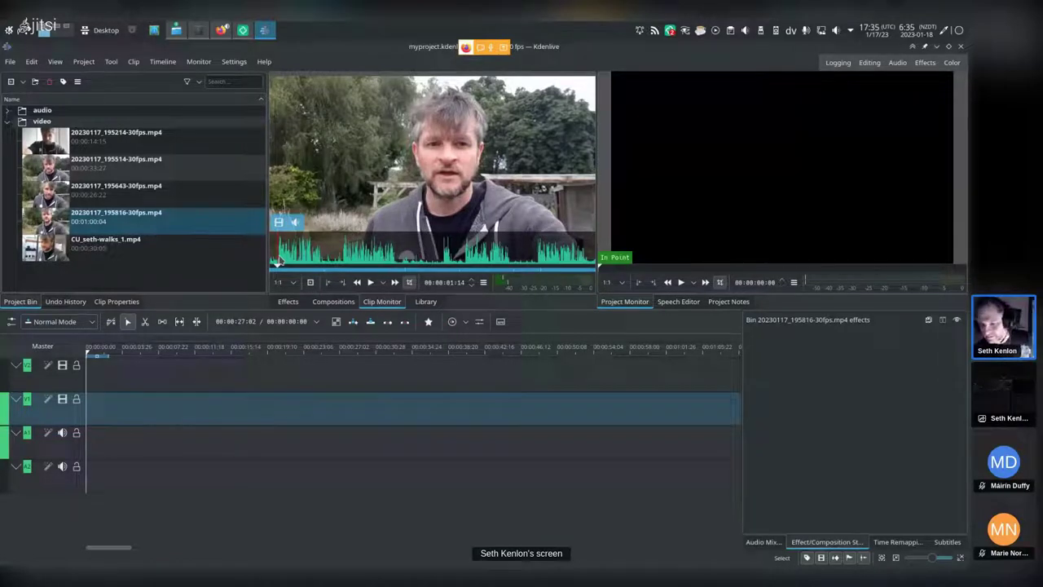
key(space)
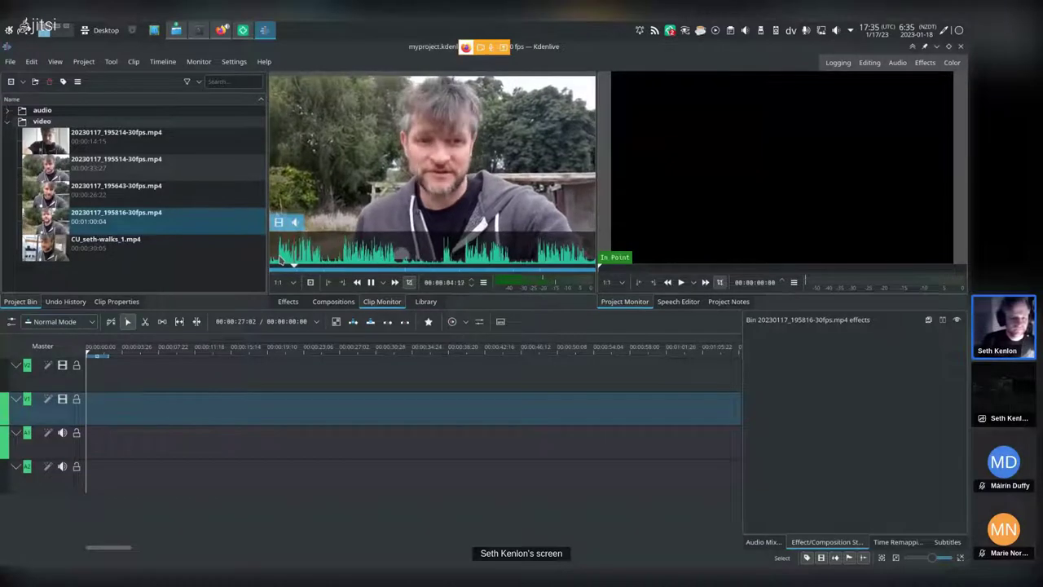
key(space)
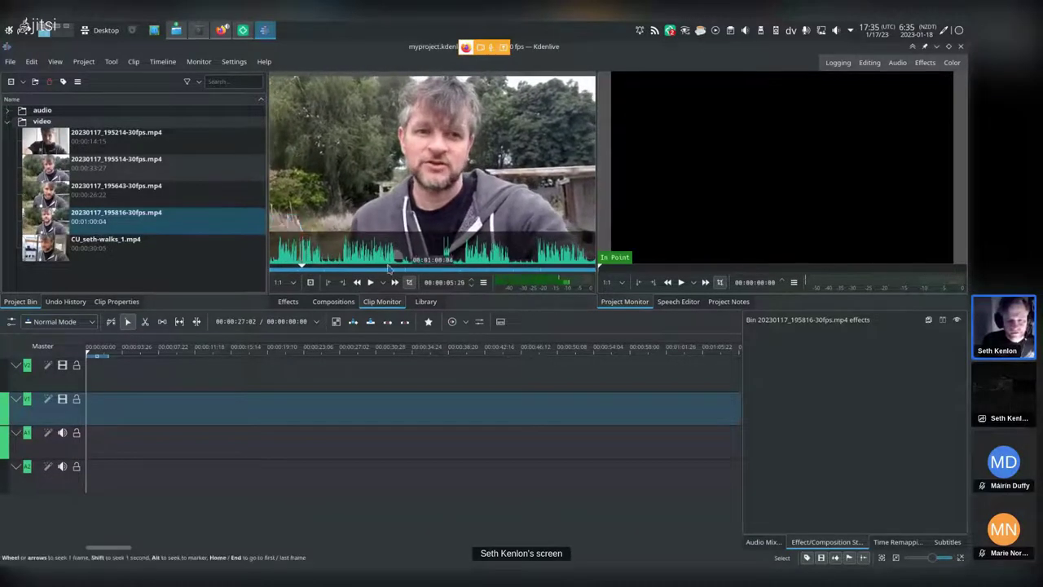
click(343, 256)
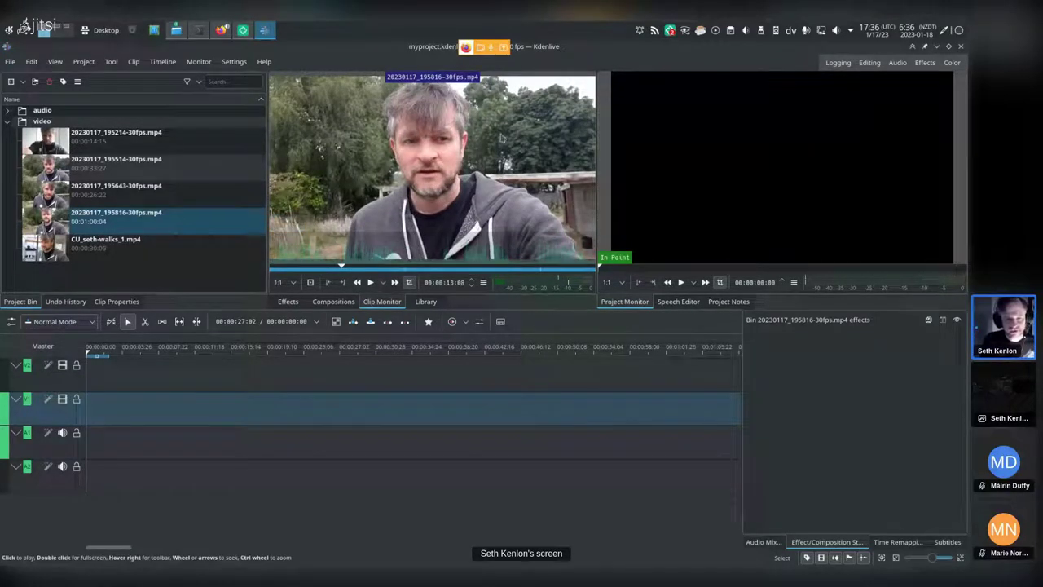
mouse_move(425, 228)
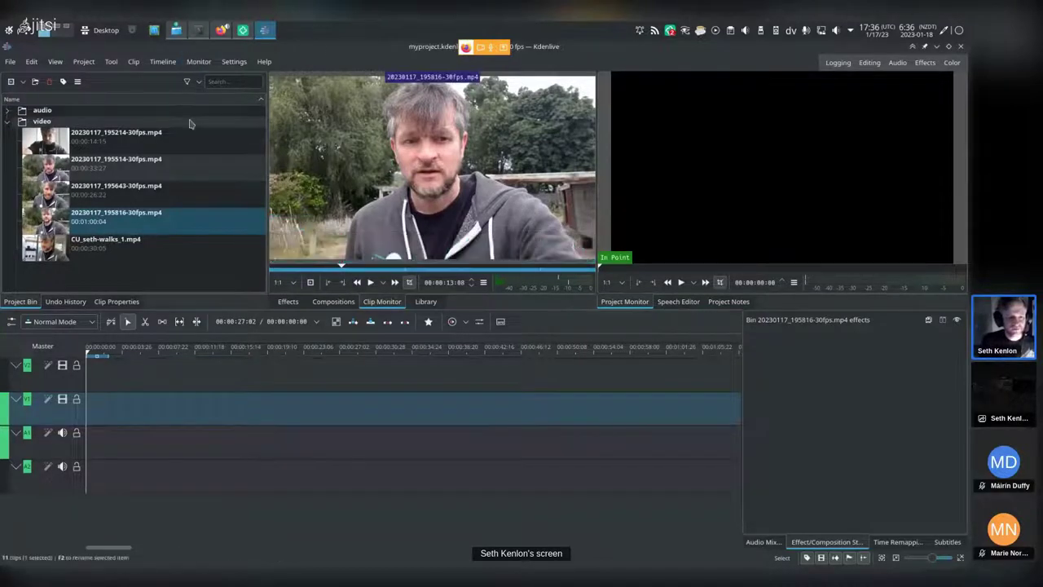
key(super+equal)
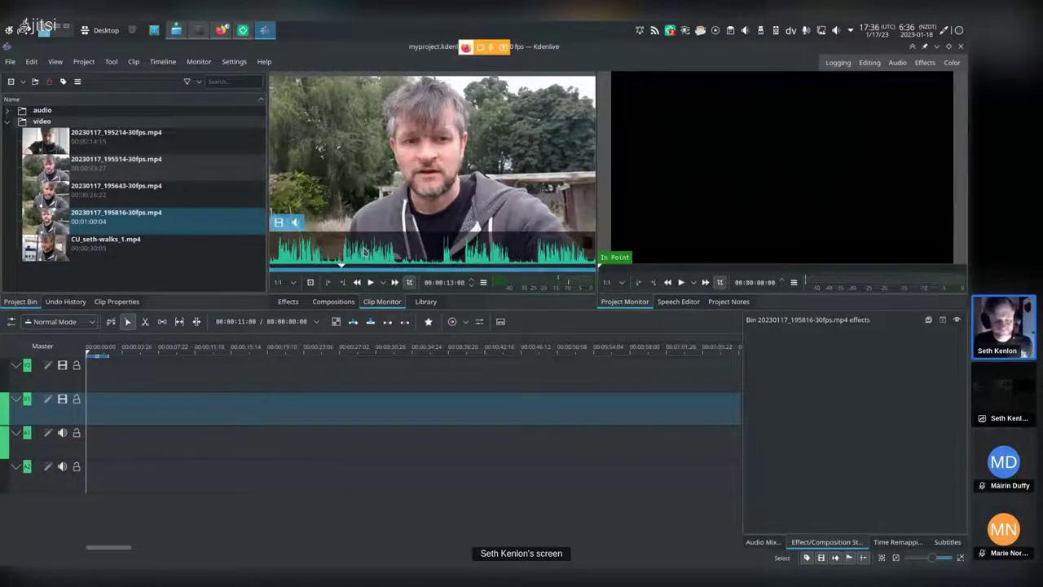
Set an in point at 00:00:35:22 in 20230117_195816-30fps.mp4 in the clip monitor and inspect the marker up close
mouse_move(335, 261)
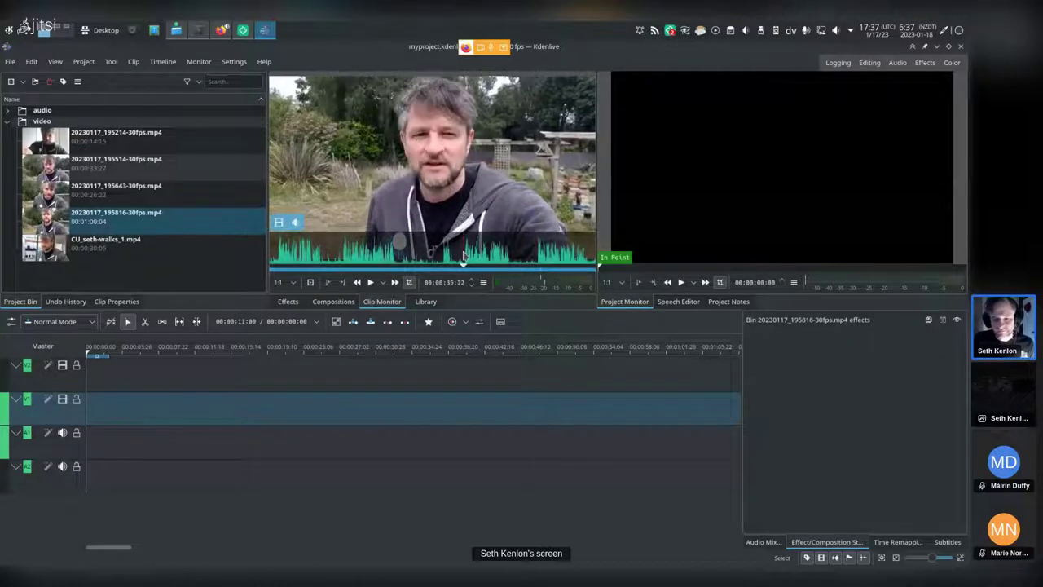
key(i)
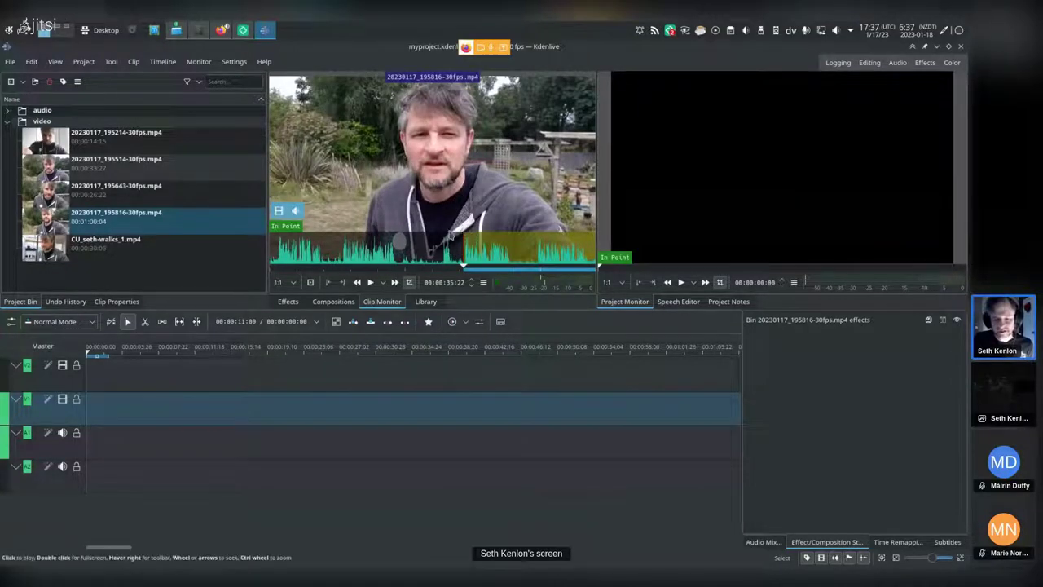
key(super+equal)
key(super+equal)
key(super+equal)
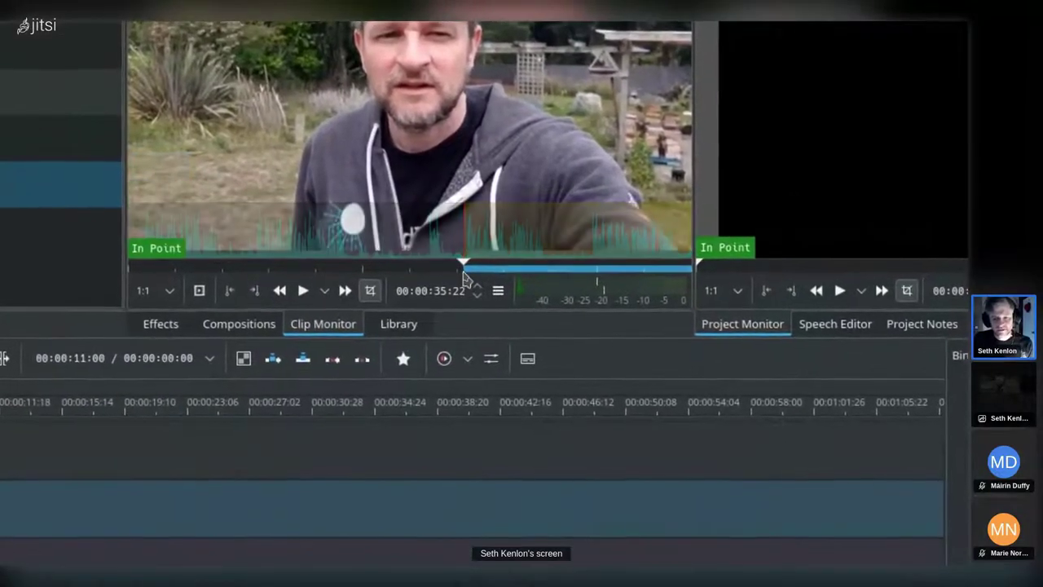
key(super+minus)
key(super+minus)
key(super+minus)
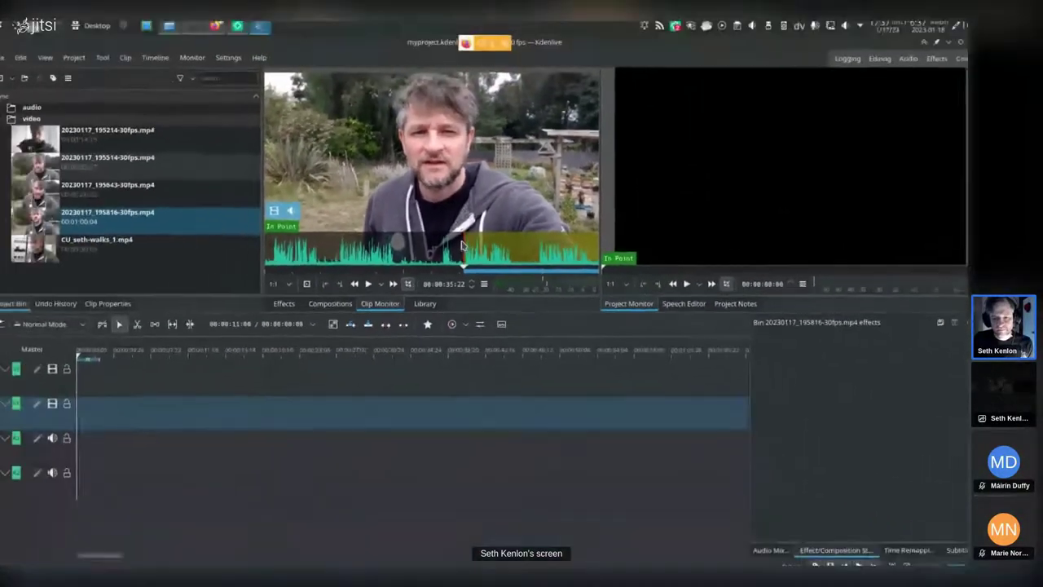
Play 20230117_195816-30fps.mp4 from around its in point and set its out point at about 00:00:44:26
mouse_move(479, 262)
mouse_down()
mouse_move(490, 254)
mouse_move(471, 261)
mouse_up()
key(space)
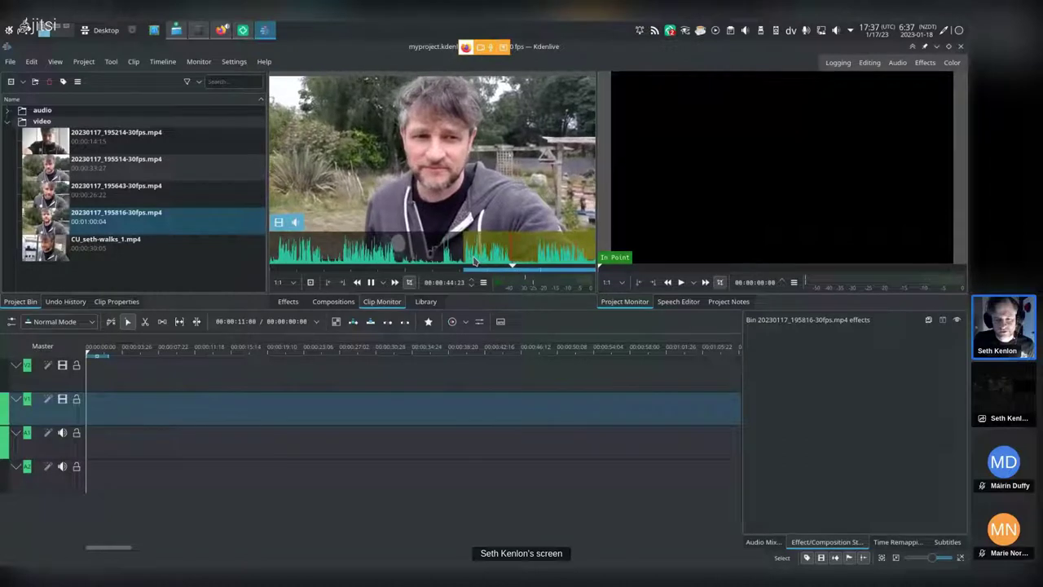
key(space)
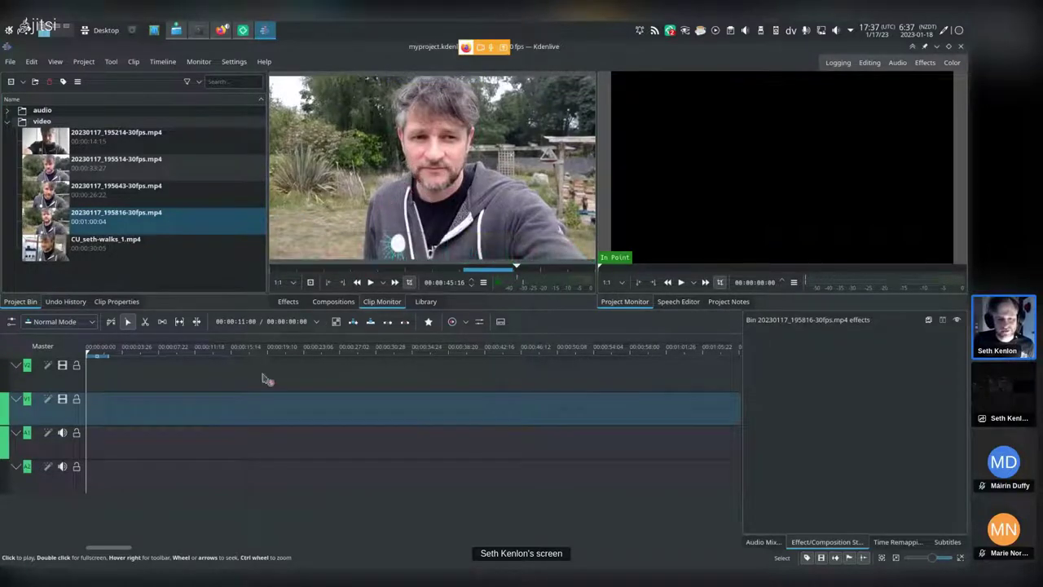
Place the marked section of 20230117_195816-30fps.mp4 at the start of tracks V1 and A1 and play its opening in the project monitor
drag(265, 378, 371, 230)
drag(252, 432, 91, 436)
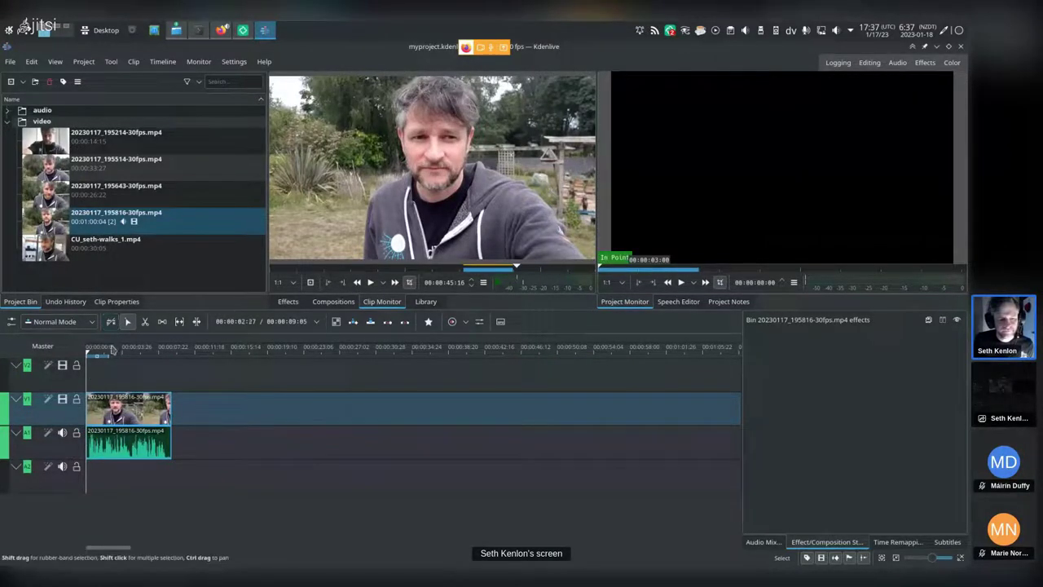
drag(112, 351, 85, 357)
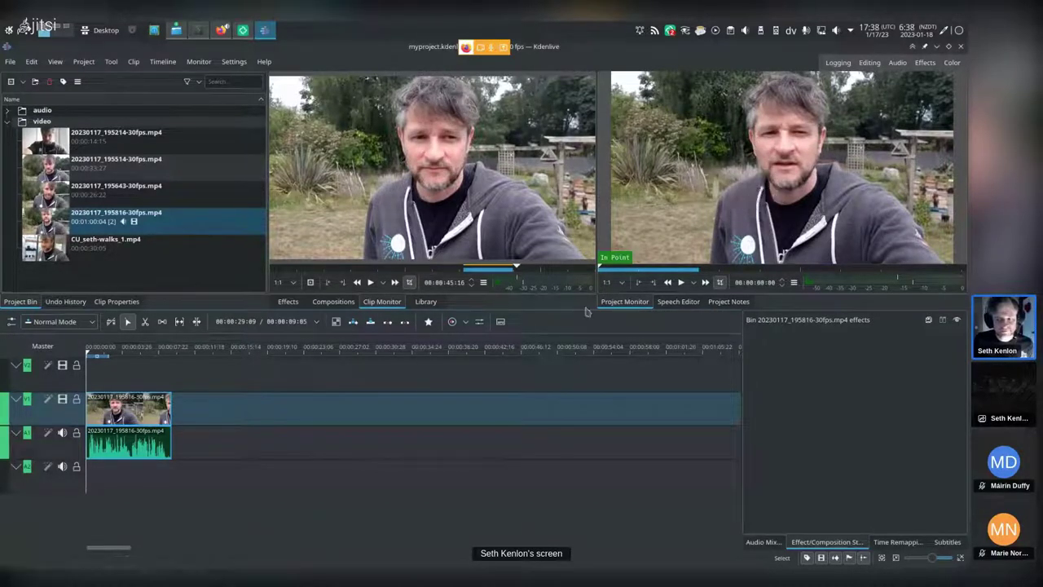
key(space)
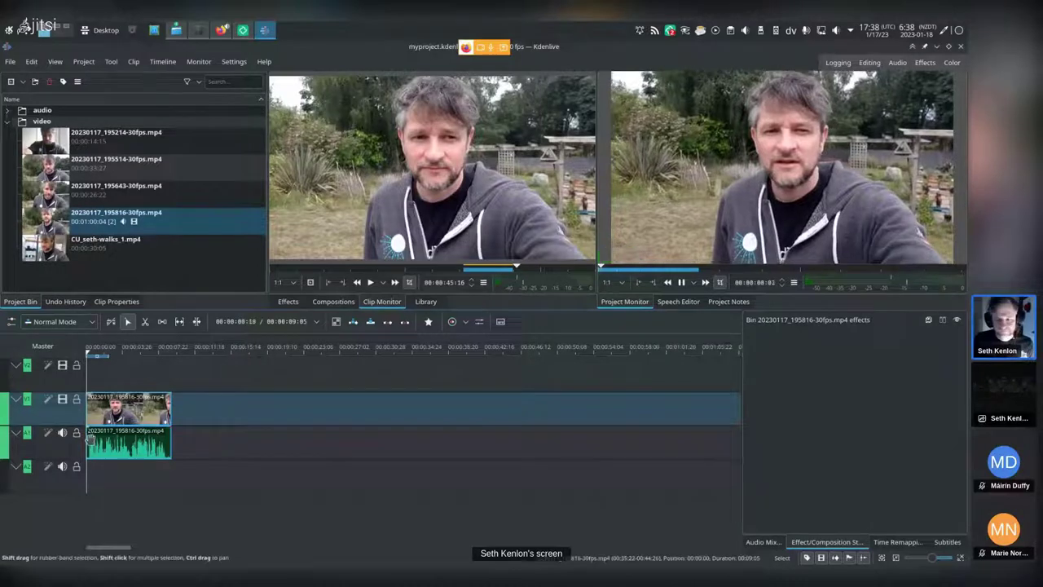
key(space)
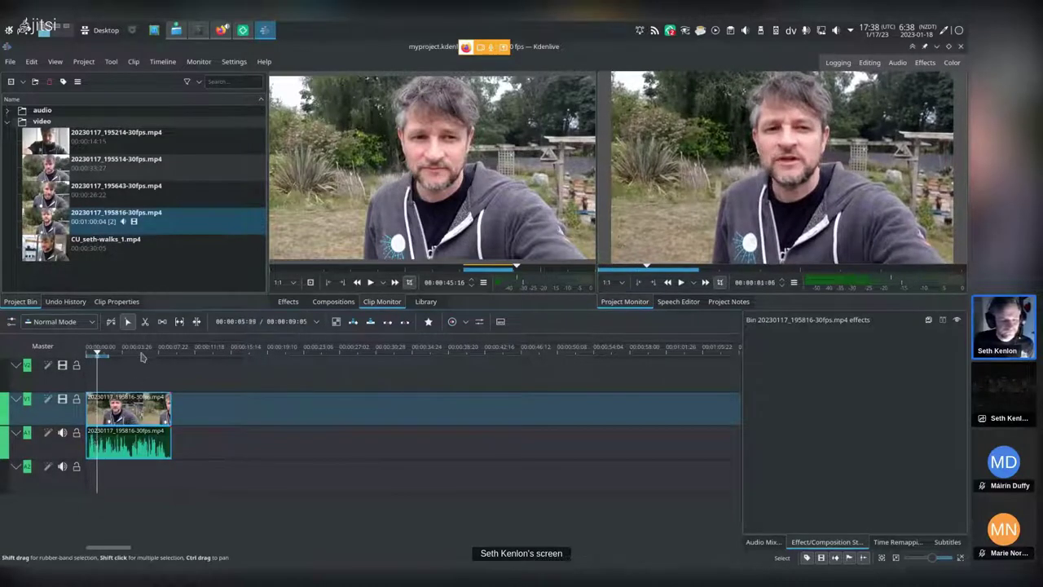
key(Home)
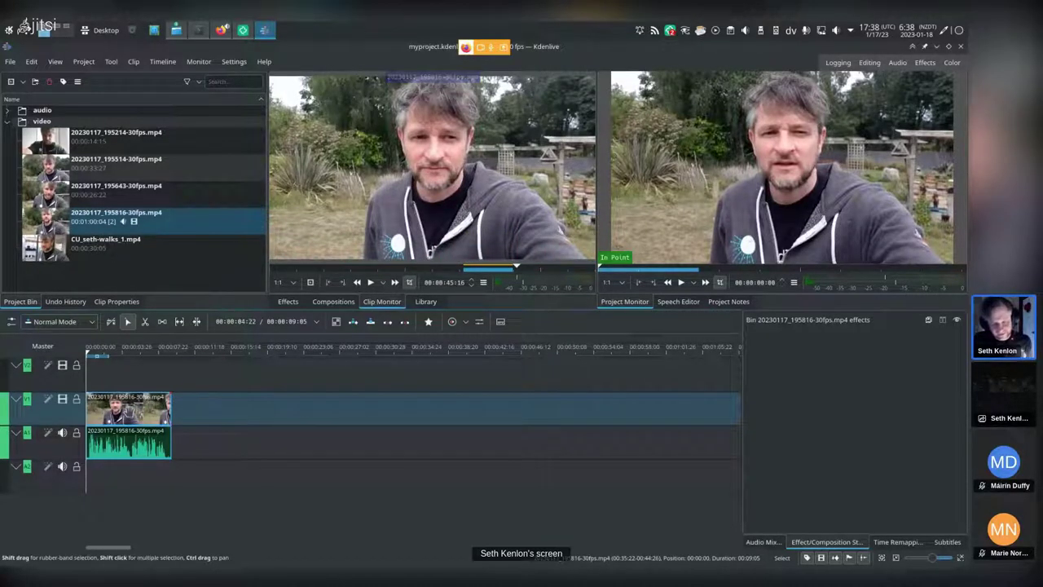
Delete the clip from the timeline and place the whole of 20230117_195643-30fps.mp4 on tracks V1 and A1 instead
click(131, 412)
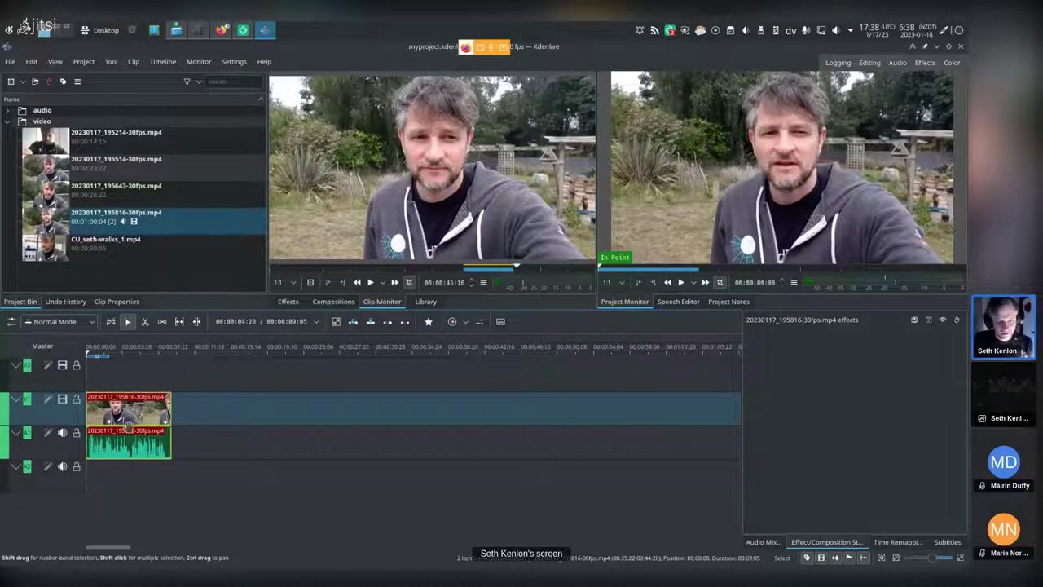
key(Delete)
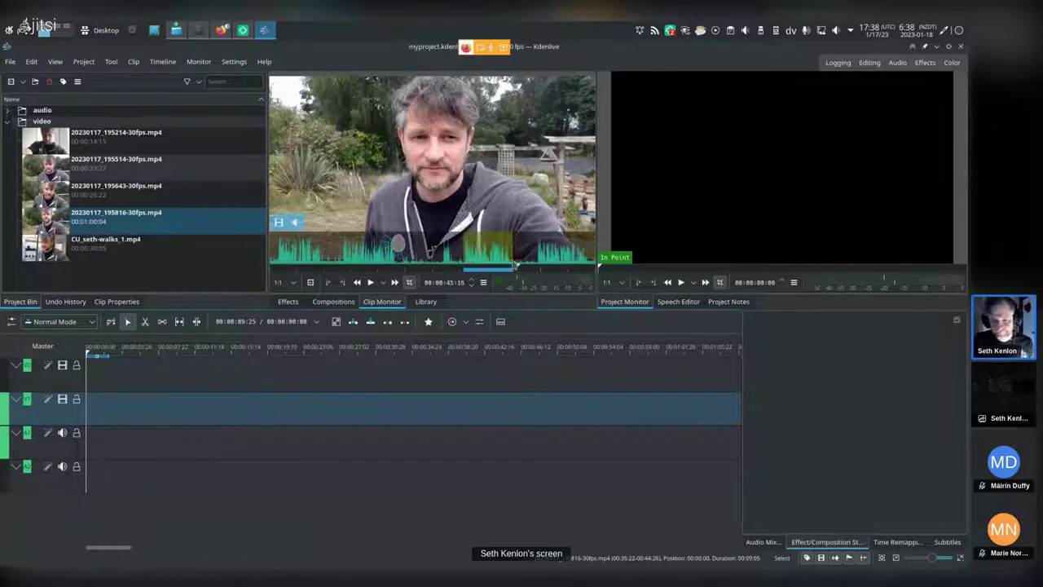
click(80, 198)
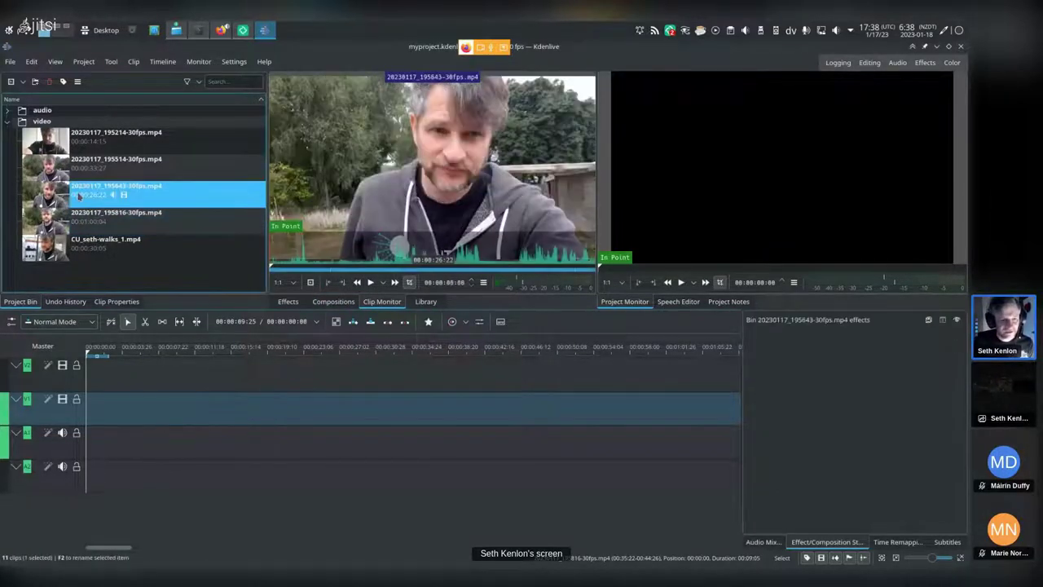
drag(80, 198, 108, 432)
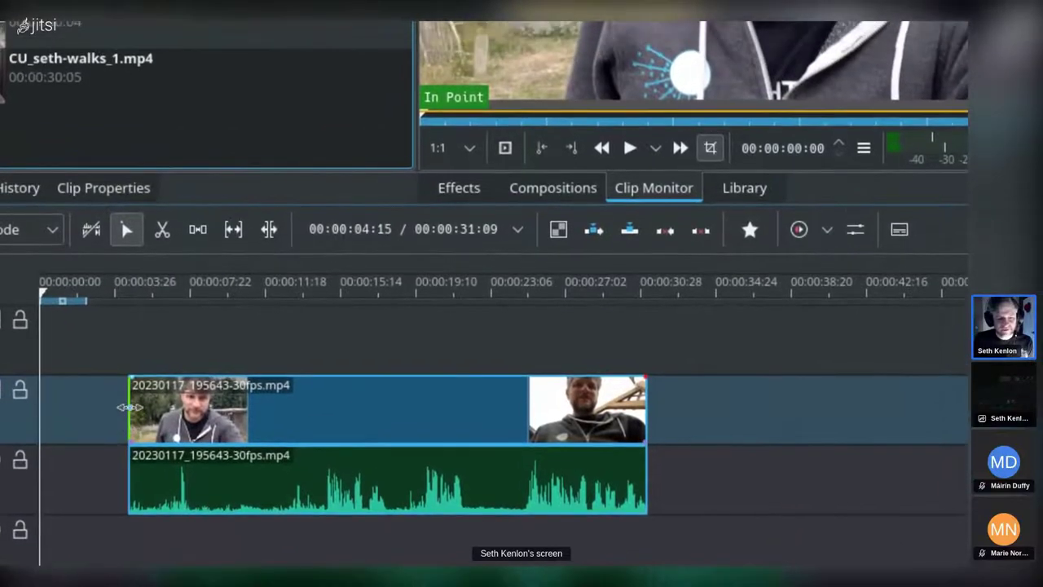
Trim the timeline clip 20230117_195643-30fps.mp4 from both ends to a duration of 00:00:02:16 and remove it from the timeline
drag(130, 407, 270, 411)
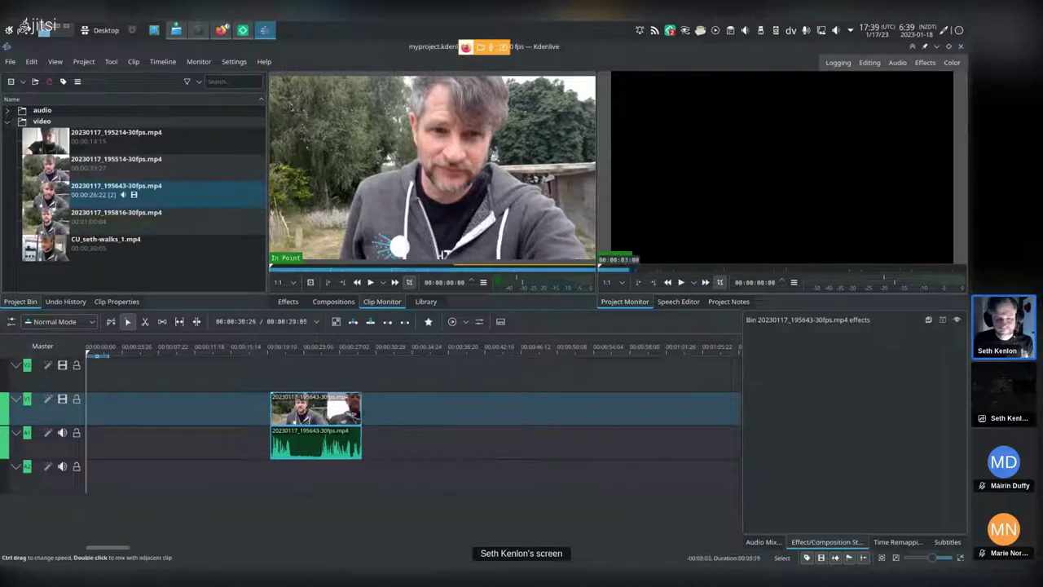
drag(359, 409, 97, 409)
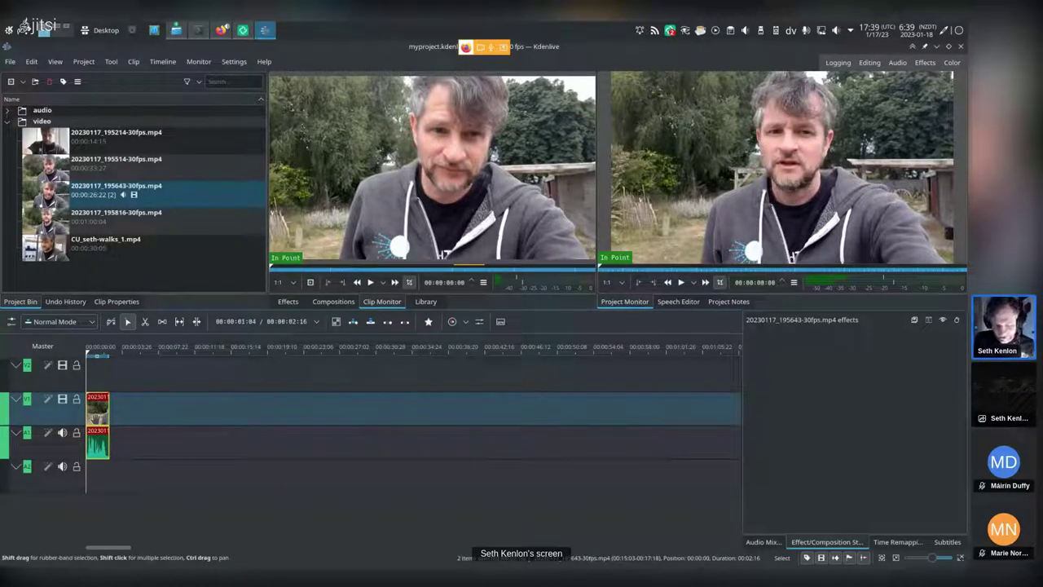
key(Delete)
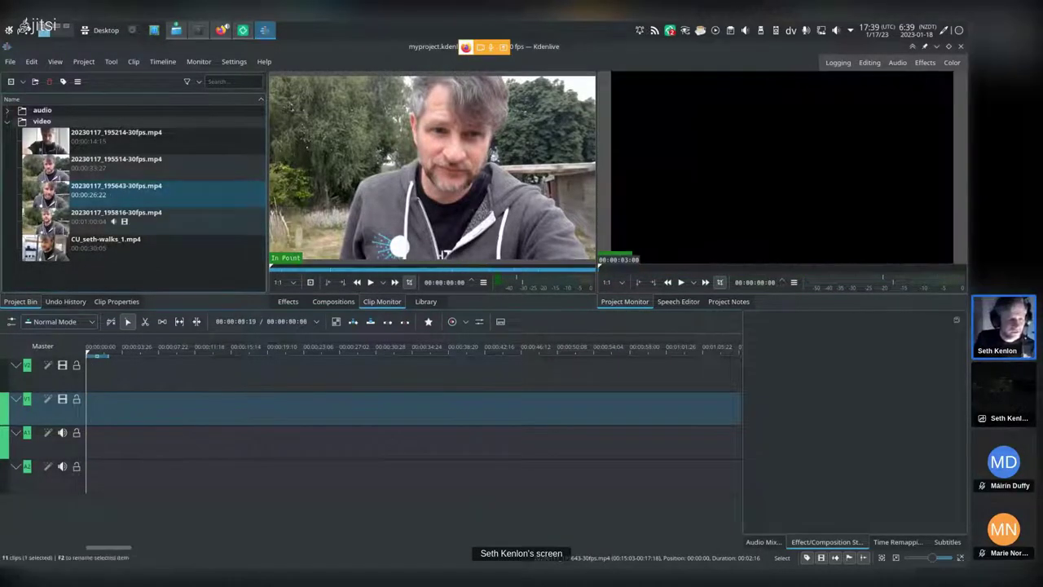
Place the marked section of 20230117_195816-30fps.mp4 at the start of tracks V1 and A1 and return the playhead to the beginning
click(78, 227)
drag(77, 227, 133, 426)
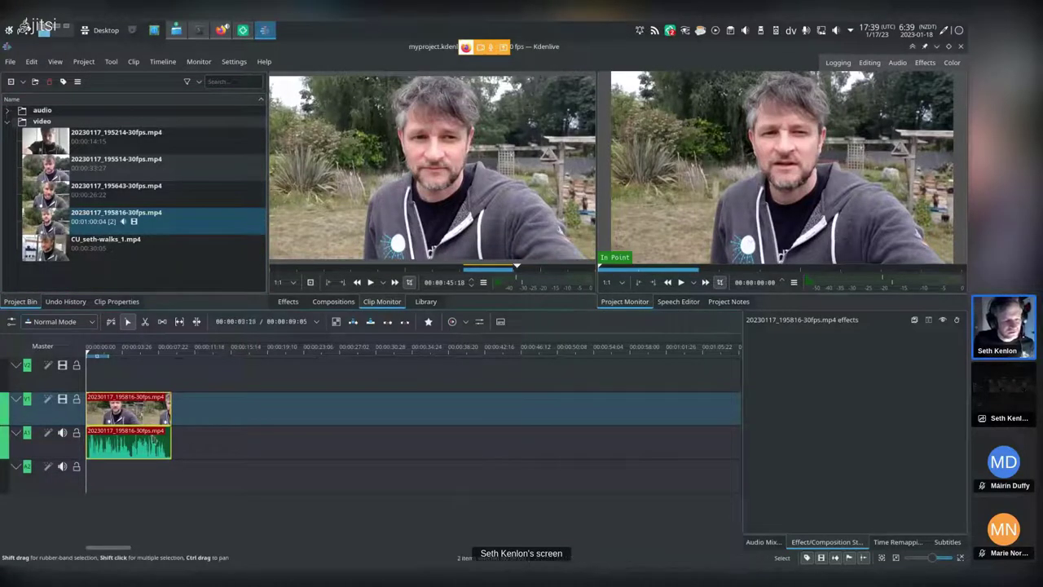
click(124, 427)
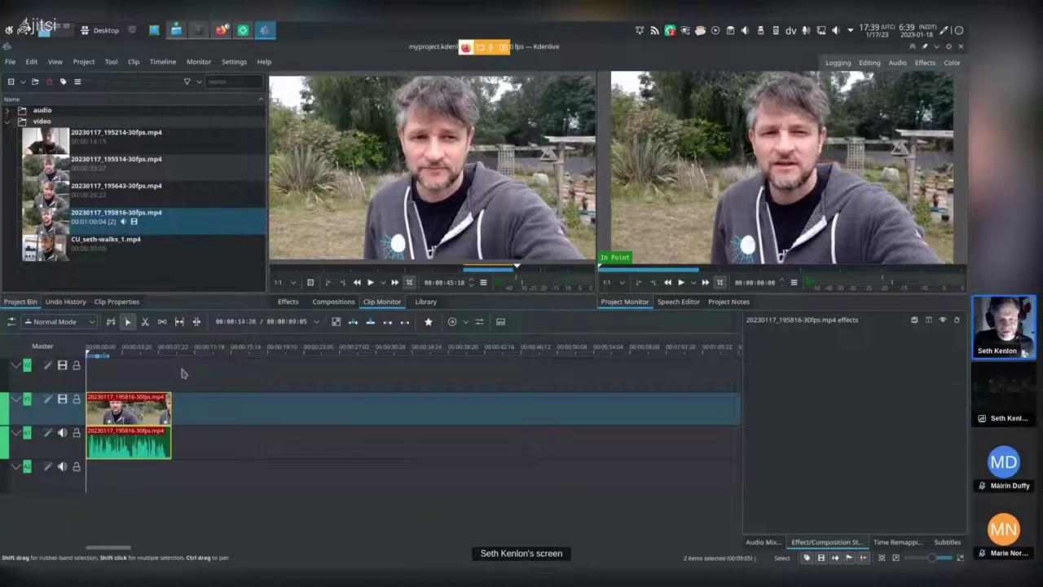
click(135, 359)
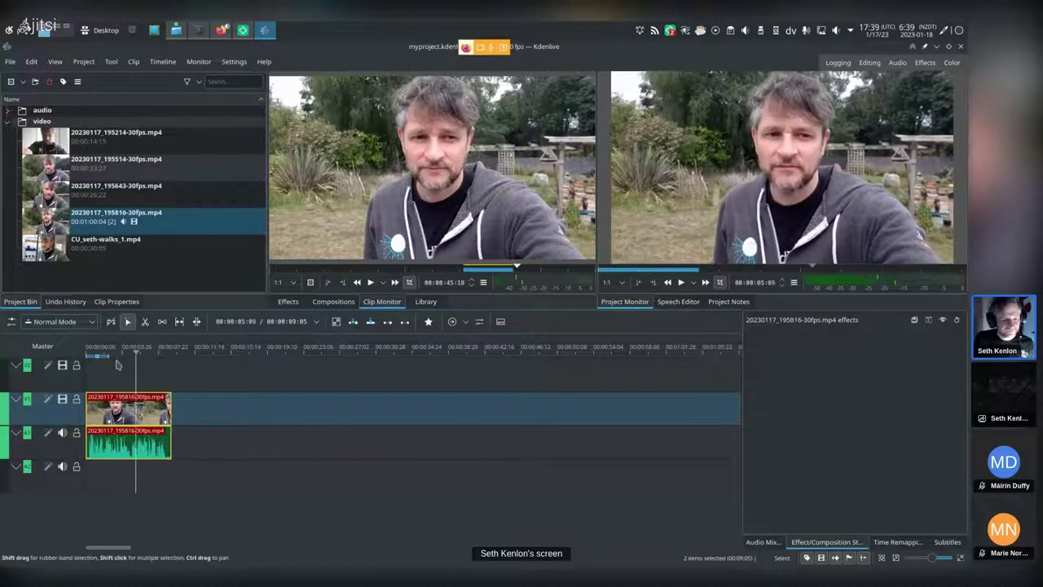
click(116, 357)
key(Home)
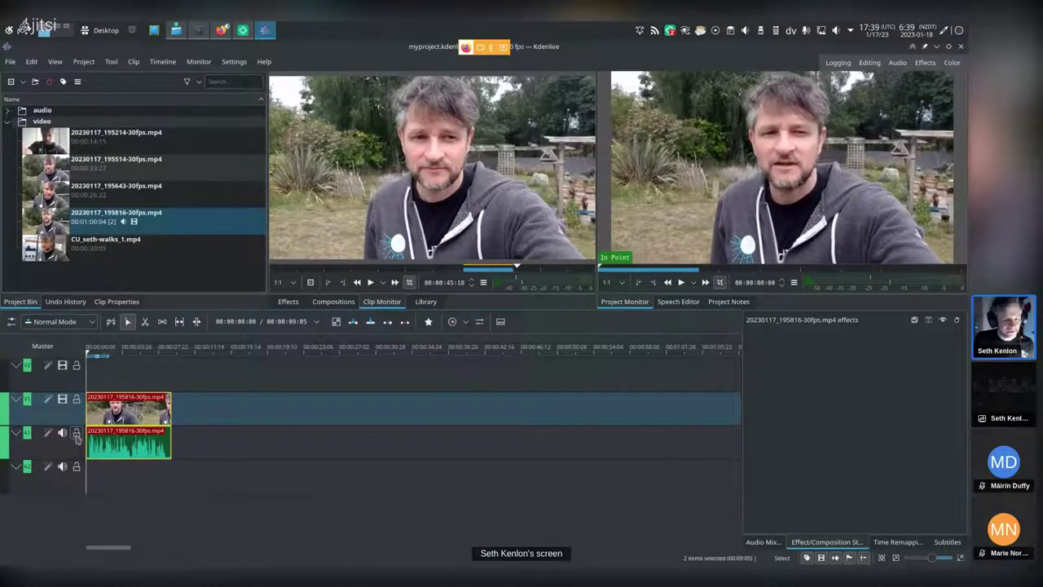
Examine the timeline clip at different zoom levels, ending with a close view of its end
scroll(114, 420, up, 2)
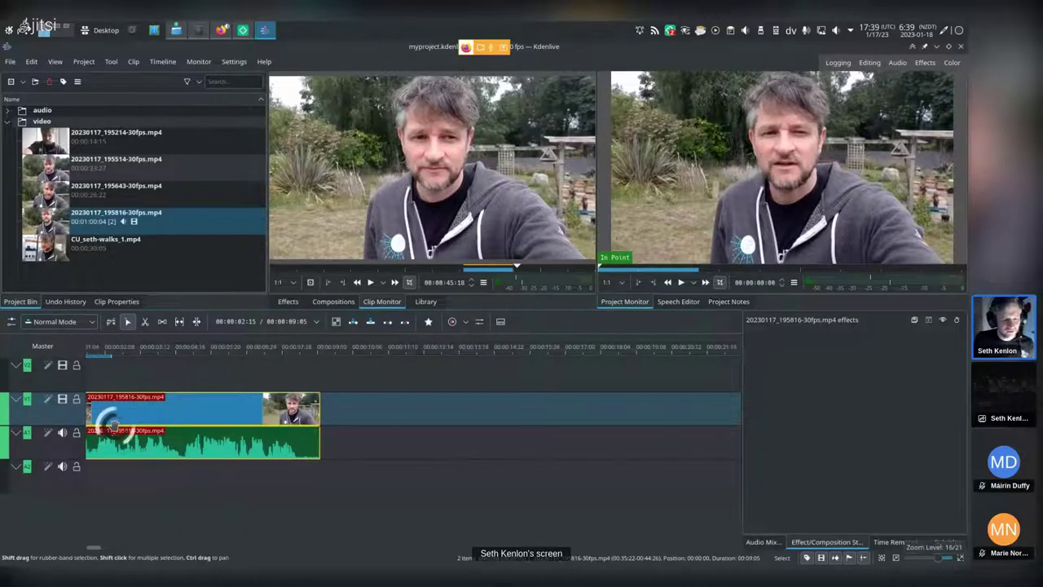
scroll(114, 421, up, 2)
scroll(114, 421, down, 6)
scroll(114, 424, up, 1)
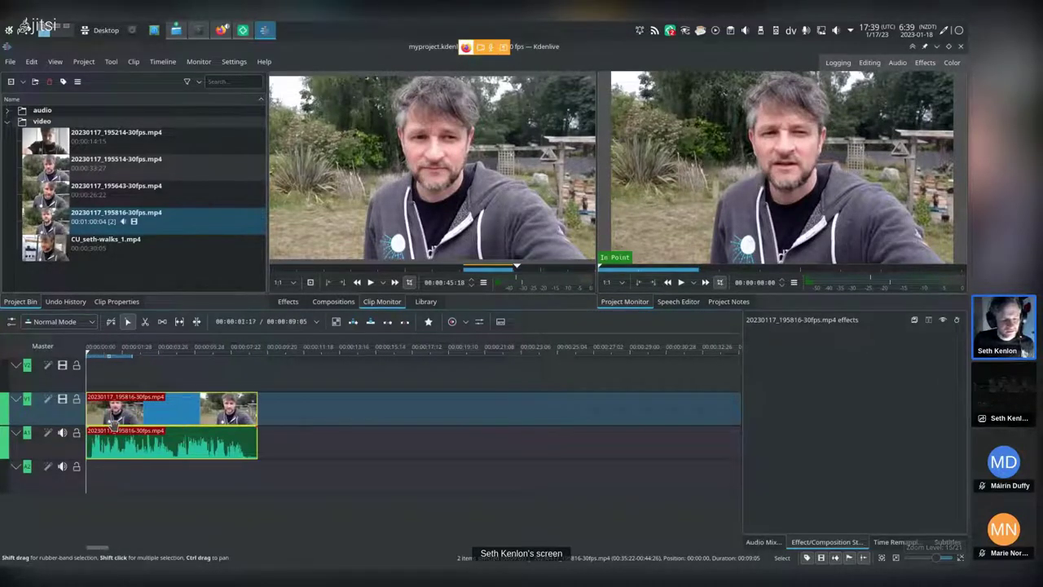
scroll(114, 424, down, 3)
scroll(116, 422, up, 3)
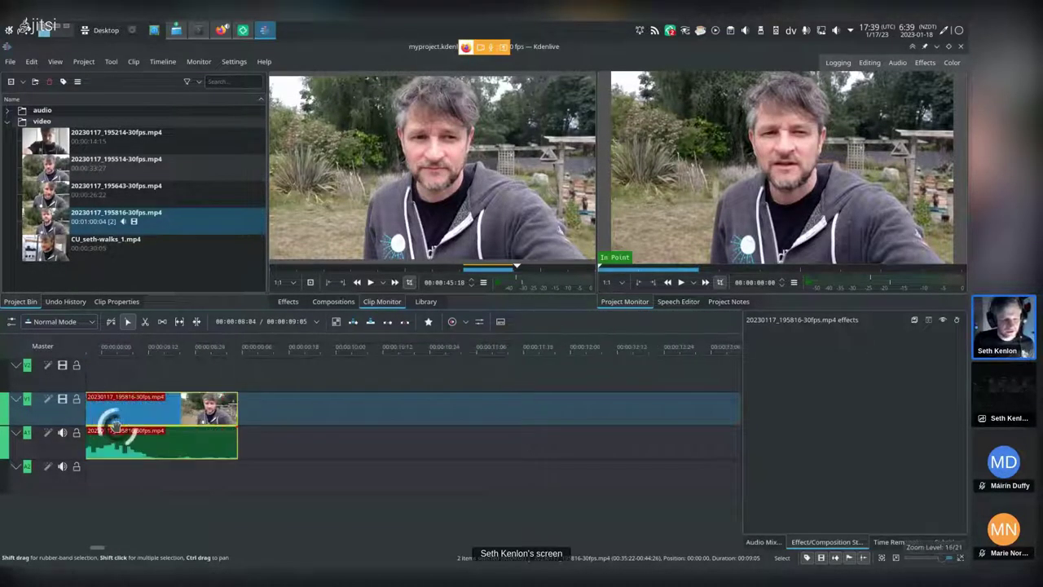
scroll(116, 422, down, 1)
scroll(117, 423, up, 2)
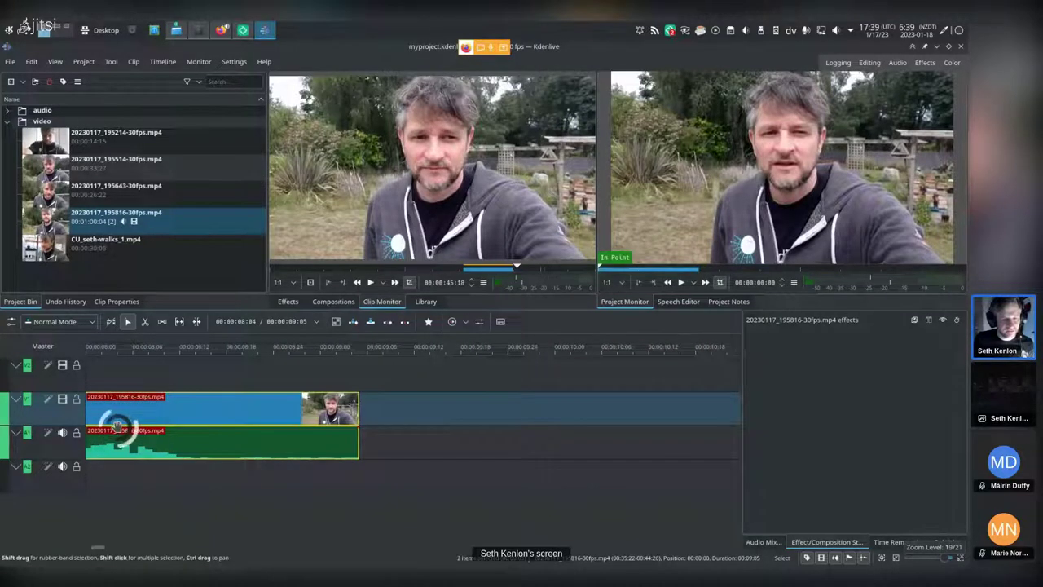
scroll(118, 423, up, 1)
scroll(123, 428, down, 2)
scroll(135, 433, up, 2)
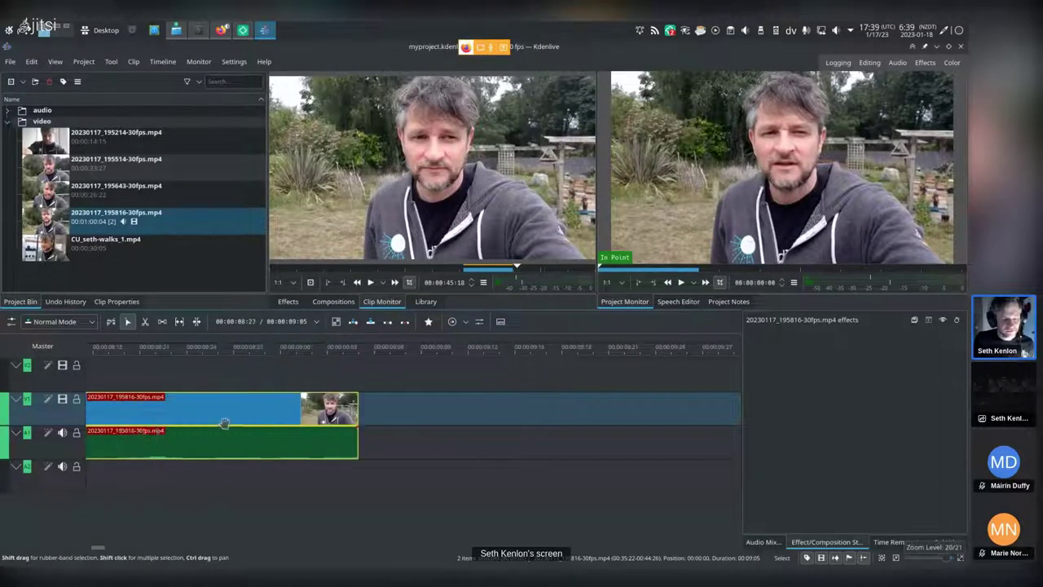
Trim the silent first nine frames off the clip on tracks V1 and A1 and move the clip back to the timeline start
scroll(163, 430, left, 5)
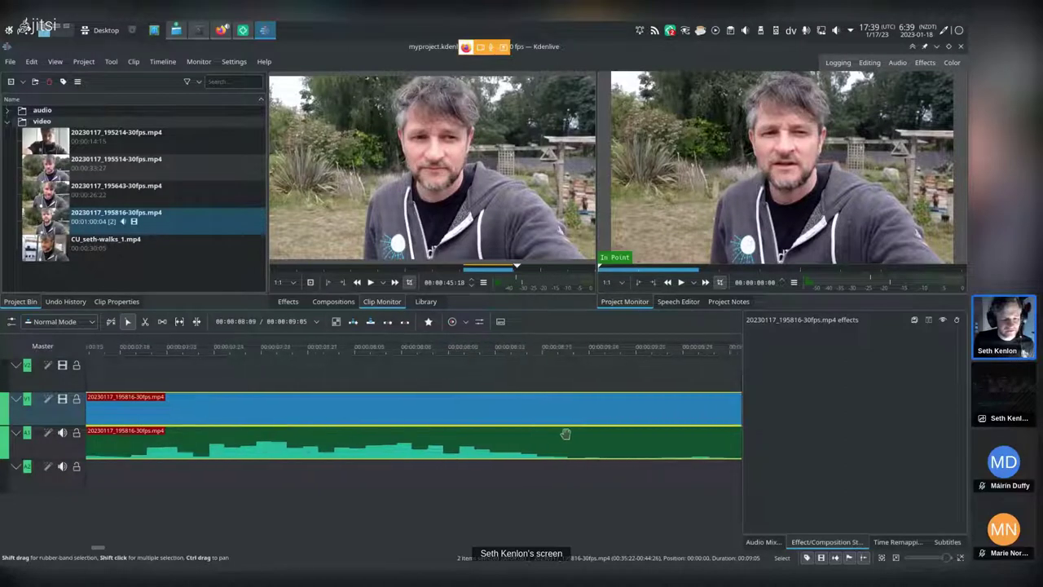
scroll(293, 432, left, 6)
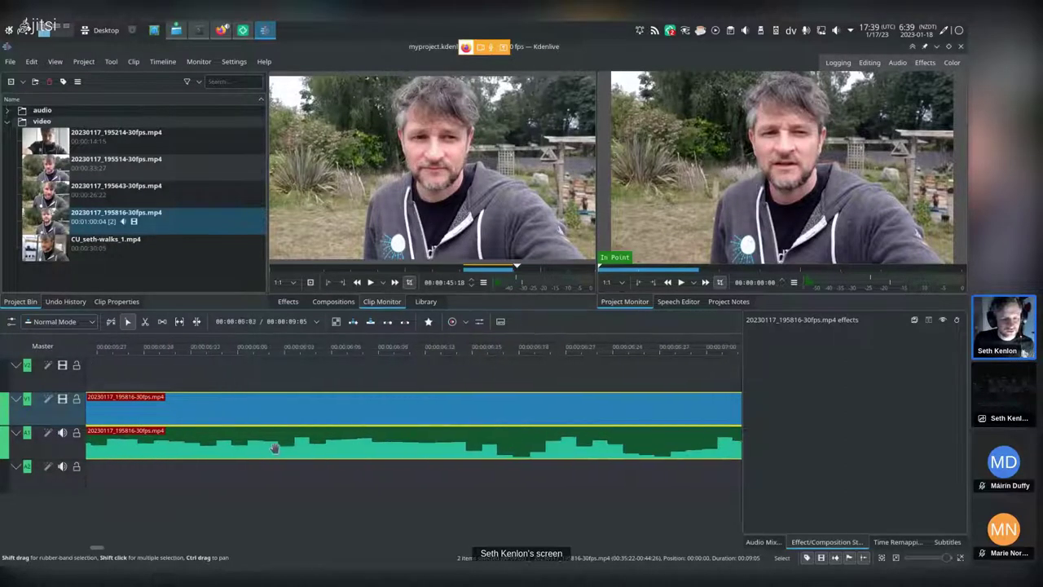
scroll(634, 452, left, 6)
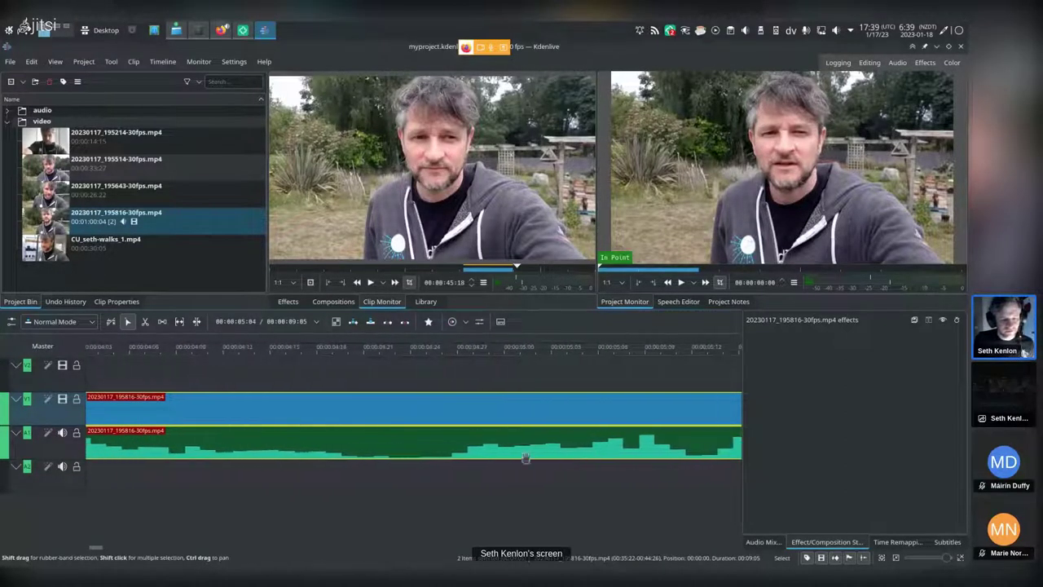
scroll(230, 454, left, 5)
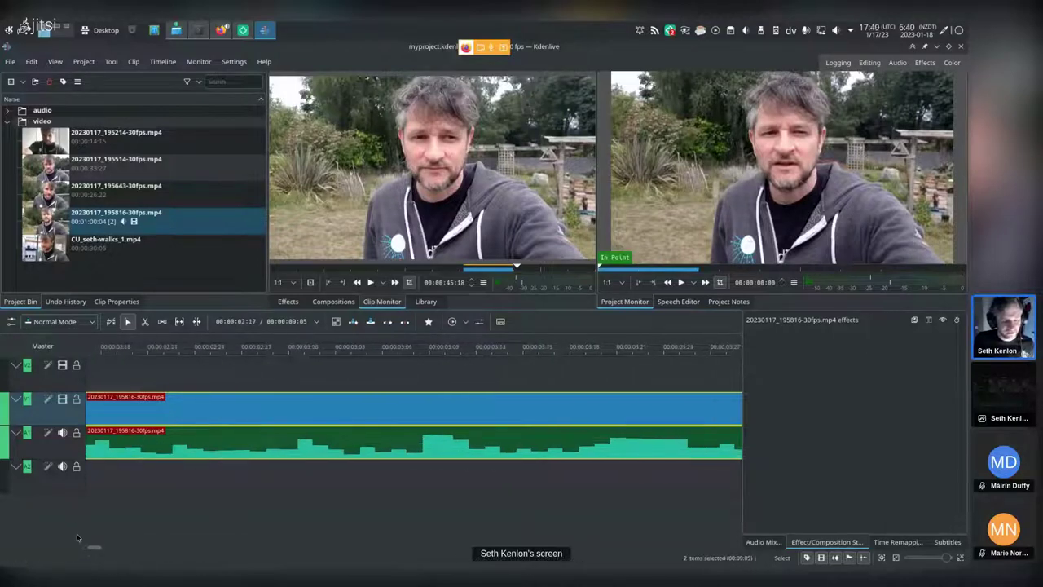
scroll(85, 550, left, 4)
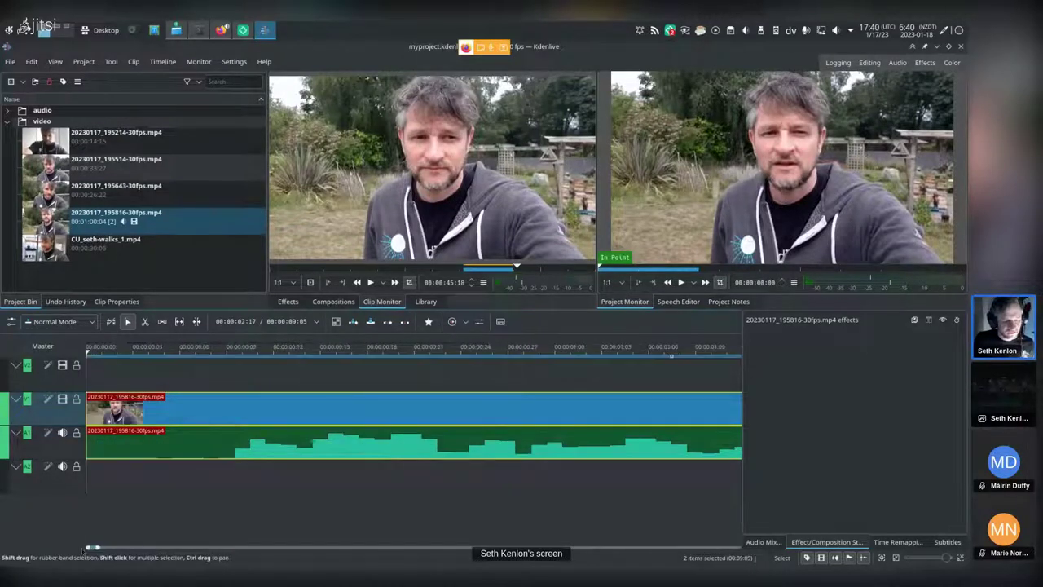
click(103, 356)
drag(137, 361, 73, 380)
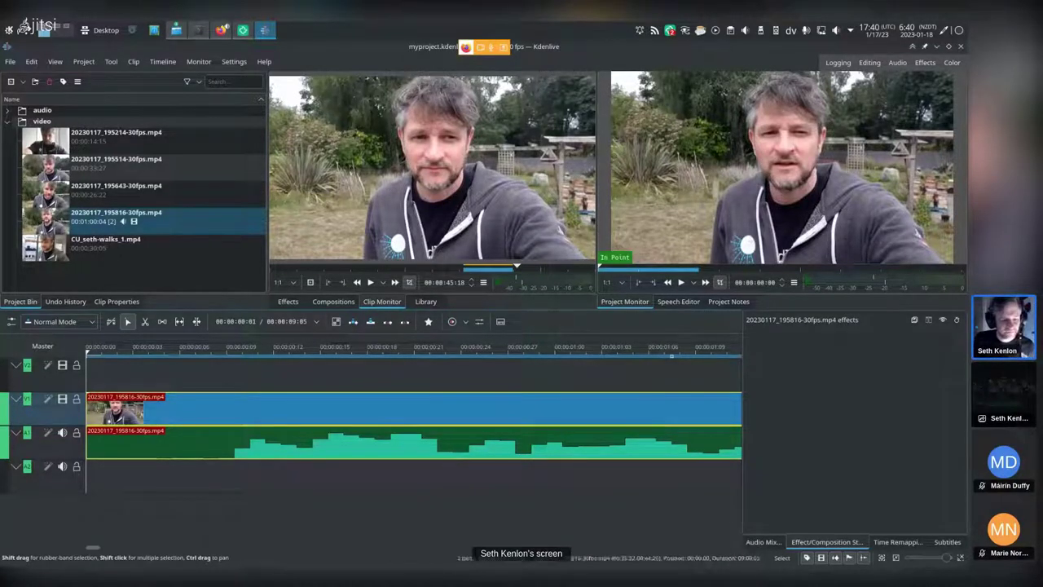
key(Home)
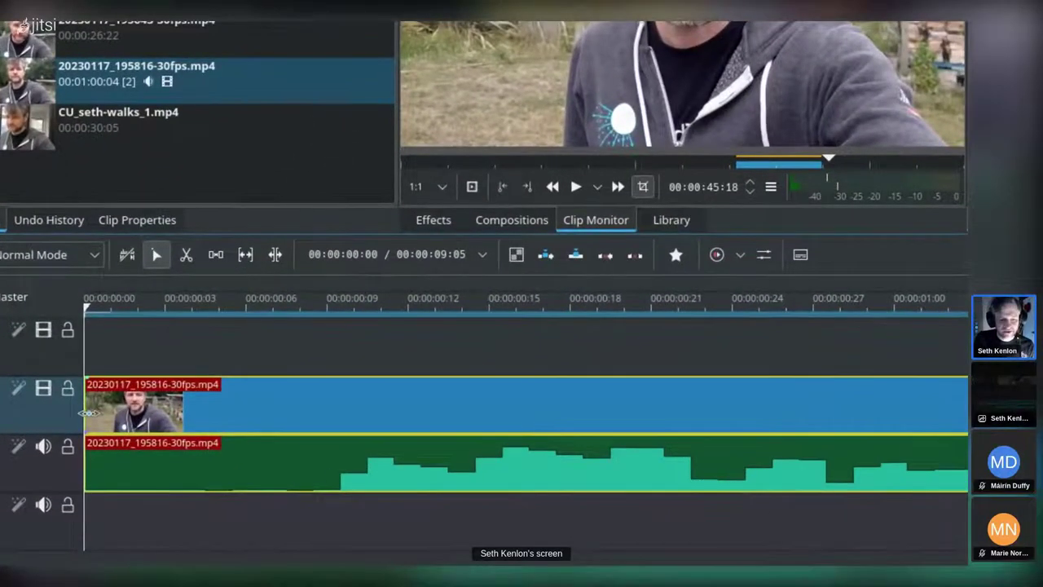
drag(88, 413, 265, 407)
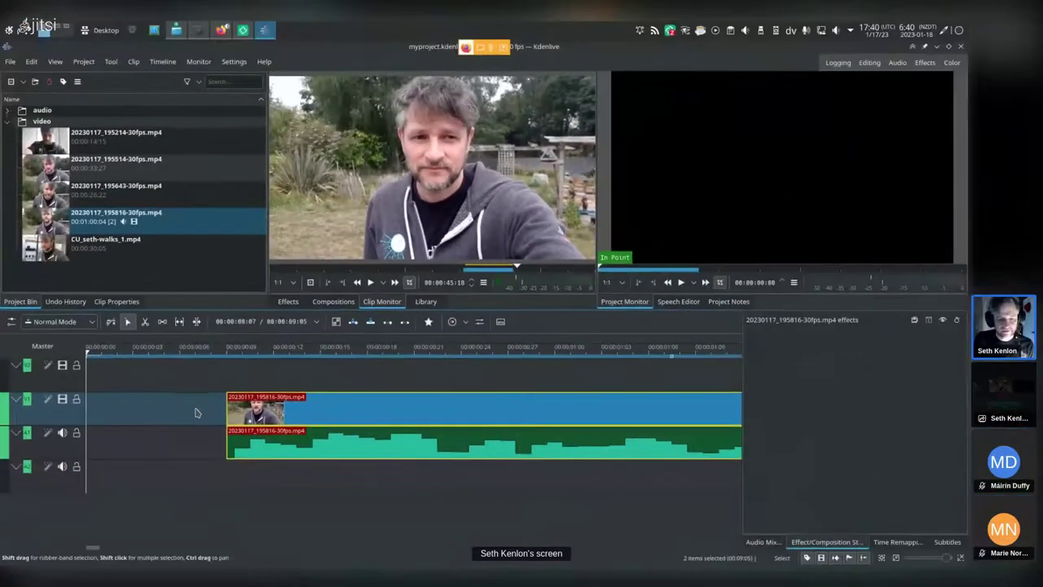
key(ctrl+z)
key(ctrl+shift+z)
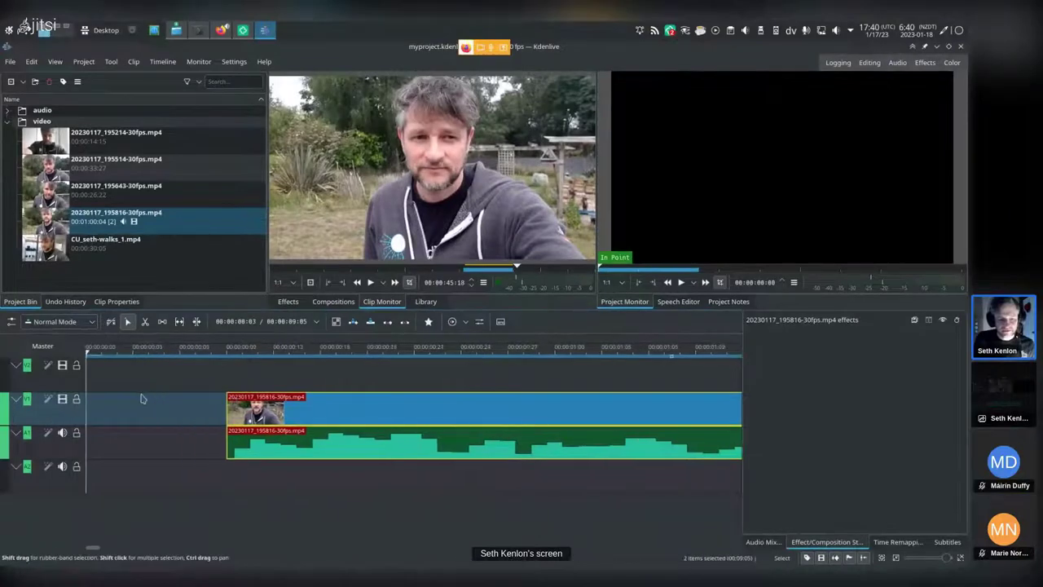
drag(113, 368, 89, 368)
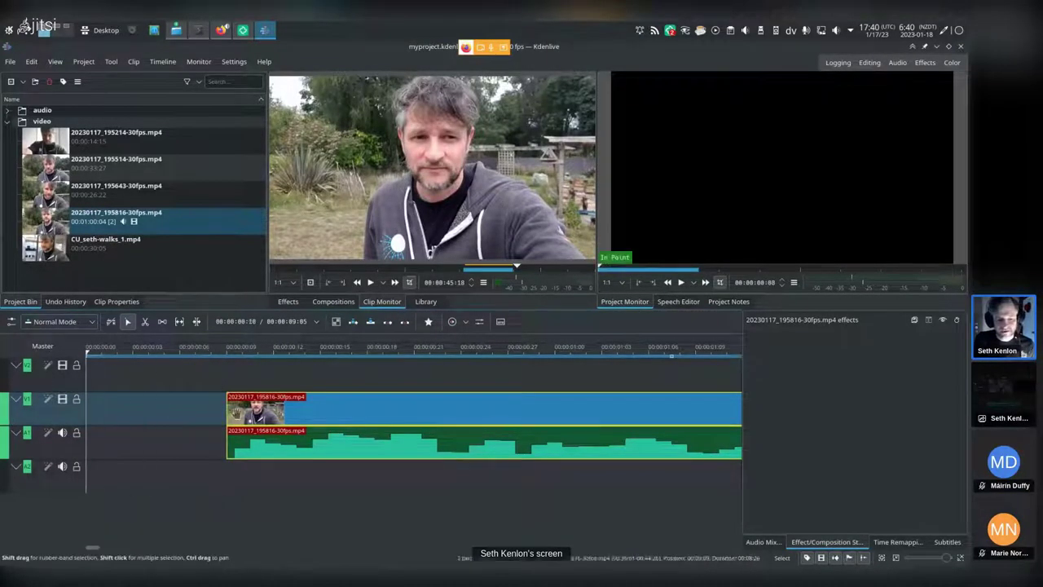
drag(277, 408, 136, 414)
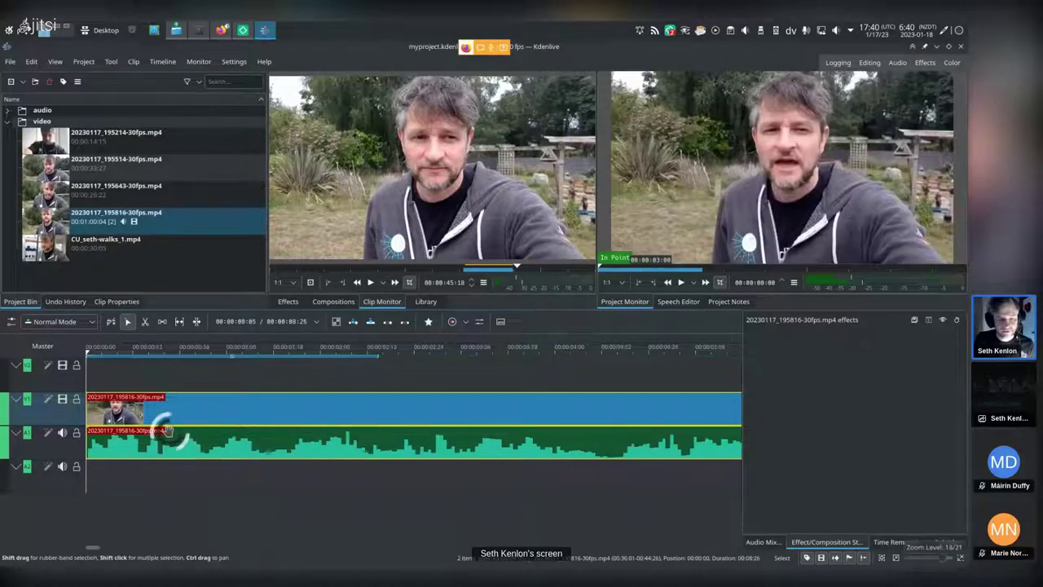
Examine the trimmed clip and its audio waveform at different zoom levels and positions along the timeline
scroll(167, 430, right, 3)
scroll(204, 407, down, 5)
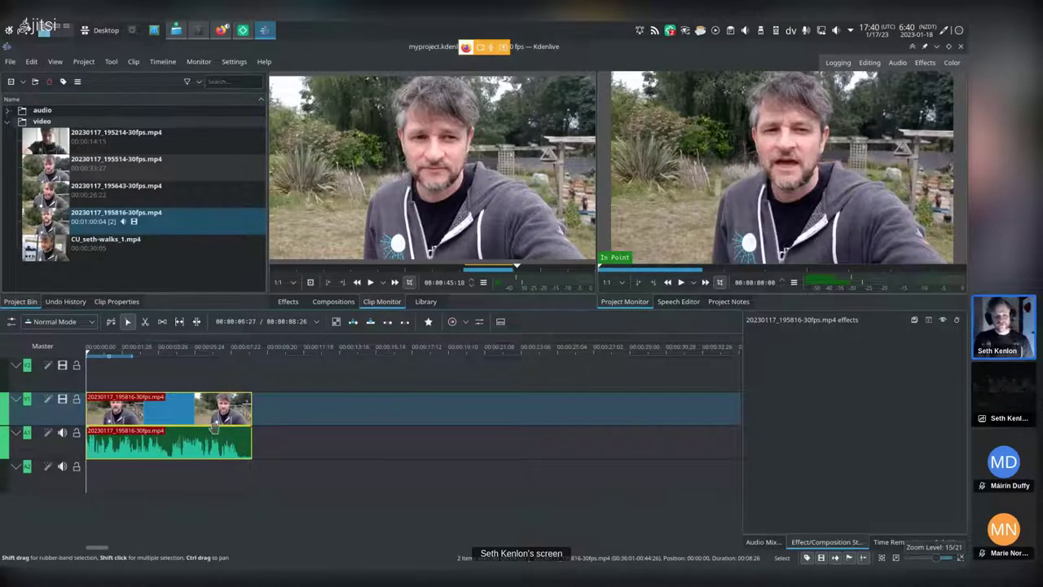
scroll(212, 425, up, 5)
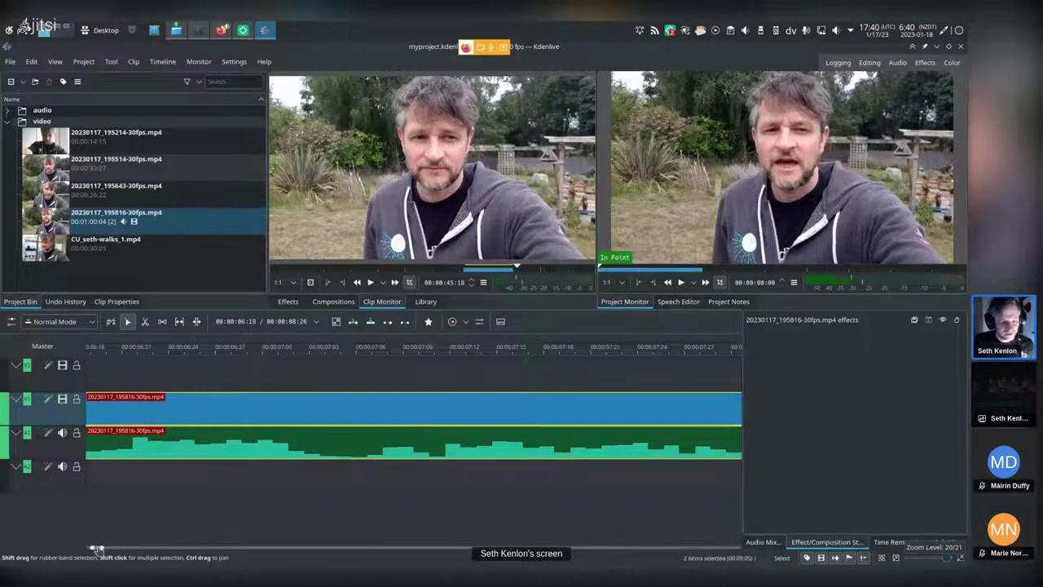
drag(93, 547, 88, 547)
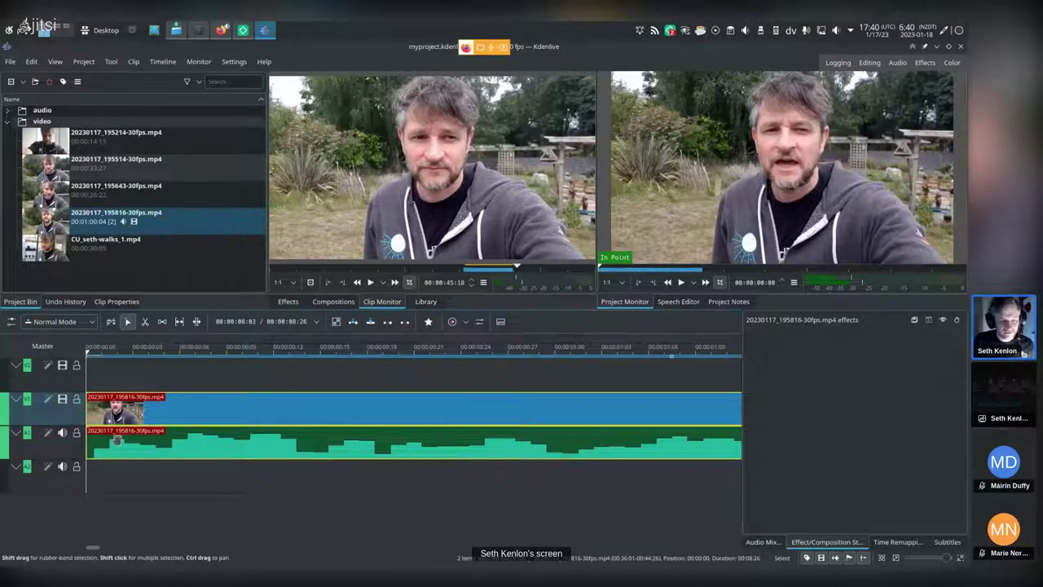
key(Left)
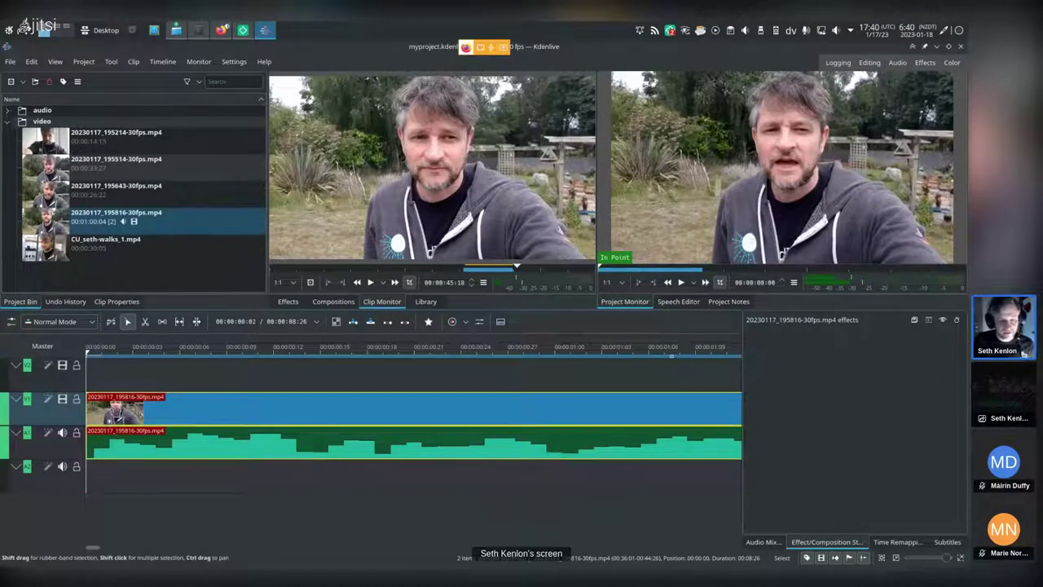
key(Right)
ctrl+scroll(154, 422, down, 5)
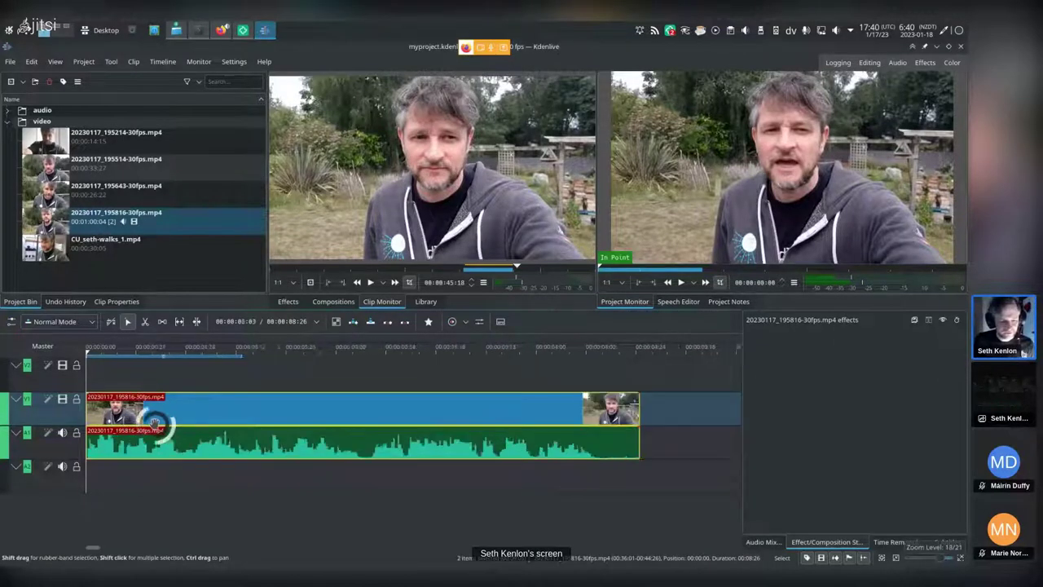
ctrl+scroll(196, 449, up, 5)
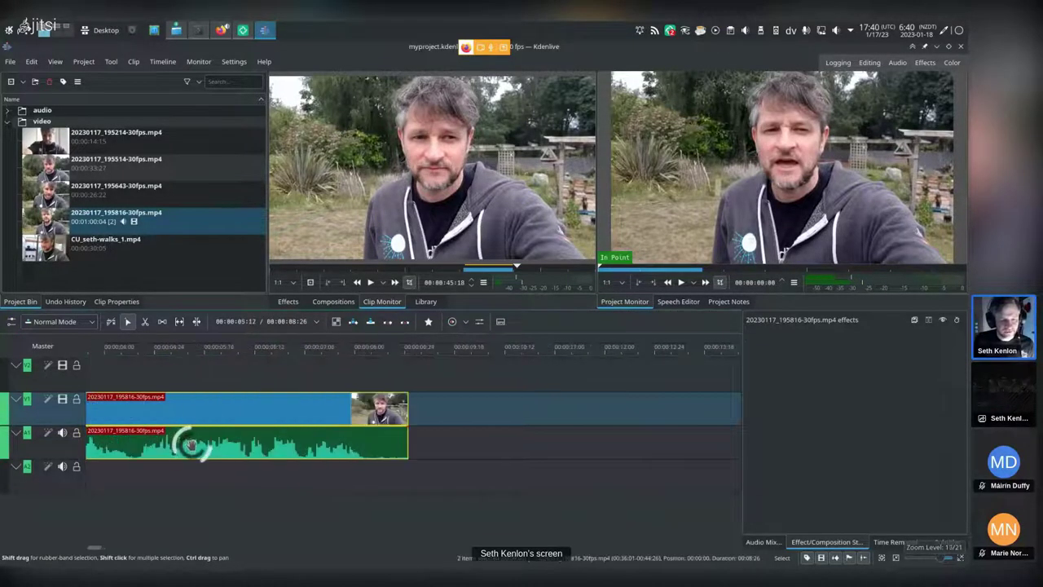
ctrl+drag(207, 404, 489, 400)
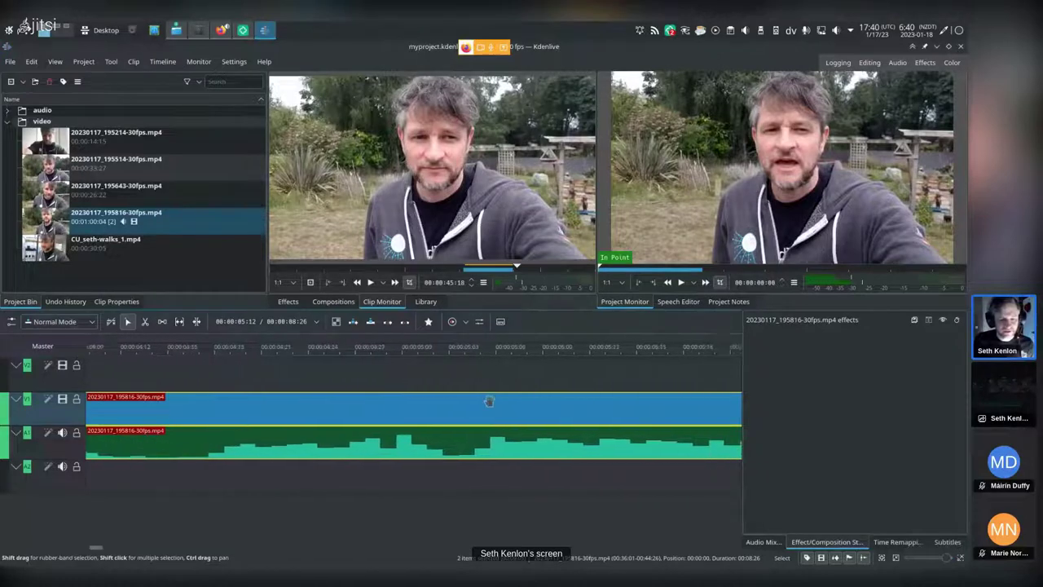
ctrl+drag(279, 408, 320, 403)
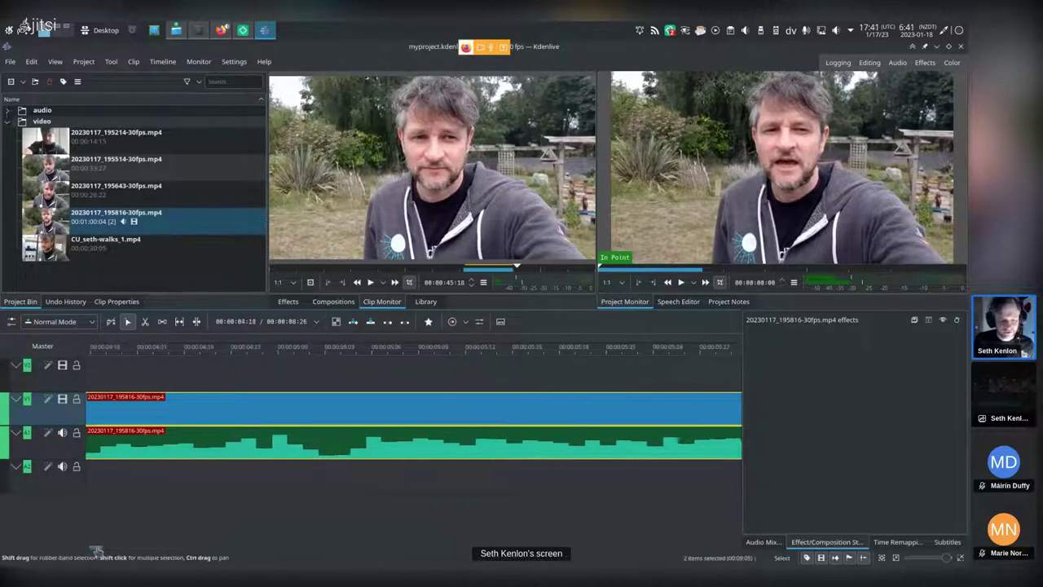
drag(97, 548, 68, 554)
key(Home)
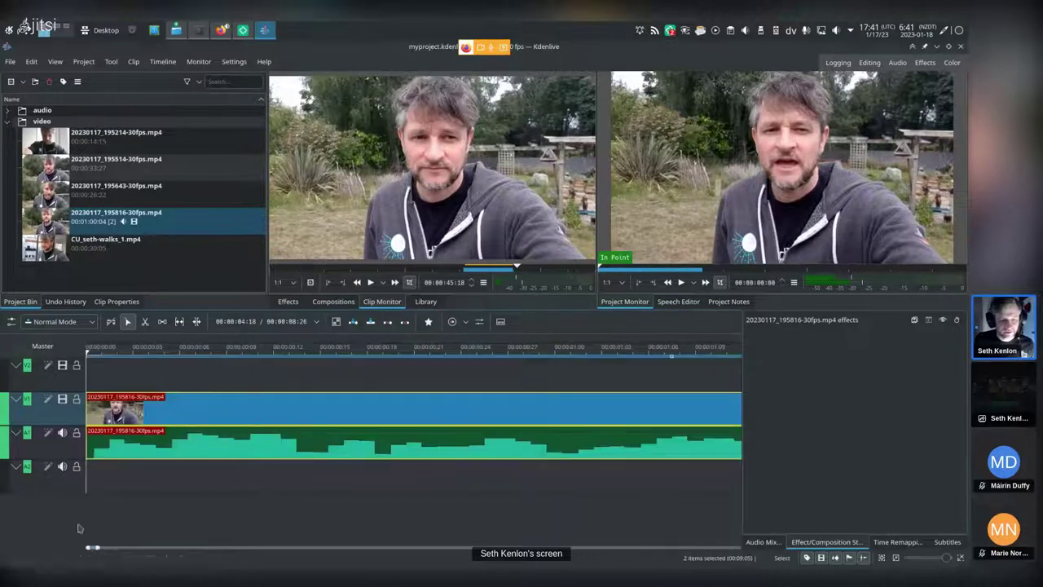
ctrl+drag(399, 419, 305, 415)
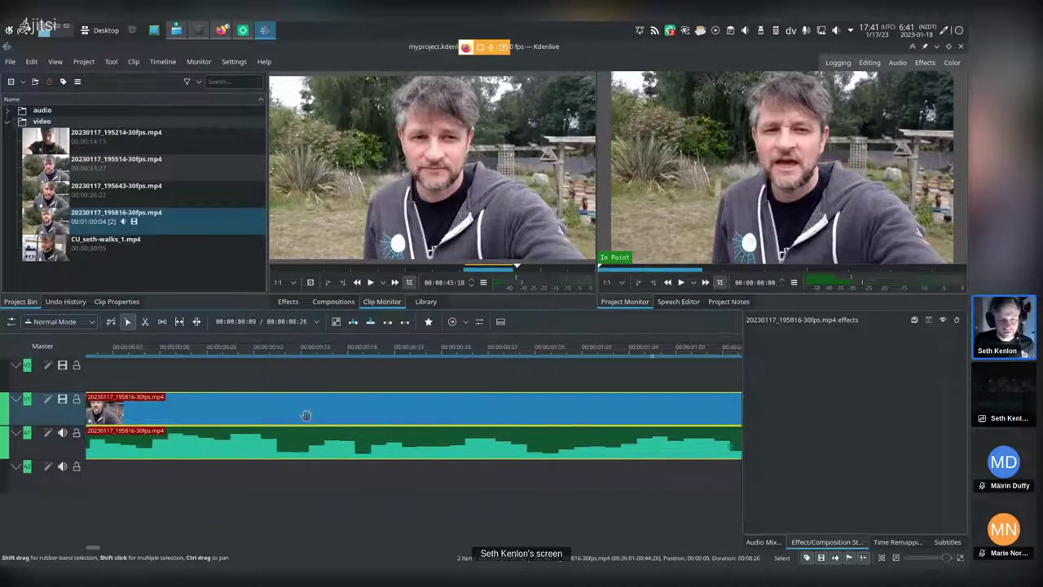
Play the timeline from the beginning with the whole clip in view and stop at 00:00:04:27
key(Home)
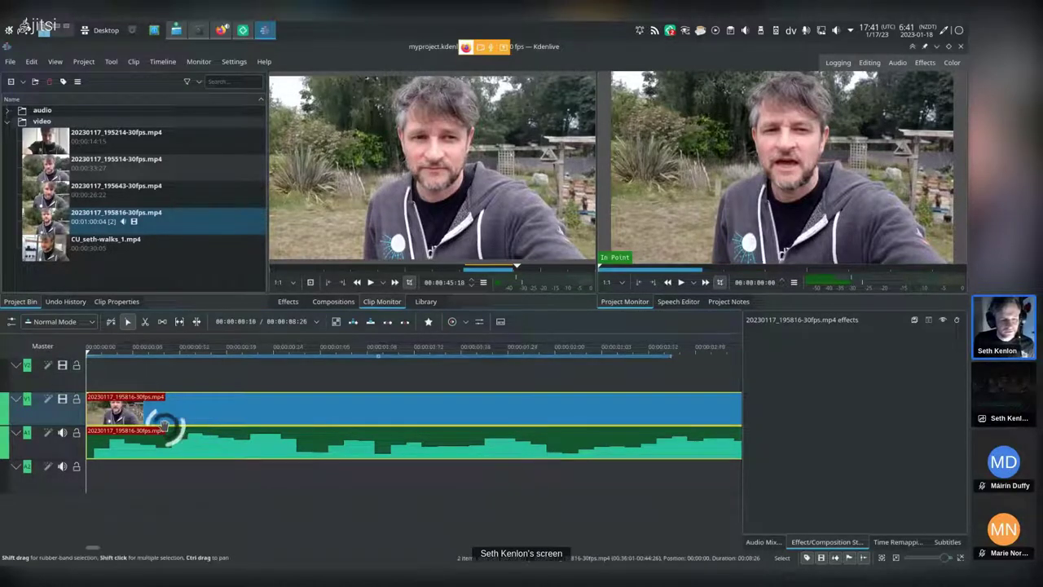
ctrl+scroll(163, 422, down, 5)
key(space)
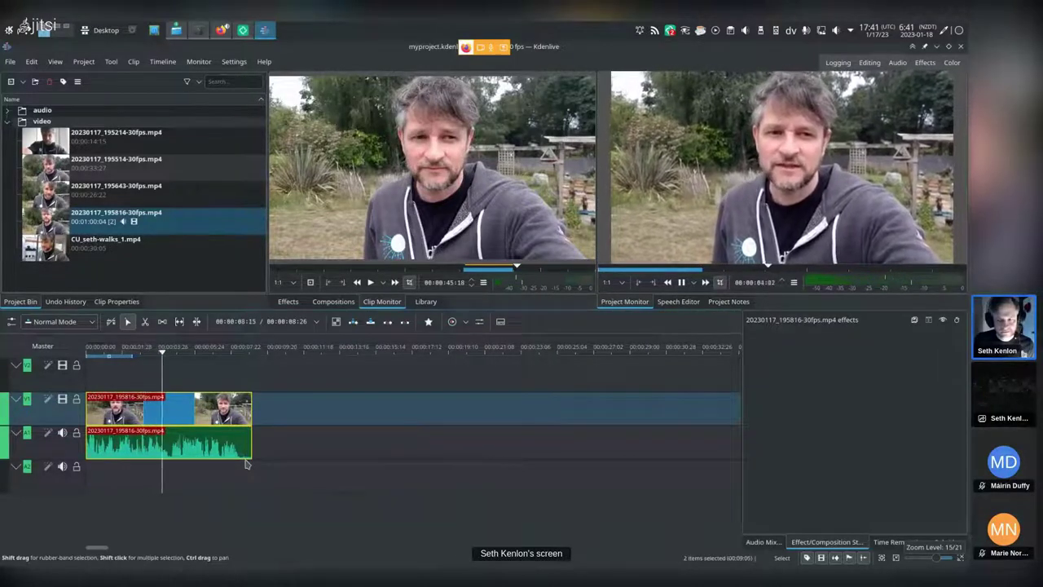
key(space)
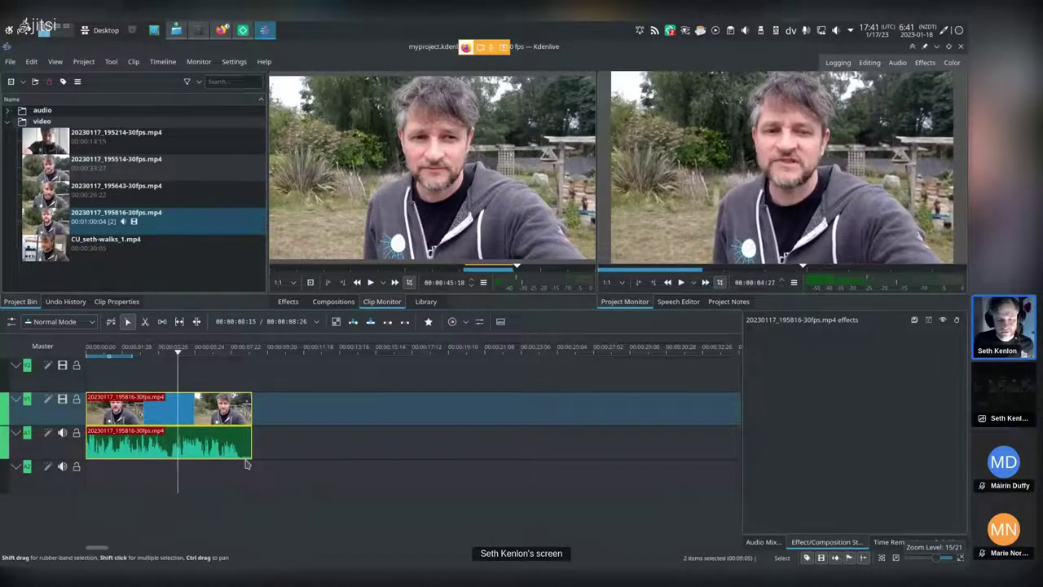
Switch to the system's audio settings, make Line Out (Starship/Matisse HD Audio Controller Analog Stereo) the playback device and close them
click(130, 35)
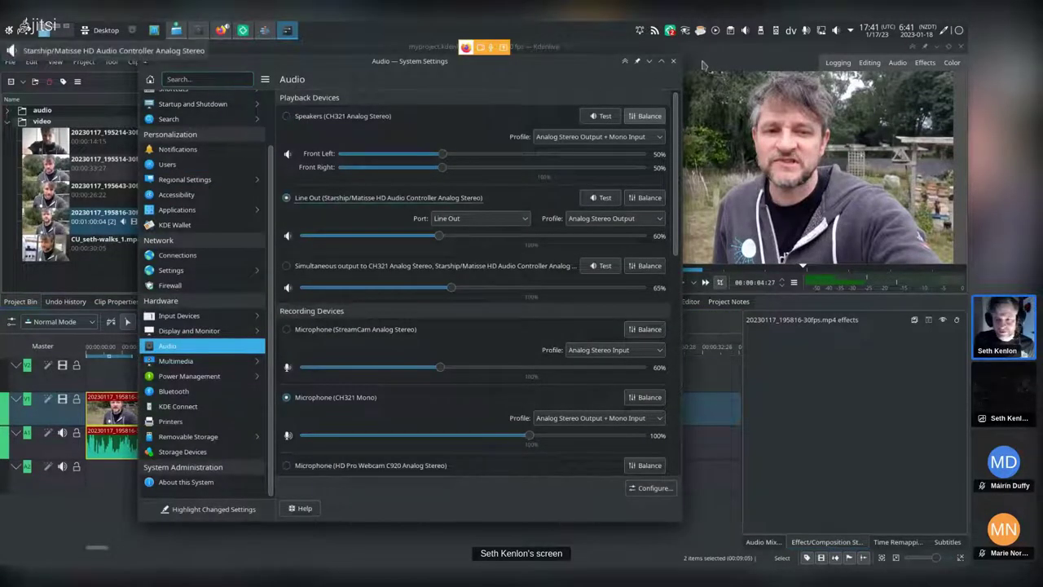
click(673, 61)
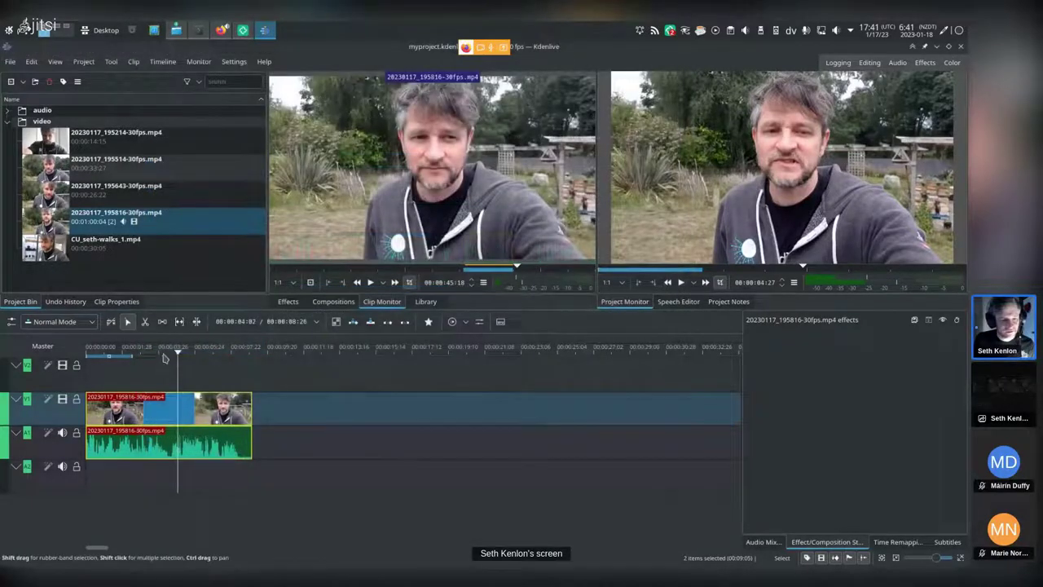
Play on to the end of the speech, place the playhead at 00:00:08:05 and trim the clip's end to it
key(space)
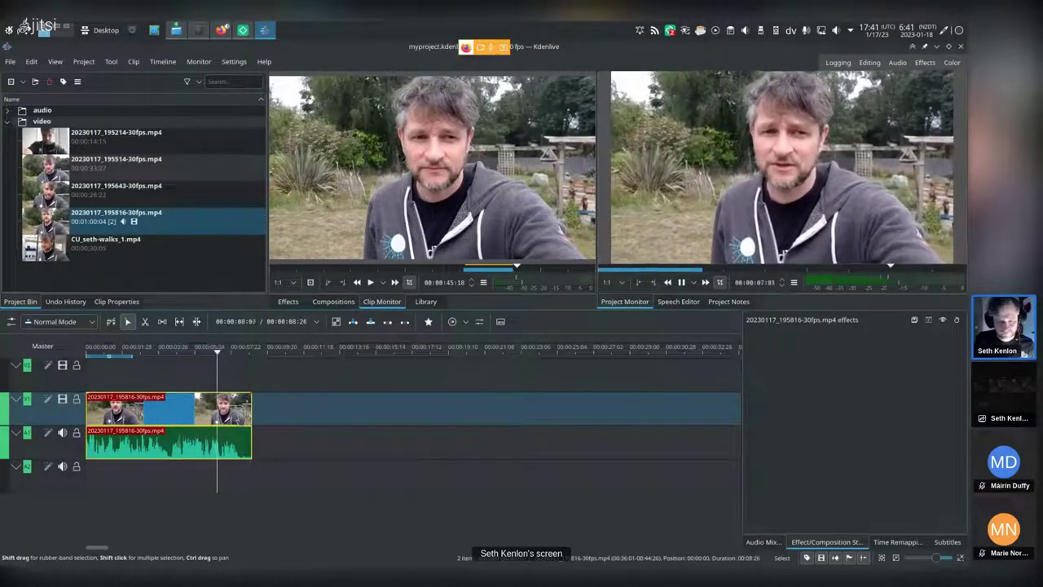
key(space)
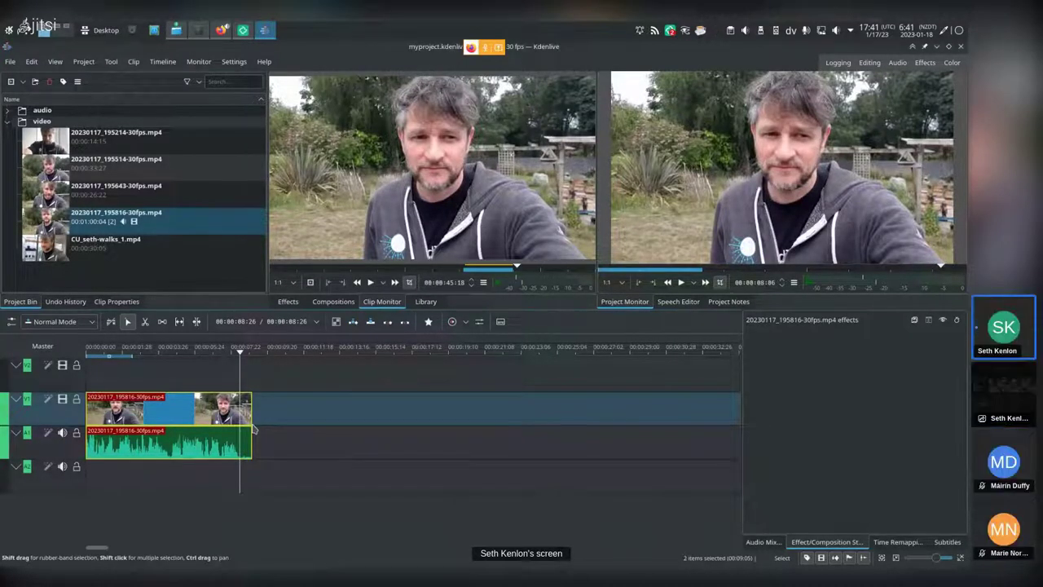
click(243, 356)
click(240, 357)
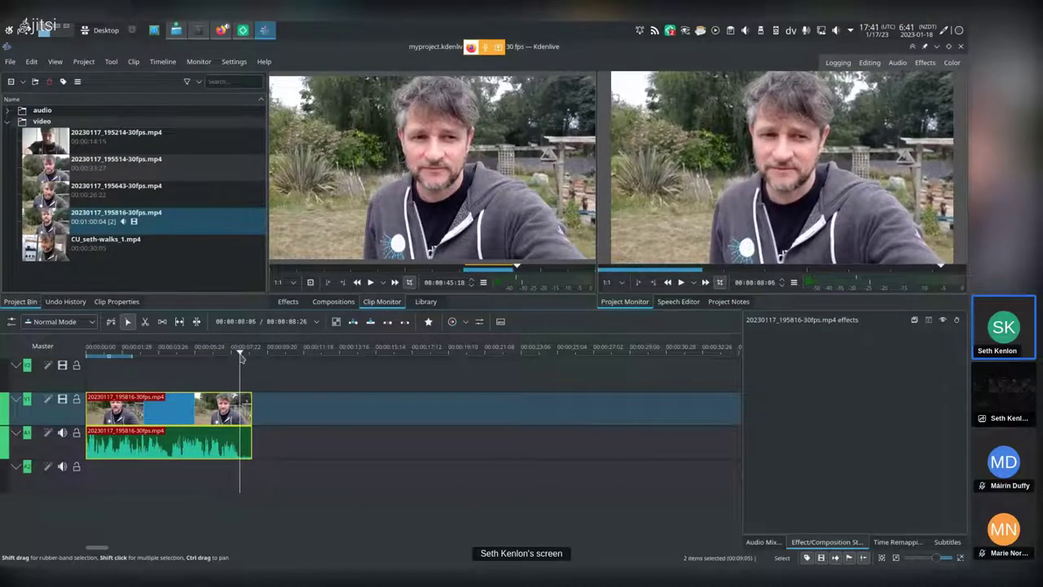
mouse_move(238, 356)
mouse_down()
mouse_move(226, 357)
mouse_move(239, 362)
mouse_up()
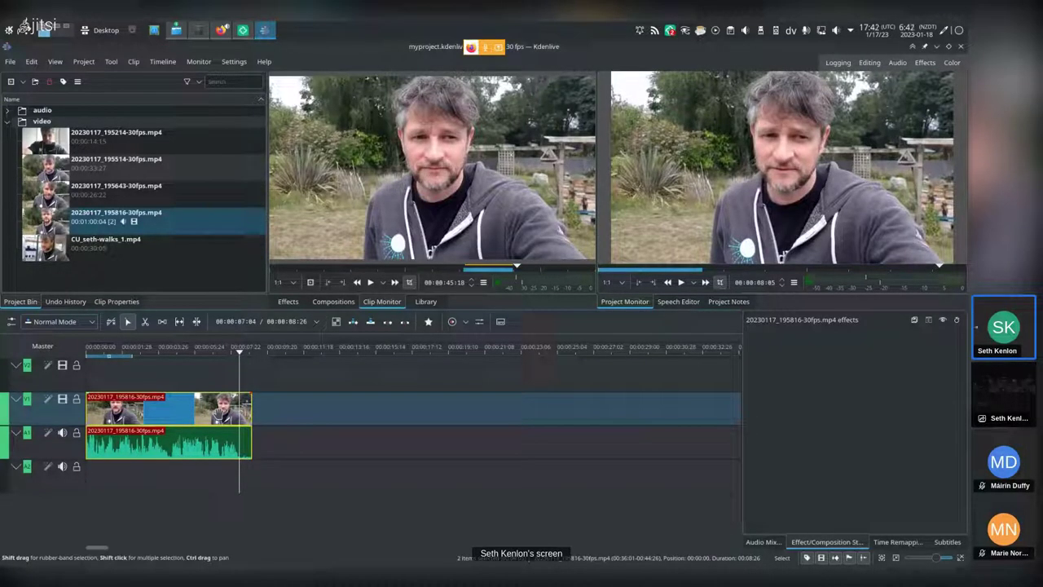
key(parenright)
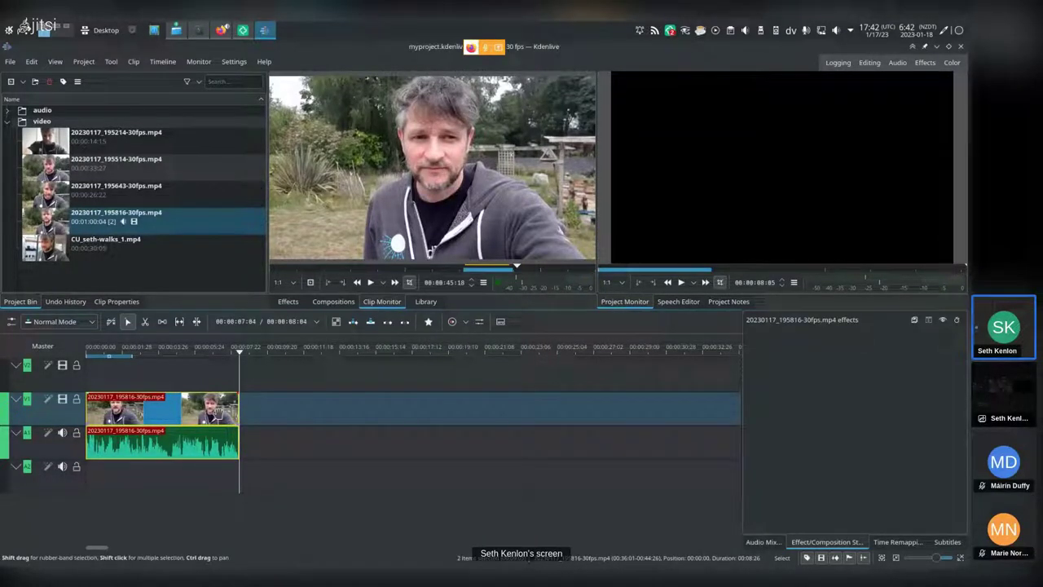
Play the trimmed clip from 00:00:03:21 and stop in the pause in speech at 00:00:04:13
click(201, 357)
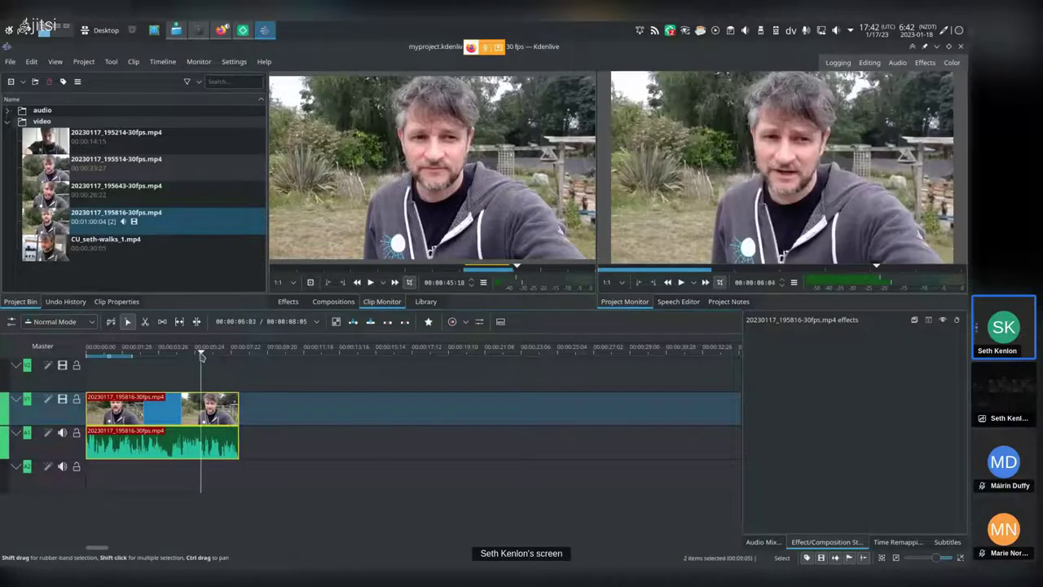
click(156, 355)
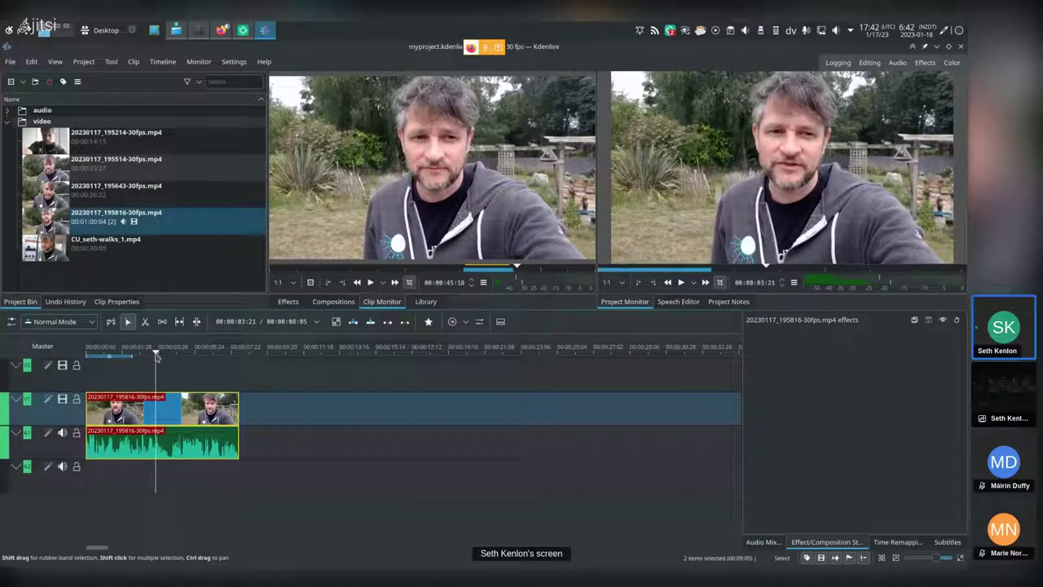
key(space)
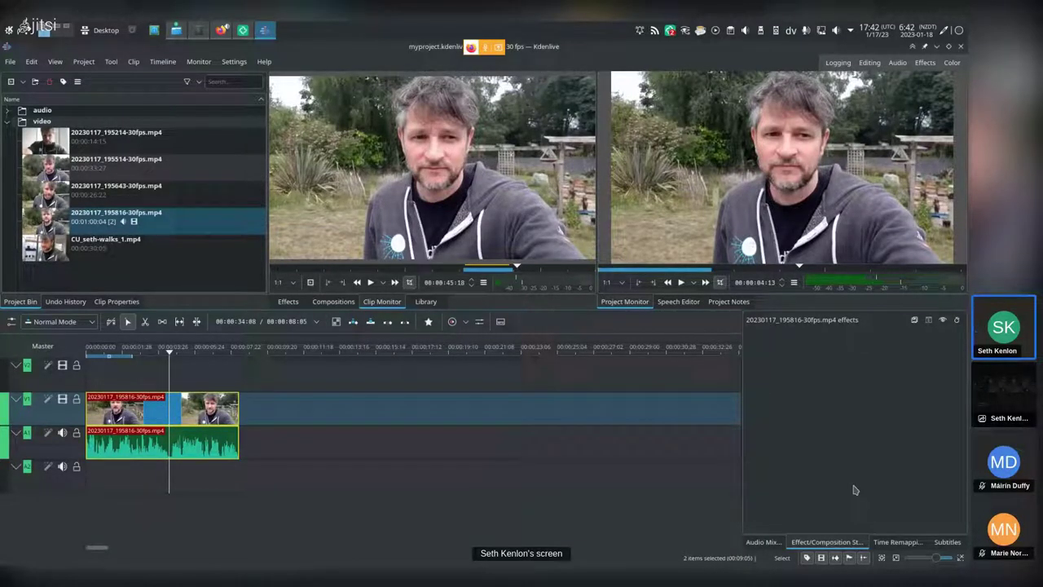
key(Delete)
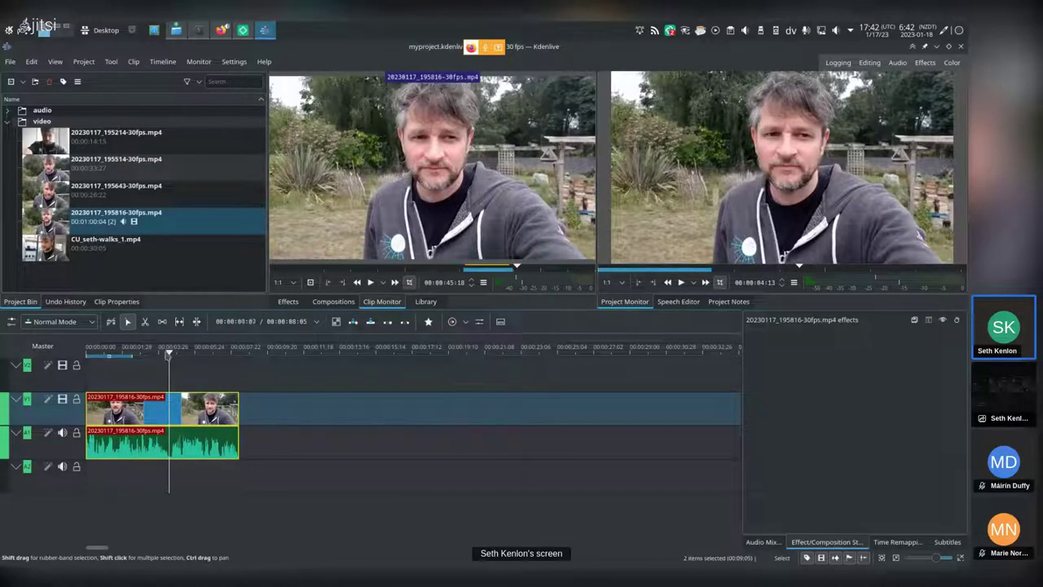
Place alhambra-audio.flac from the project bin's audio folder on track A1, directly after the first clip
click(162, 352)
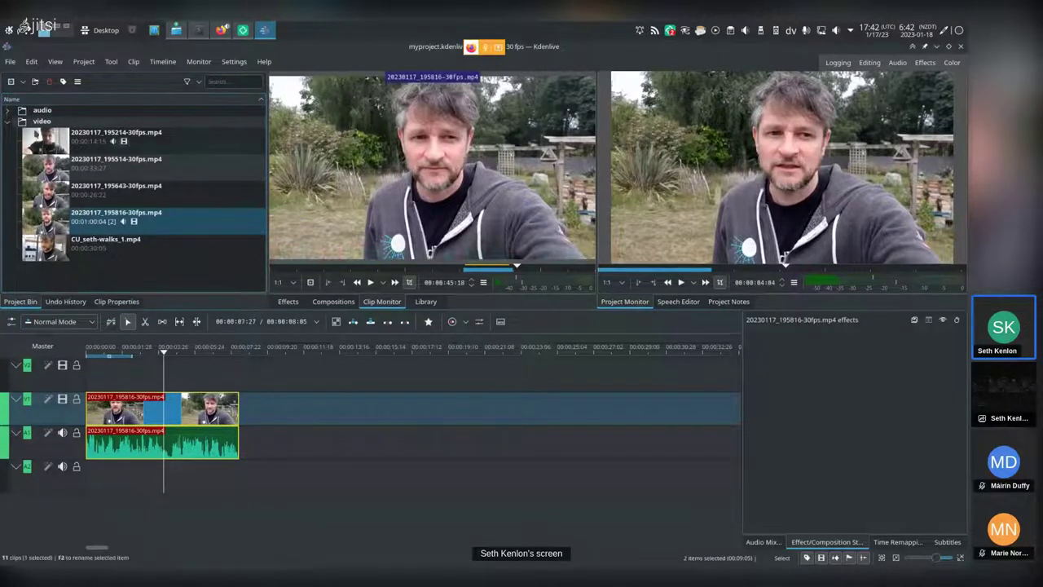
key(super+e)
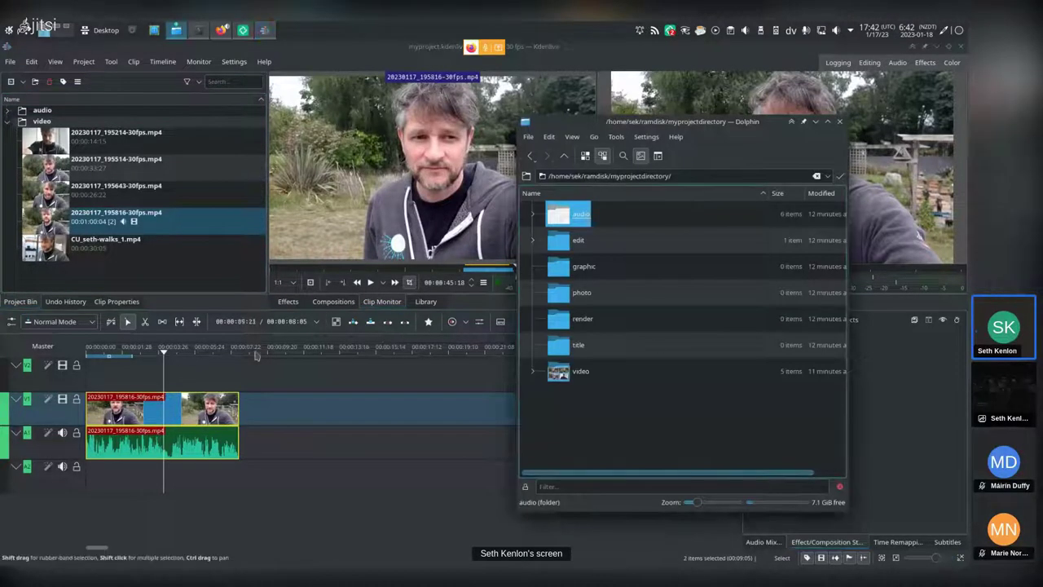
key(alt+Tab)
click(8, 120)
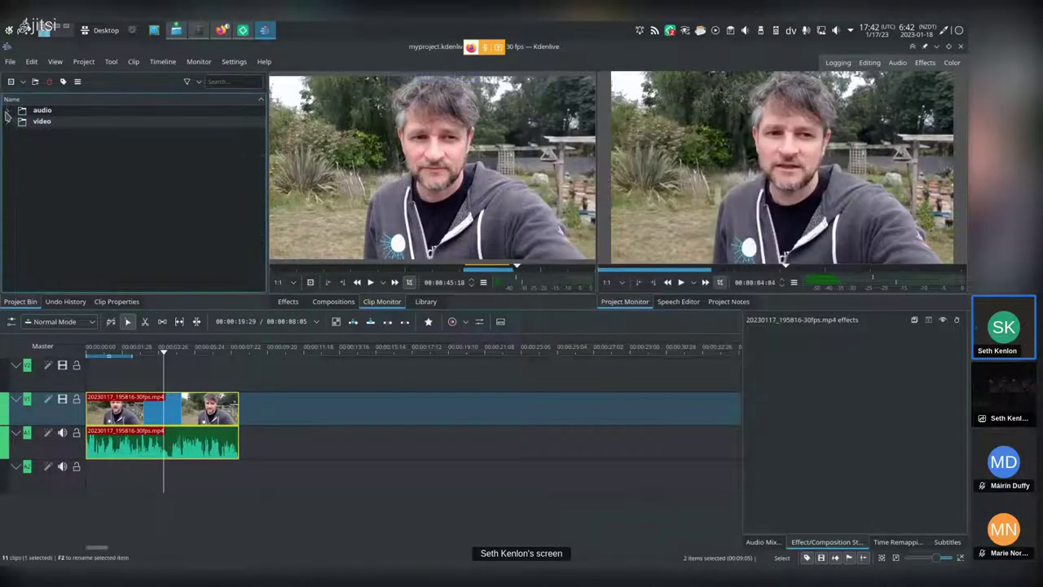
click(8, 110)
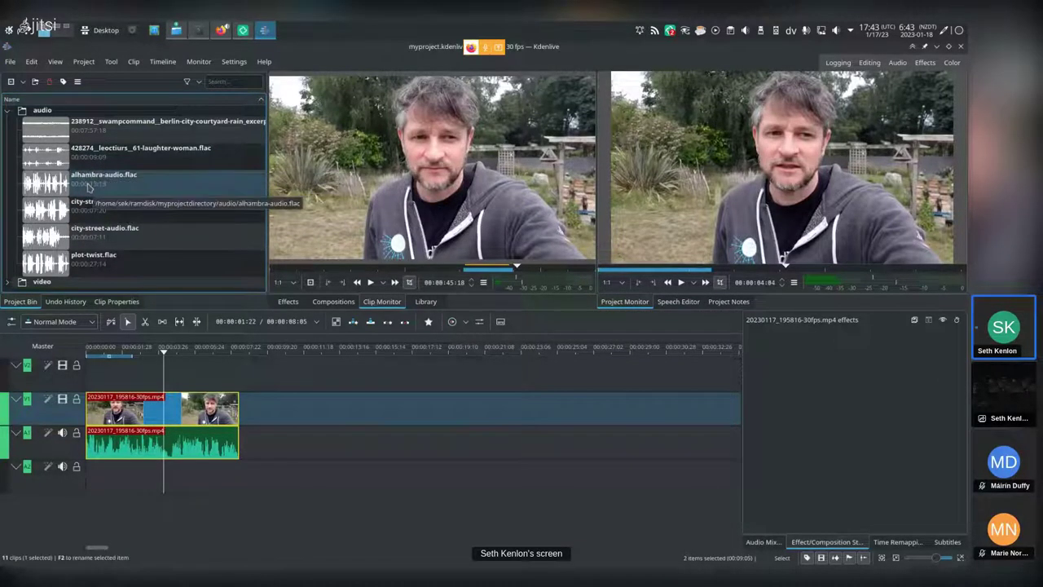
drag(90, 188, 252, 455)
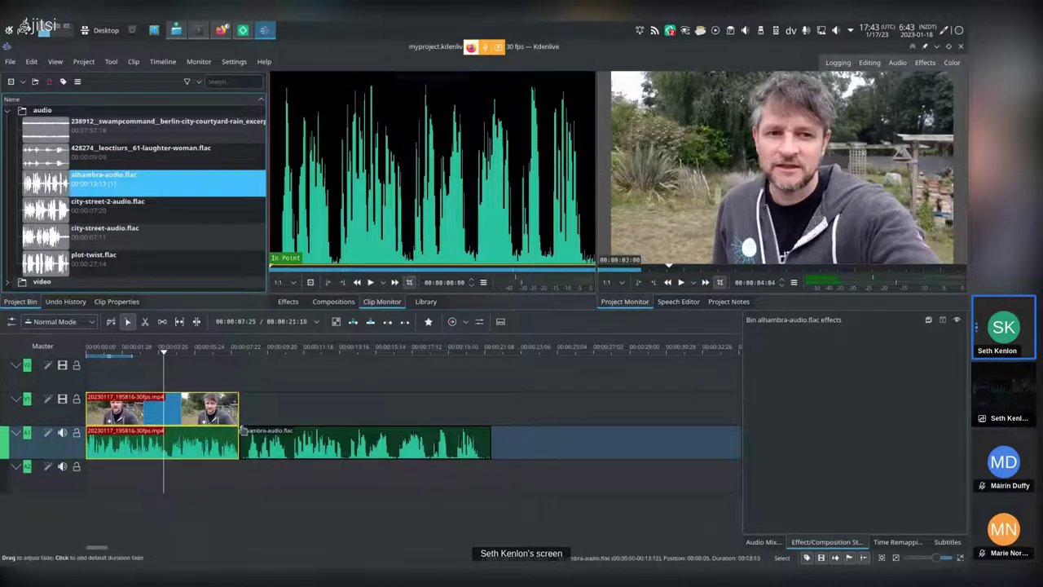
Play into alhambra-audio.flac, trim about 14 frames of silence off its start, keep it butted against the first clip, and scrub to 00:00:14:25
click(272, 433)
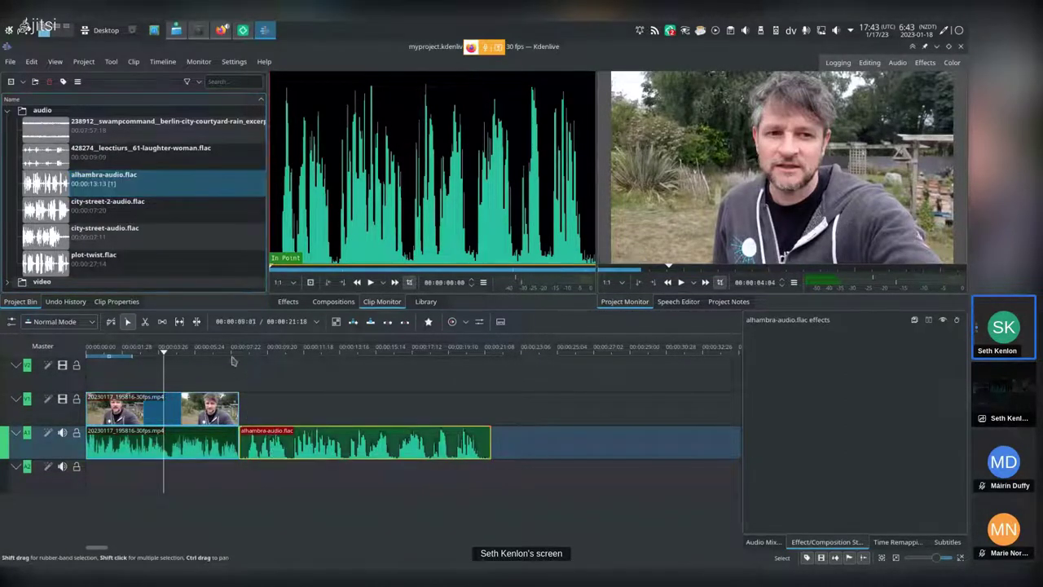
click(226, 350)
key(space)
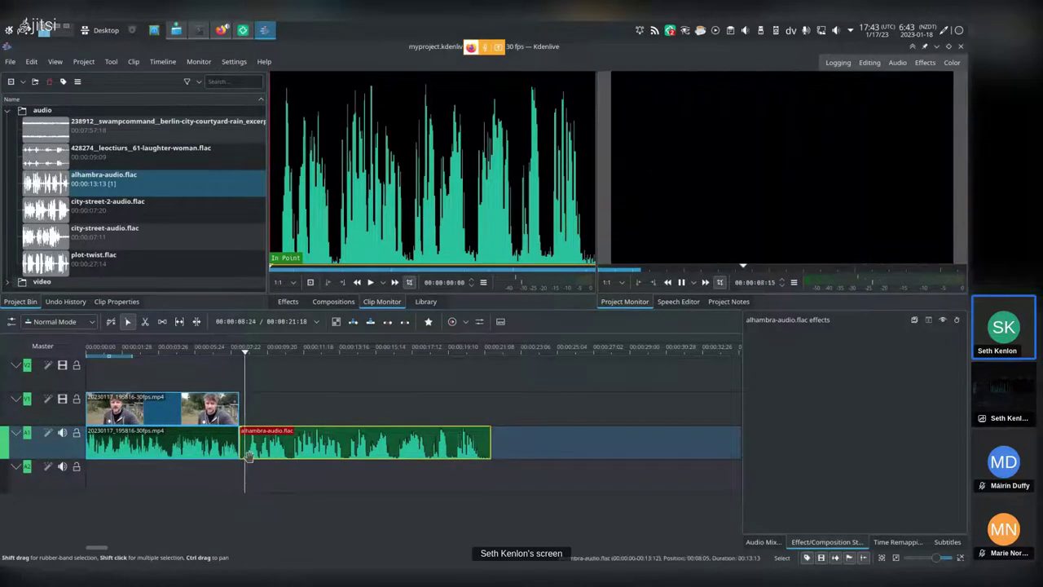
scroll(216, 447, up, 3)
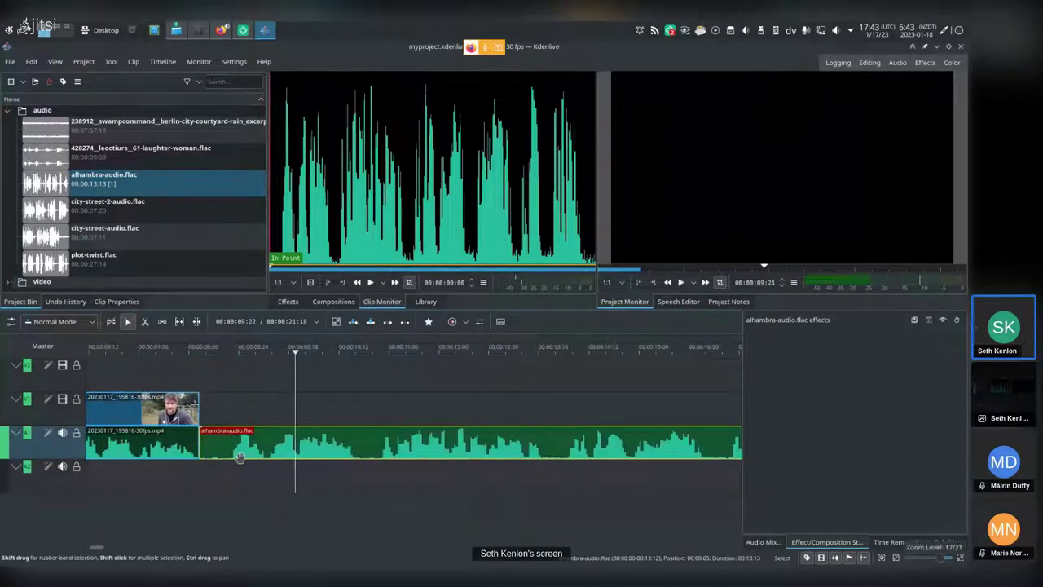
drag(199, 443, 234, 446)
scroll(260, 448, down, 3)
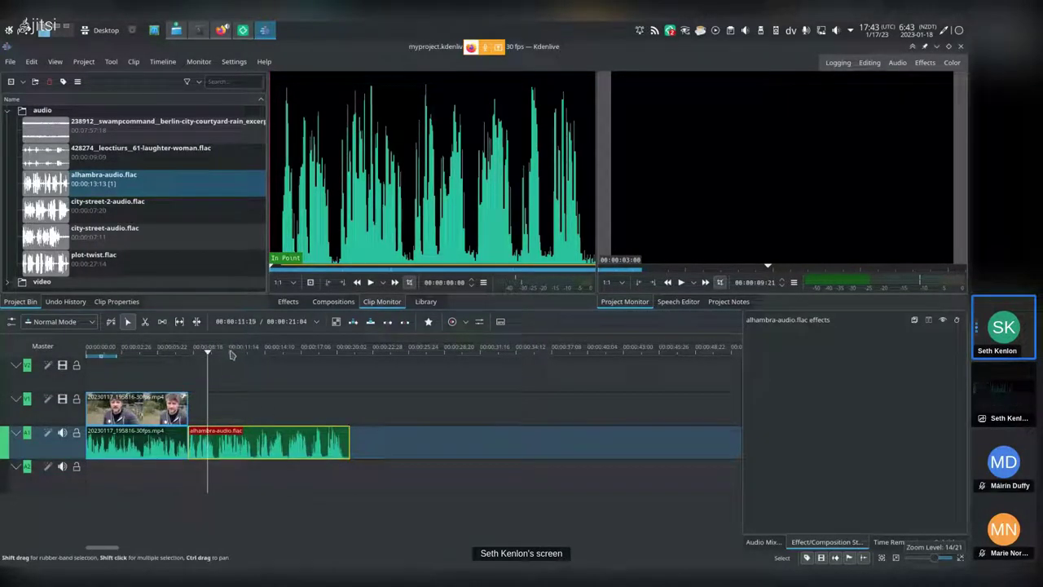
drag(230, 354, 272, 354)
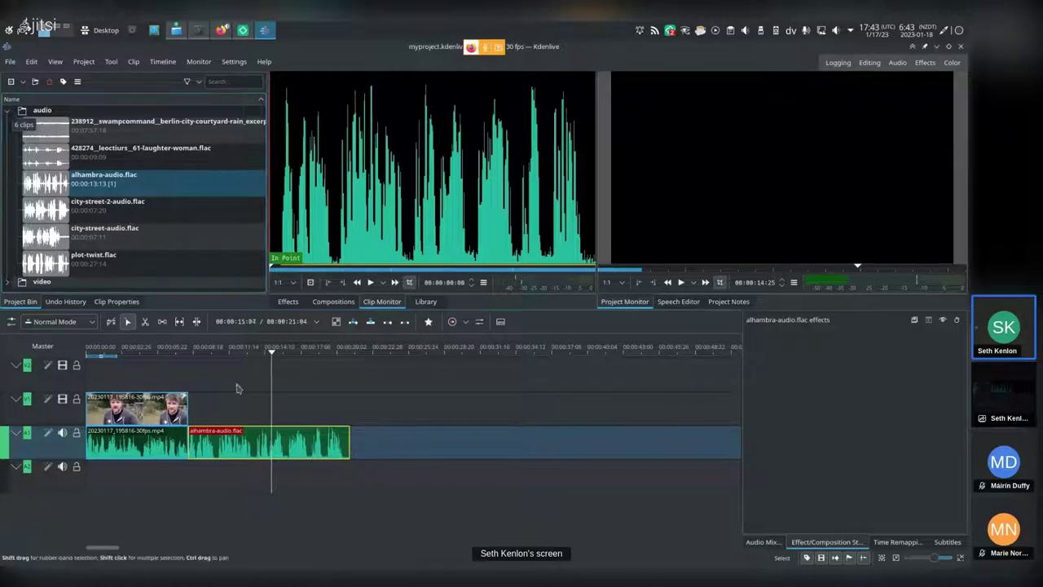
Switch to the Dolphin file manager, open the Videos/heaps folder and add alhambraCourtyard.mov to the project bin's video folder
key(alt+Tab)
key(alt+Tab)
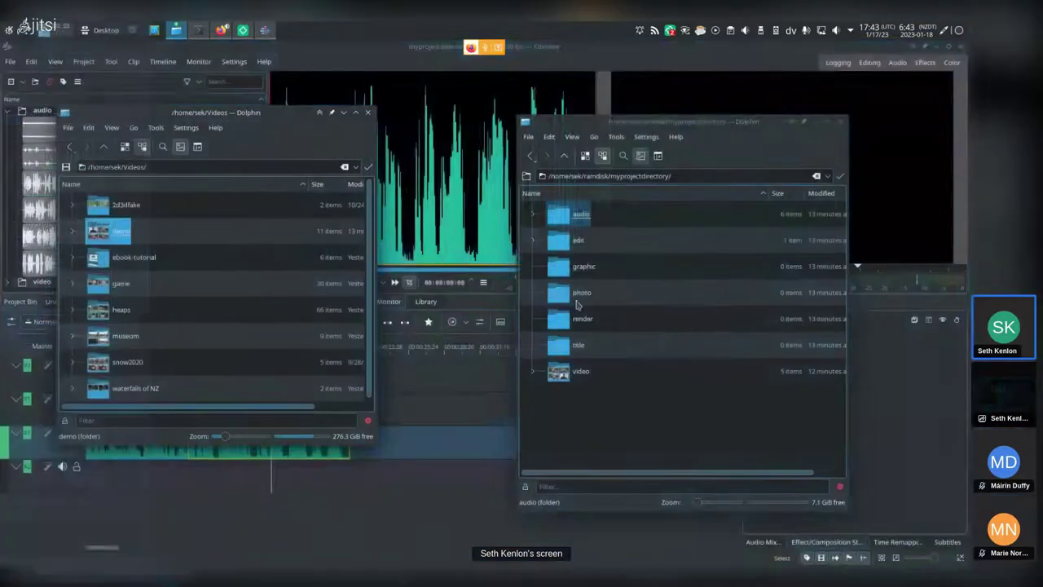
drag(237, 115, 576, 122)
double_click(456, 314)
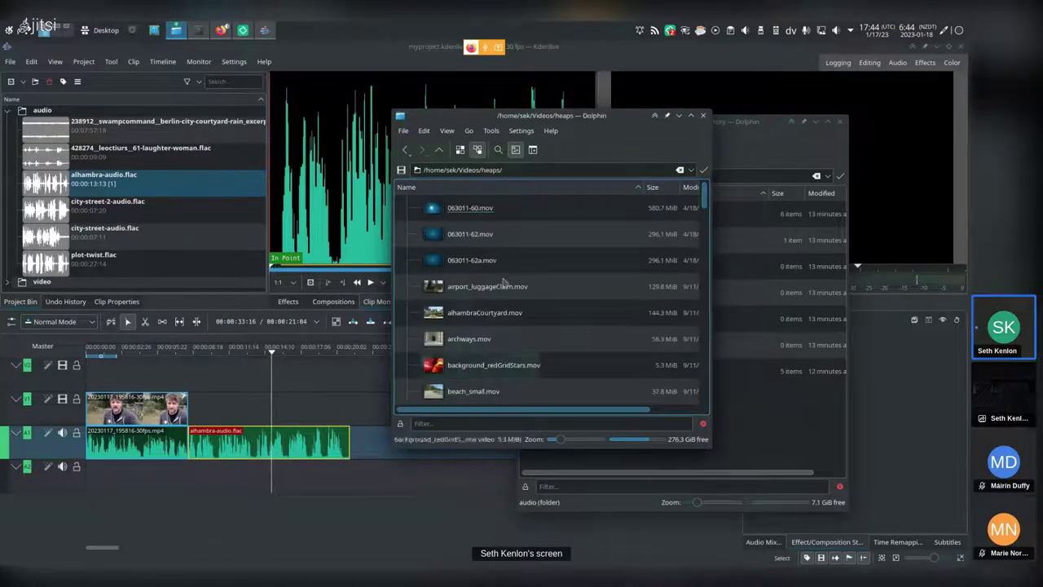
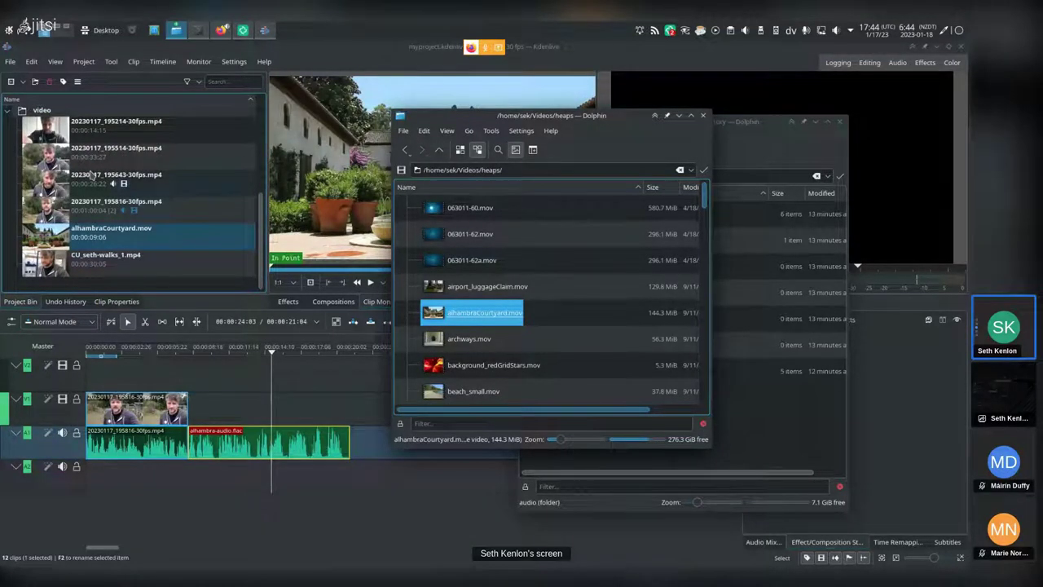
Arrange the heaps and myprojectdirectory file windows side by side and open the project directory's video folder
drag(554, 119, 351, 115)
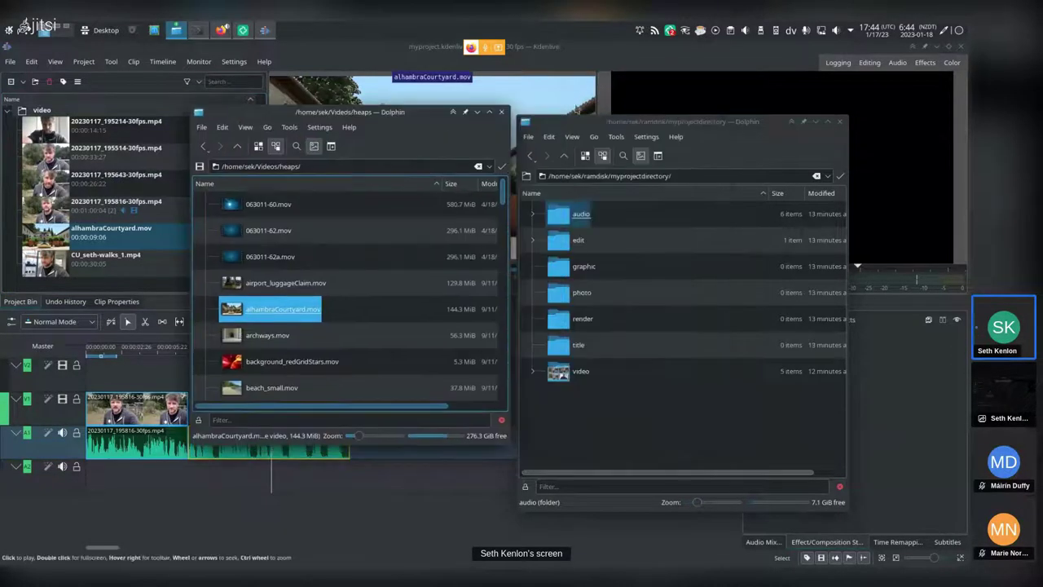
drag(656, 121, 687, 82)
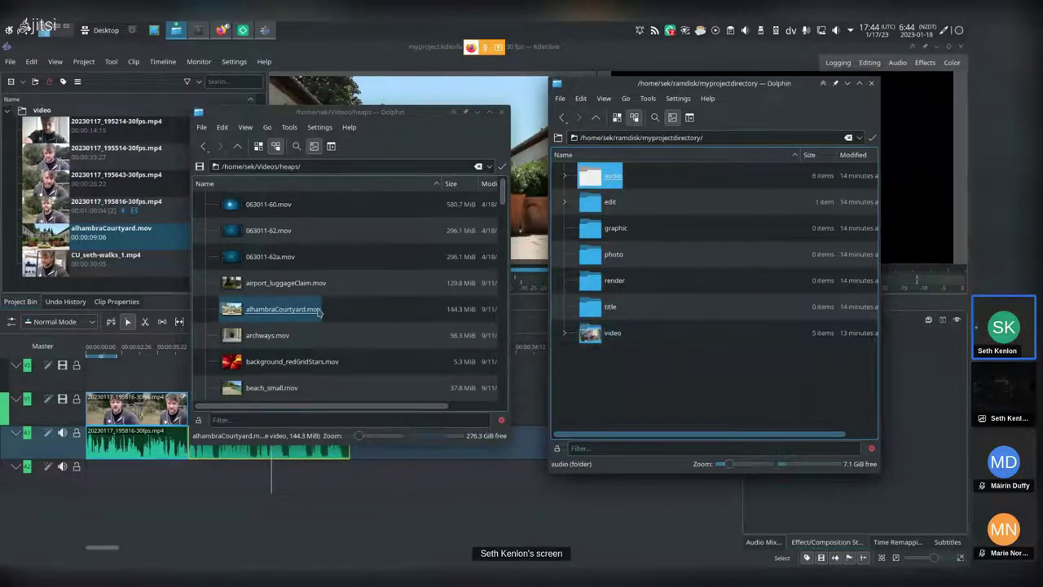
drag(318, 311, 570, 349)
click(98, 224)
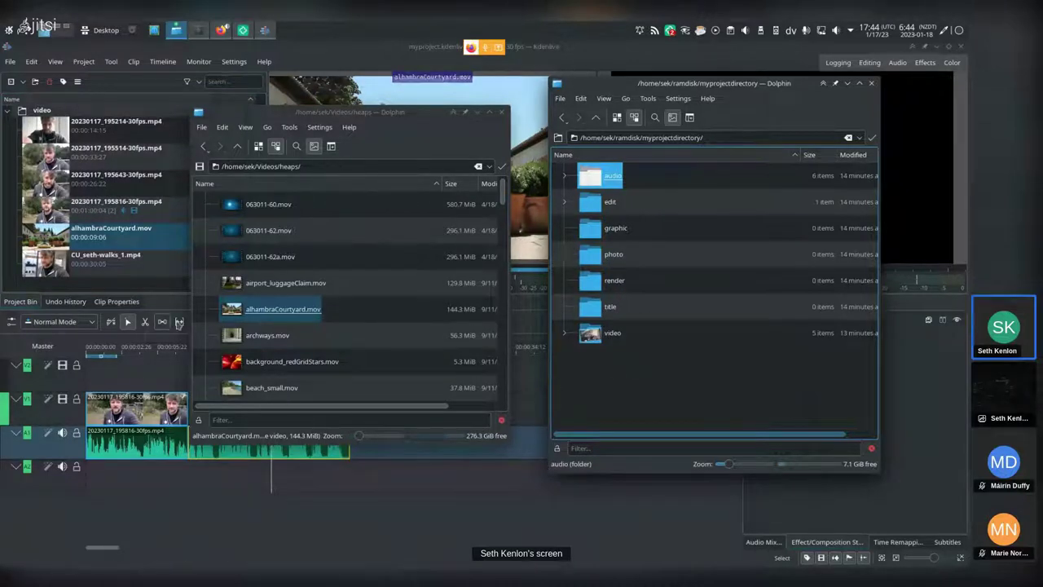
drag(277, 321, 651, 377)
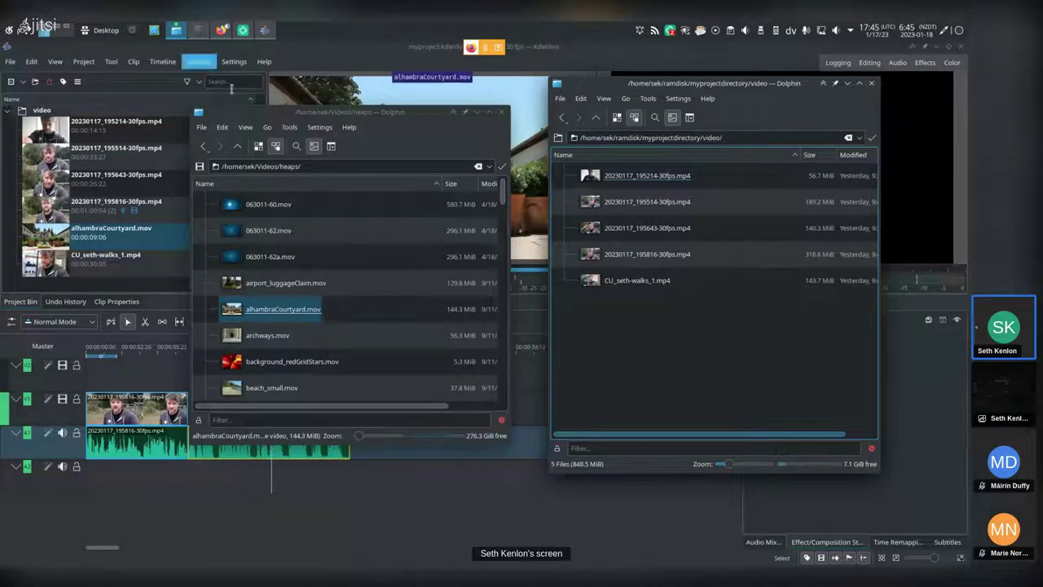
Go up to the Videos folder, reopen heaps and look through its list of footage files
click(237, 146)
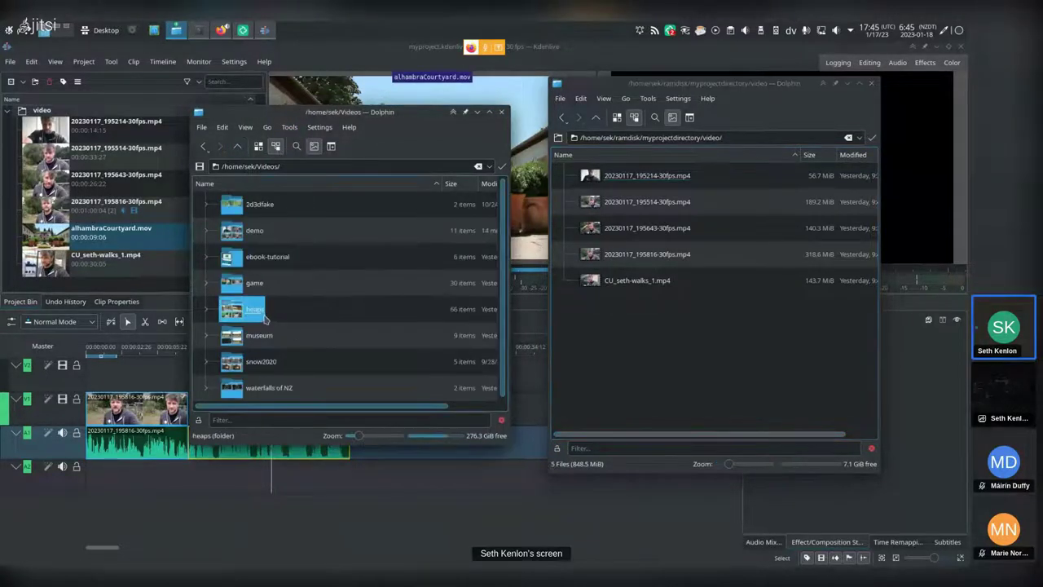
click(259, 318)
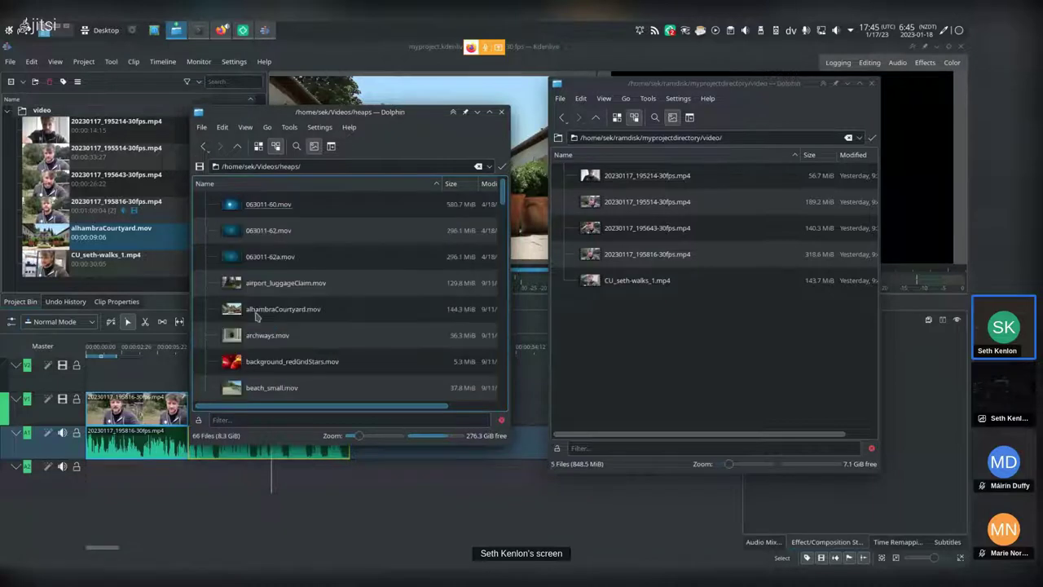
scroll(285, 334, down, 10)
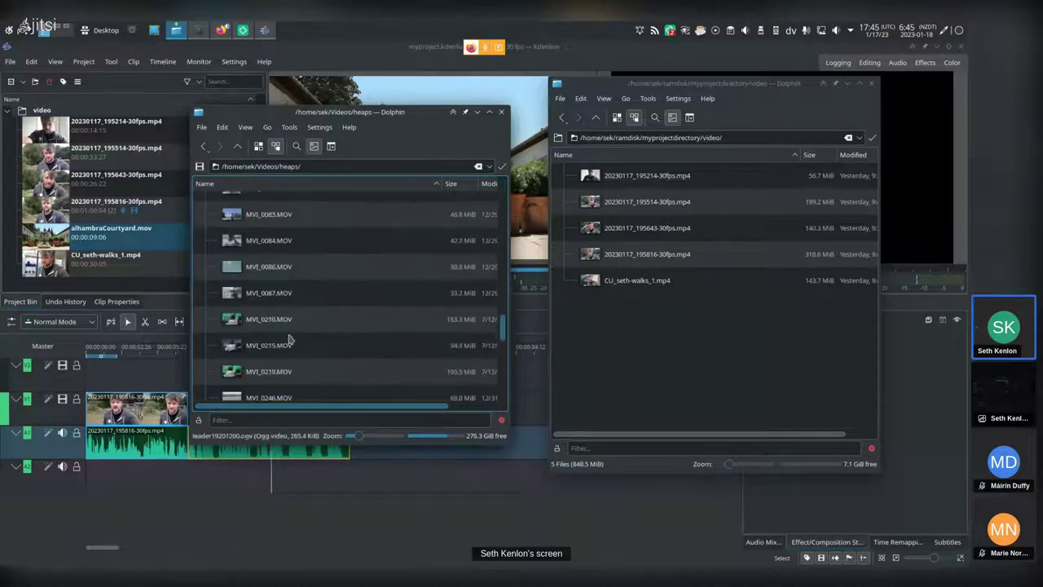
scroll(289, 340, up, 10)
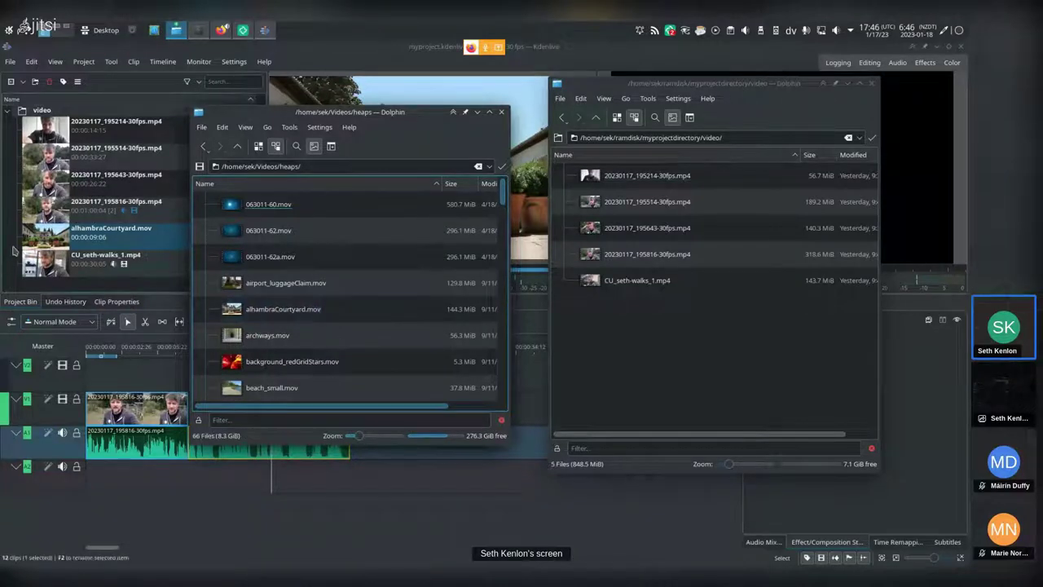
Back in Kdenlive, place alhambraCourtyard.mov on track V1 directly after the first clip, above the Alhambra audio
click(163, 232)
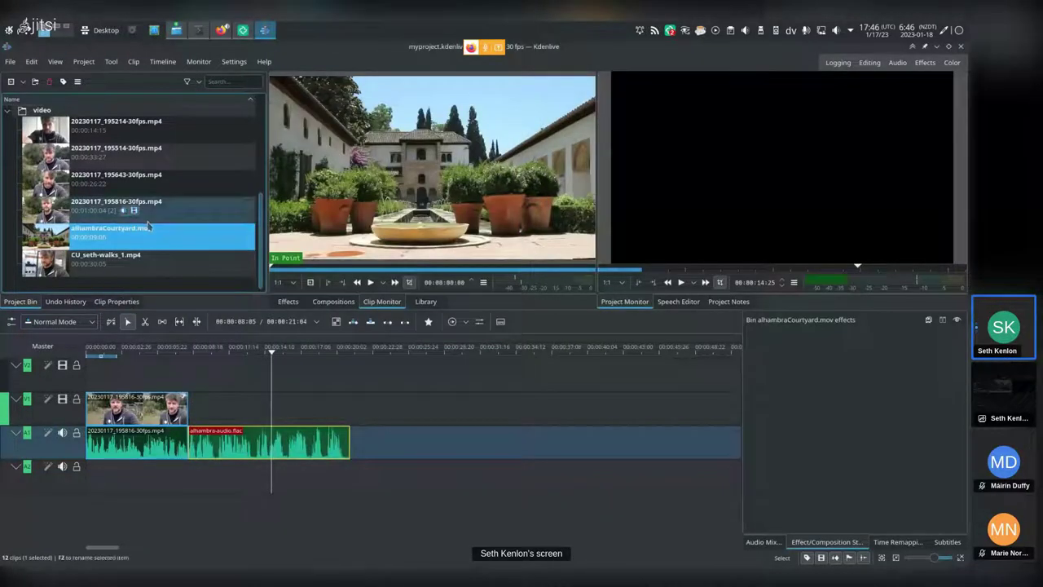
click(233, 365)
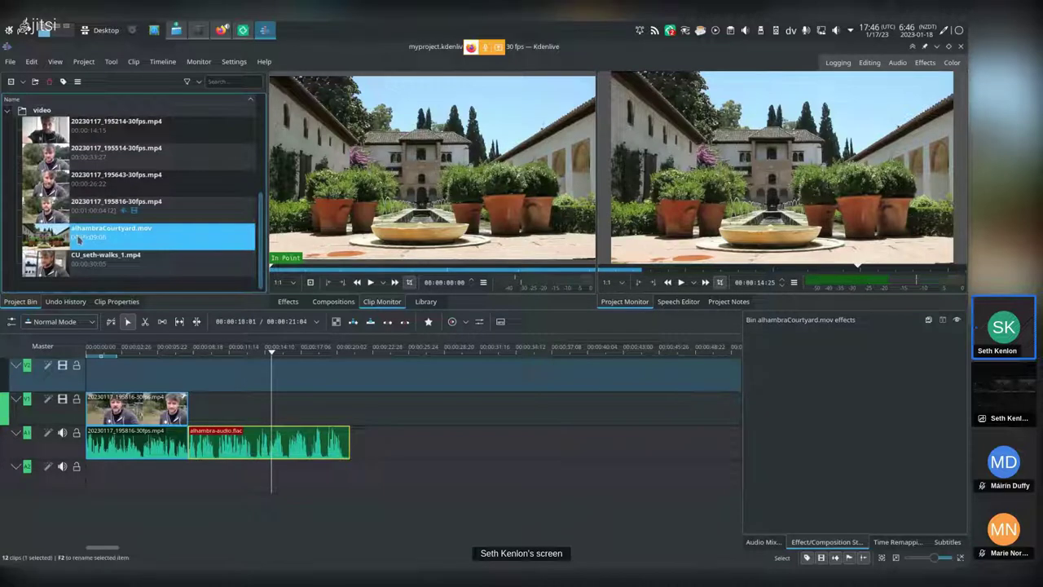
drag(78, 238, 205, 431)
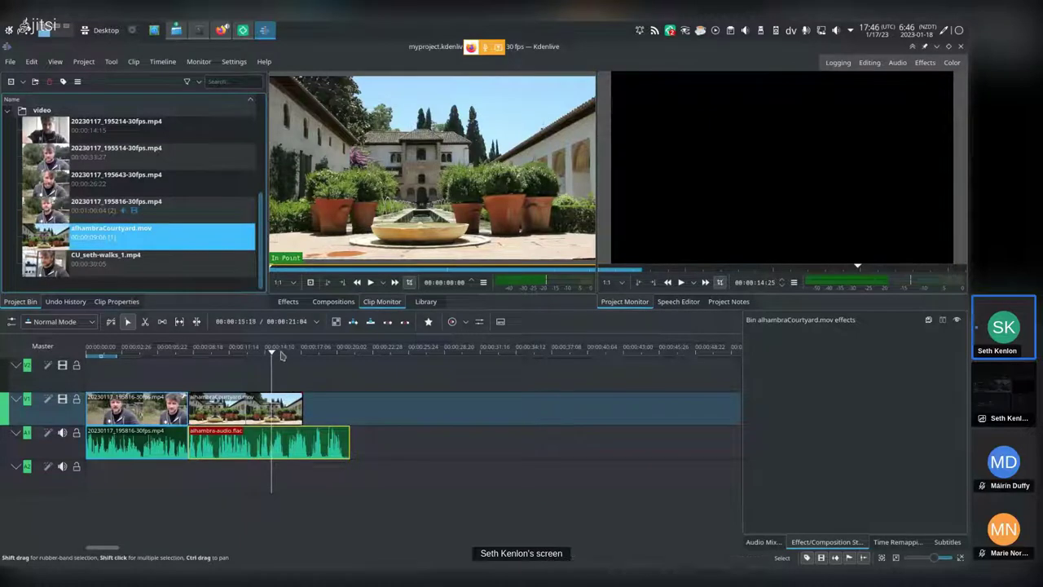
Scrub past the end of the courtyard clip, then return the playhead to 00:00:07:29, just before the clip starts
drag(285, 357, 318, 359)
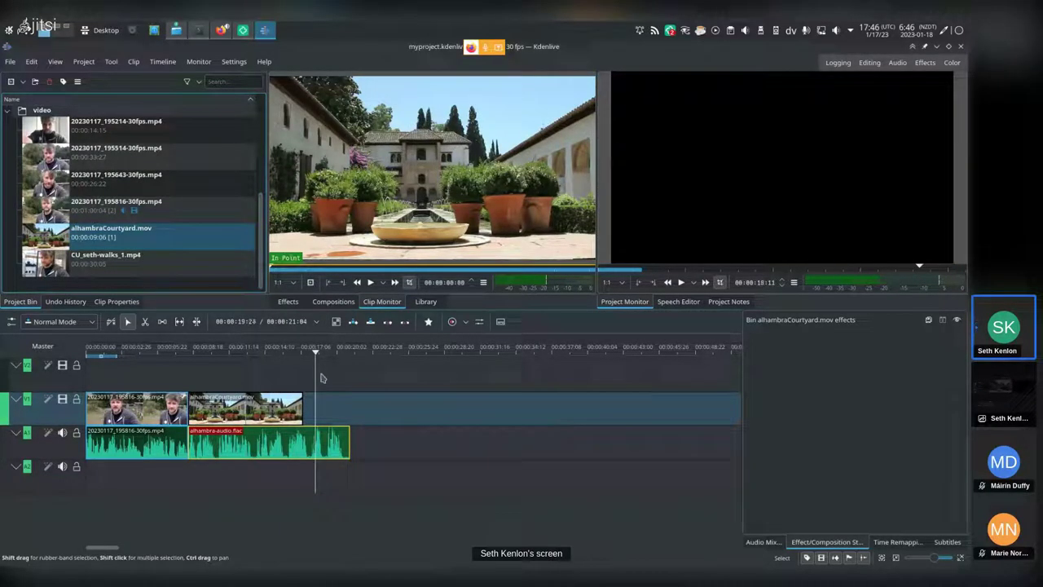
click(330, 357)
click(216, 354)
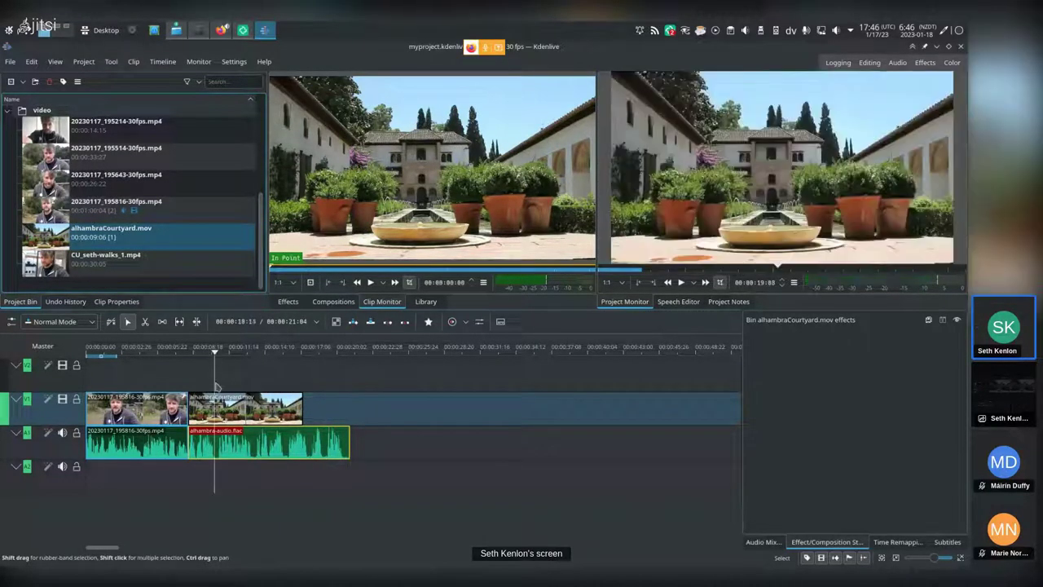
click(186, 353)
Select the courtyard video and the Alhambra audio independently, and move both along their tracks to start together at about 25 seconds
click(248, 447)
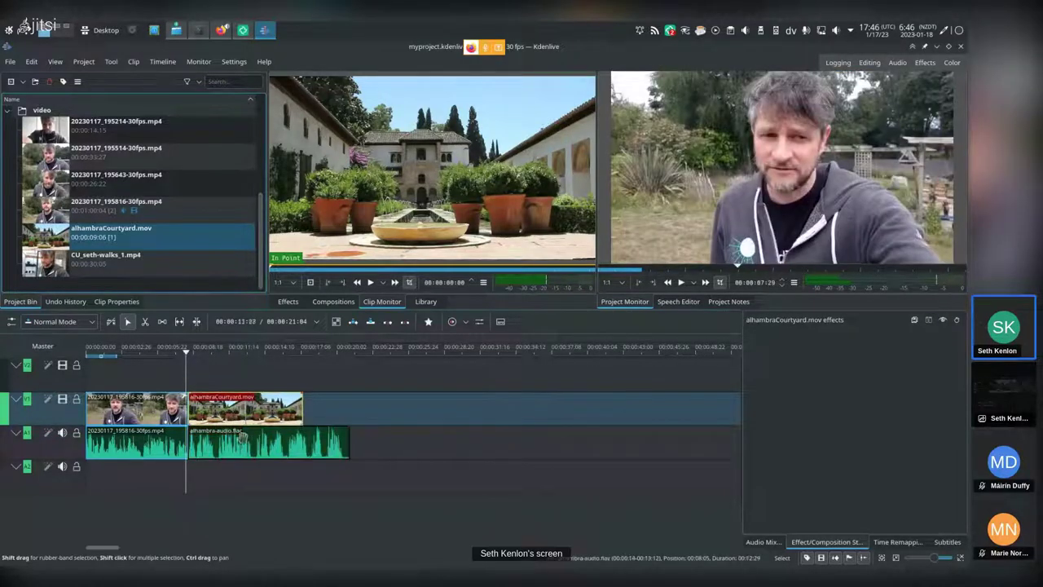
click(244, 408)
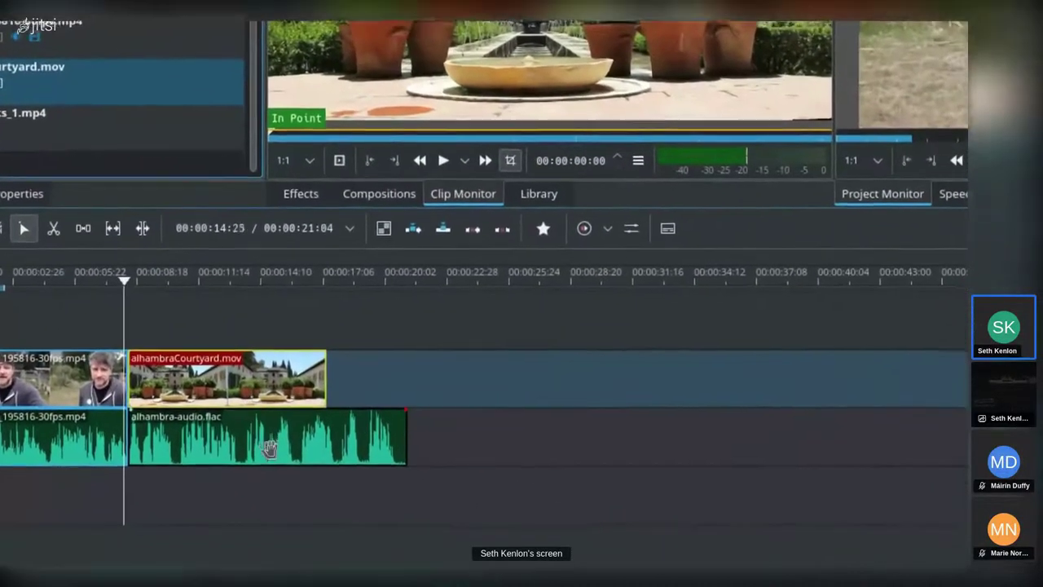
click(272, 437)
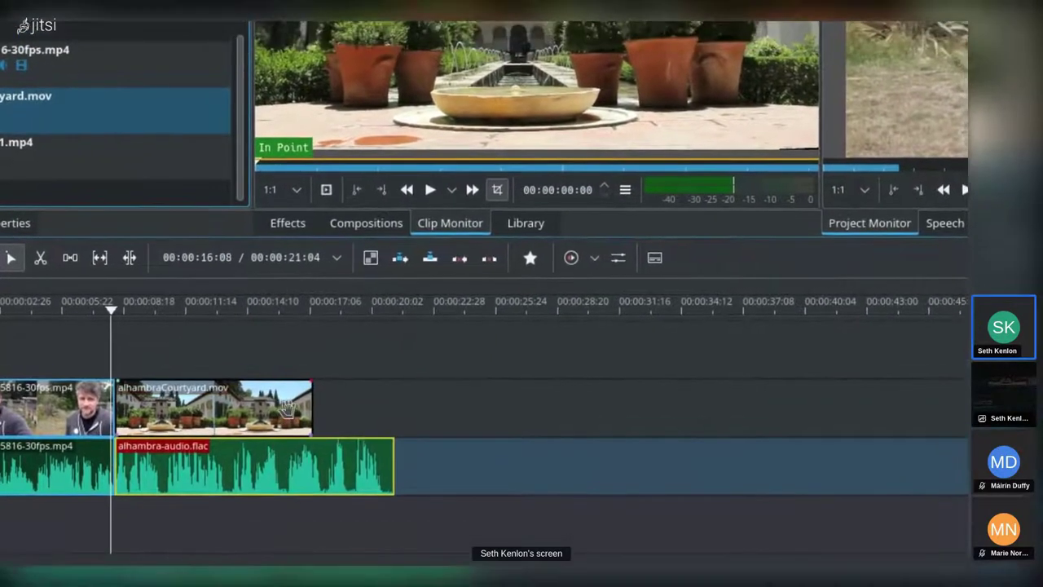
click(287, 408)
click(286, 456)
click(286, 407)
click(282, 464)
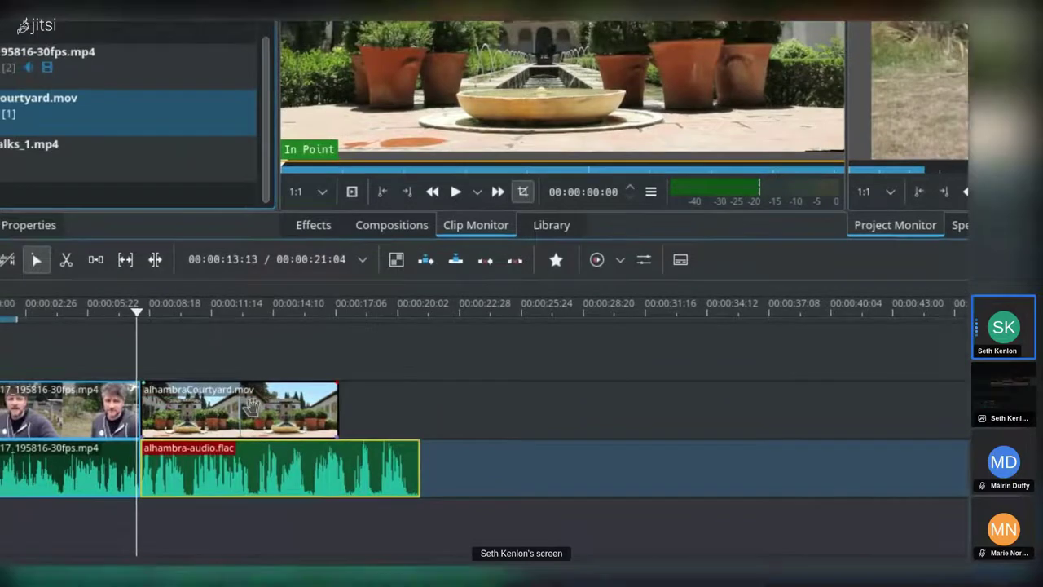
drag(213, 395, 629, 446)
drag(261, 383, 319, 357)
drag(295, 397, 447, 429)
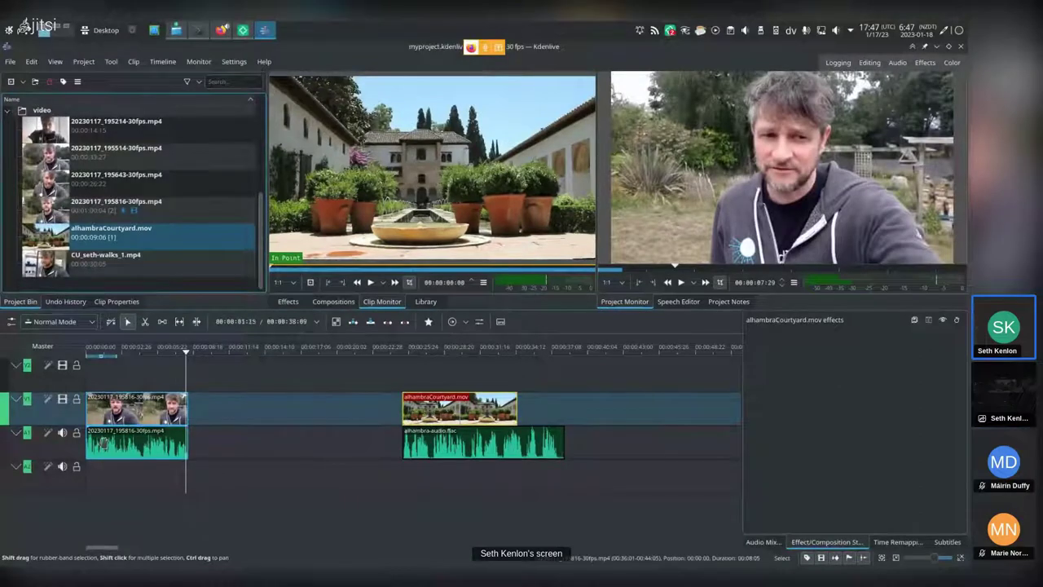
Ungroup the first clip's video and audio on the timeline and select each part on its own
click(136, 407)
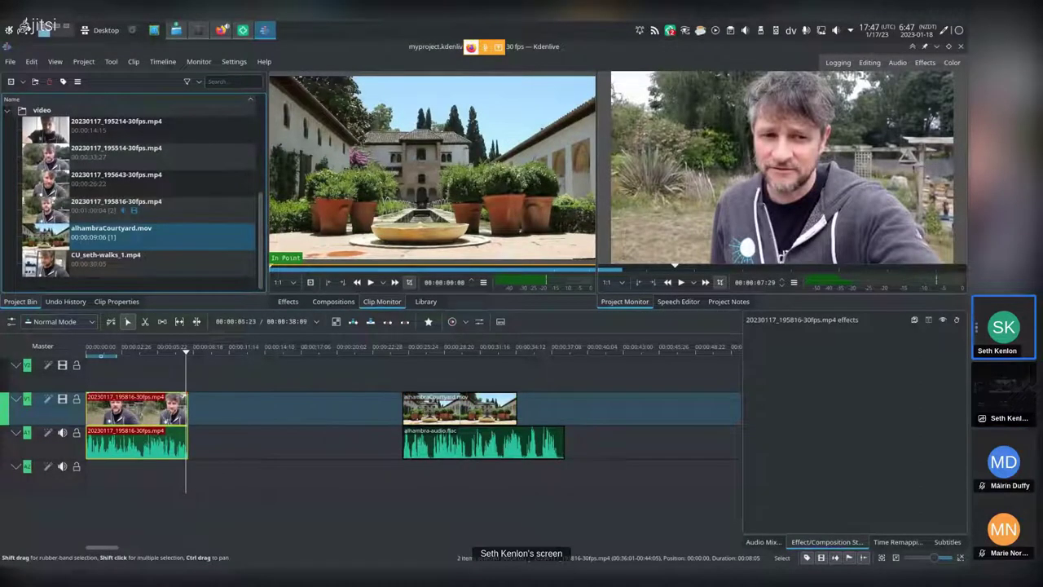
mouse_move(136, 407)
mouse_down()
mouse_move(235, 407)
mouse_move(195, 403)
mouse_move(216, 403)
mouse_move(216, 370)
mouse_move(218, 402)
mouse_move(216, 370)
mouse_move(216, 402)
mouse_move(152, 402)
mouse_up()
right_click(144, 406)
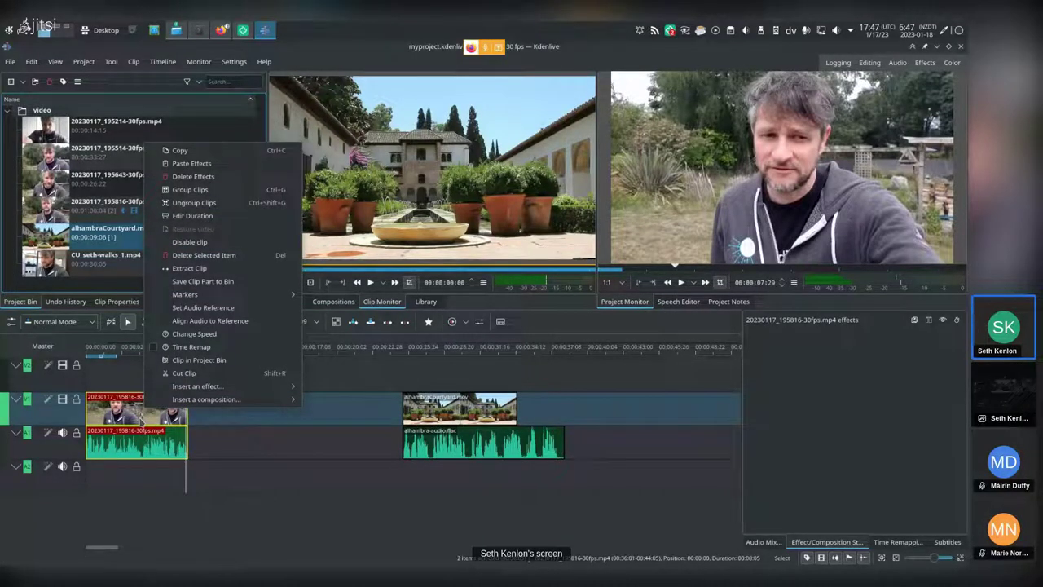
click(218, 203)
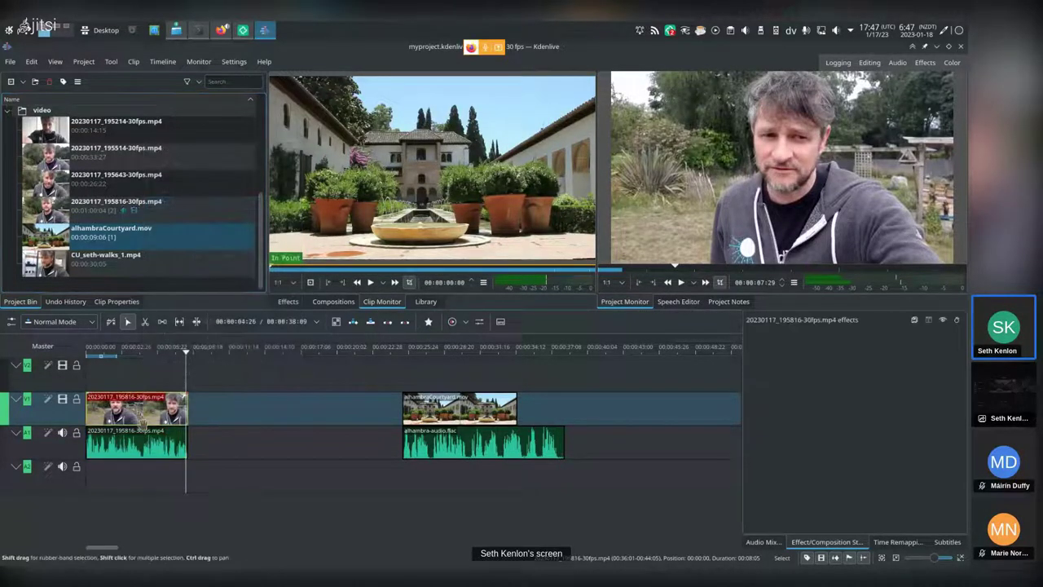
click(141, 446)
mouse_move(149, 409)
mouse_down()
mouse_move(154, 381)
mouse_move(152, 424)
mouse_up()
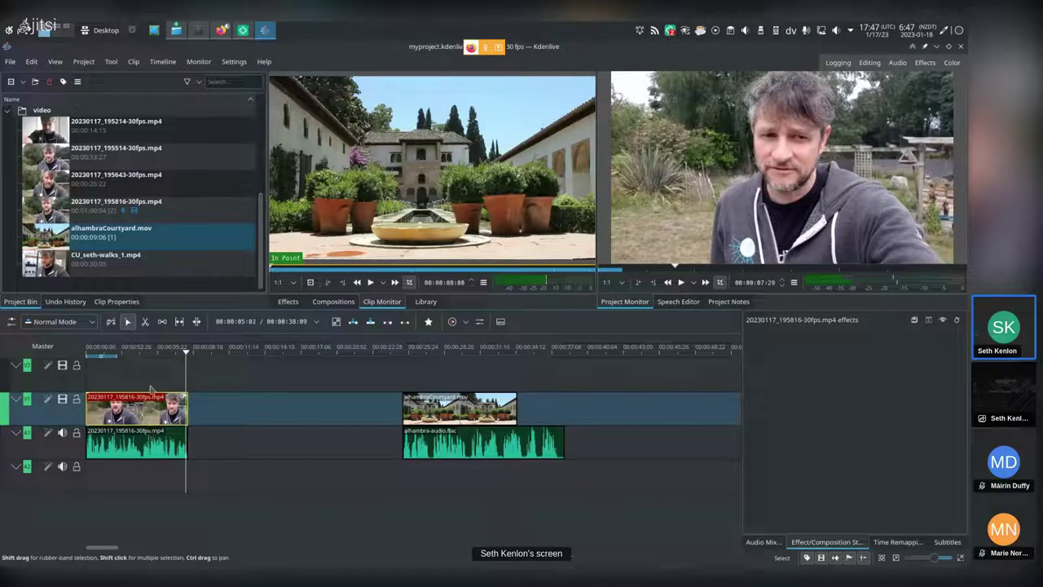
Shift the first clip's video slightly later than its audio, play from 00:00:03:03, and move the video back to the timeline start
click(125, 357)
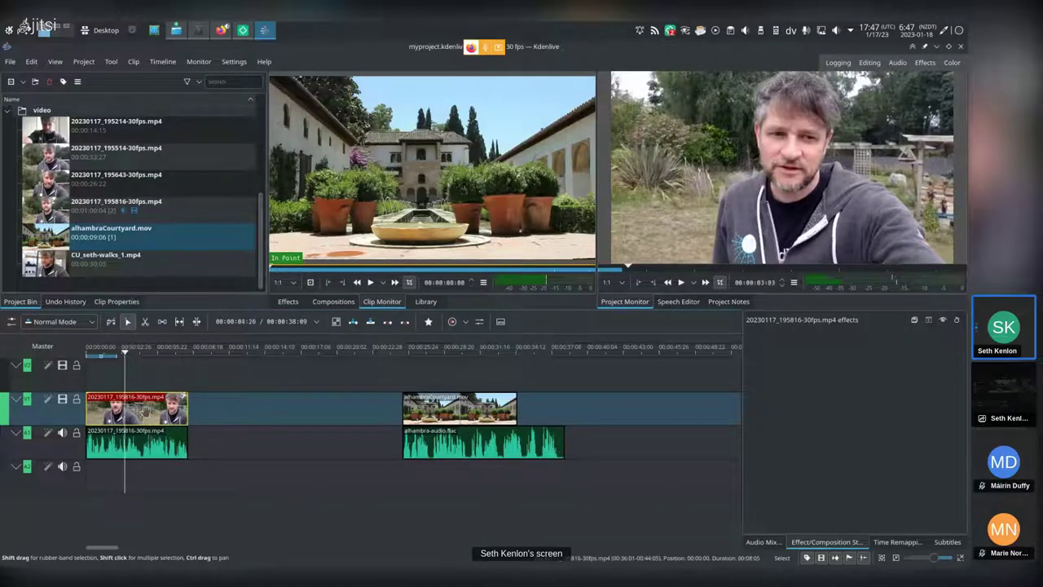
drag(155, 416, 162, 416)
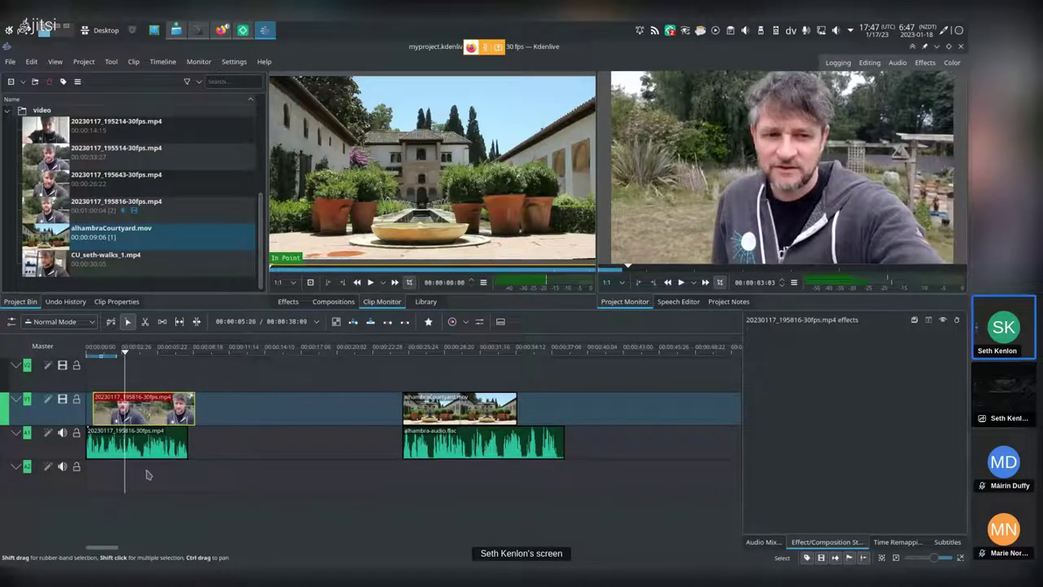
key(space)
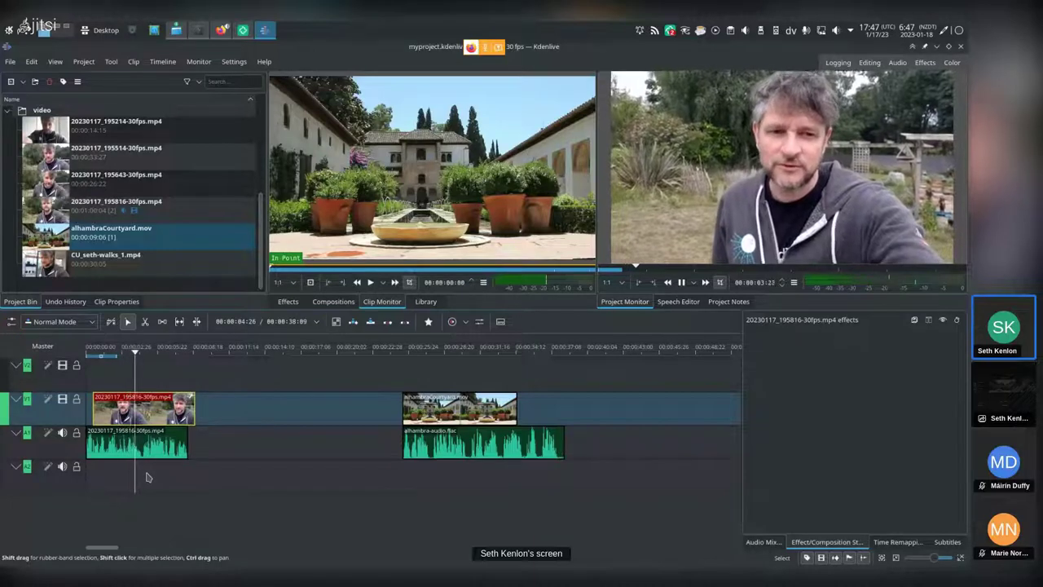
key(space)
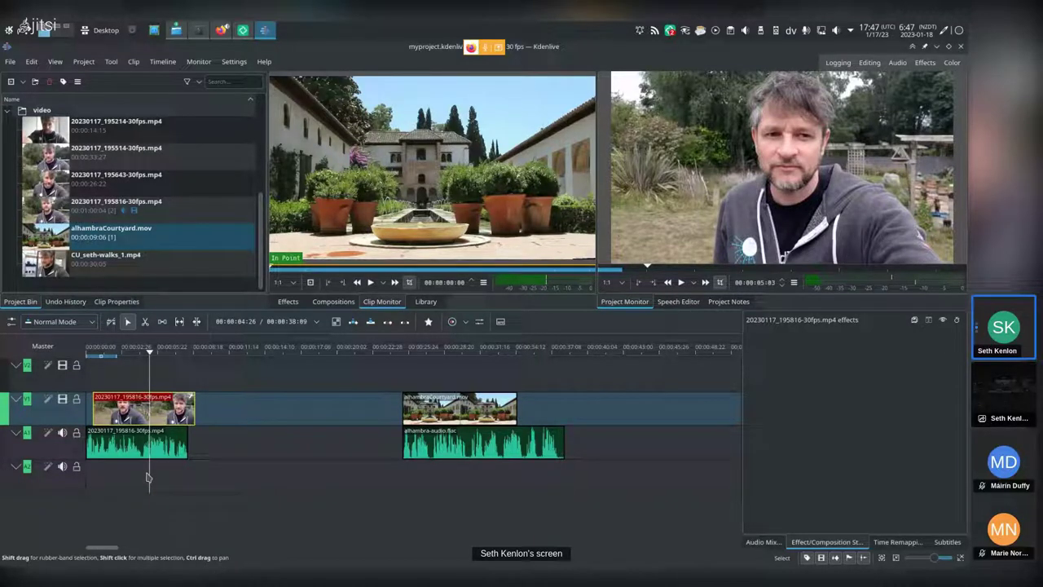
drag(100, 405, 94, 405)
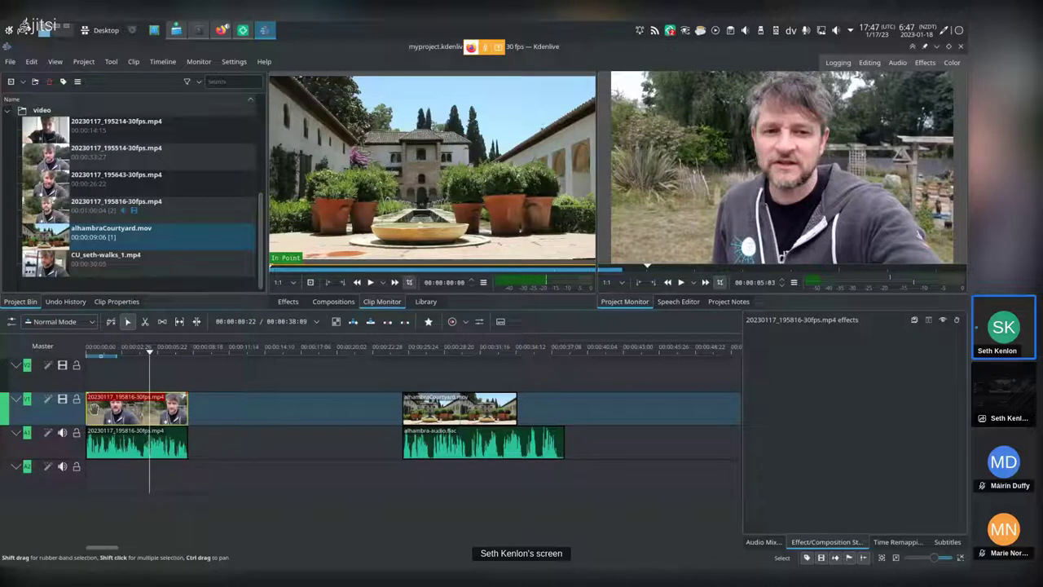
Move the courtyard video on V1 and the Alhambra audio on A1 so that both start directly after the first clip
click(106, 439)
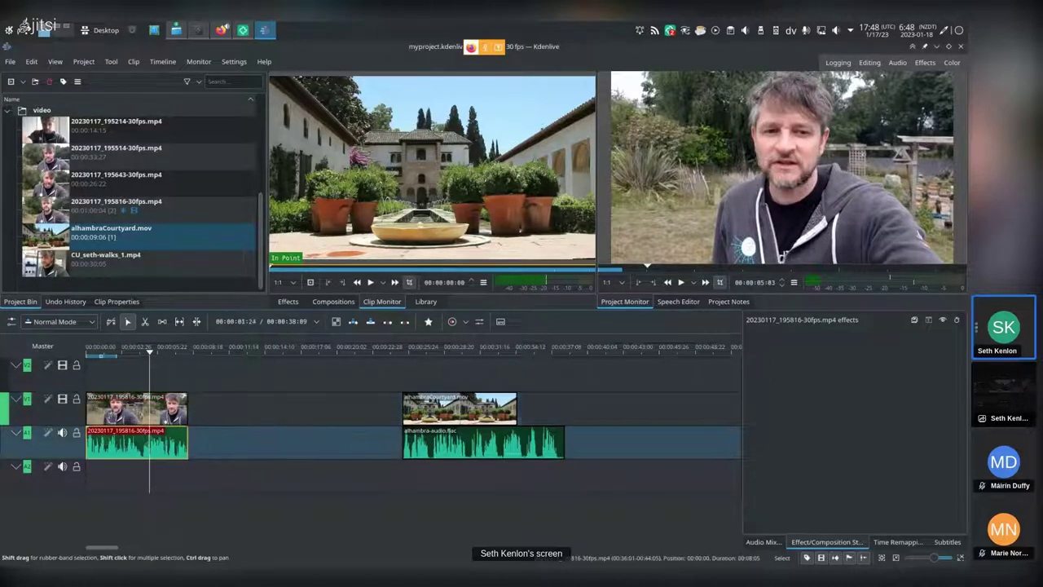
click(112, 418)
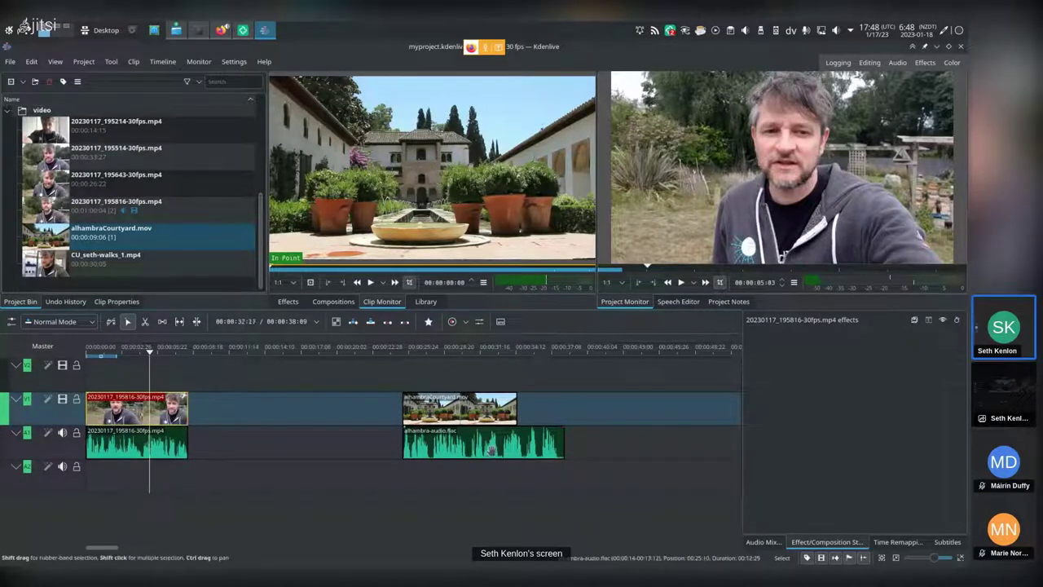
drag(476, 411, 260, 412)
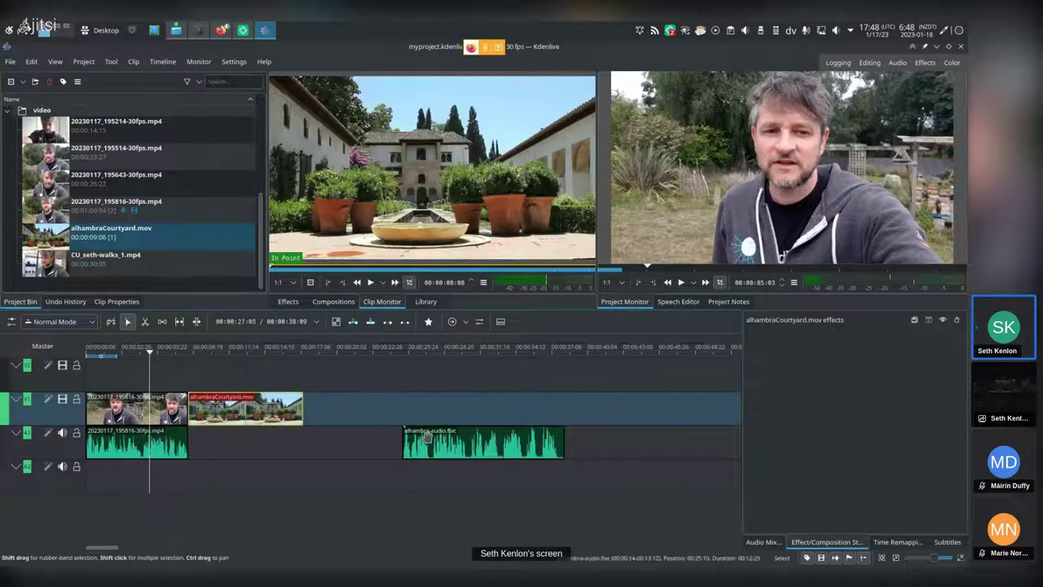
drag(402, 436, 221, 411)
Try extending the first clip's video over the start of the Alhambra audio with the courtyard shifted later, play the cut, and restore both
click(187, 413)
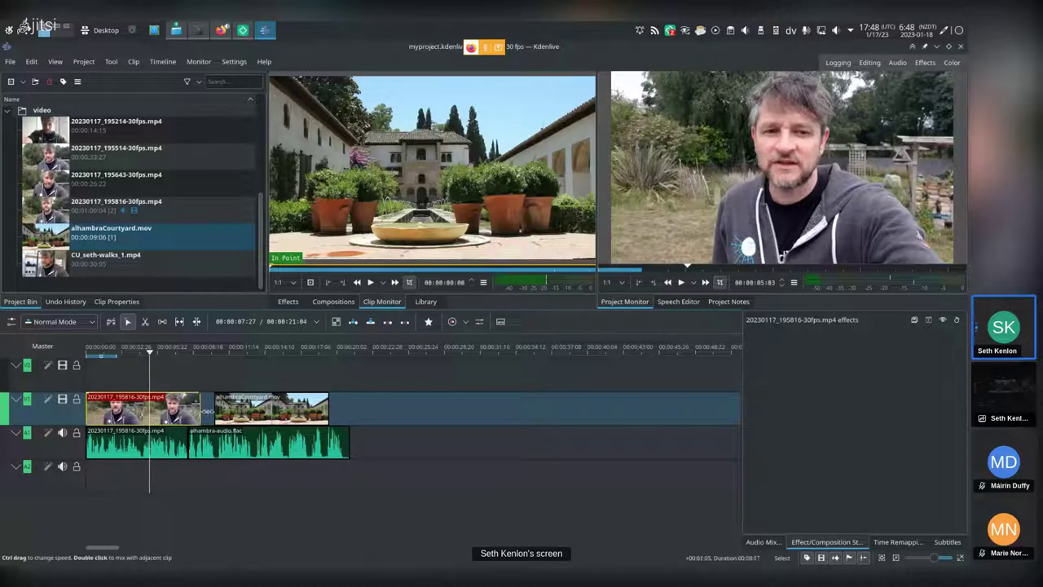
drag(188, 411, 214, 412)
click(181, 359)
key(space)
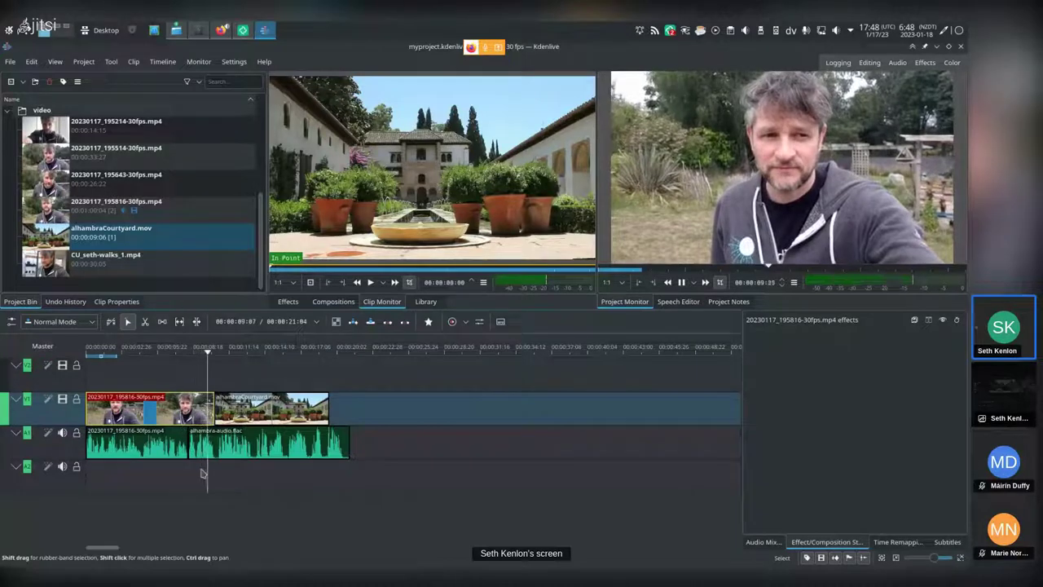
key(space)
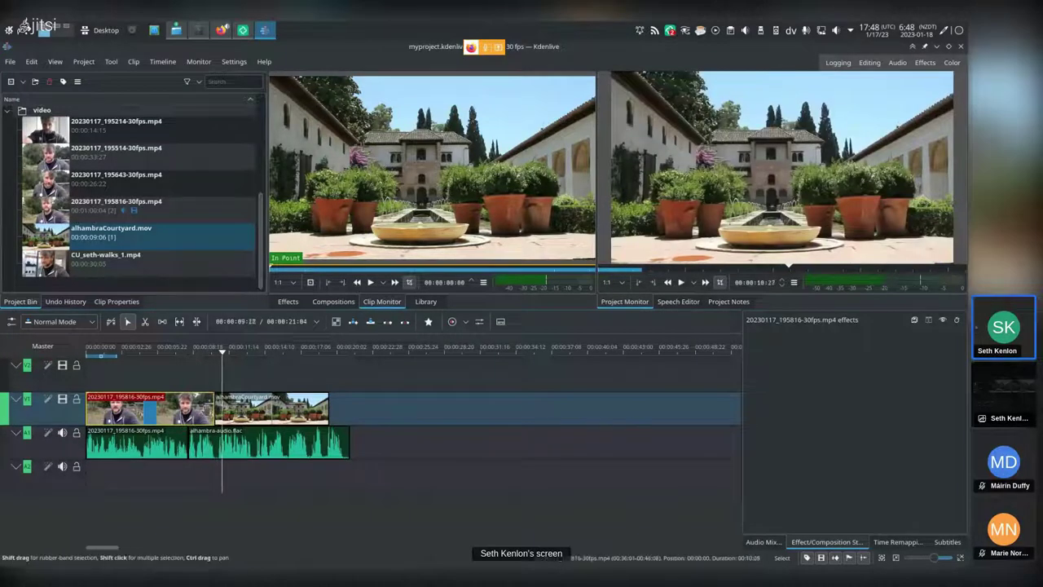
mouse_move(213, 407)
mouse_down()
mouse_move(197, 405)
mouse_move(219, 412)
mouse_up()
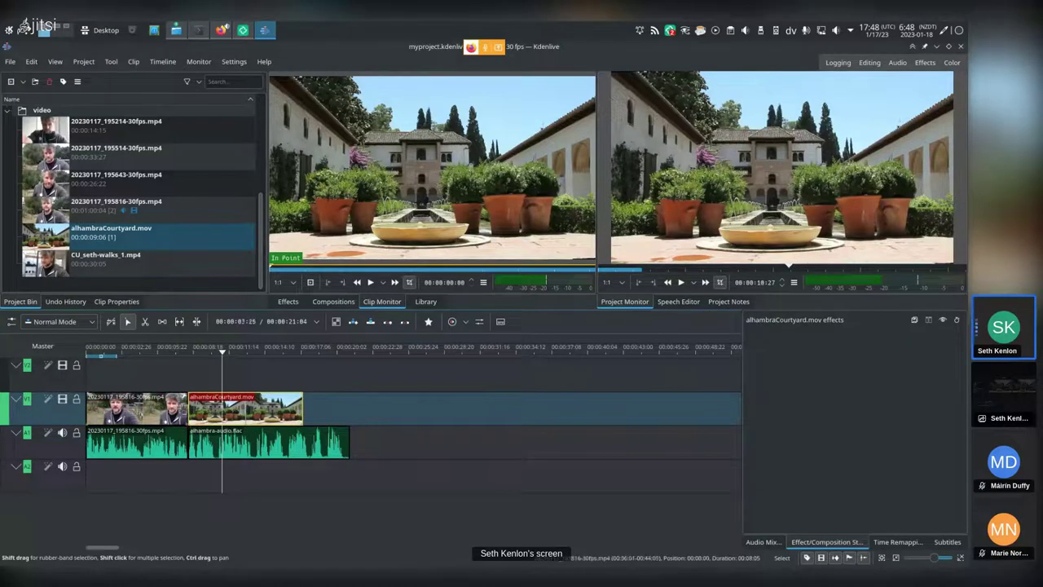
Shorten the first clip's video to 00:00:06:11, place the courtyard clip directly after it ahead of the Alhambra audio, and play the transition
mouse_move(162, 411)
mouse_down()
mouse_move(152, 411)
mouse_move(164, 412)
mouse_up()
click(139, 351)
key(space)
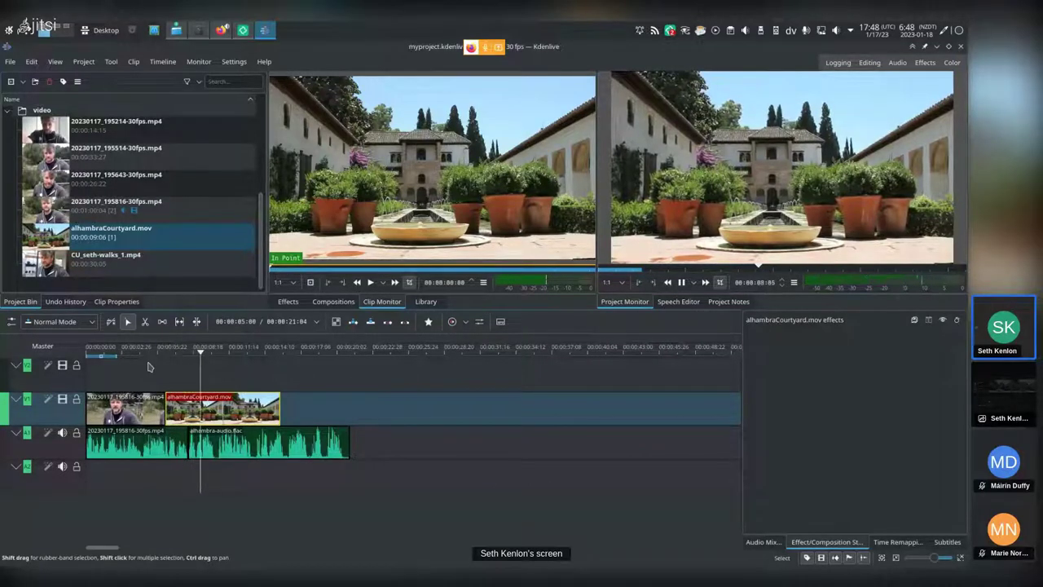
key(space)
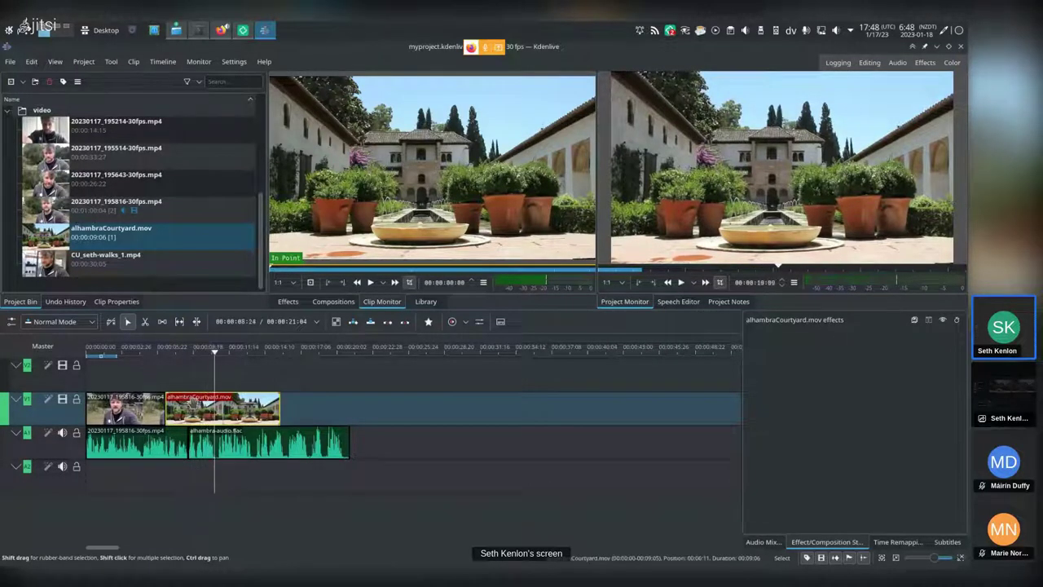
click(204, 448)
click(195, 408)
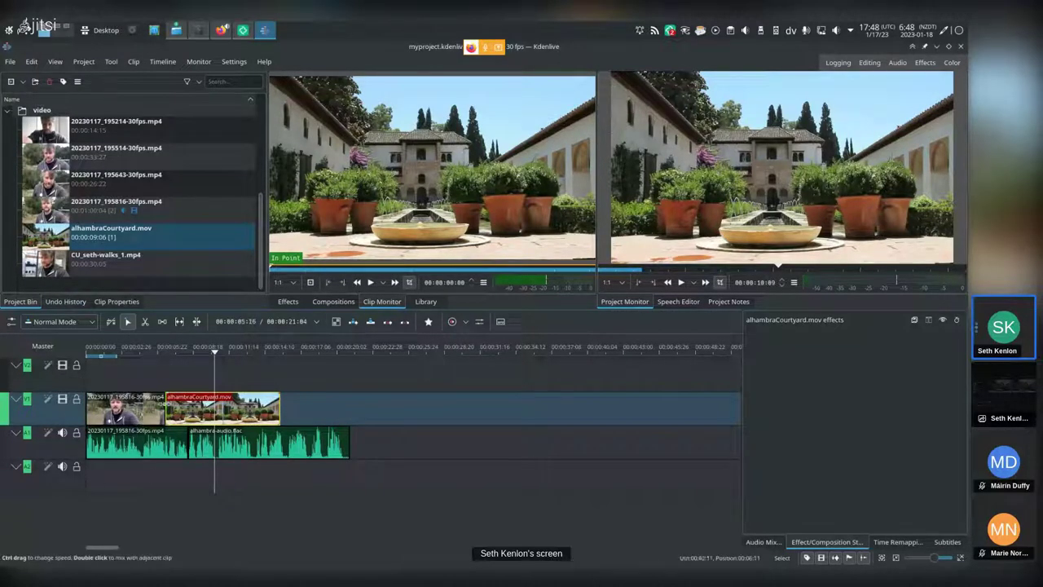
click(199, 442)
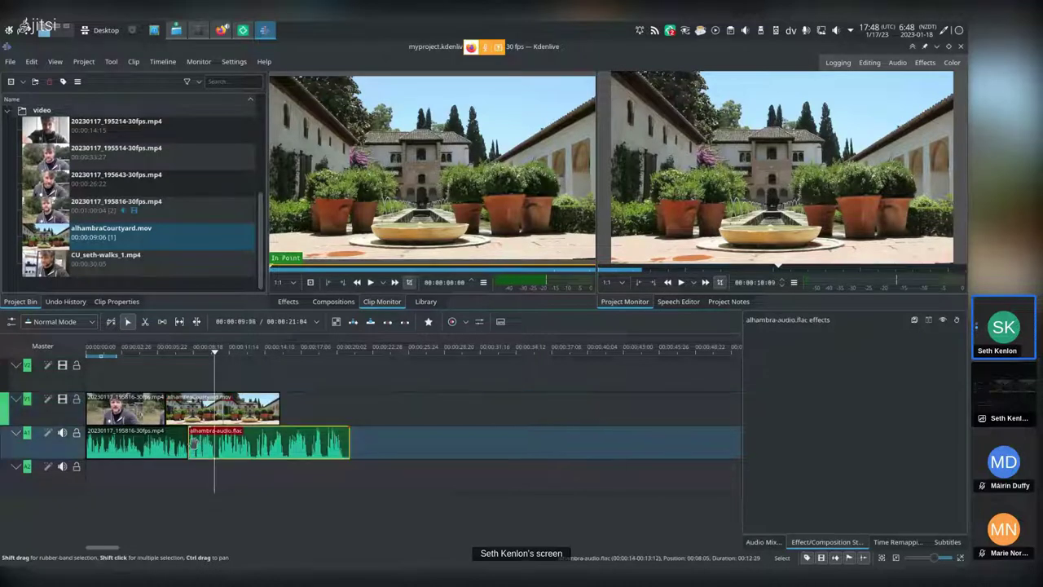
click(192, 410)
click(125, 412)
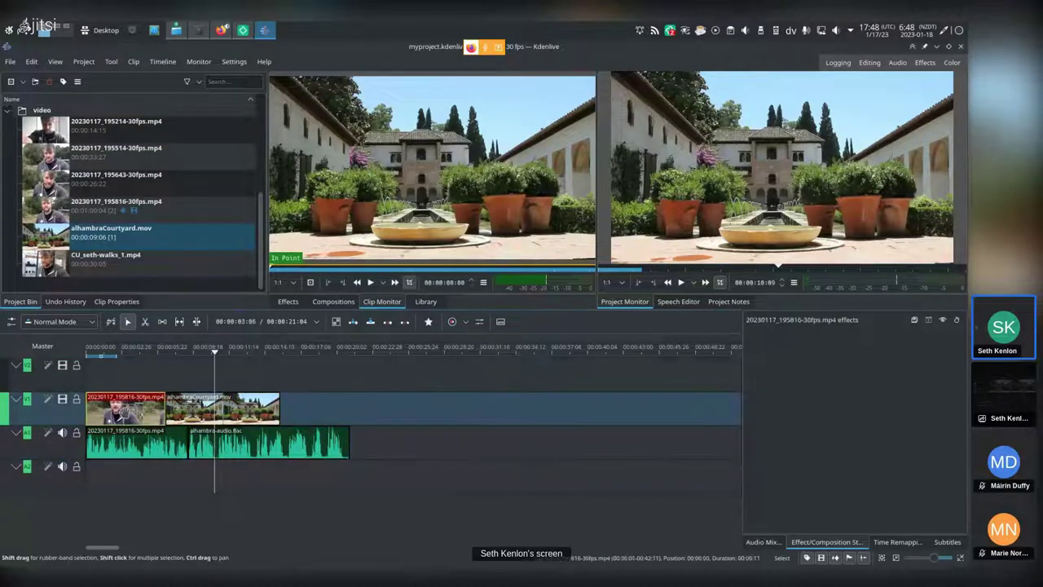
Restore the first clip's video to its audio's length and move alhambraCourtyard.mov to track V2, overlapping the clip's end from 00:00:06:06
click(187, 409)
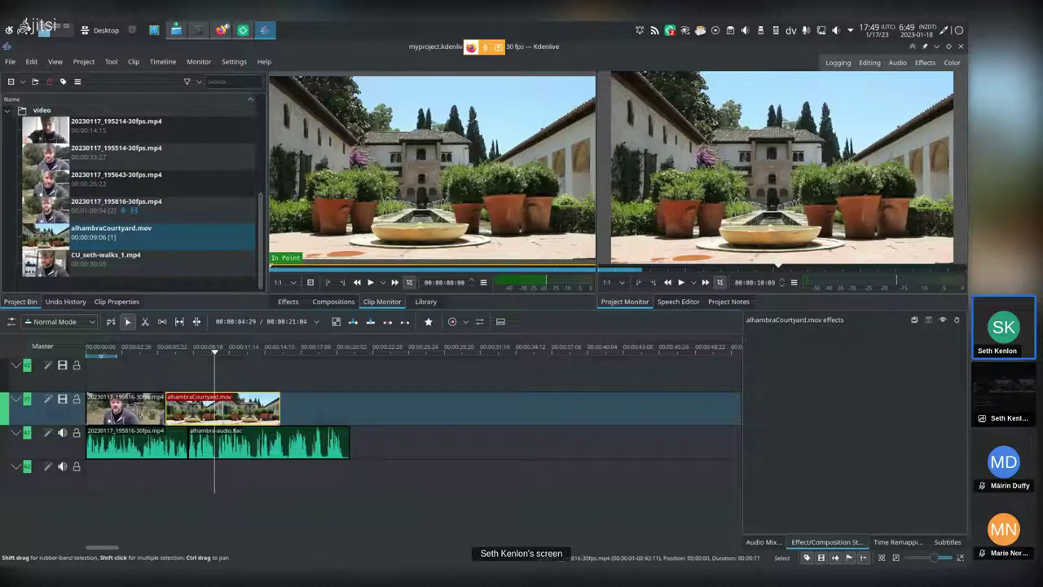
drag(169, 412, 210, 411)
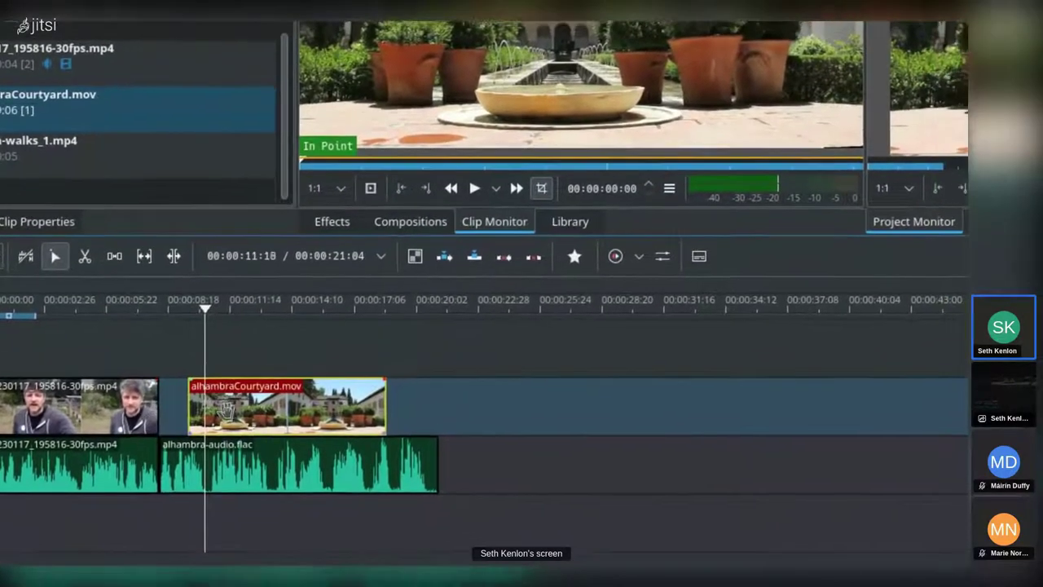
drag(262, 421, 209, 404)
Play the timeline from just before the courtyard clip on V2 to preview how it covers the end of the first clip
click(156, 323)
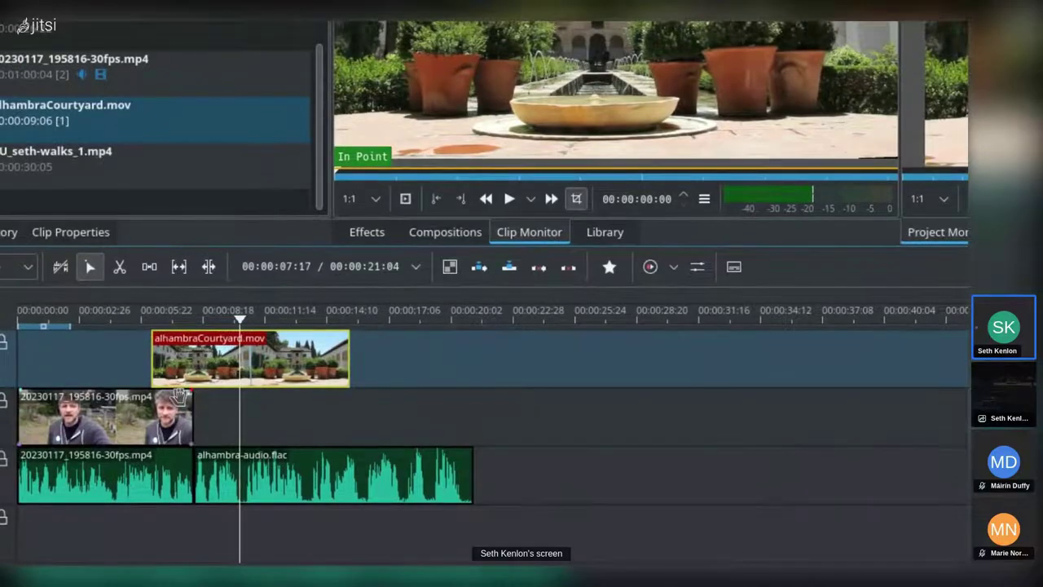
click(148, 323)
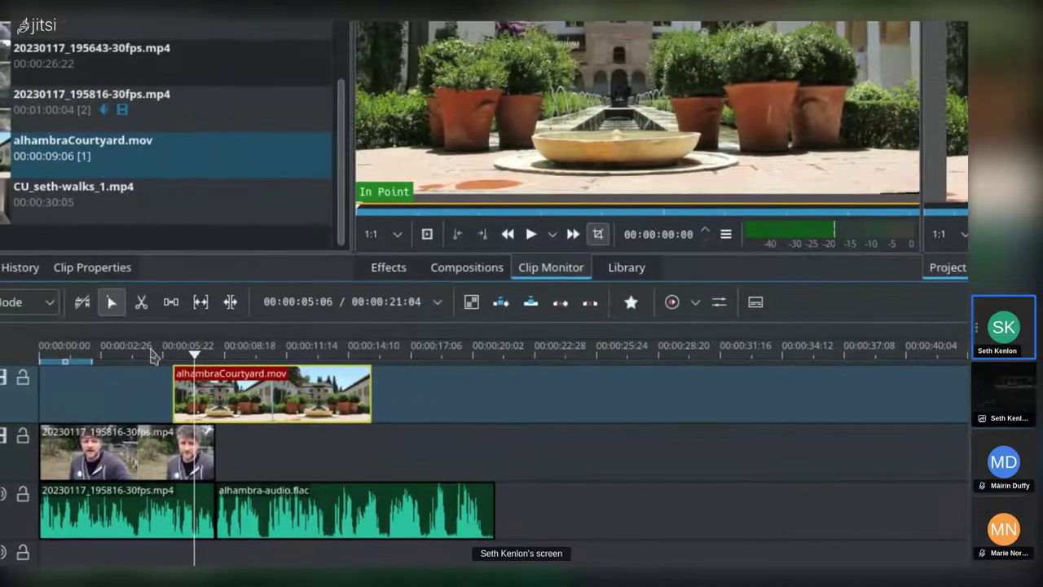
click(135, 356)
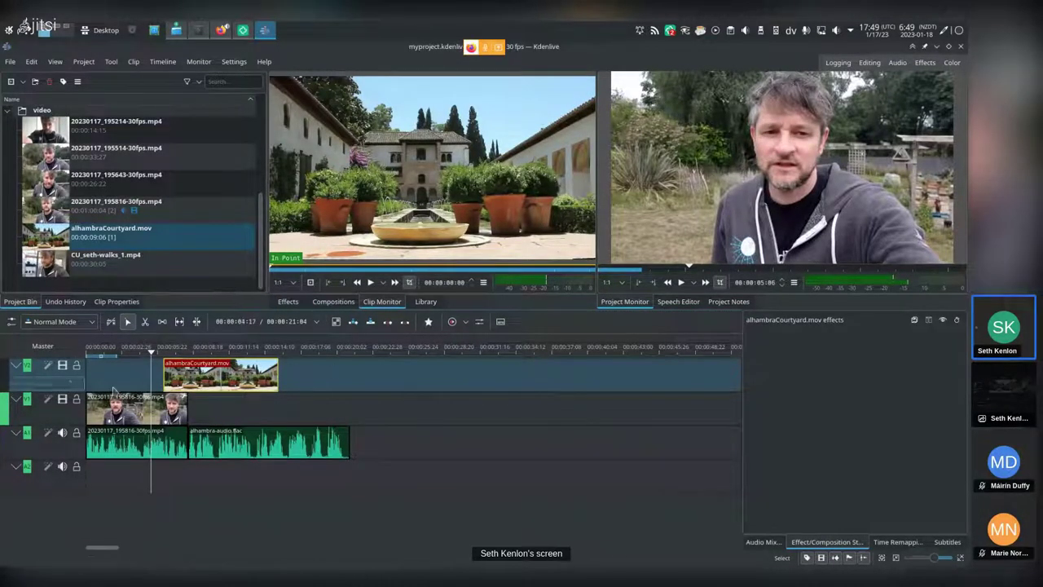
click(159, 349)
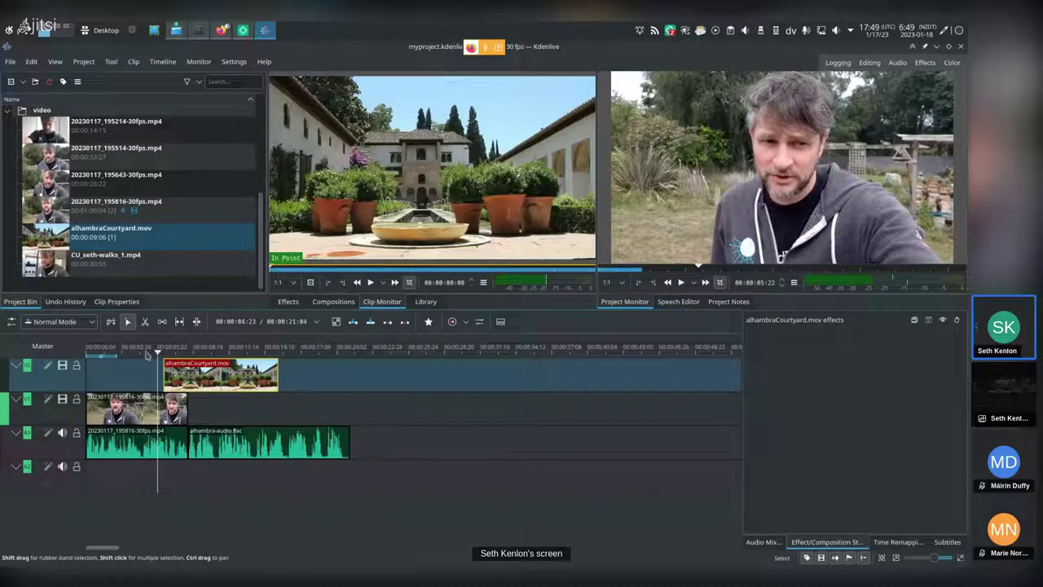
key(space)
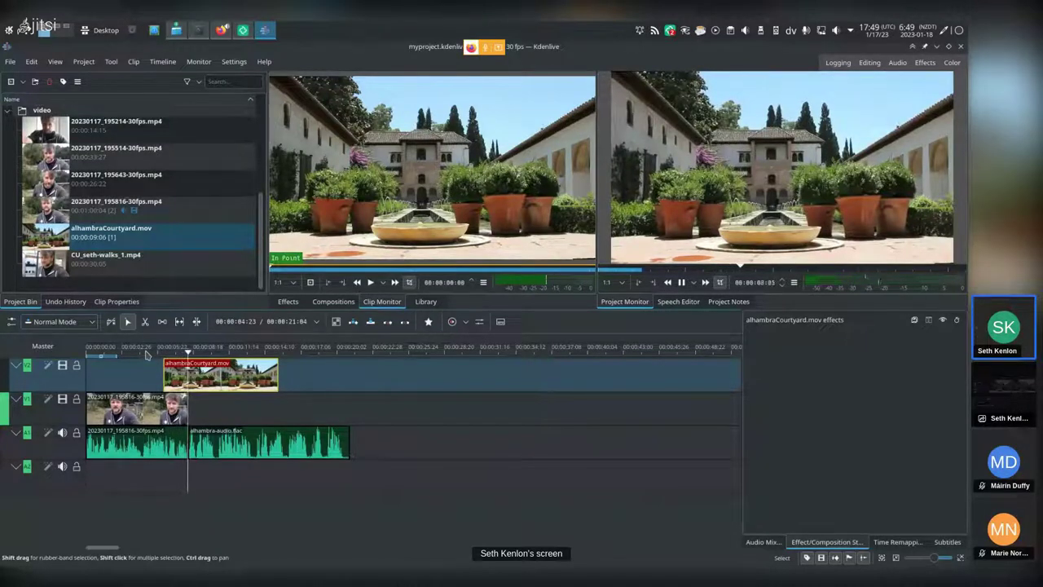
key(space)
Add a fade-in of 00:00:01:27 to the start of the courtyard clip on V2, over the end of the first clip
click(171, 416)
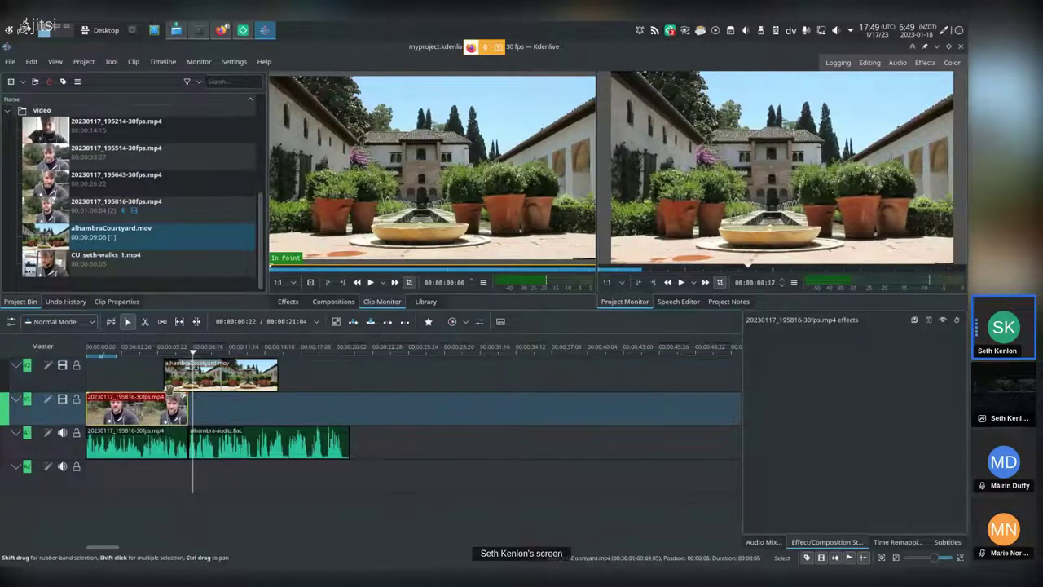
click(170, 379)
click(170, 404)
click(171, 379)
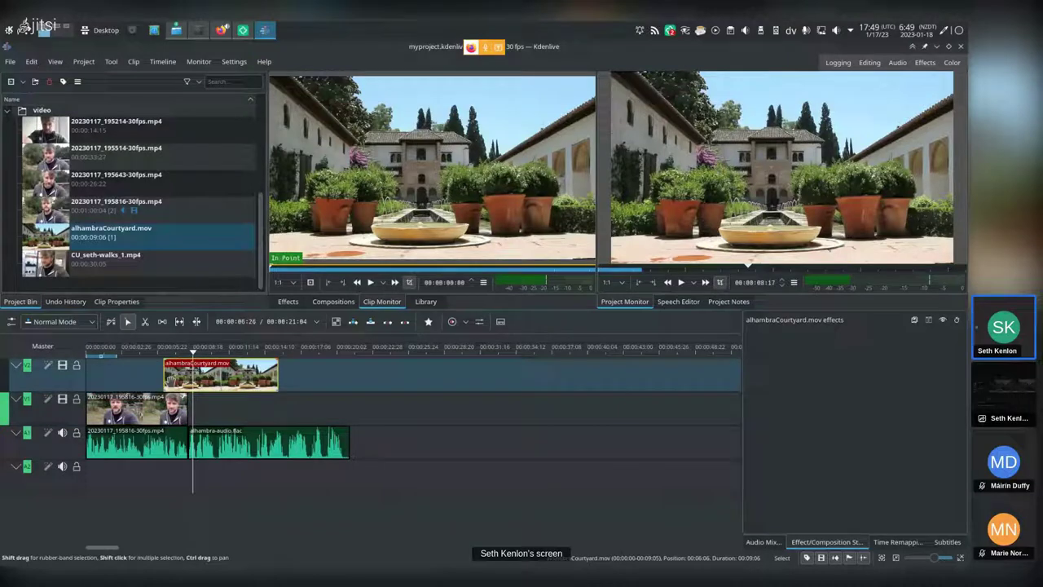
drag(171, 352, 175, 353)
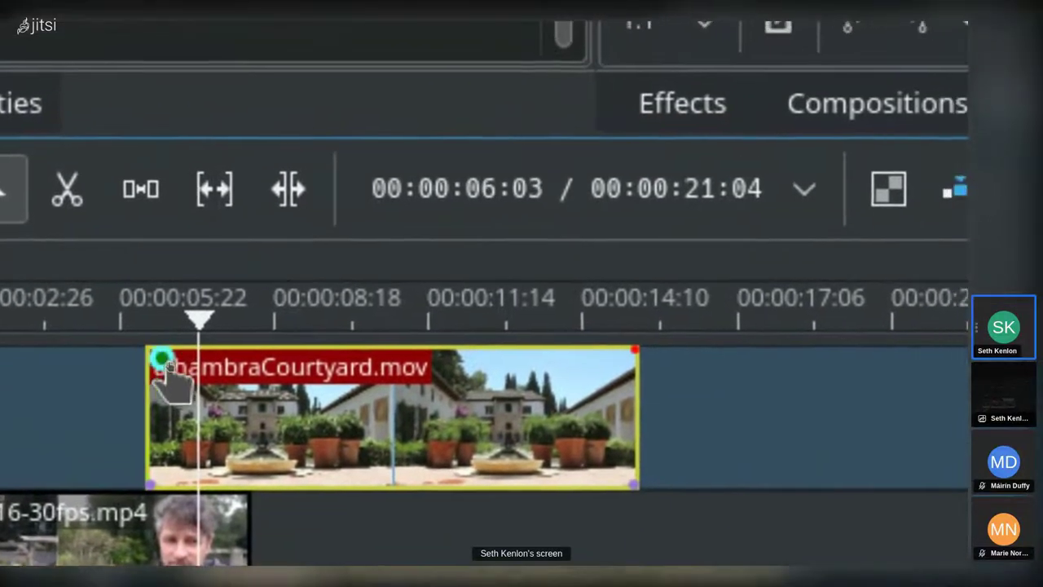
mouse_move(167, 364)
mouse_down()
mouse_move(245, 367)
mouse_move(178, 366)
mouse_up()
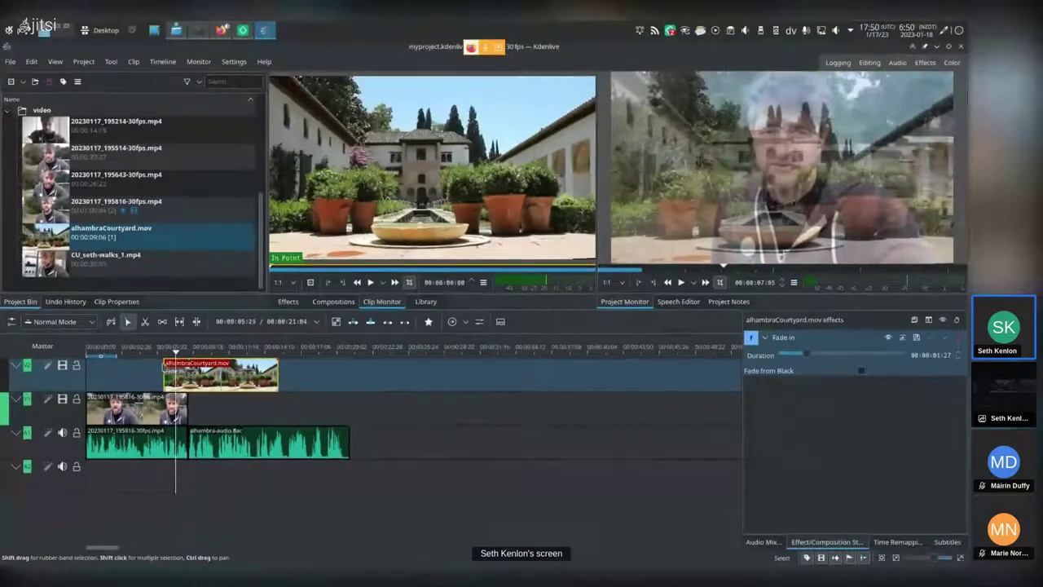
Play the timeline from before the courtyard clip to preview the fade from the speech video into the courtyard
click(146, 350)
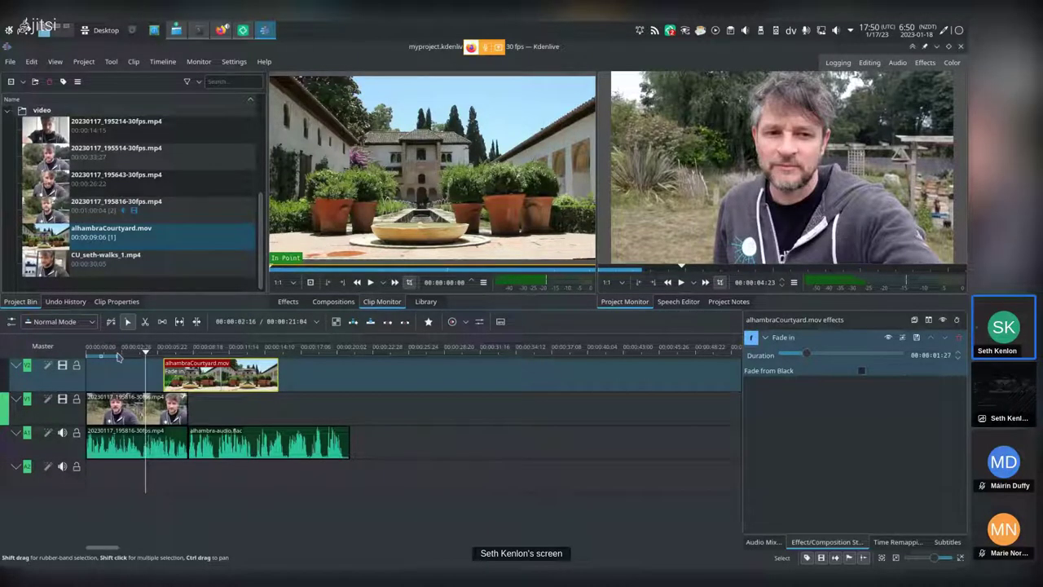
key(space)
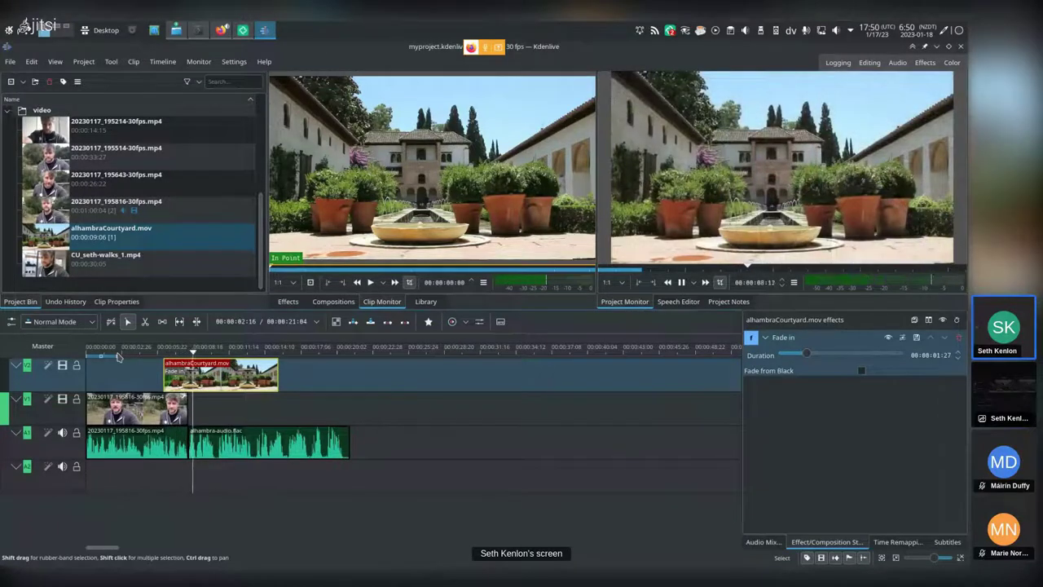
key(space)
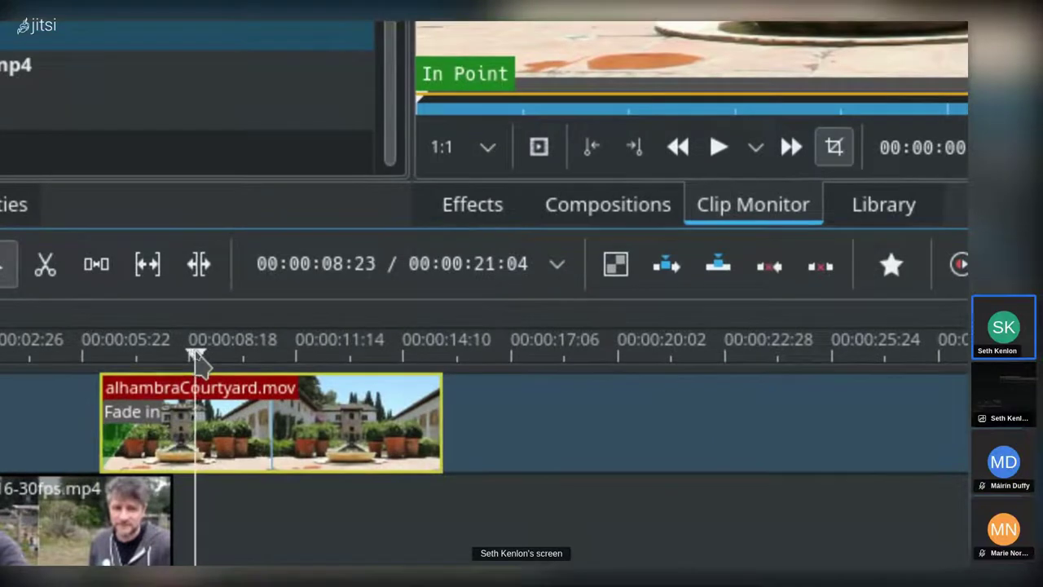
Extend the courtyard clip's fade-in to 00:00:05:28, past the end of the first clip, and check the blend around that point
click(193, 345)
drag(192, 357, 188, 357)
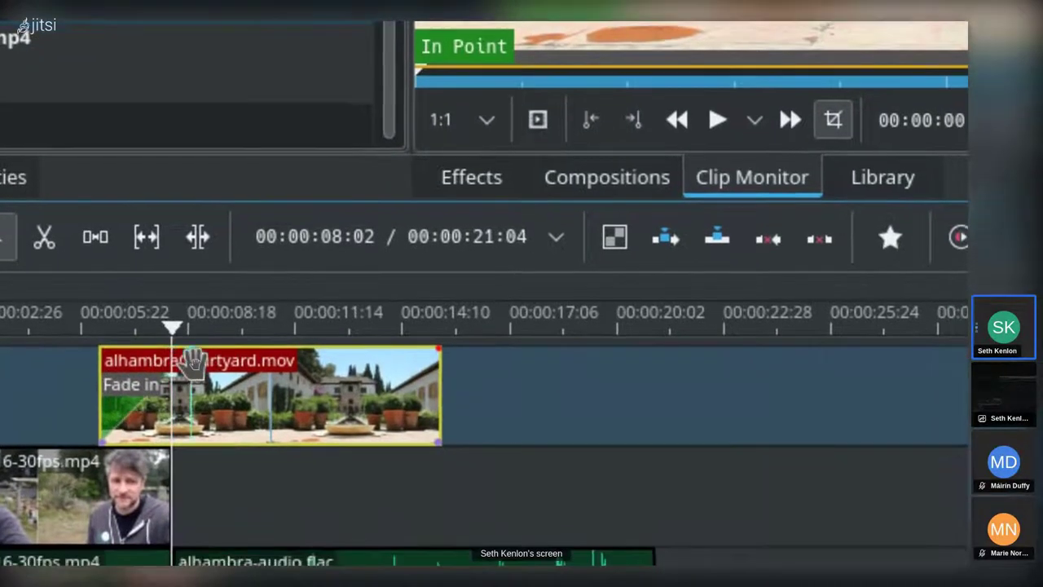
mouse_move(202, 368)
mouse_down()
mouse_move(217, 356)
mouse_move(196, 354)
mouse_move(236, 362)
mouse_move(185, 359)
mouse_up()
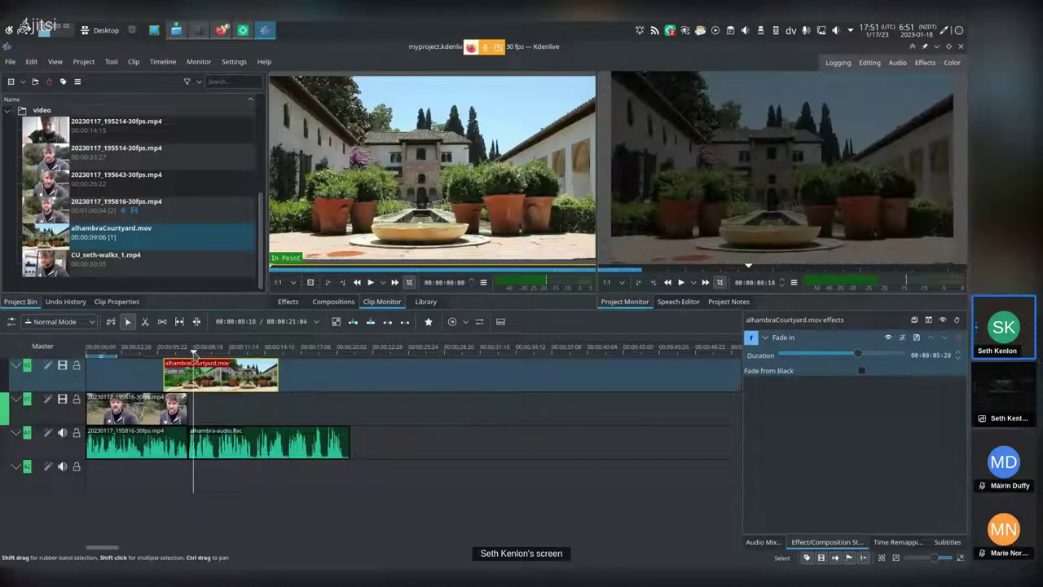
key(j)
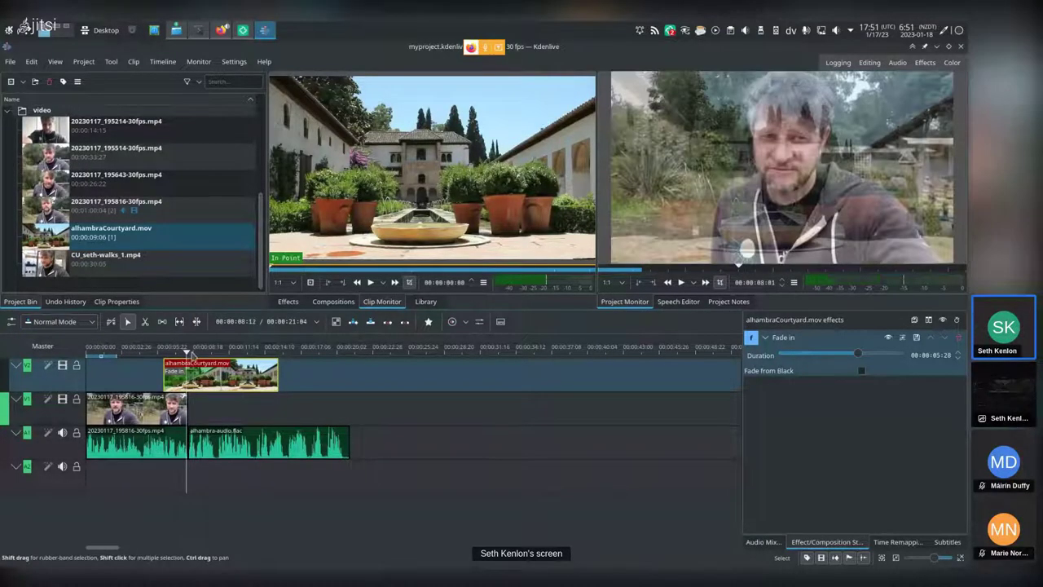
click(158, 349)
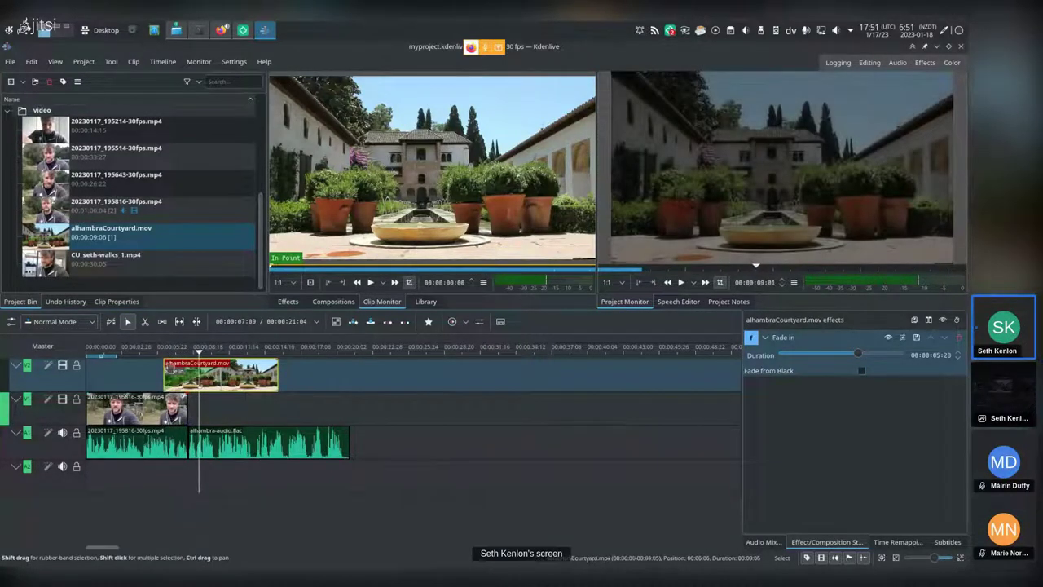
Shorten the courtyard clip's fade-in on V2 to 00:00:01:25
click(163, 348)
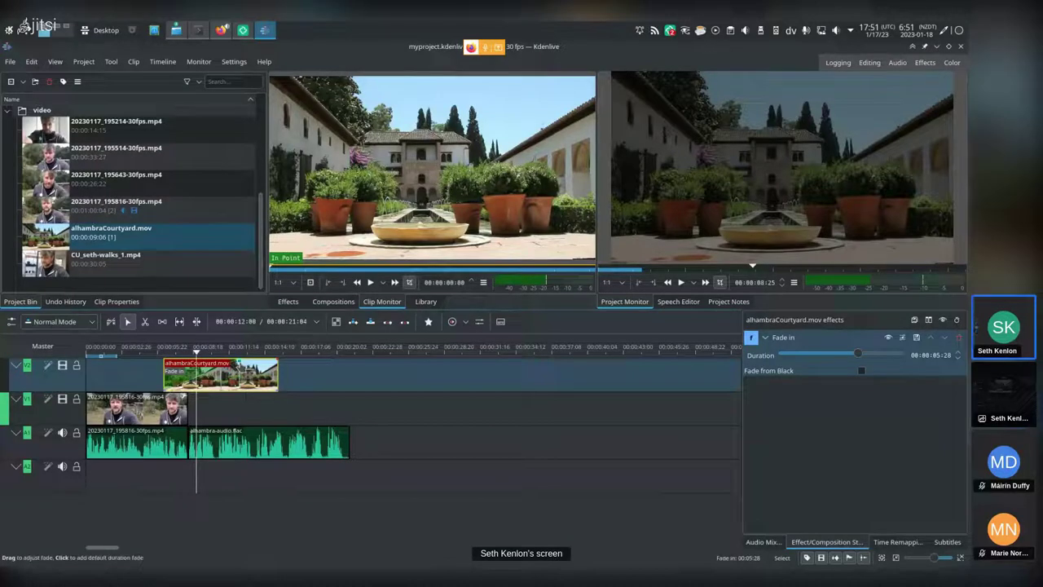
drag(235, 364, 190, 364)
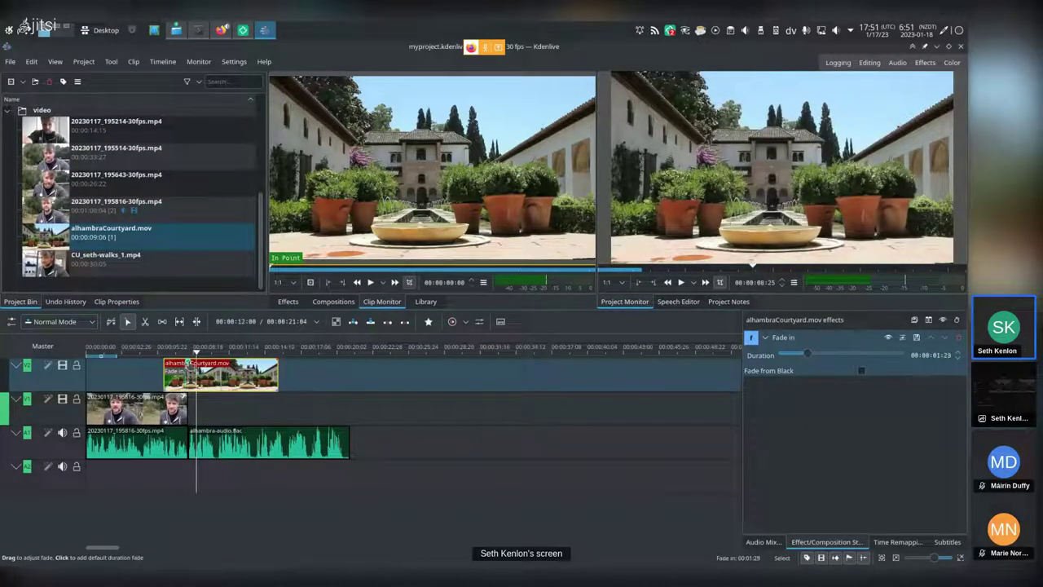
drag(186, 365, 189, 364)
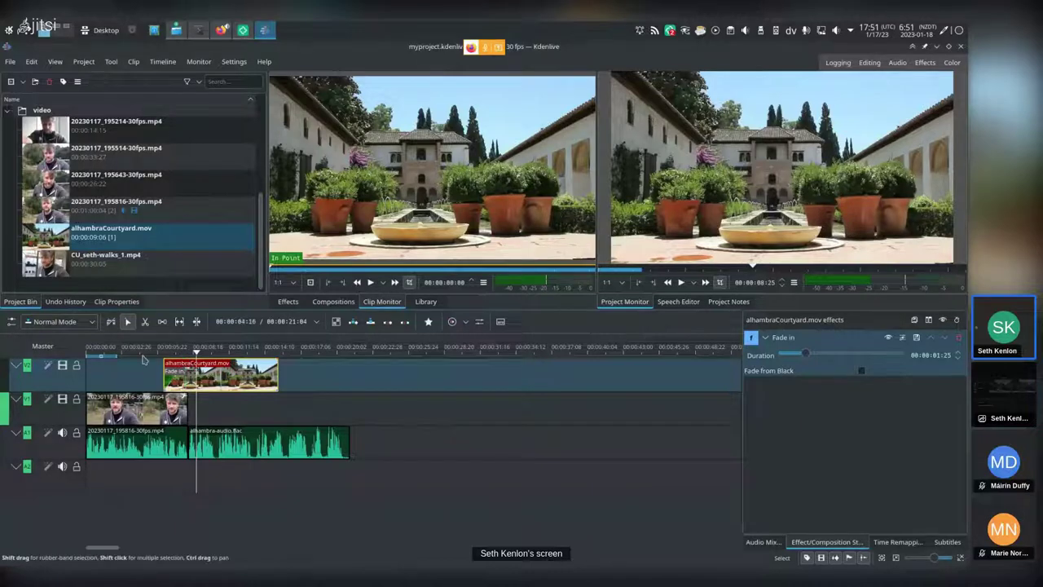
Play the timeline from before the courtyard clip to preview the shortened fade over the first speech clip
click(158, 353)
key(space)
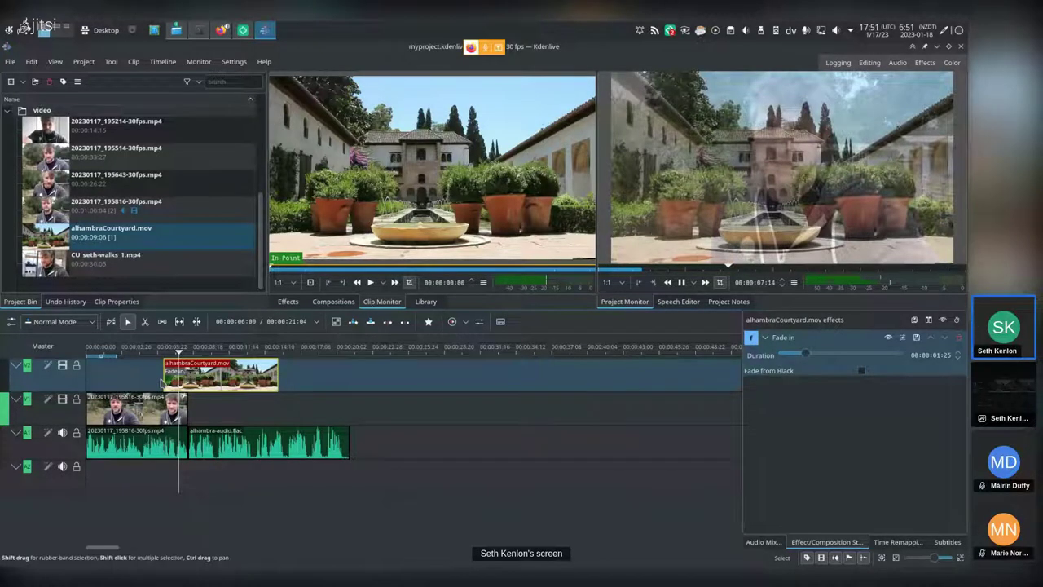
key(space)
Place the courtyard clip on V1 directly after the first speech clip, without a fade-in, and set the playhead just before the join
drag(209, 376, 234, 409)
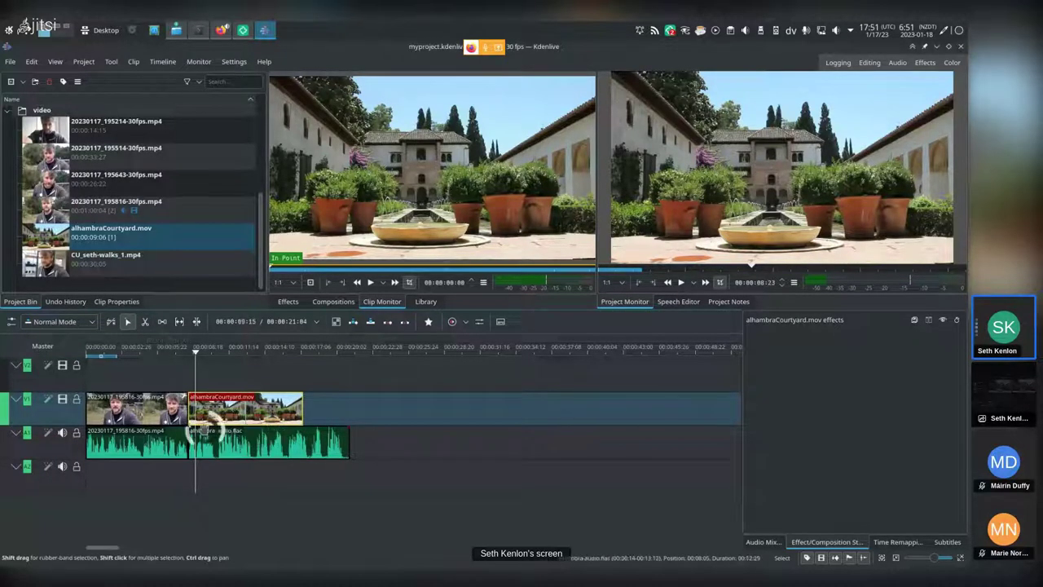
ctrl+scroll(208, 432, up, 2)
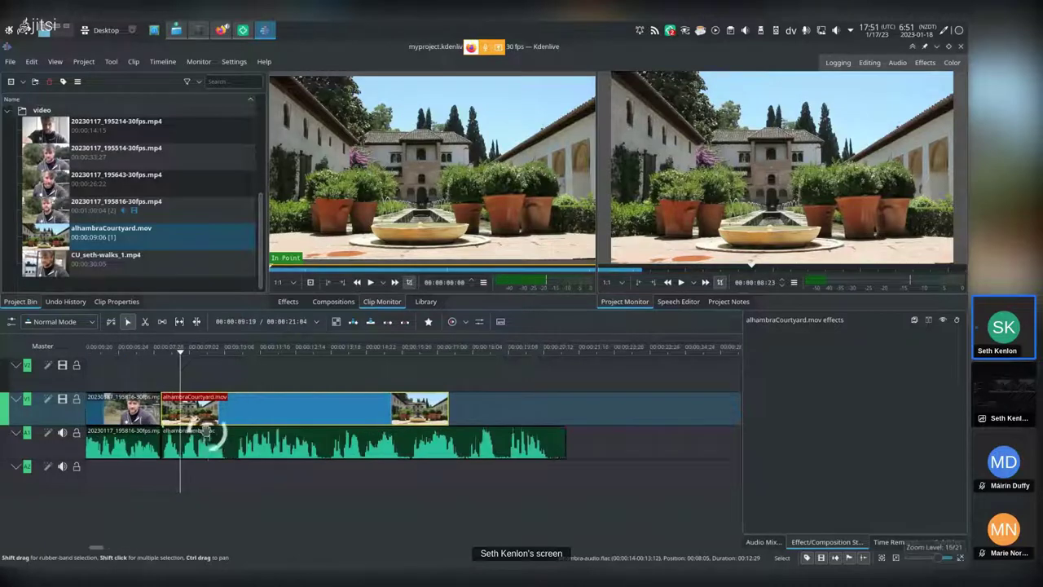
click(164, 359)
click(157, 352)
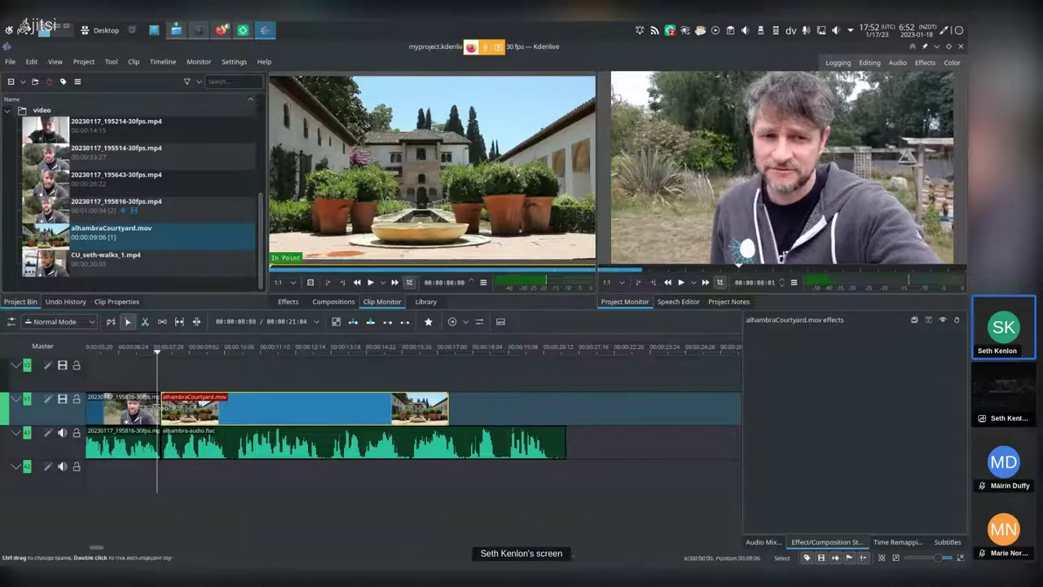
Trim the end of the Alhambra narration on A1 so the timeline ends at 00:00:20:19
mouse_move(161, 407)
mouse_down()
mouse_move(318, 410)
mouse_move(160, 413)
mouse_up()
mouse_move(453, 409)
mouse_down()
mouse_move(350, 409)
mouse_move(450, 409)
mouse_up()
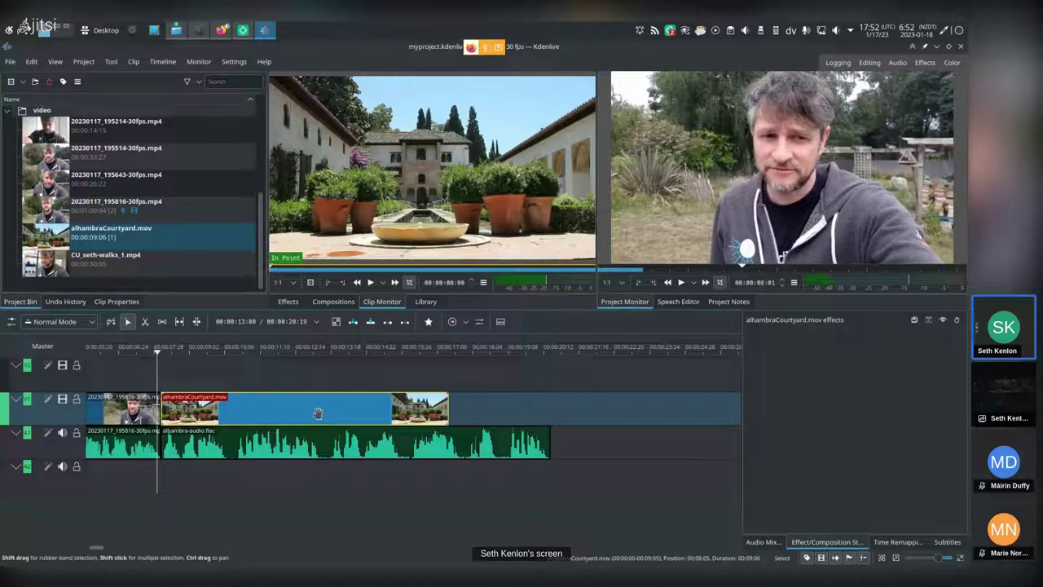
Play the Alhambra narration on A1 and check the pauses between phrases near the end of the courtyard clip
click(390, 444)
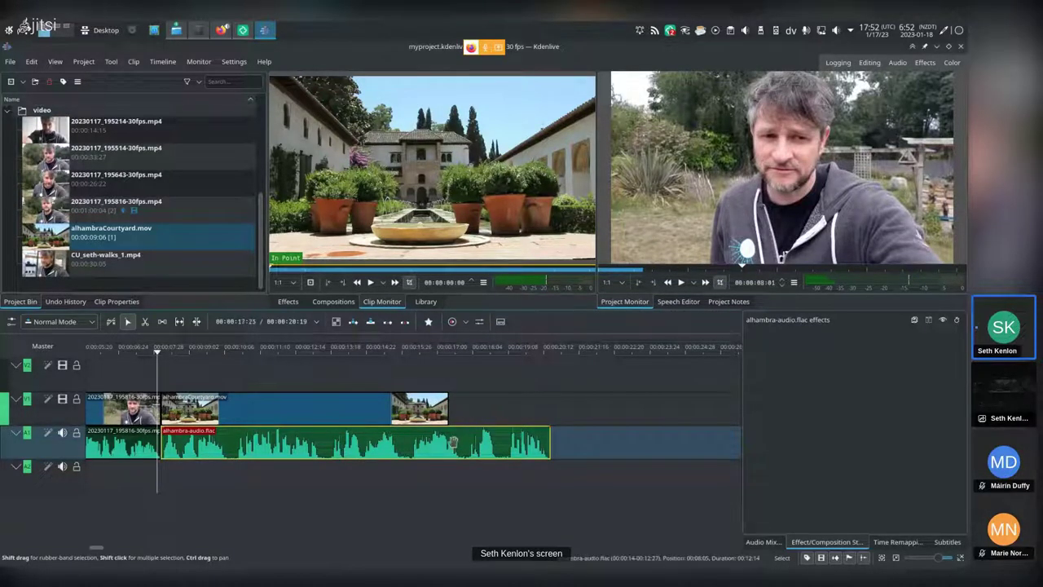
key(space)
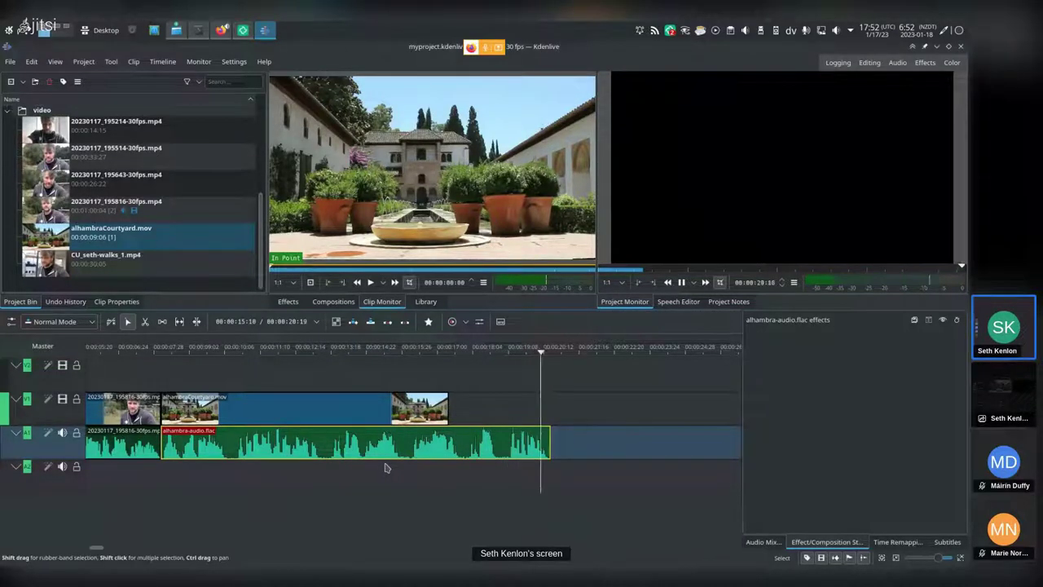
click(407, 352)
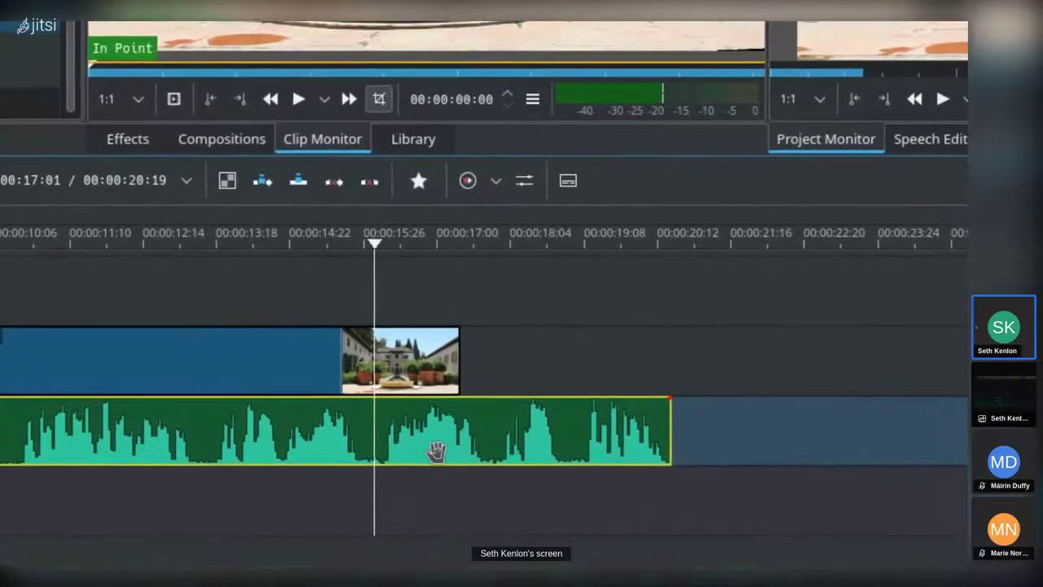
key(space)
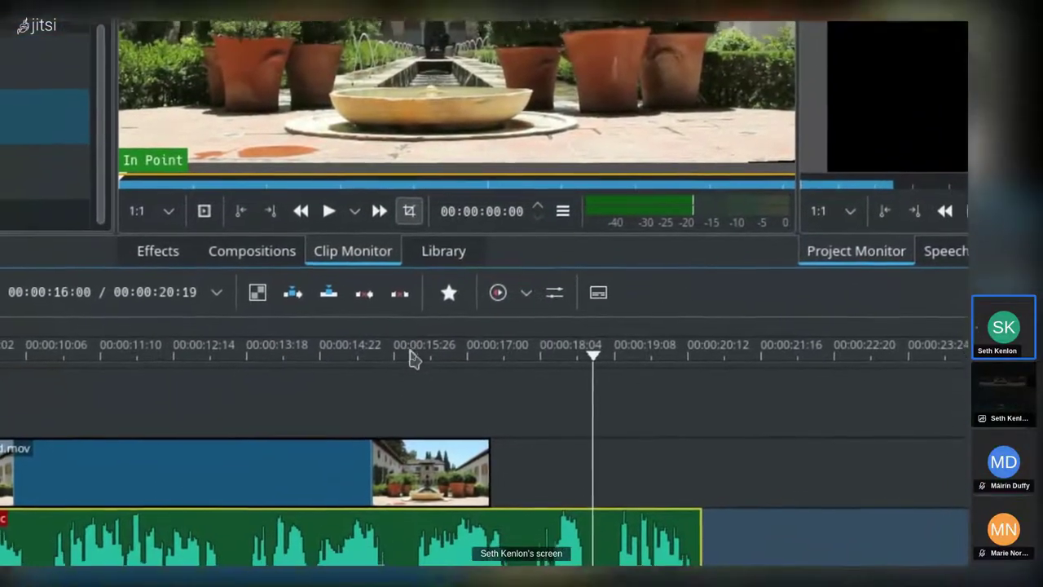
click(383, 238)
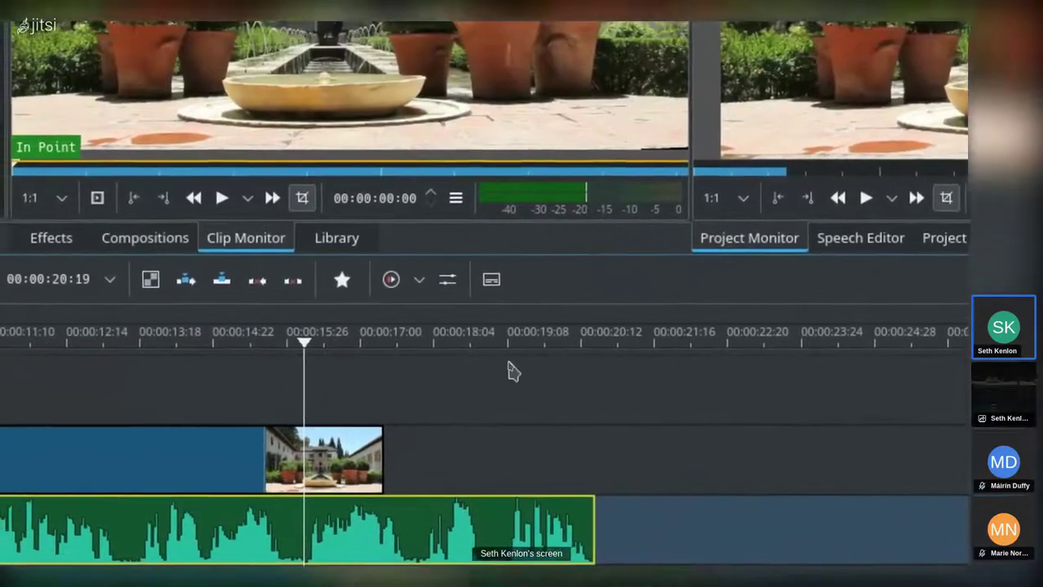
click(492, 390)
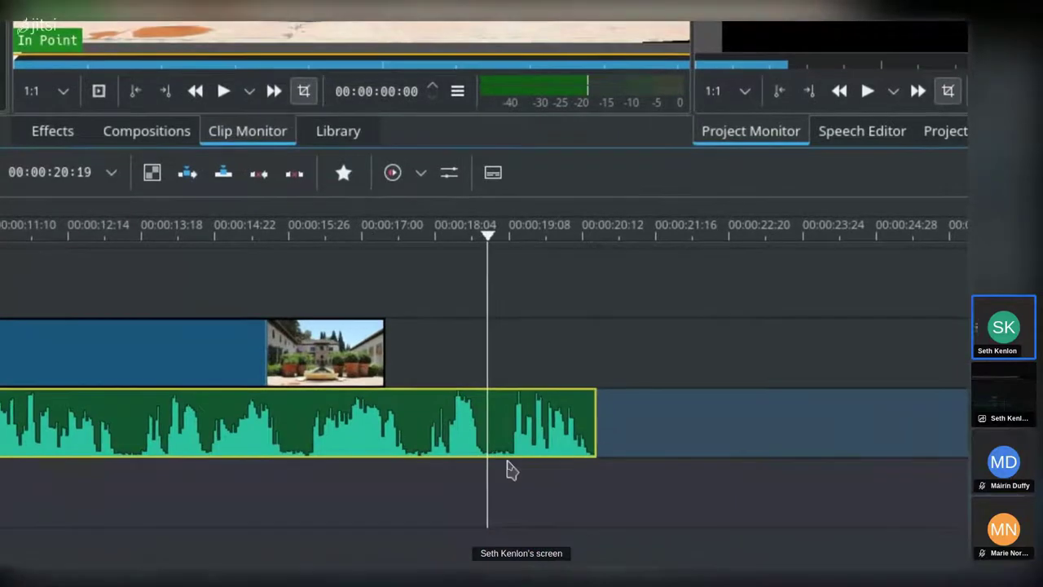
key(space)
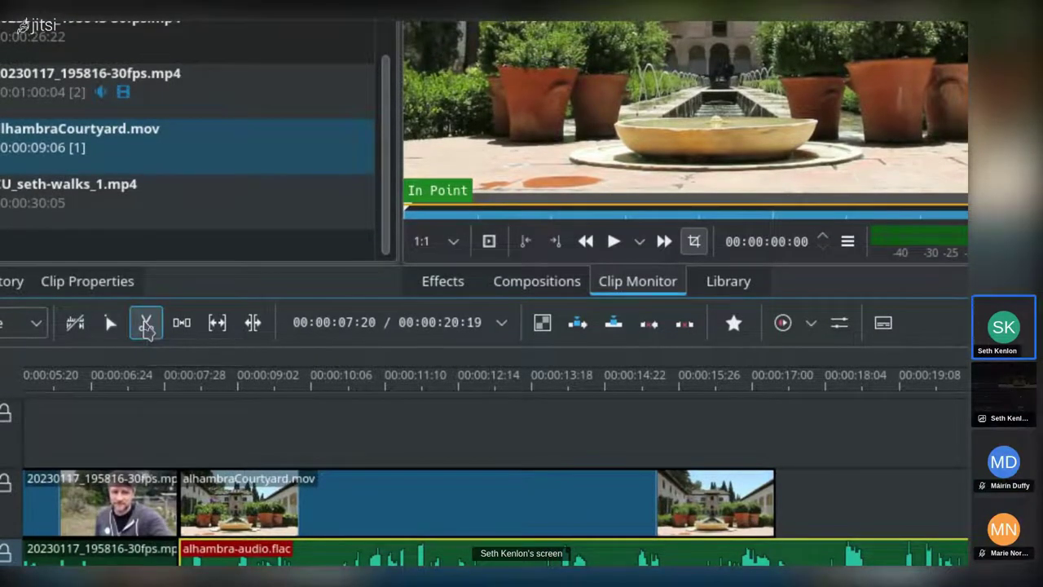
Split the Alhambra narration on A1 at its pauses at 00:00:16:05 and 00:00:19:08
click(145, 323)
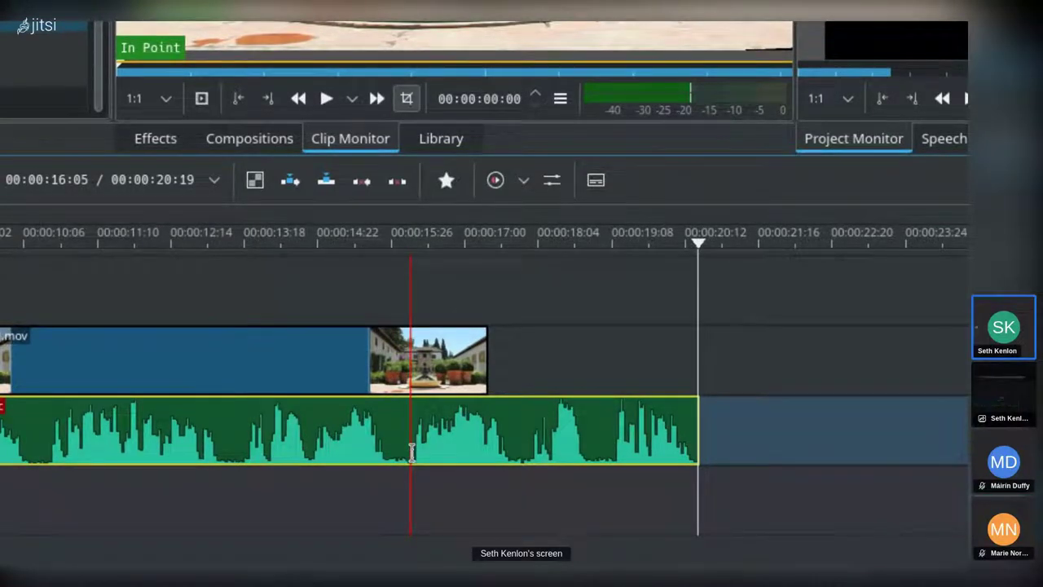
click(411, 452)
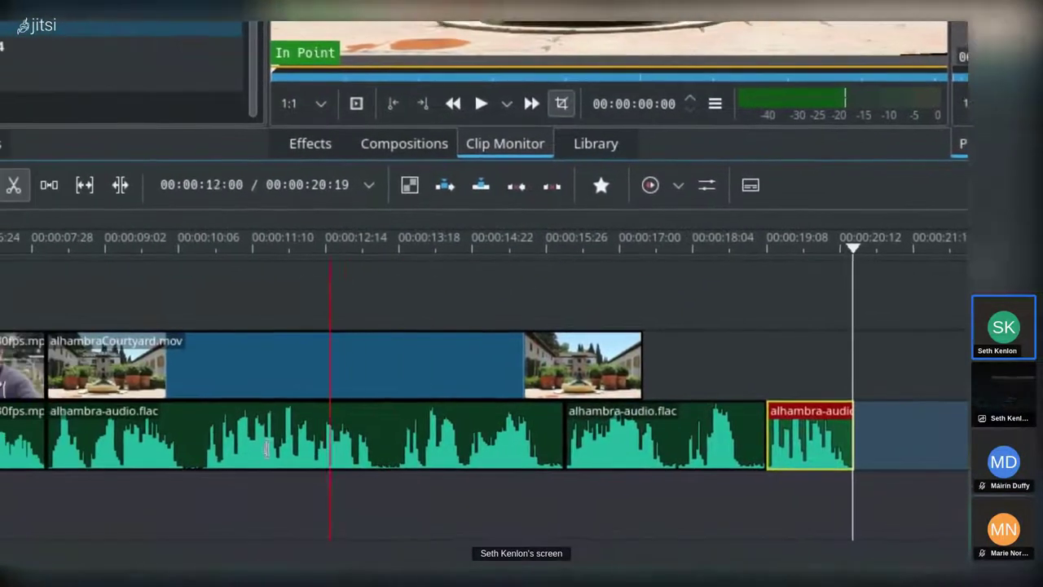
Try splitting only the first speech clip's video on V1 around 00:00:05, then undo the split
scroll(266, 448, left, 6)
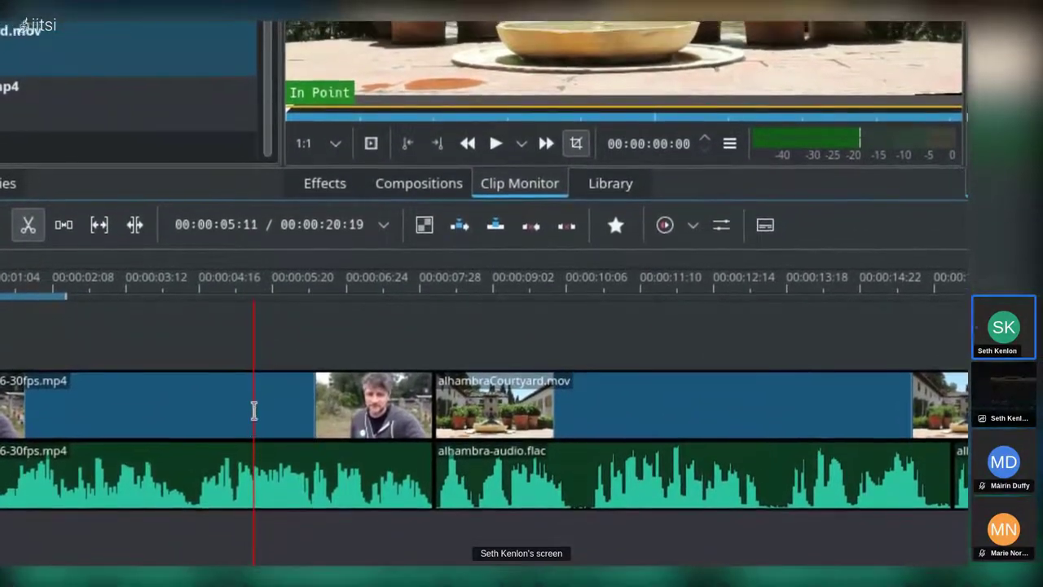
click(233, 412)
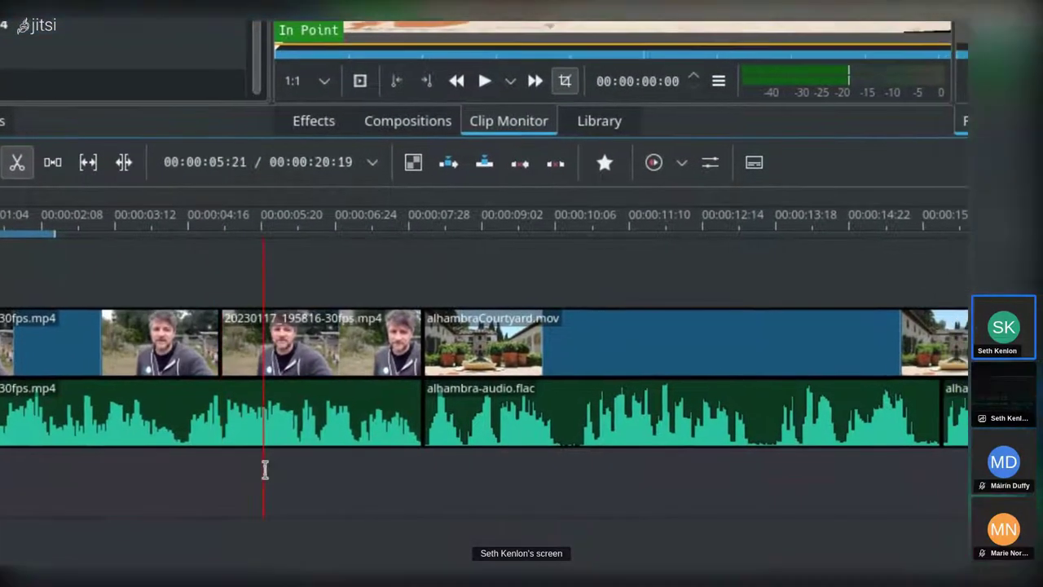
key(ctrl+z)
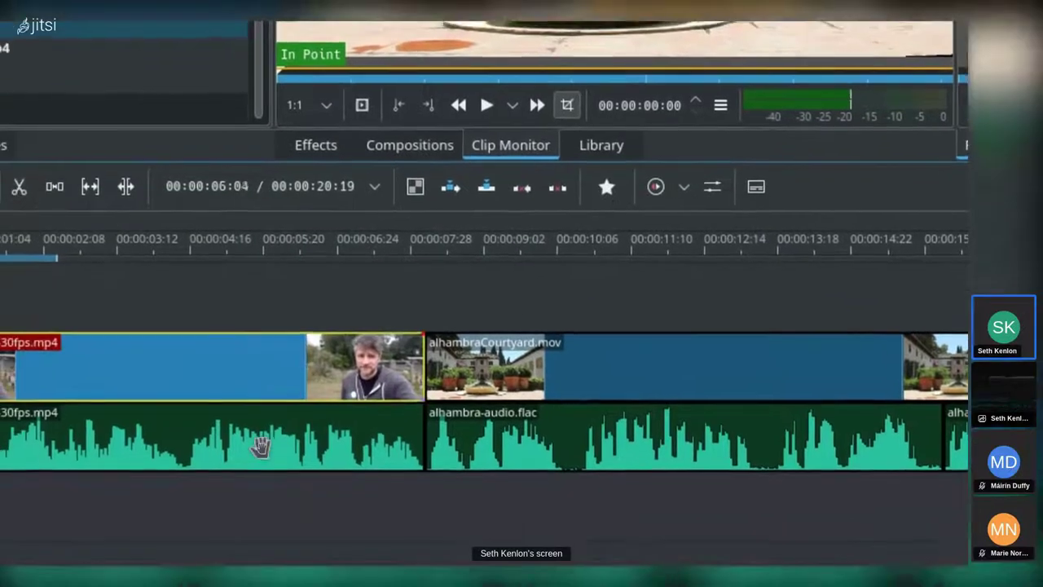
Select the first speech clip's video on V1 and audio on A1 and group them
click(264, 429)
click(337, 297)
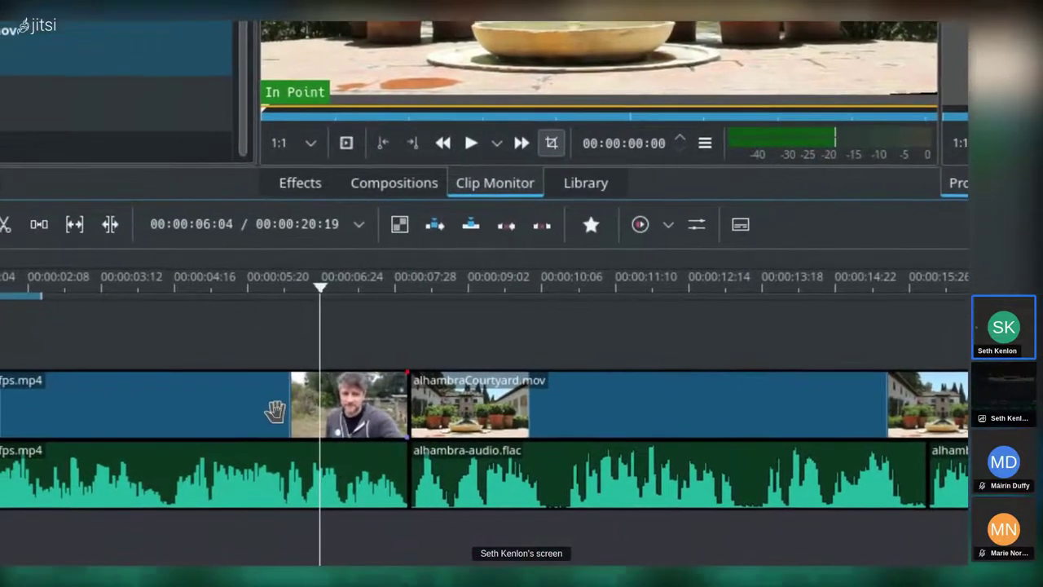
click(274, 410)
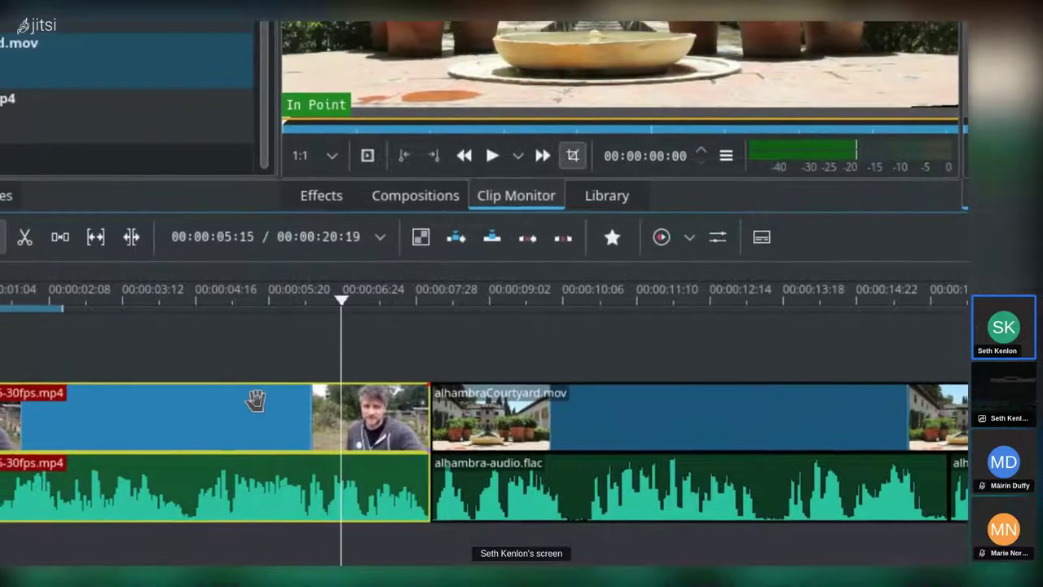
right_click(245, 359)
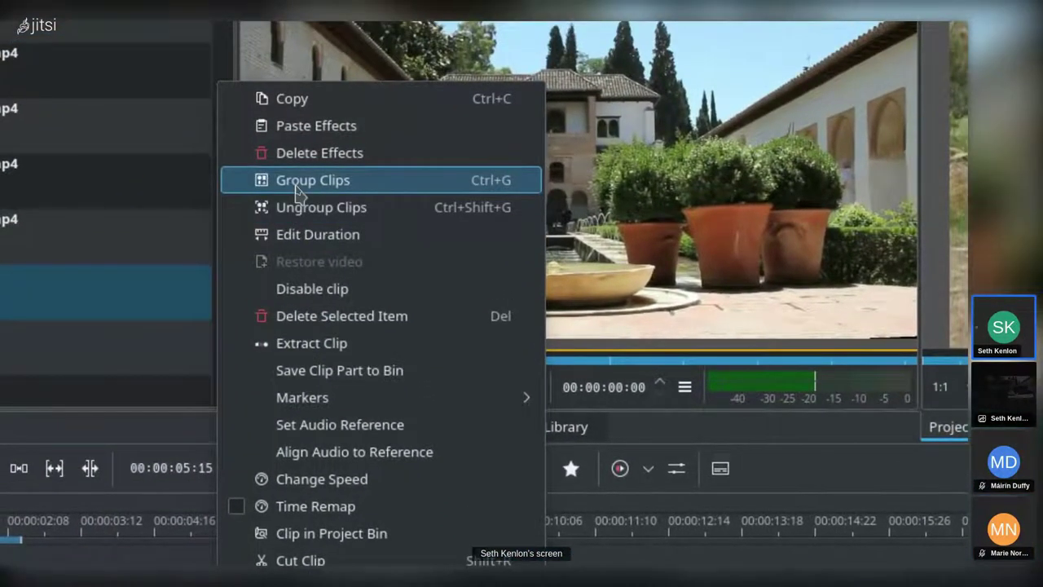
click(297, 193)
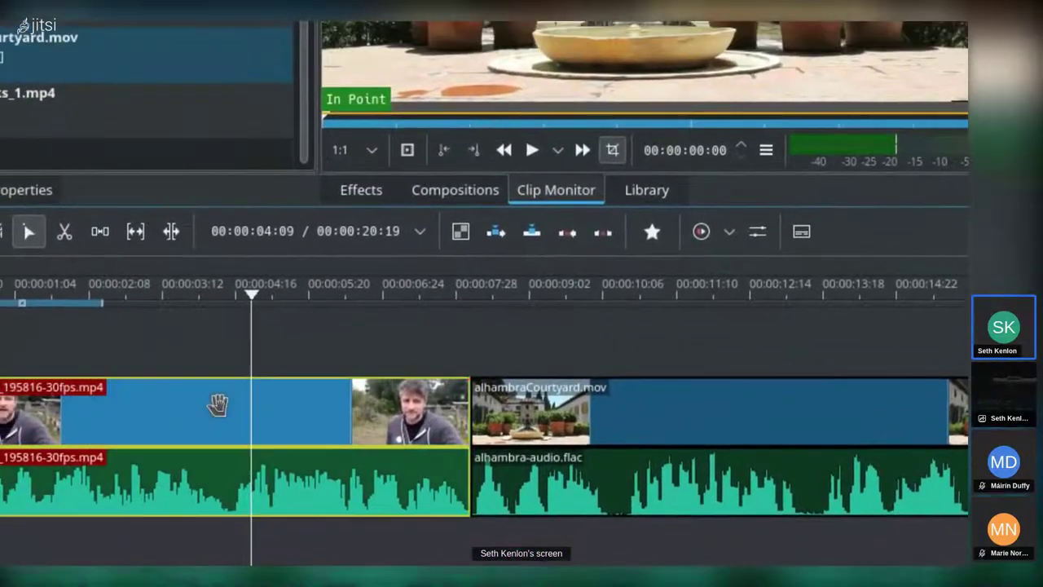
Split the grouped speech clip's video and audio together at 00:00:04:14 and return to the Selection tool
key(Escape)
key(x)
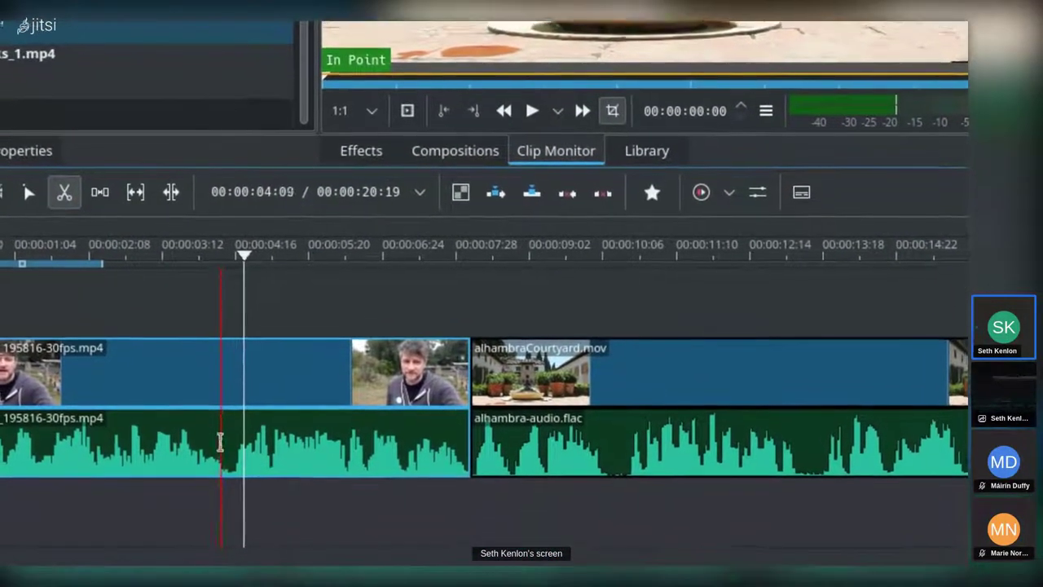
click(226, 444)
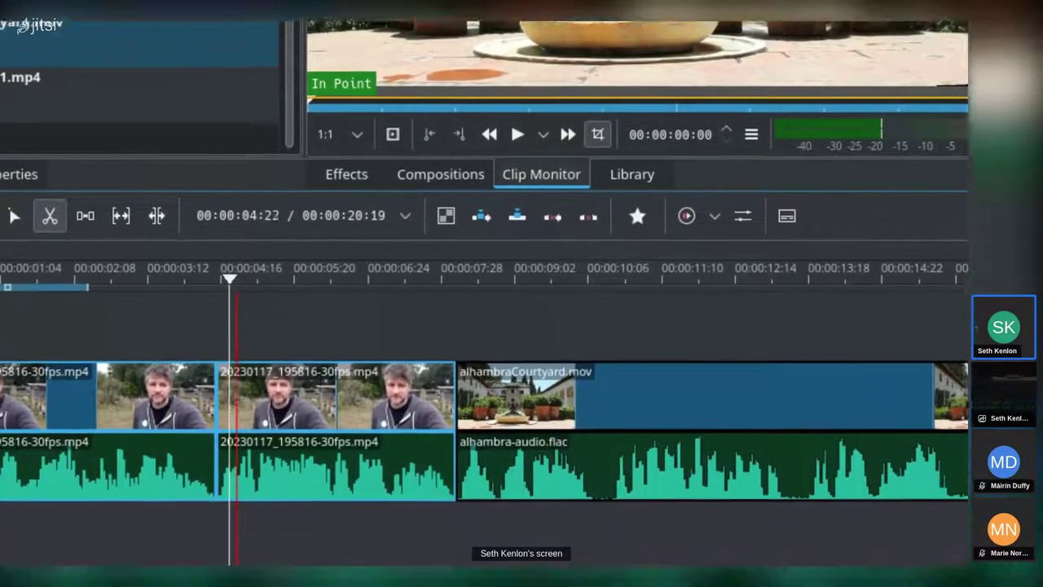
key(s)
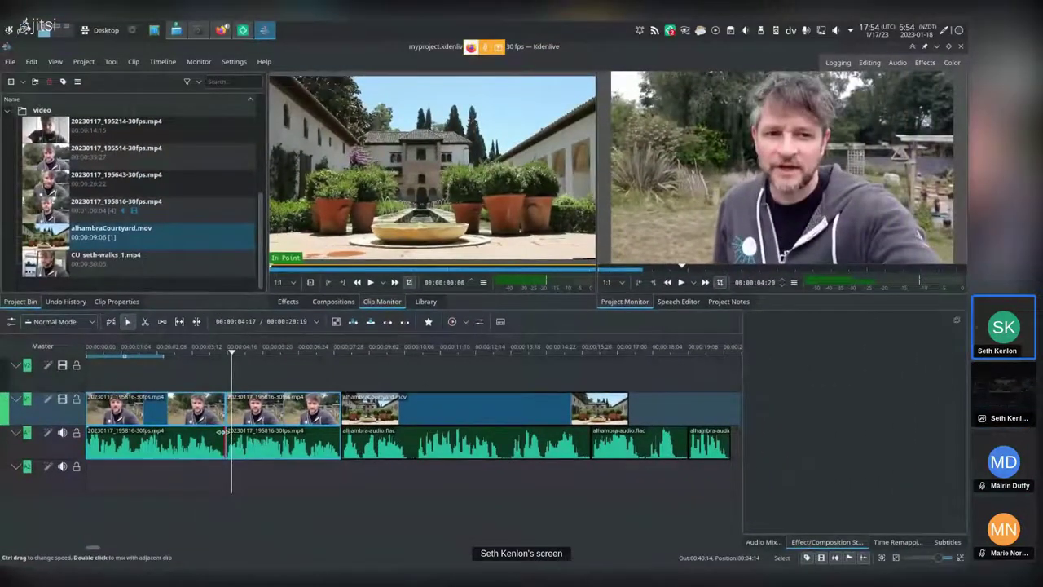
Select the second half of the split speech clip and play across the cut to check its continuity
click(269, 419)
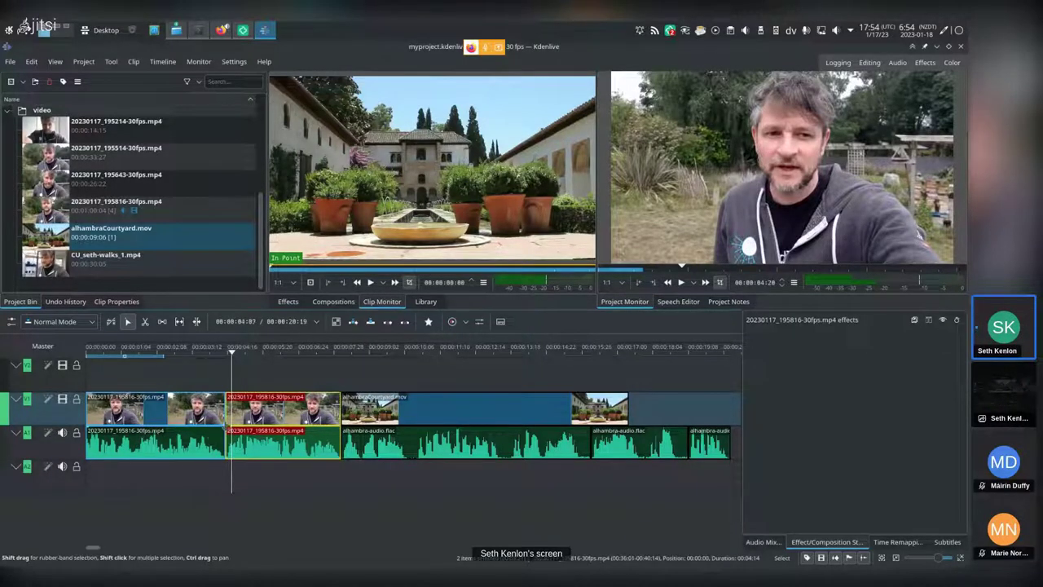
click(212, 353)
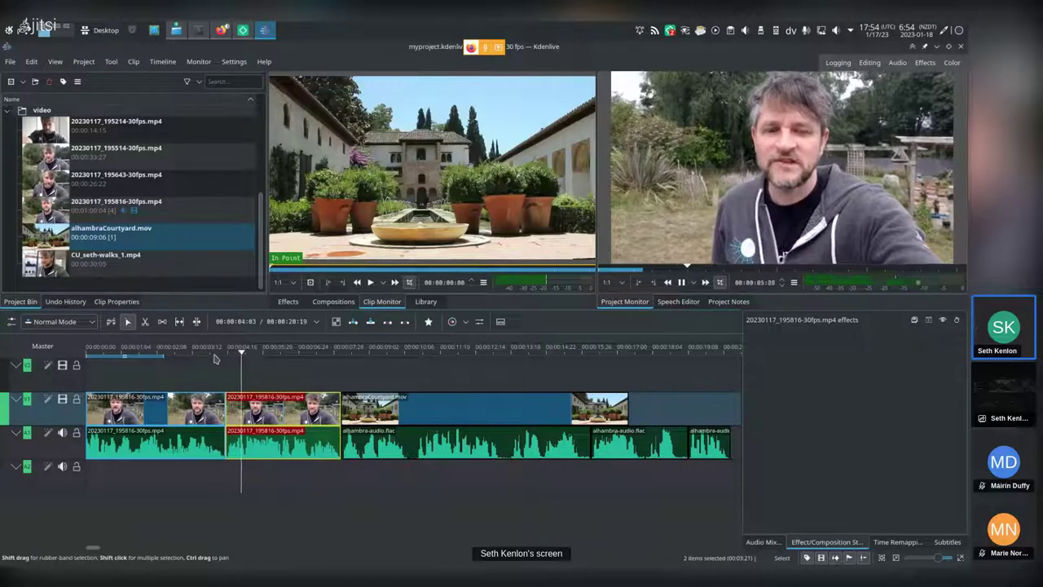
click(211, 353)
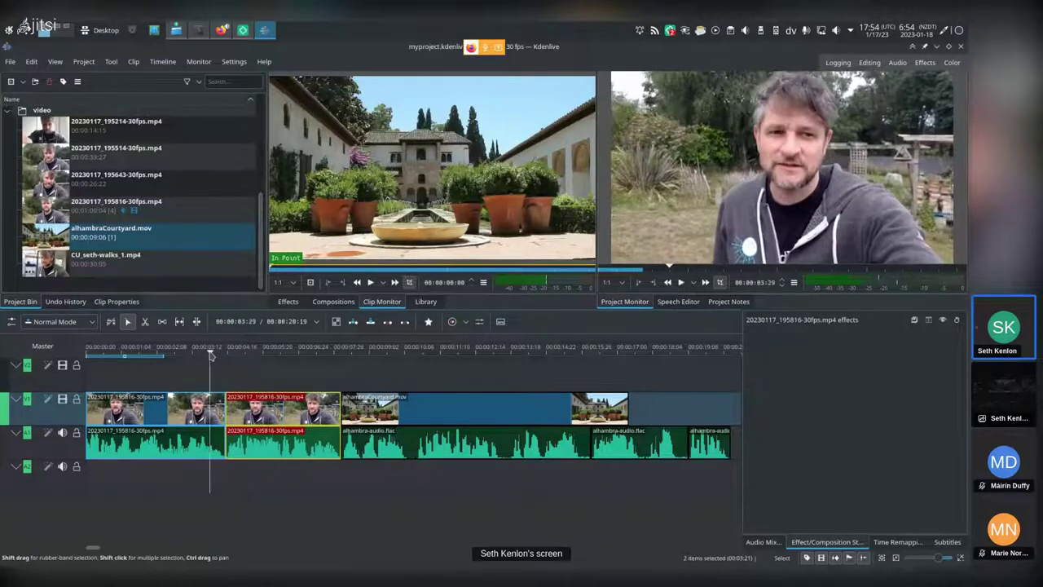
key(space)
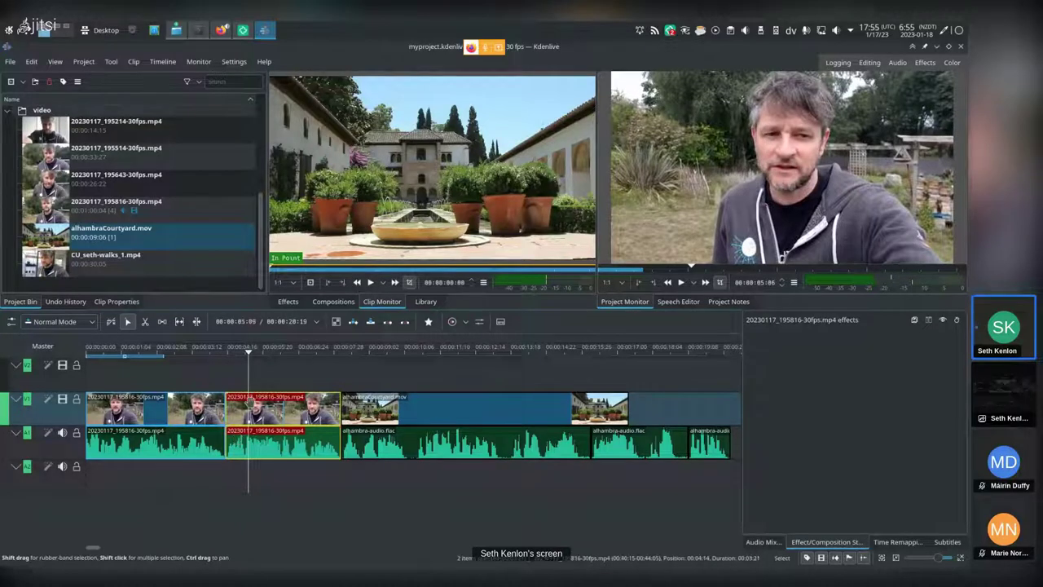
click(216, 416)
click(245, 414)
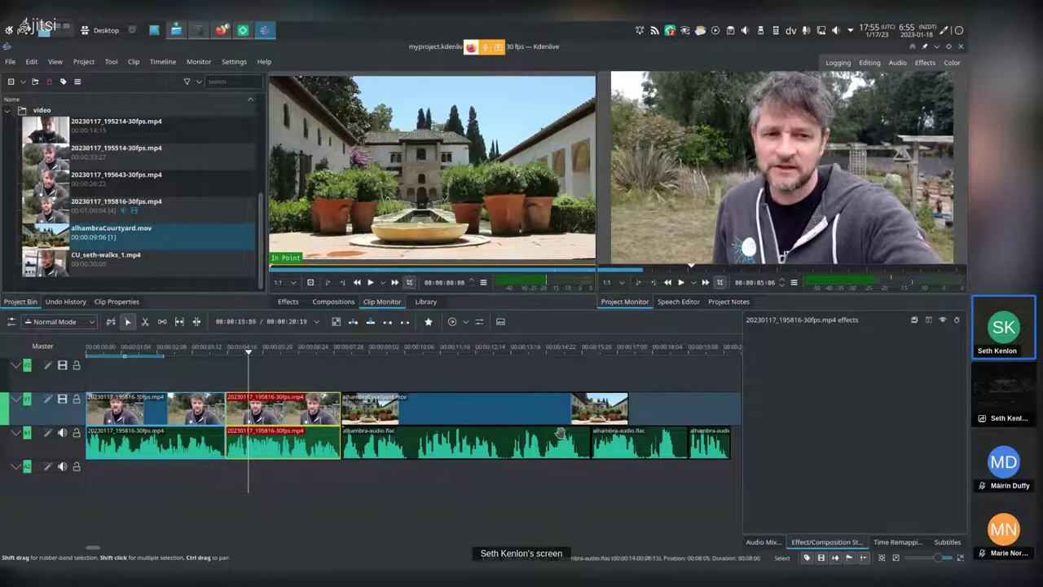
Play through the middle alhambra-audio.flac clip on A1 to review it, and delete that clip
click(329, 352)
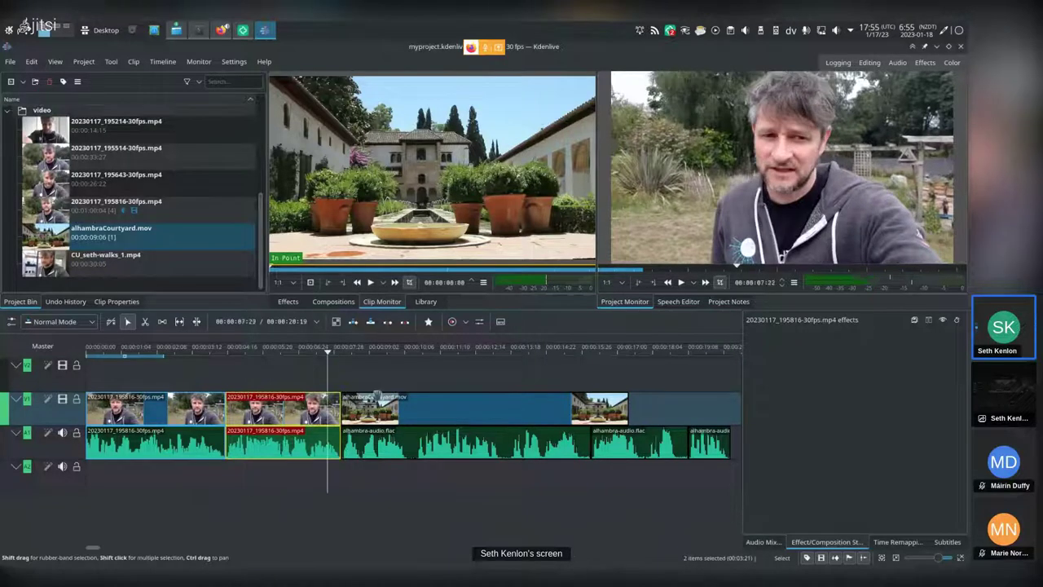
click(634, 445)
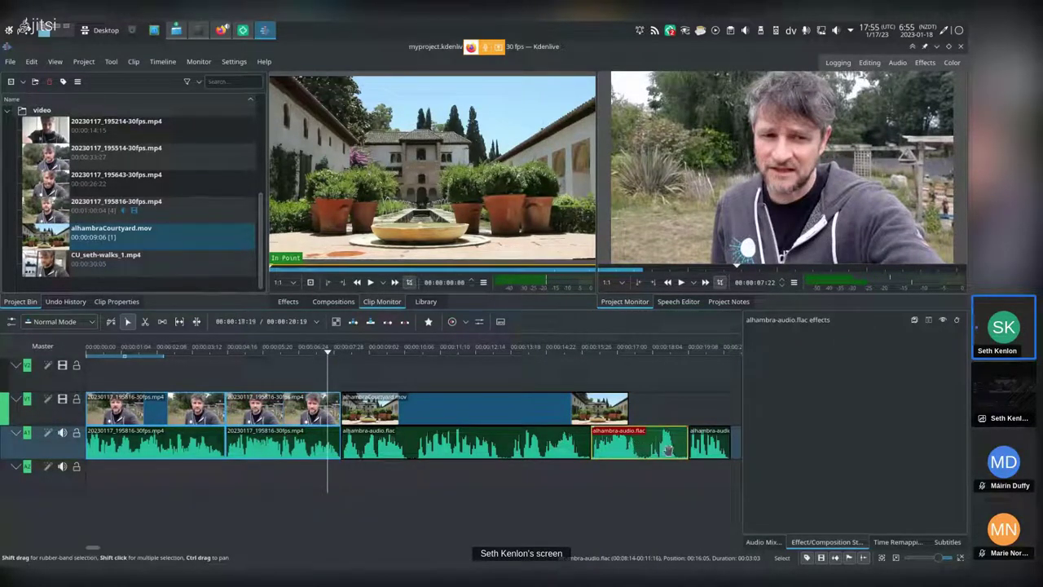
key(alt+Right)
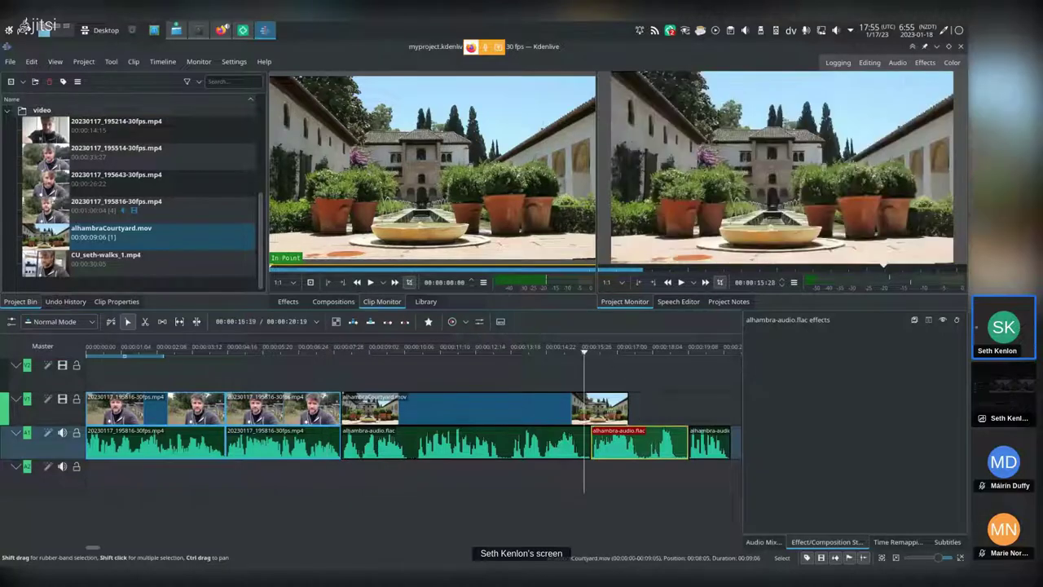
key(space)
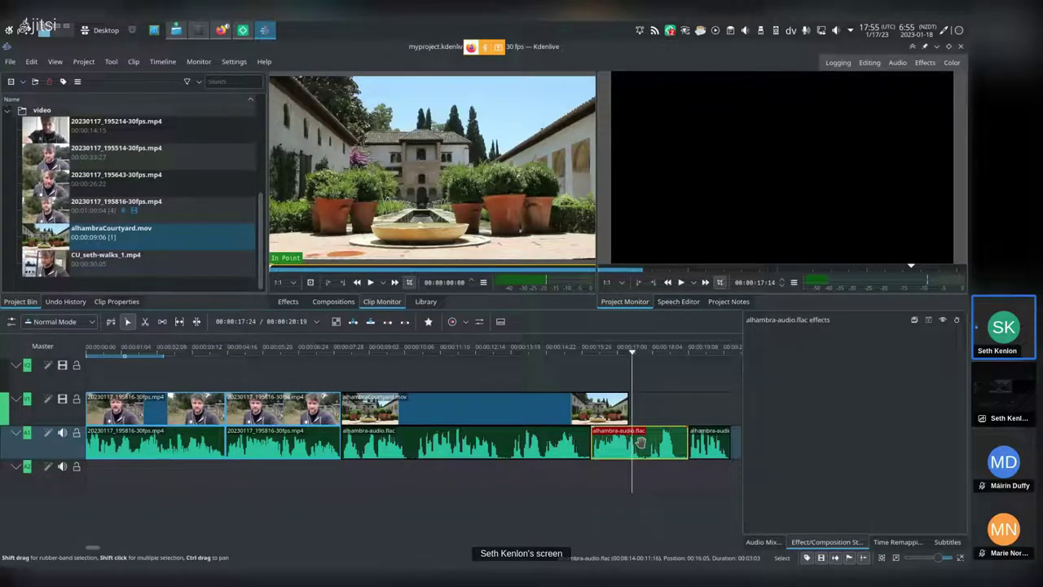
key(Delete)
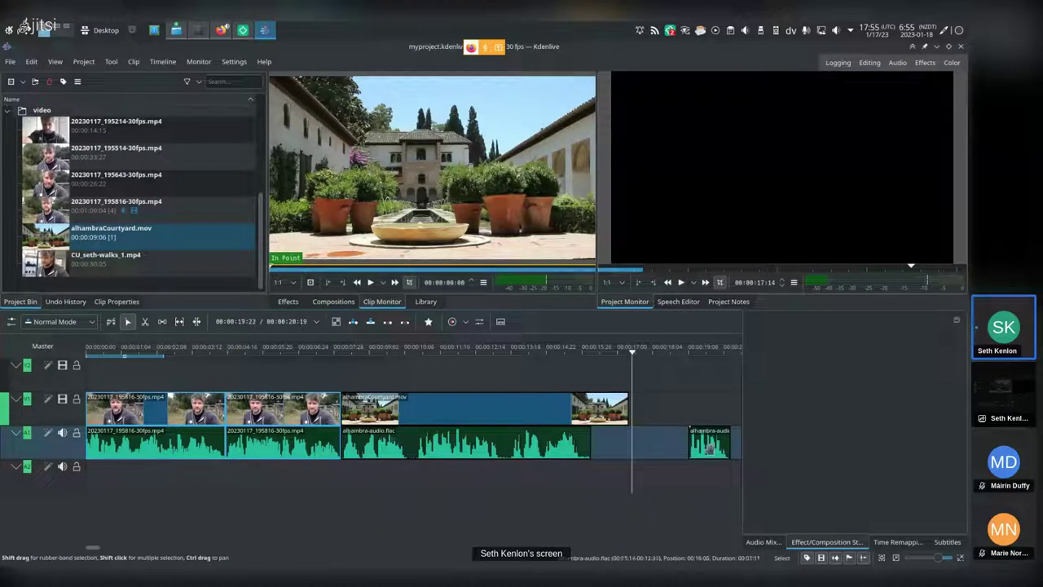
Move the last alhambra-audio.flac clip on A1 against the end of the first narration clip, at 00:00:16:05, and play across the join
drag(709, 444, 606, 446)
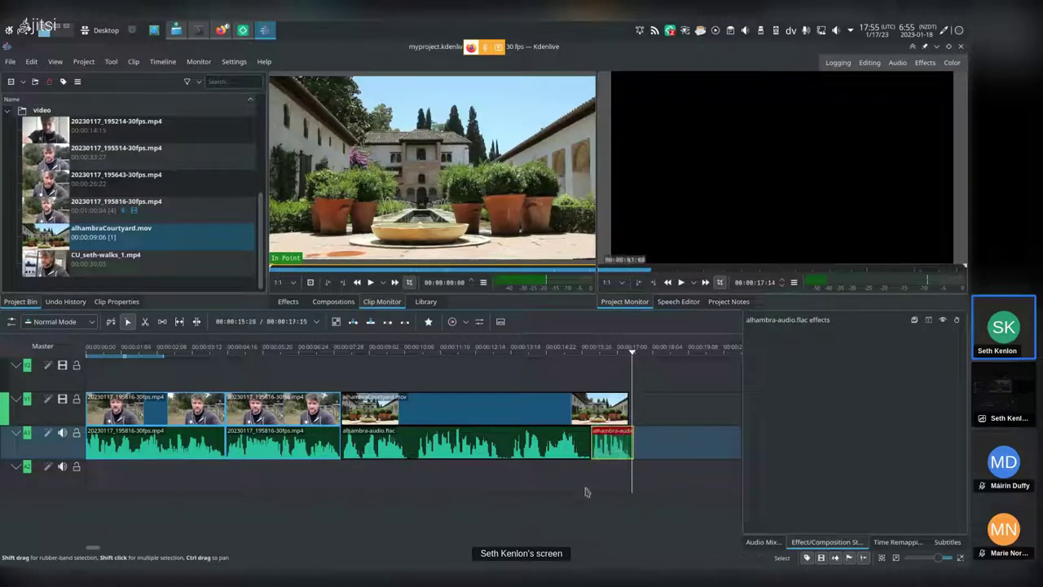
click(571, 349)
key(space)
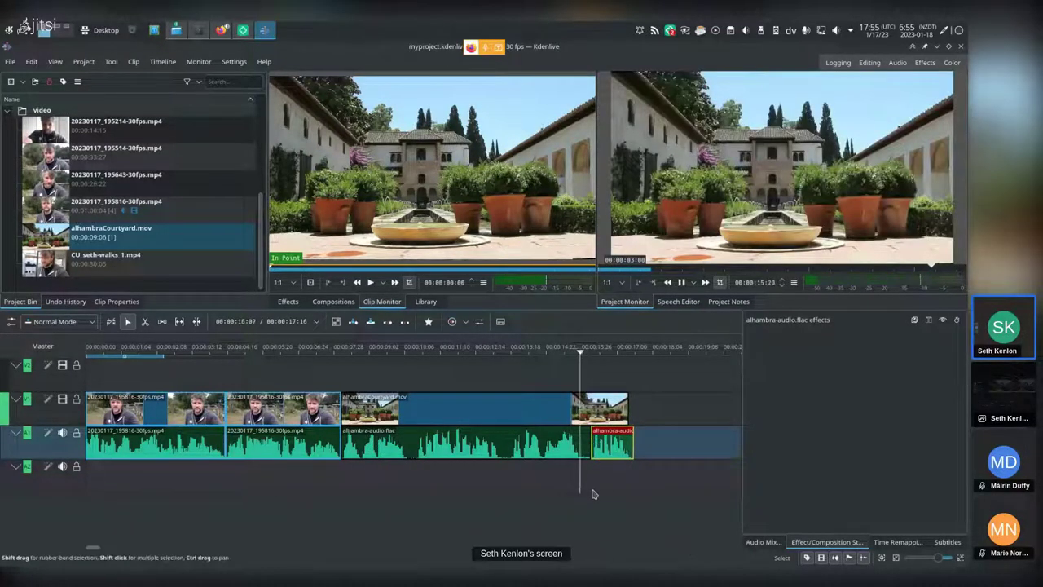
scroll(640, 430, up, 3)
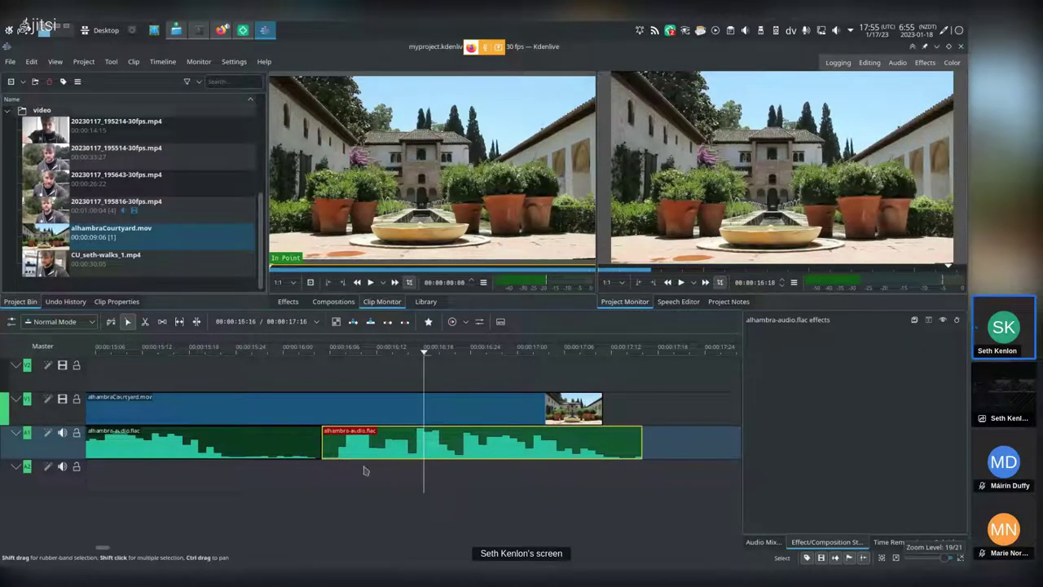
click(195, 321)
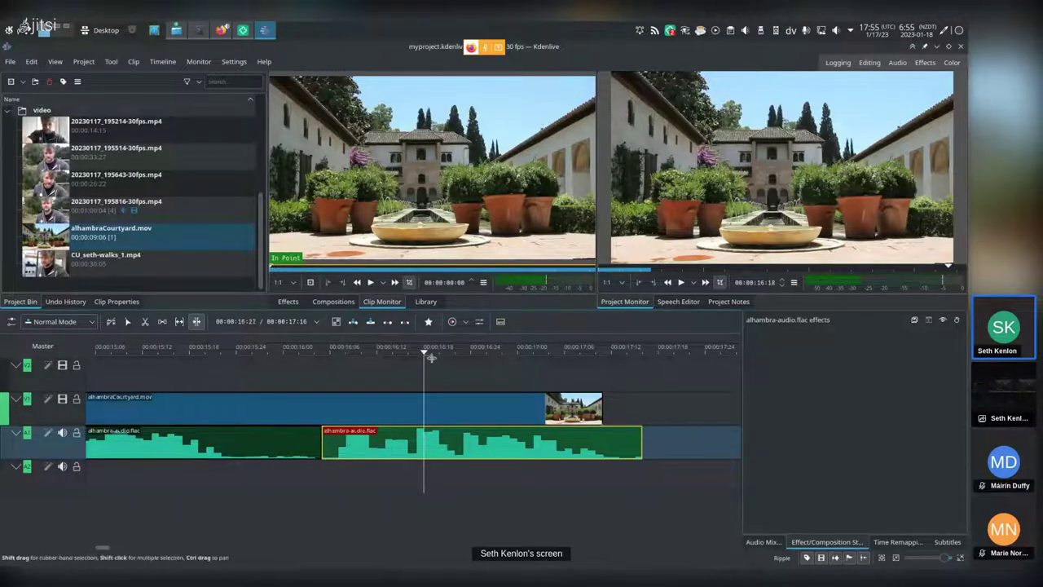
click(128, 321)
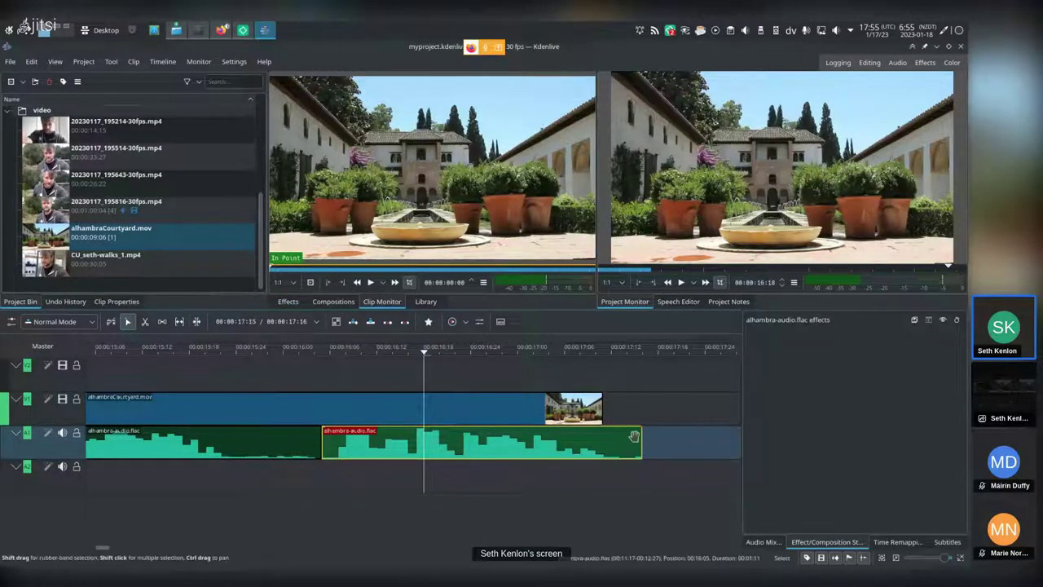
scroll(629, 441, up, 2)
scroll(629, 441, down, 2)
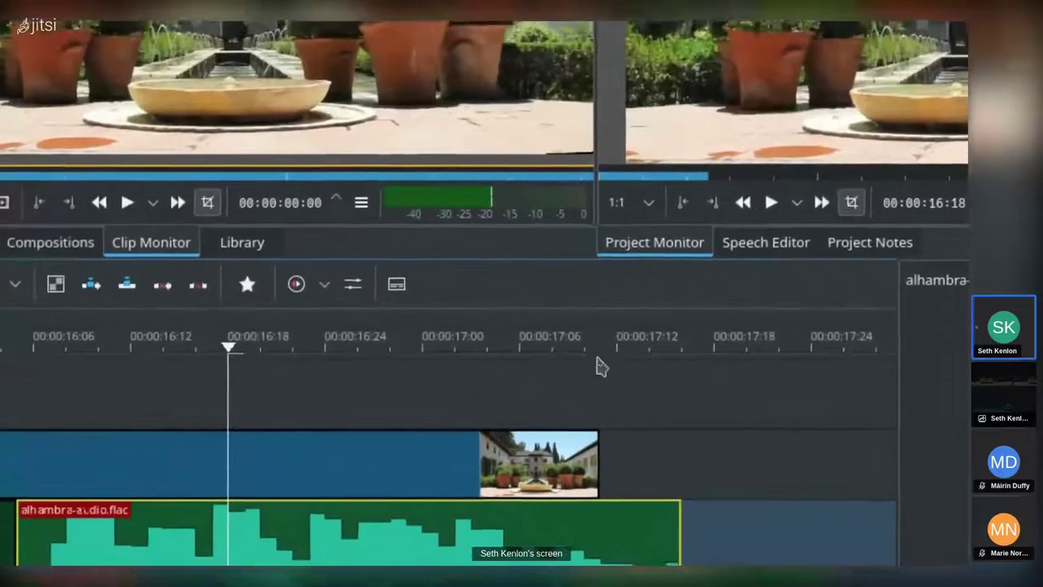
Play the timeline from just before the end of the courtyard video to hear the end of the second alhambra-audio.flac clip
click(597, 358)
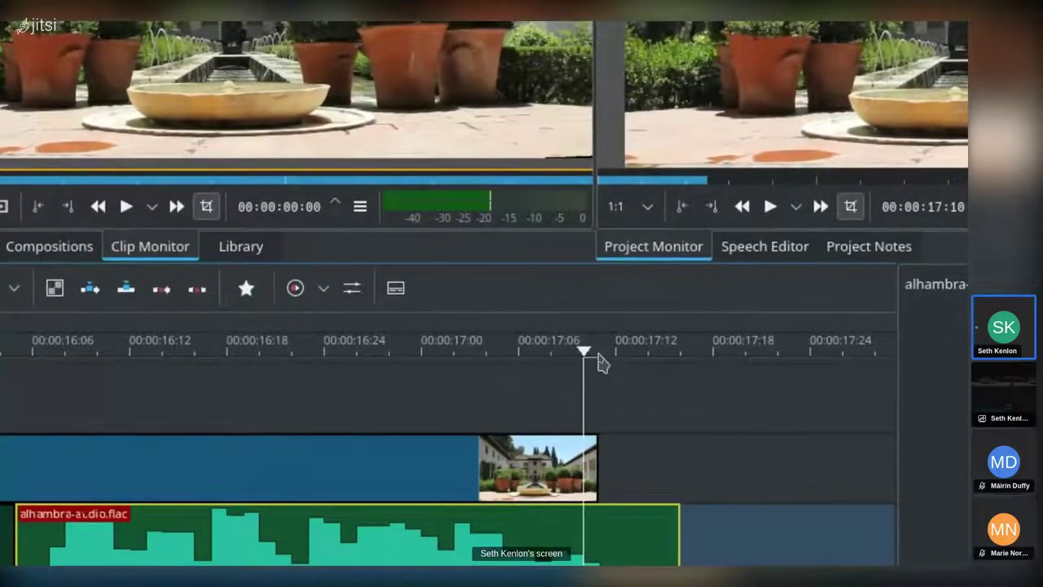
key(space)
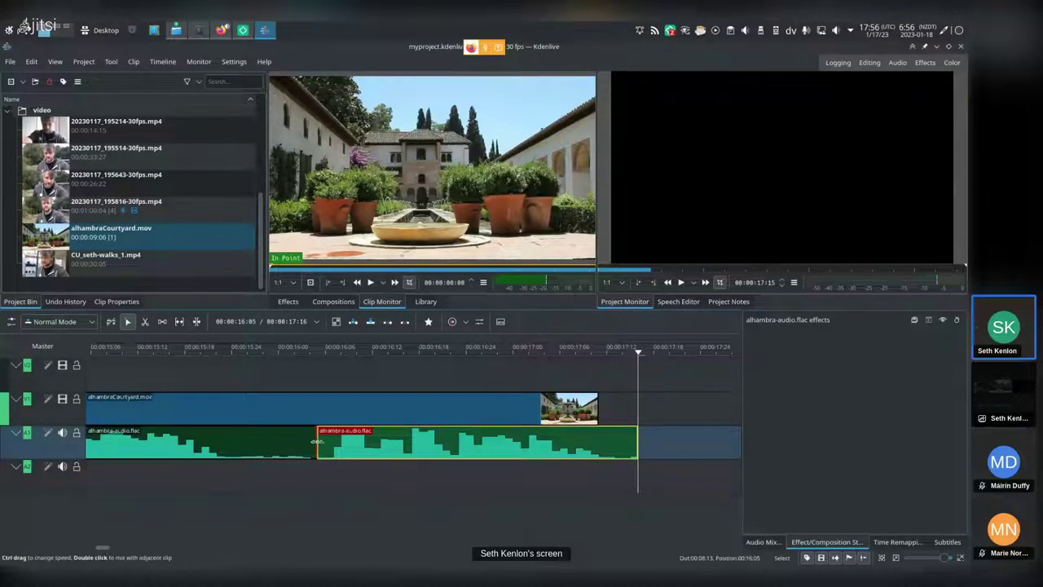
Try trimming the end of the first alhambra-audio.flac clip with the Ripple and Selection tools, and restore its length
click(198, 323)
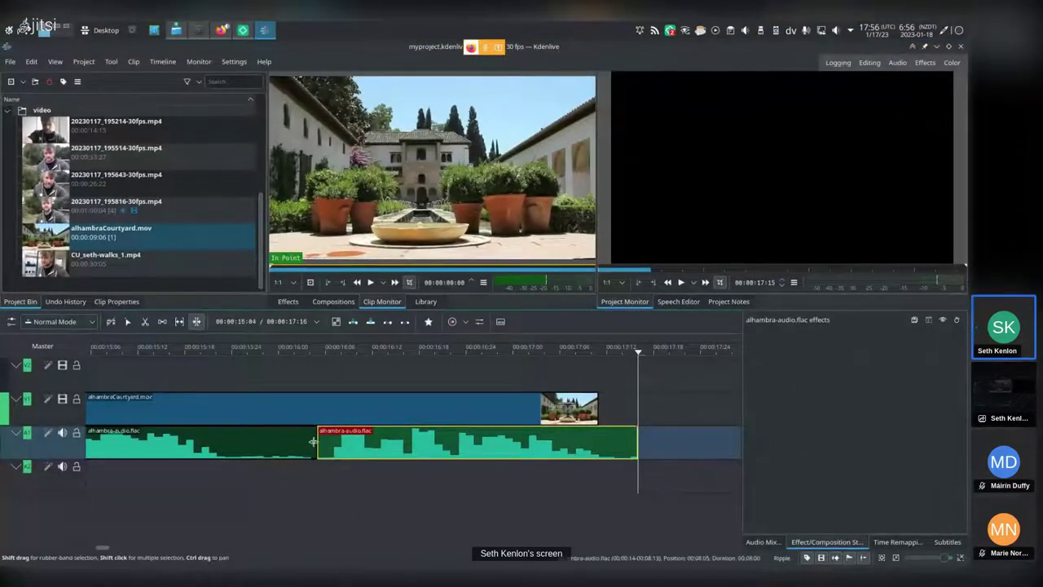
mouse_move(313, 442)
mouse_down()
mouse_move(277, 450)
mouse_move(330, 452)
mouse_move(222, 447)
mouse_move(383, 453)
mouse_move(314, 454)
mouse_up()
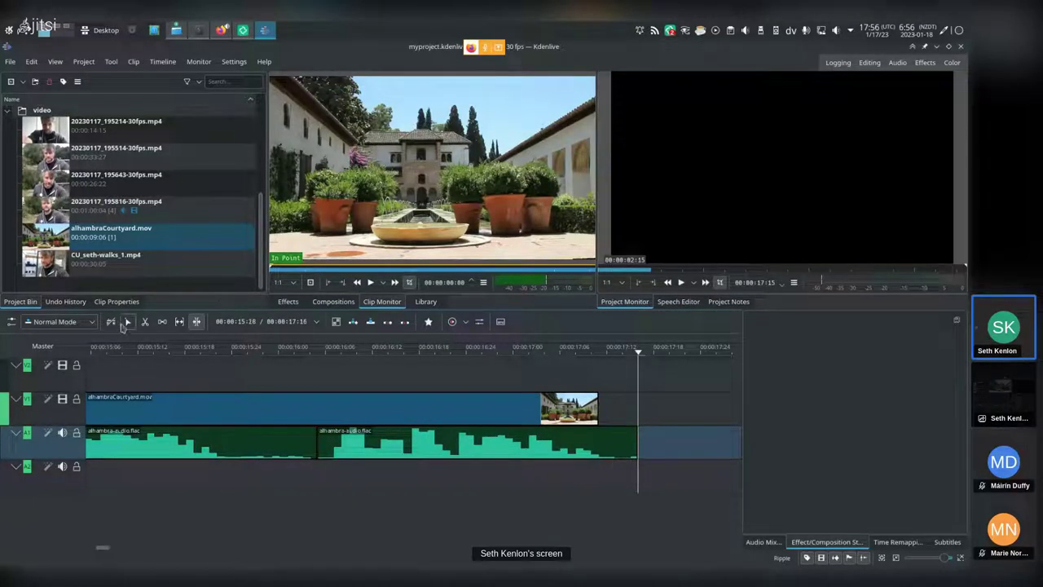
click(127, 322)
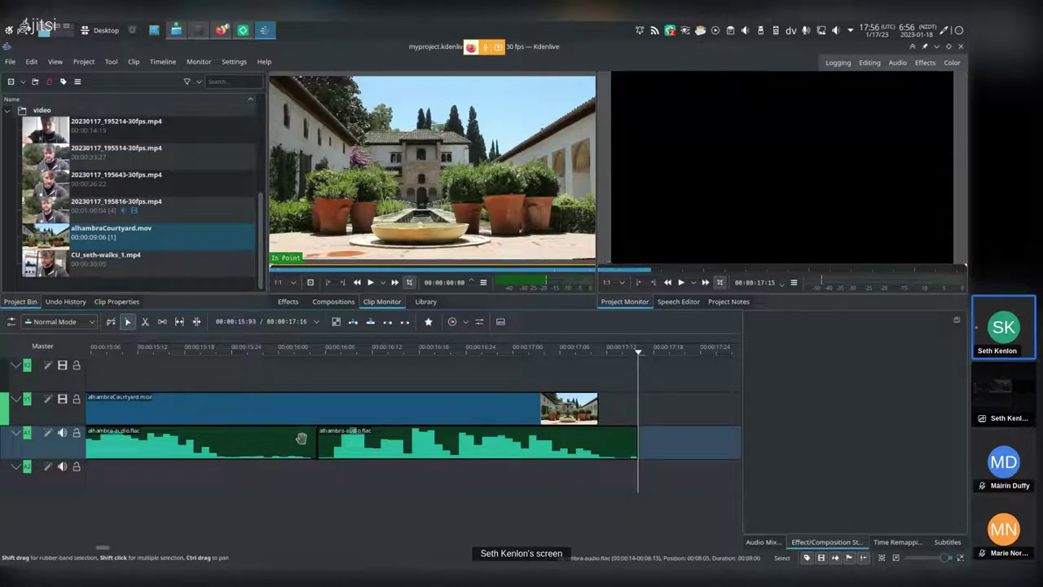
drag(316, 442, 269, 440)
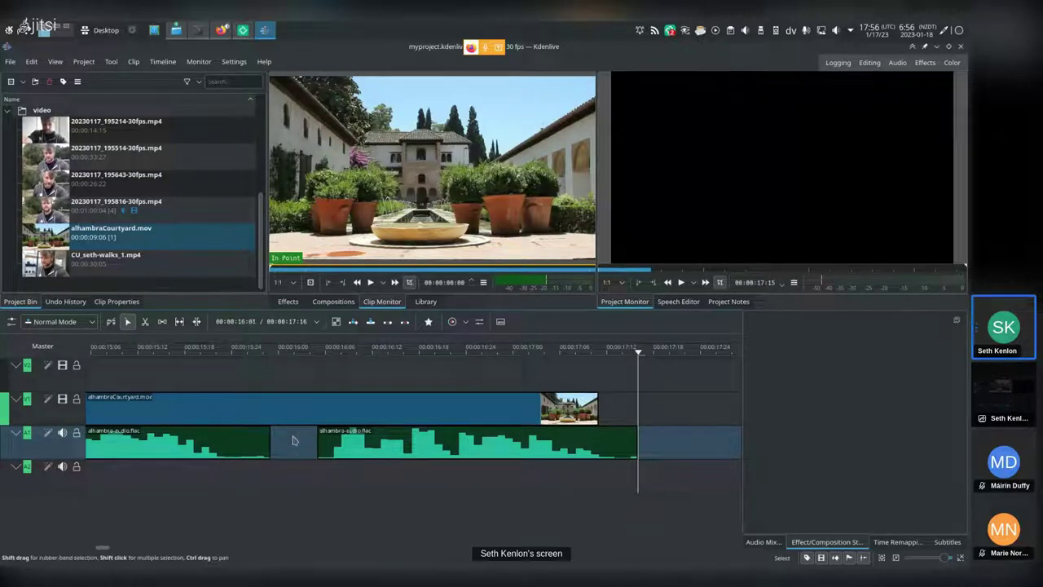
drag(341, 444, 403, 450)
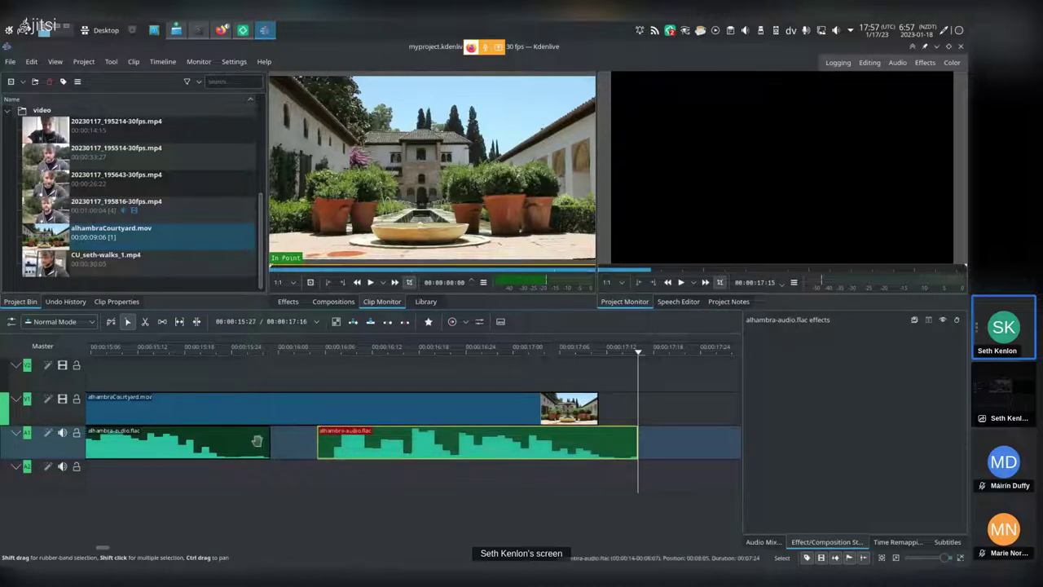
drag(269, 443, 317, 442)
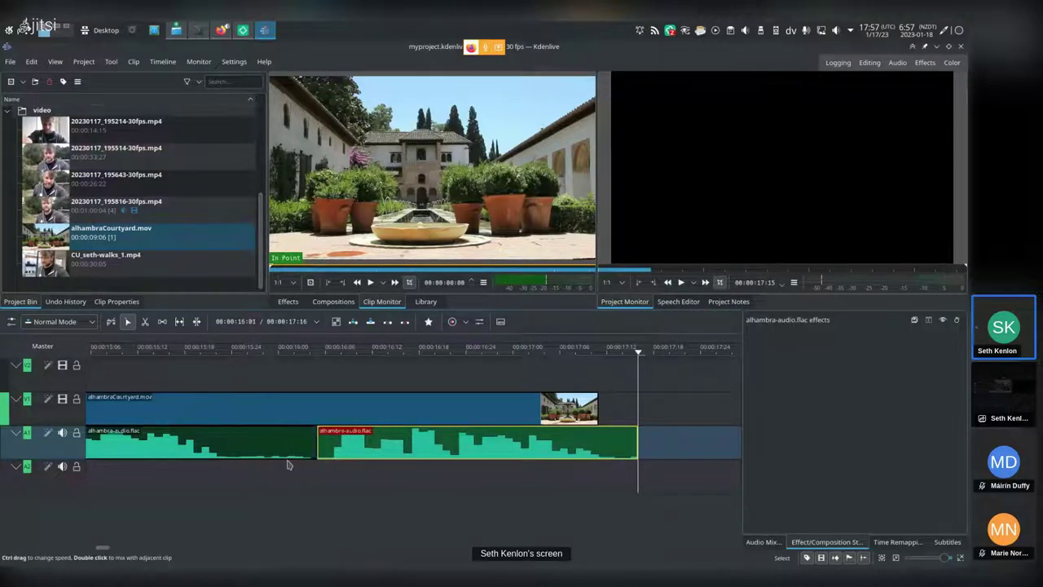
Ripple-trim the end of the first alhambra-audio.flac clip by 5 frames, pulling the following audio clip along to end with alhambraCourtyard.mov
click(196, 322)
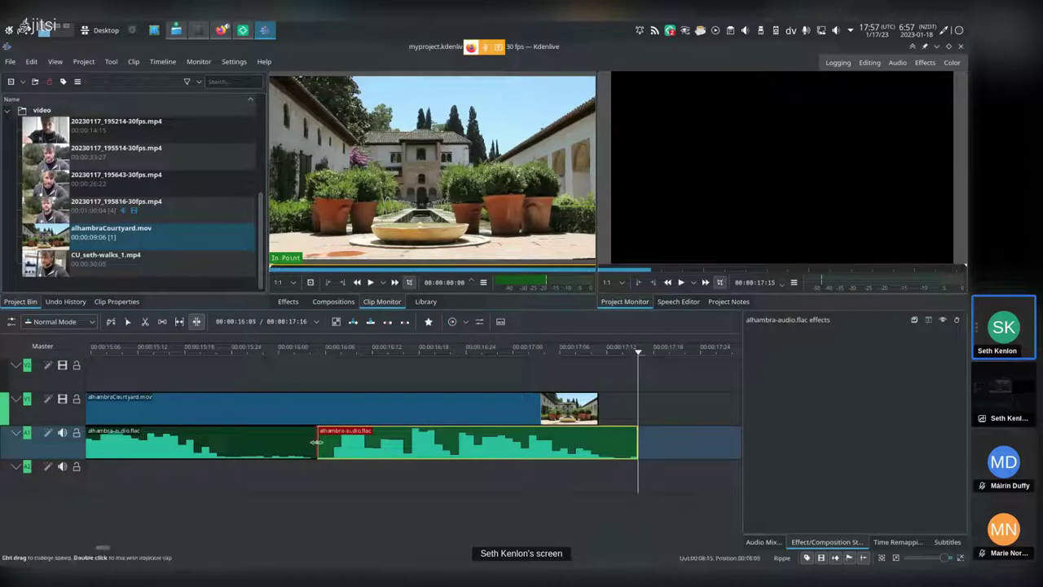
drag(312, 442, 278, 449)
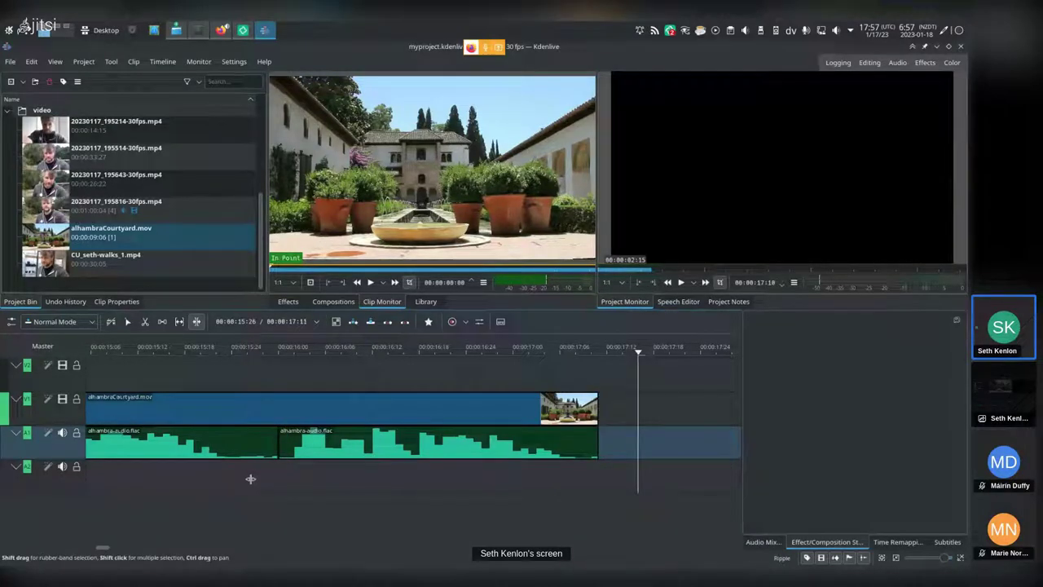
key(s)
scroll(319, 435, down, 2)
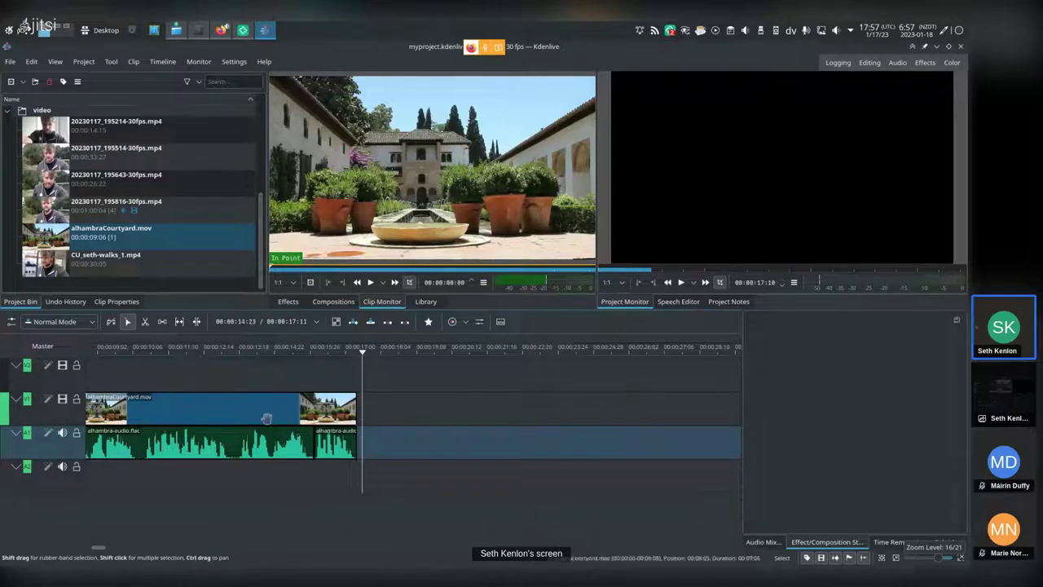
key(ctrl+z)
key(ctrl+z)
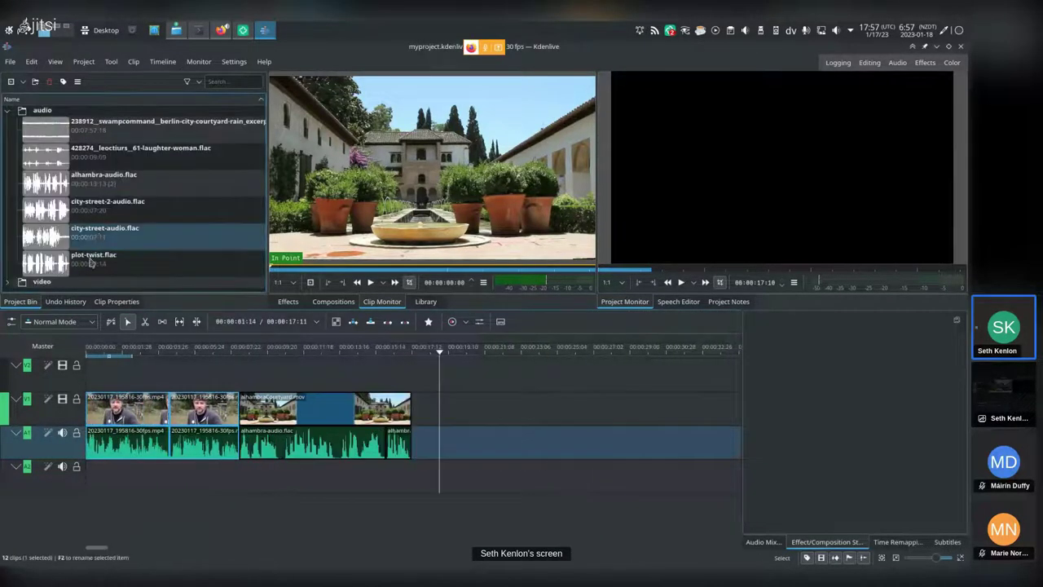
Place city-street-audio.flac on track A1 directly after the last alhambra-audio.flac clip and play back the transition
drag(94, 232, 414, 444)
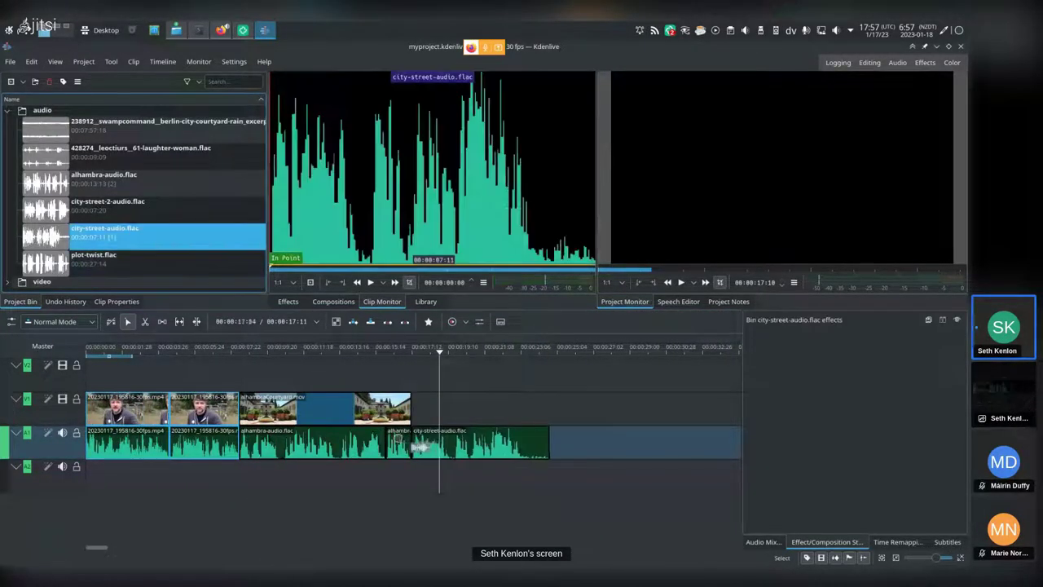
click(398, 354)
key(space)
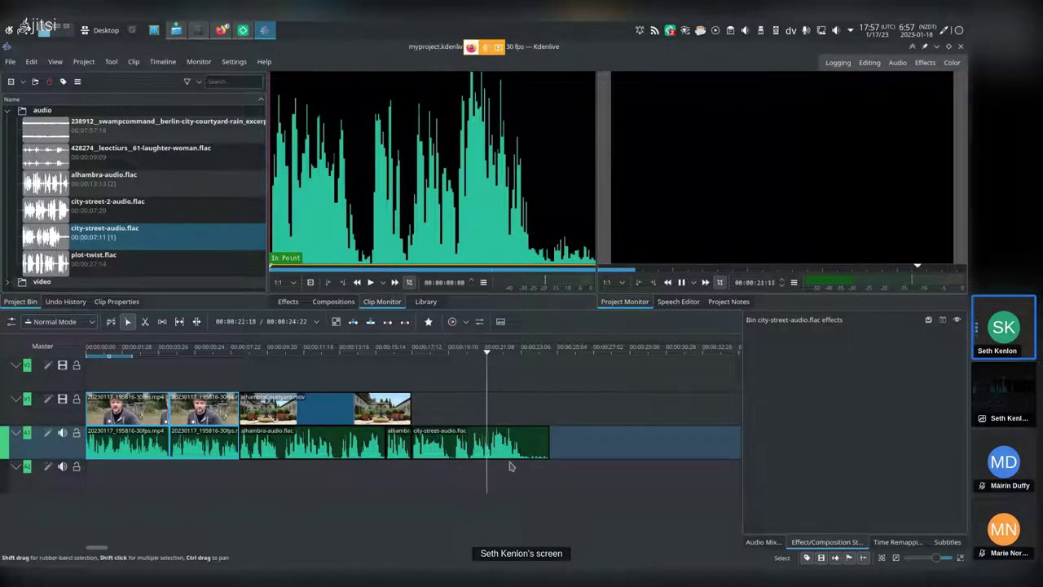
Switch to the Dolphin file manager and filter the heaps folder by "city" to look for street footage
key(super+e)
scroll(277, 260, down, 5)
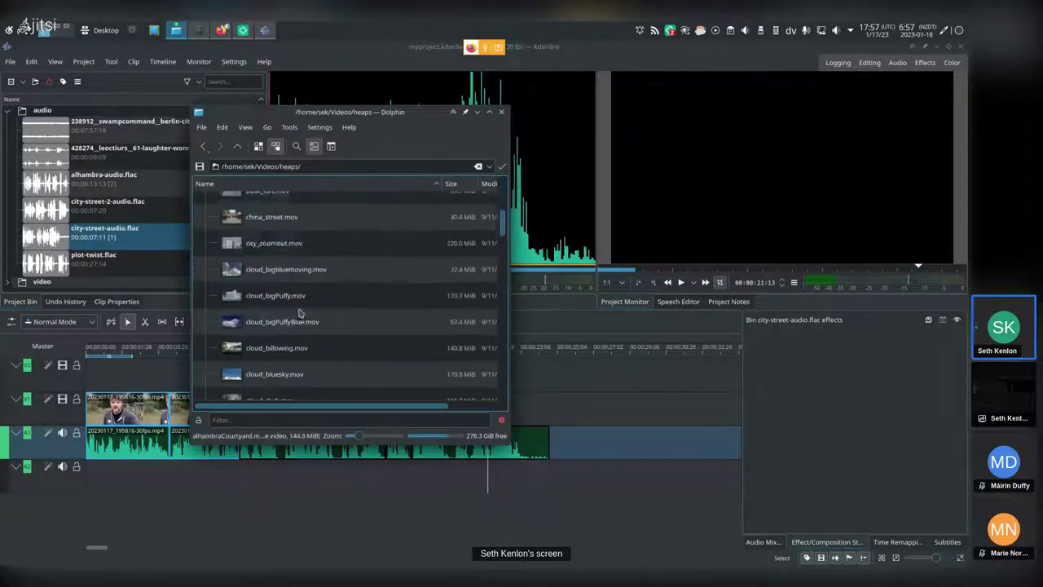
scroll(298, 302, up, 5)
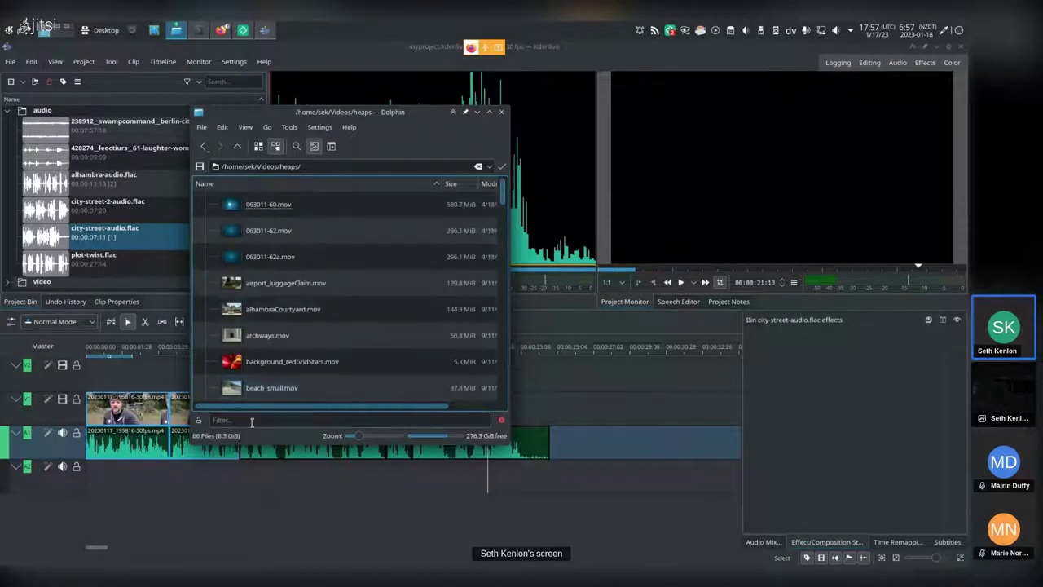
click(244, 419)
text(city)
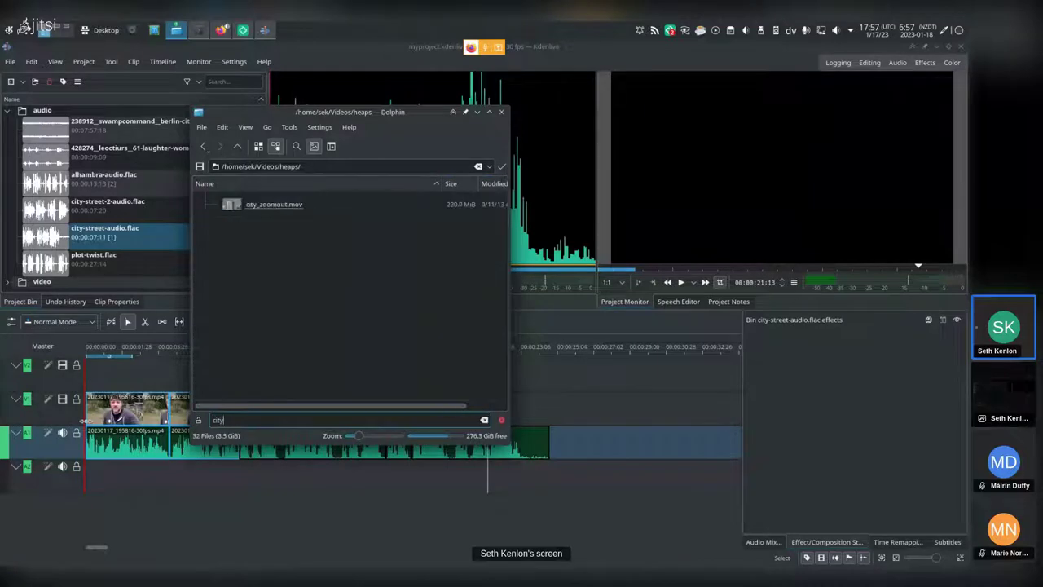
Filter the files by "stre" instead and import street_ancient.mov into the video folder of the Kdenlive project bin
key(BackSpace)
key(BackSpace)
key(BackSpace)
key(BackSpace)
text(stre)
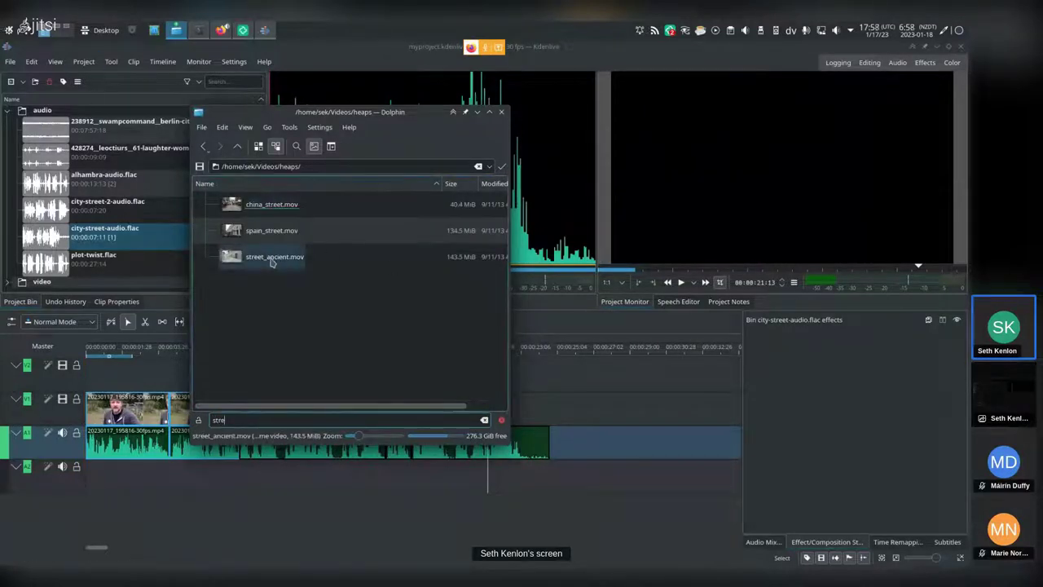
drag(271, 261, 41, 279)
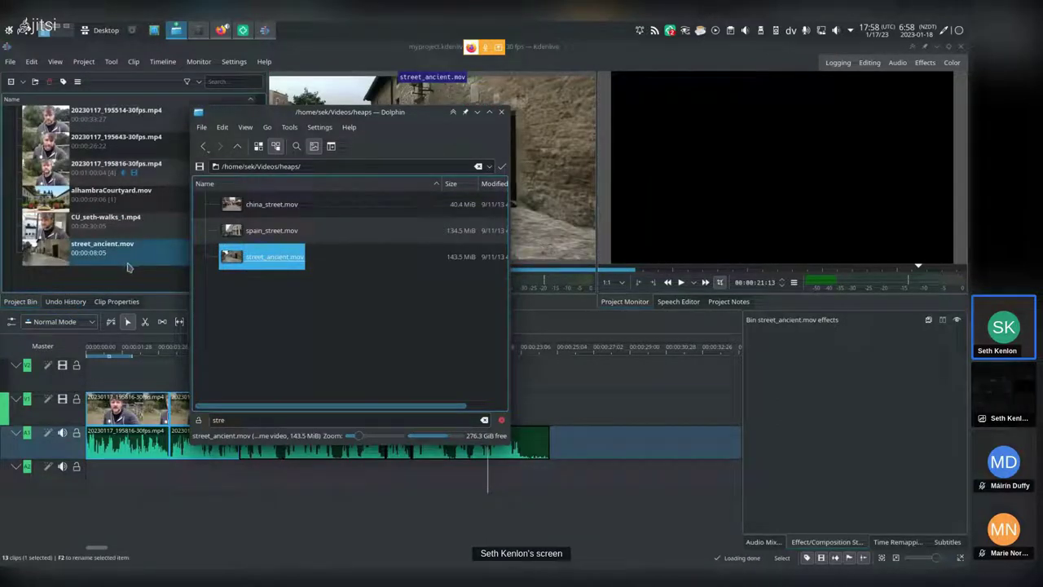
click(163, 254)
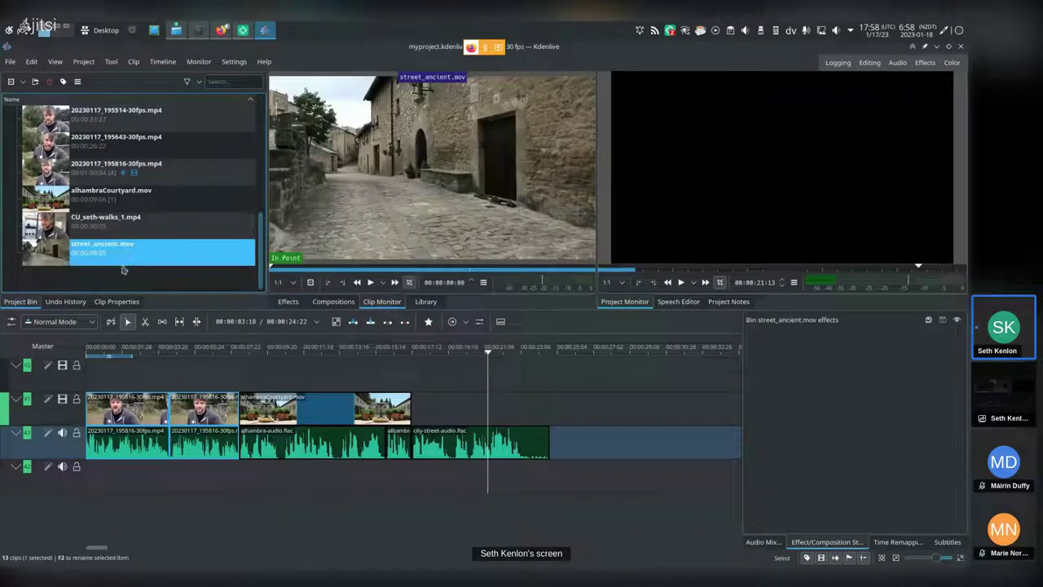
Inspect the clip properties of street_ancient.mov, including its frame rate, and return to the project bin
right_click(106, 256)
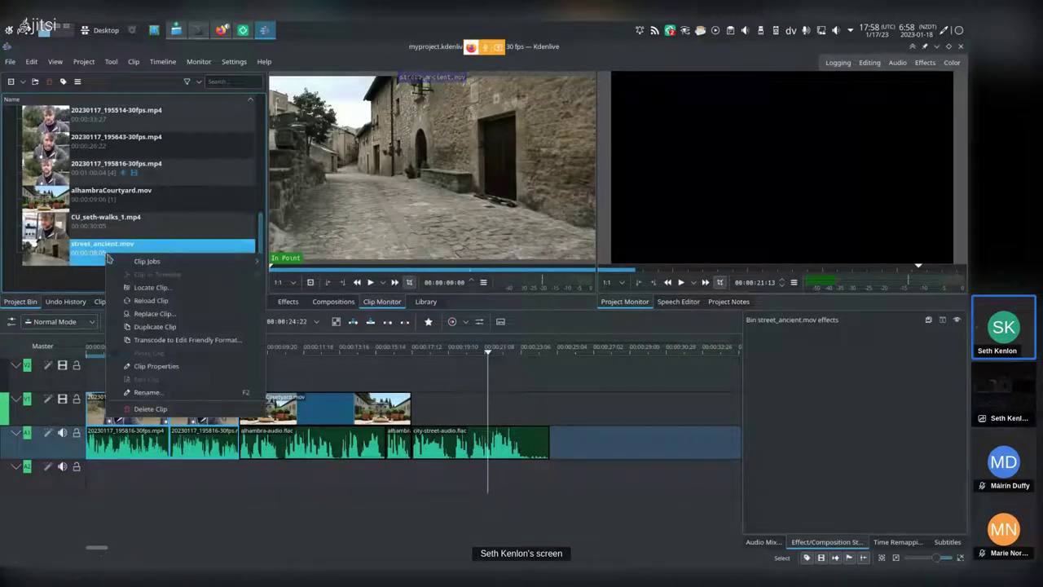
click(185, 367)
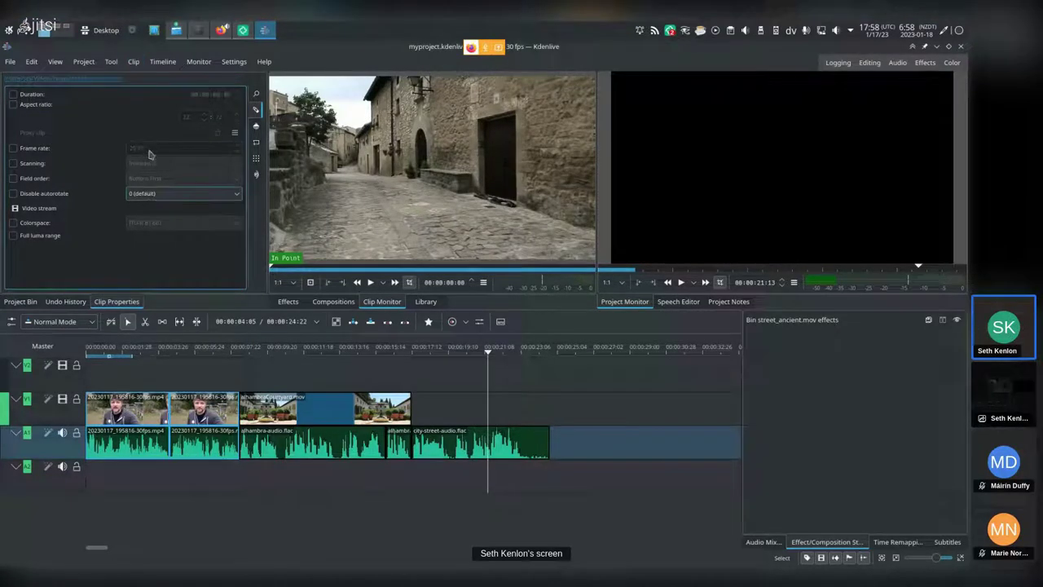
click(21, 301)
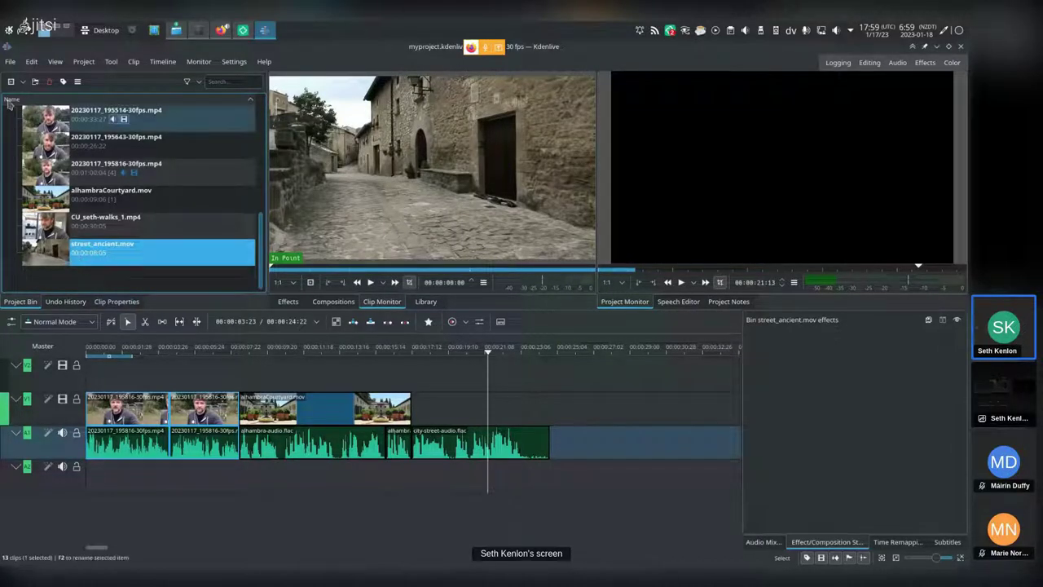
Save the project
click(10, 61)
click(35, 121)
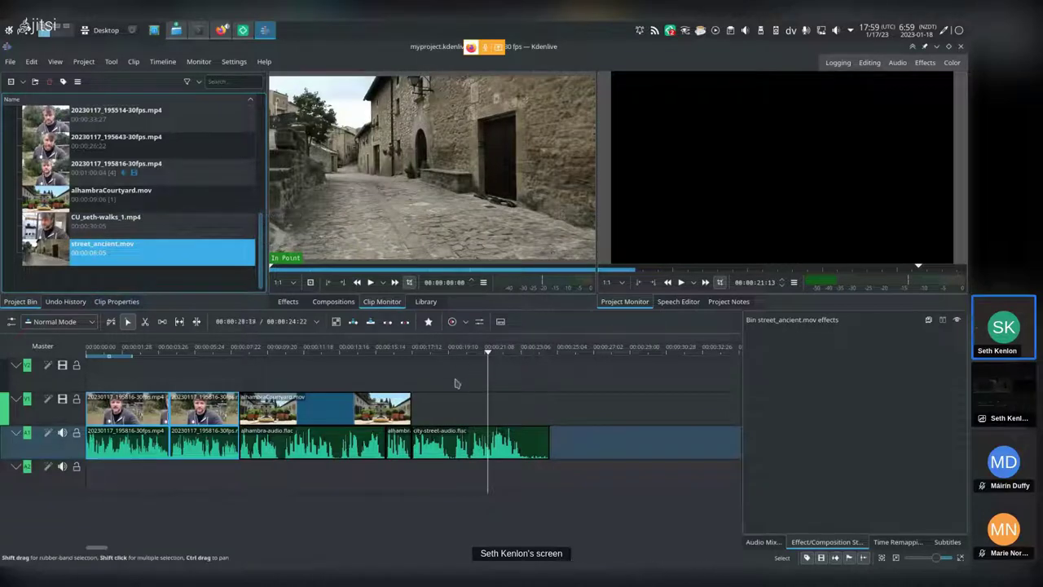
Place street_ancient.mov on V1 after alhambraCourtyard.mov, and trim it and city-street-audio.flac to end together at 00:00:23:07
click(81, 255)
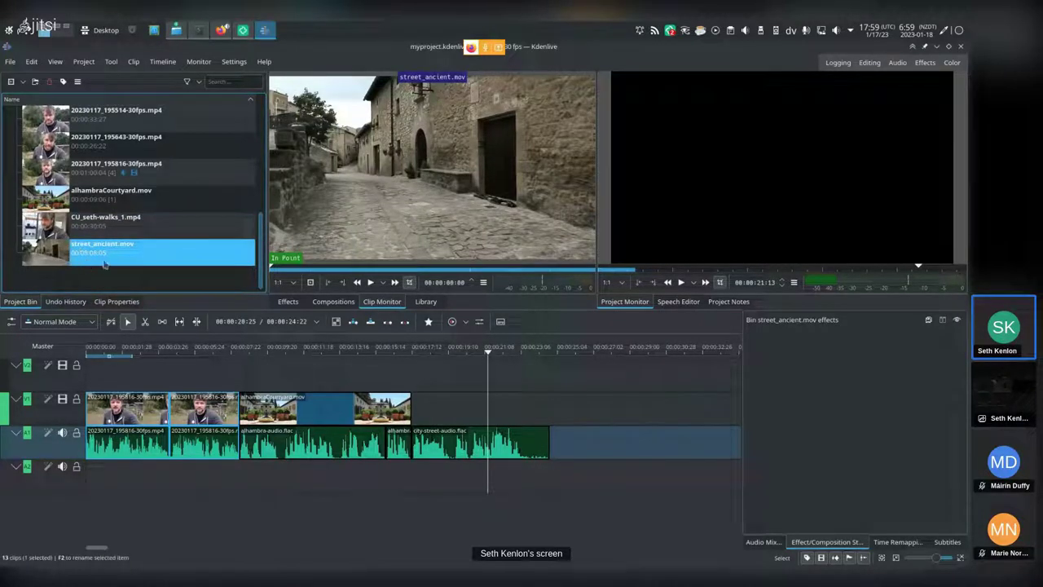
drag(104, 262, 404, 422)
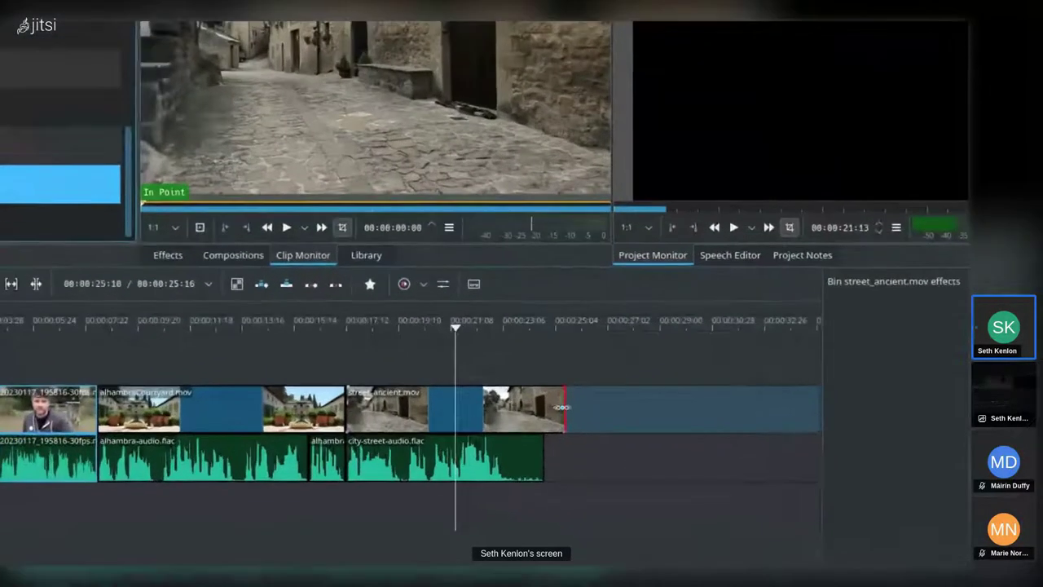
drag(562, 406, 514, 436)
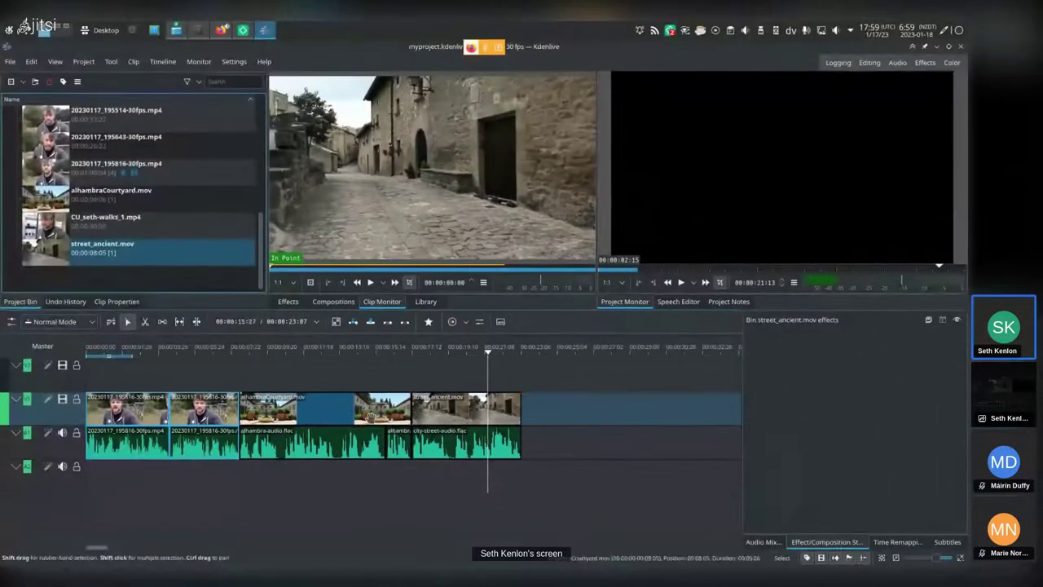
Add city-street-2-audio.flac to A1 directly after city-street-audio.flac, trimming 9 frames off its start and its end back to 00:00:30:08
scroll(17, 140, up, 5)
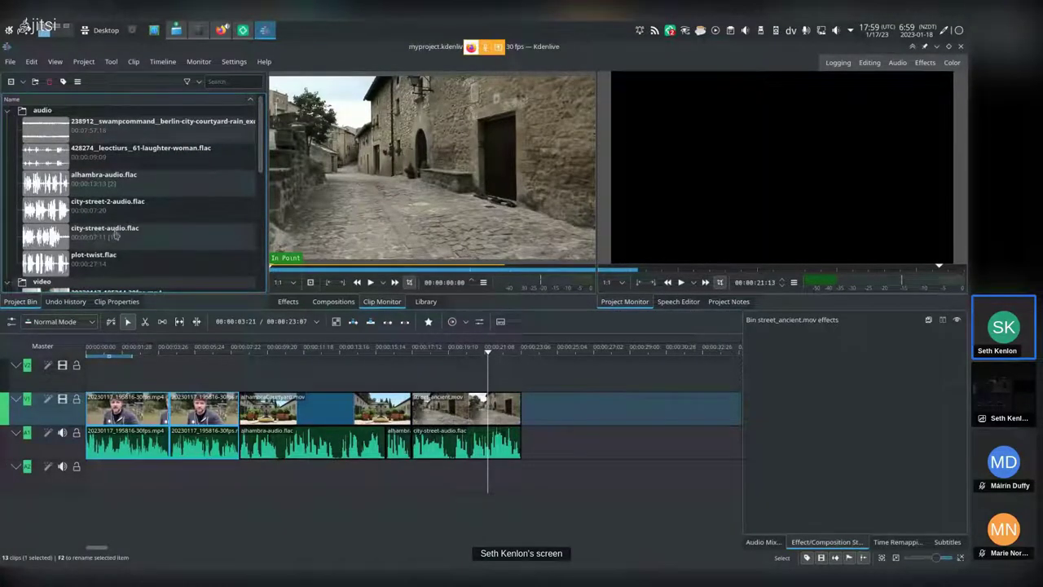
drag(87, 211, 526, 454)
scroll(551, 445, up, 4)
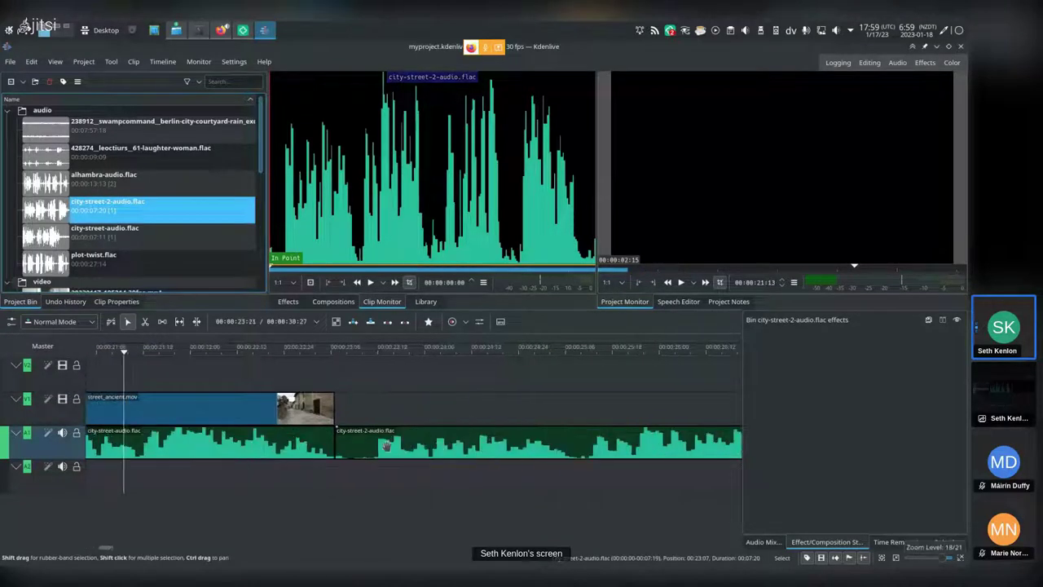
mouse_move(335, 445)
mouse_down()
mouse_move(372, 447)
mouse_move(349, 446)
mouse_up()
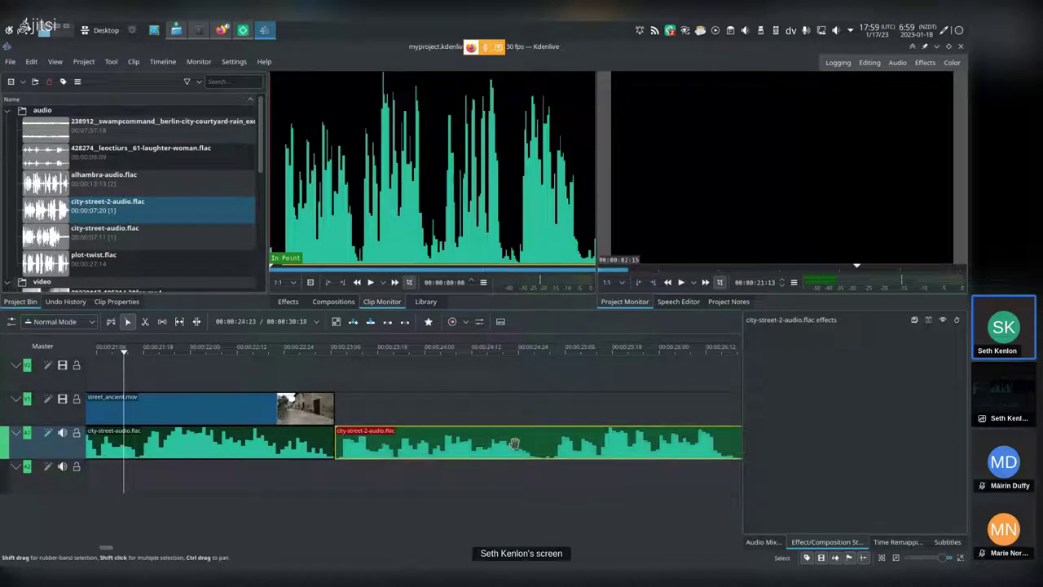
scroll(514, 444, down, 3)
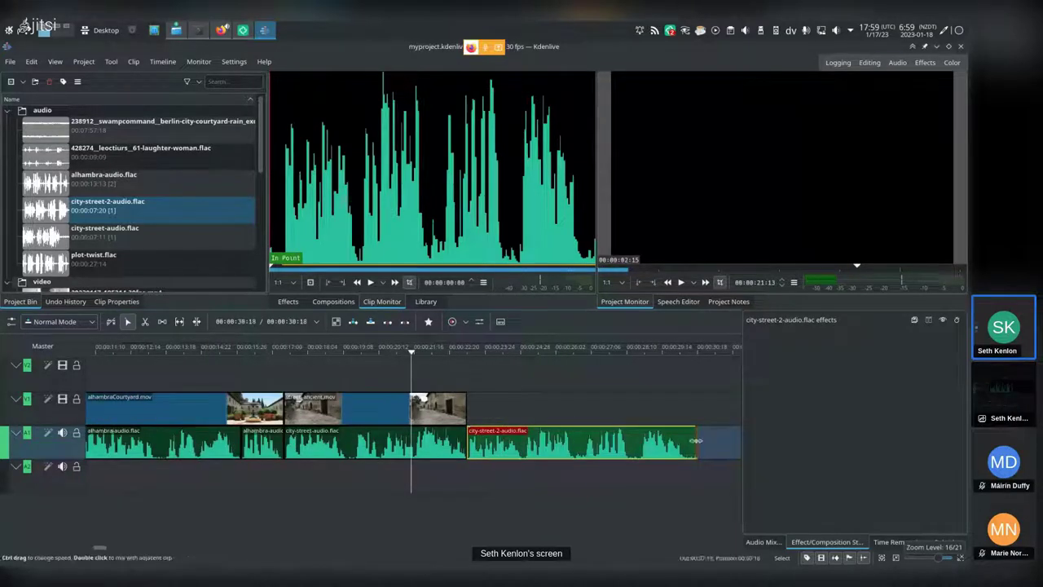
drag(698, 444, 685, 442)
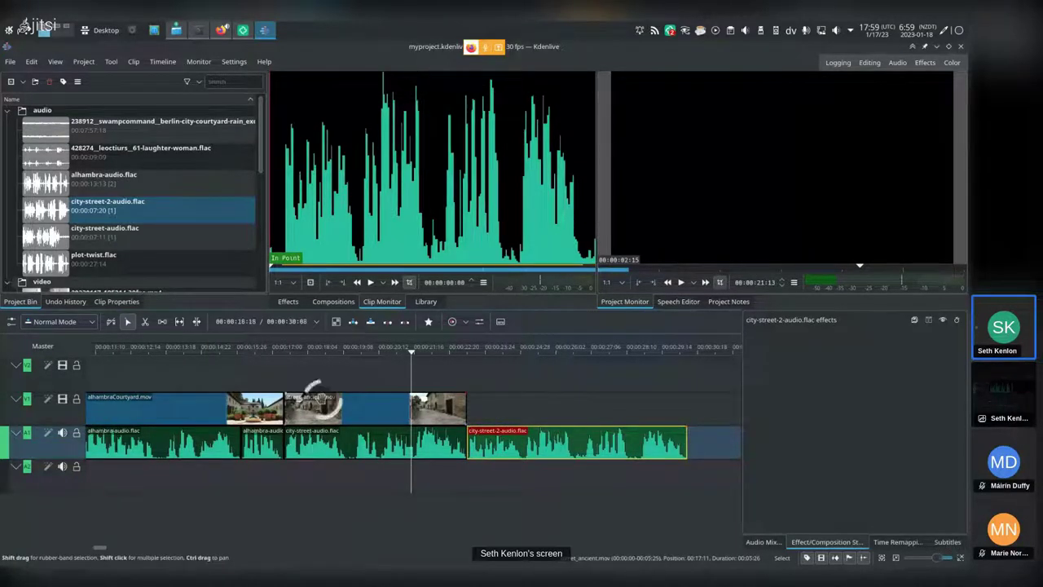
Play back the transition from the end of street_ancient.mov into city-street-2-audio.flac
scroll(326, 400, down, 1)
key(space)
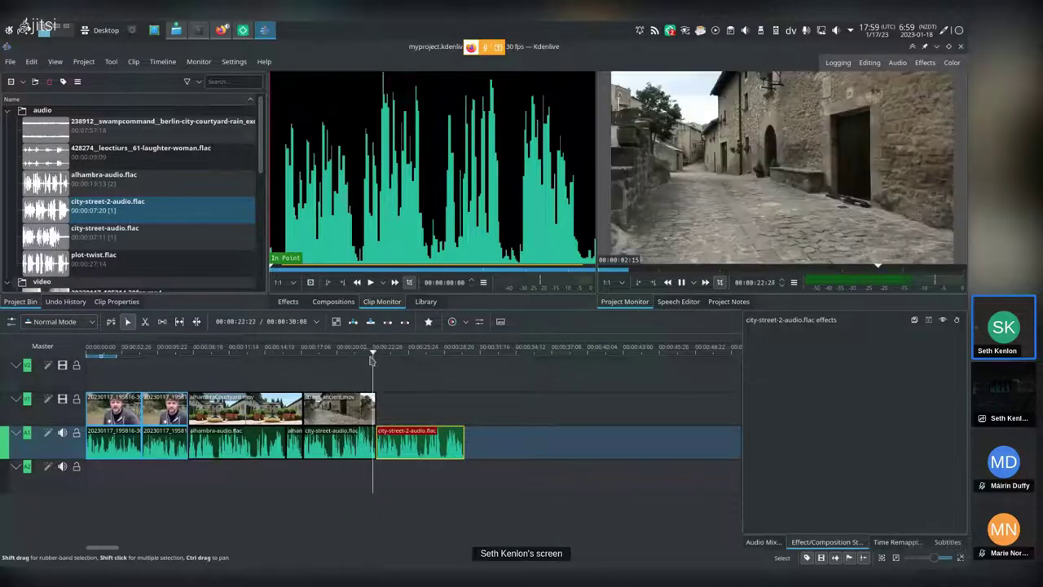
key(space)
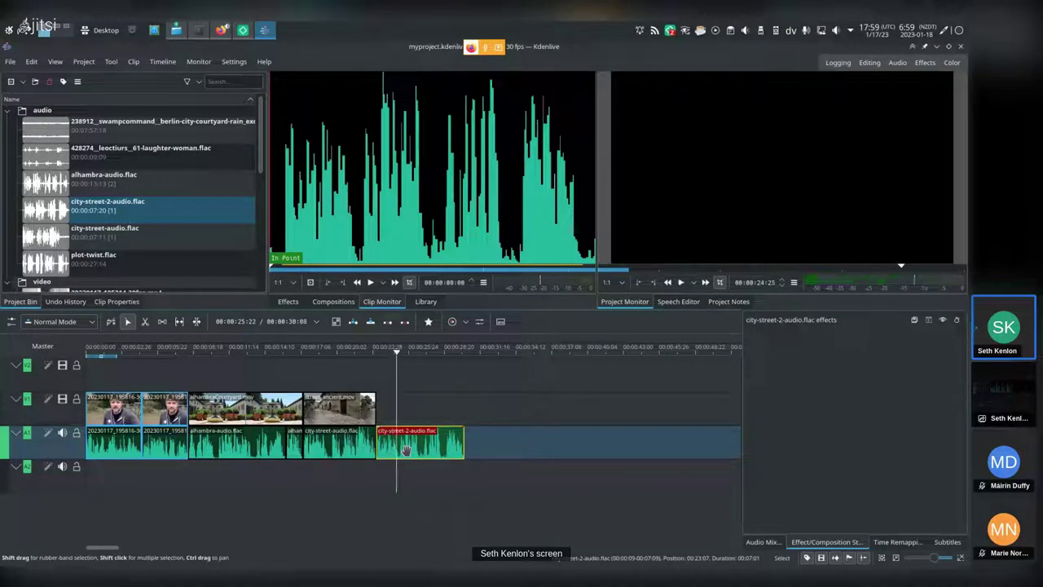
Import greece_traffic.mov from the heaps folder in Dolphin into the project's video folder, and place it on V1 trimmed to match city-street-2-audio.flac
key(alt+Tab)
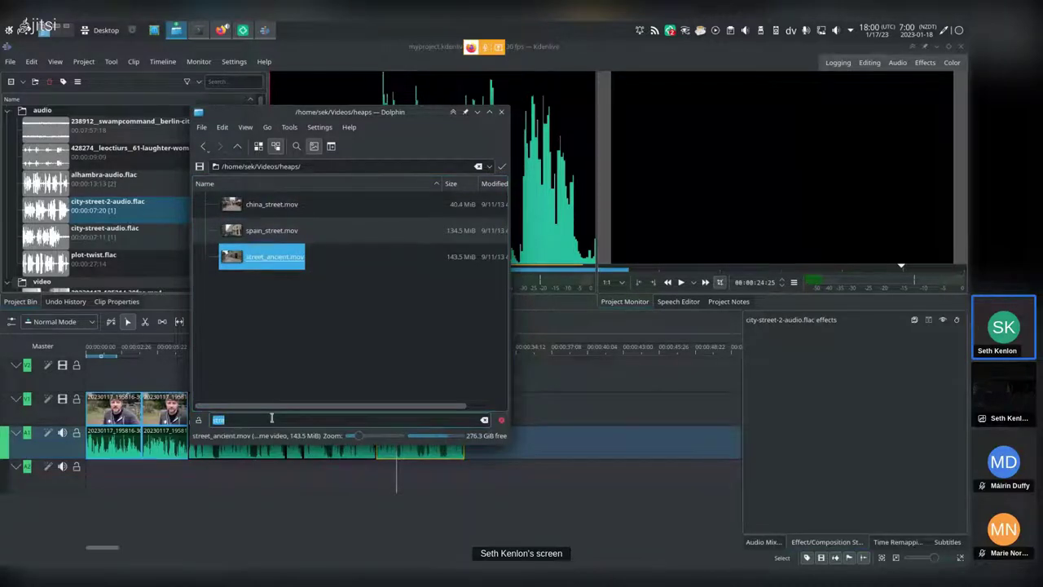
text(gree)
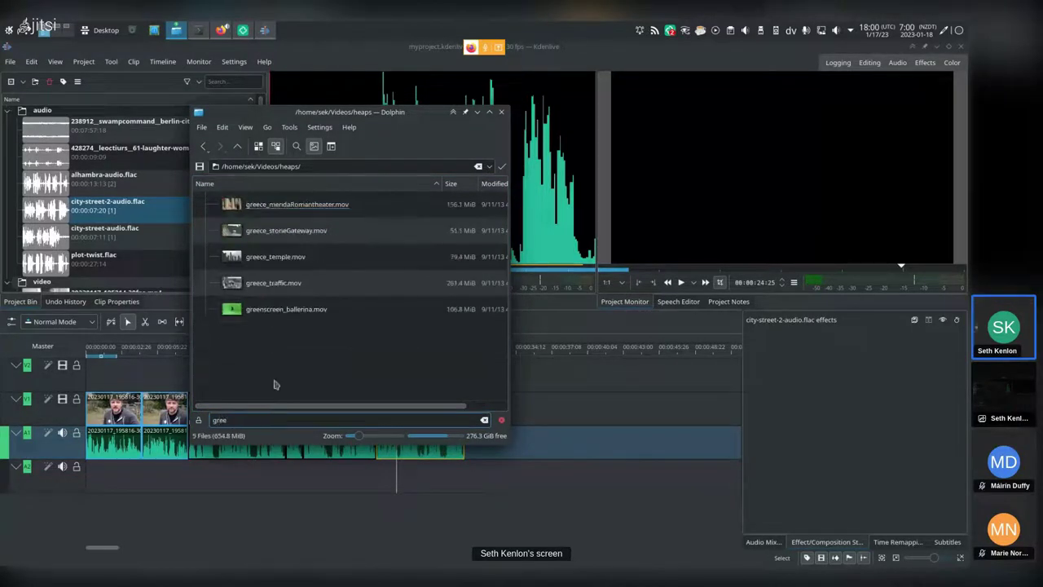
click(260, 284)
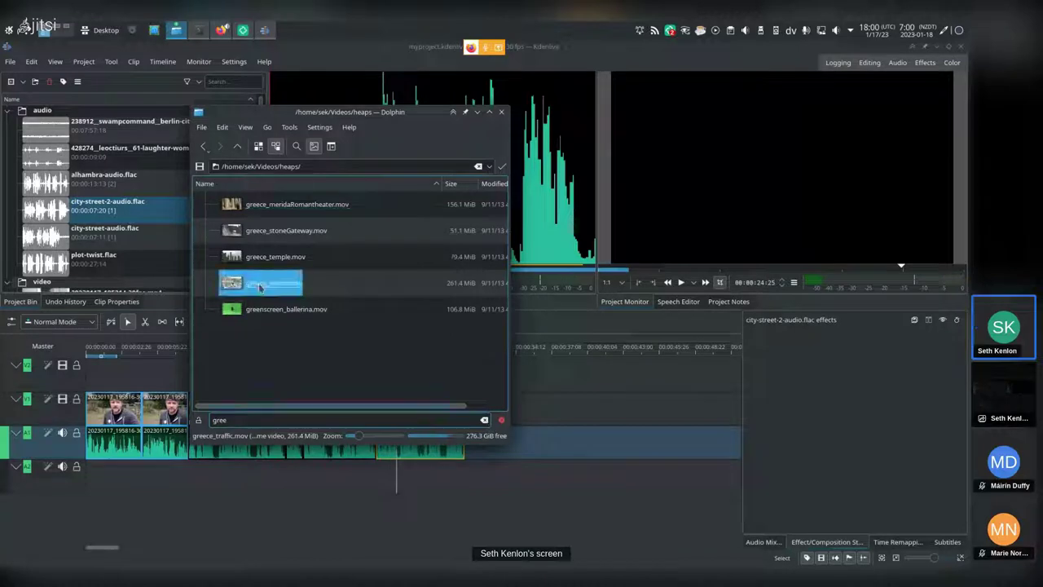
drag(260, 286, 70, 285)
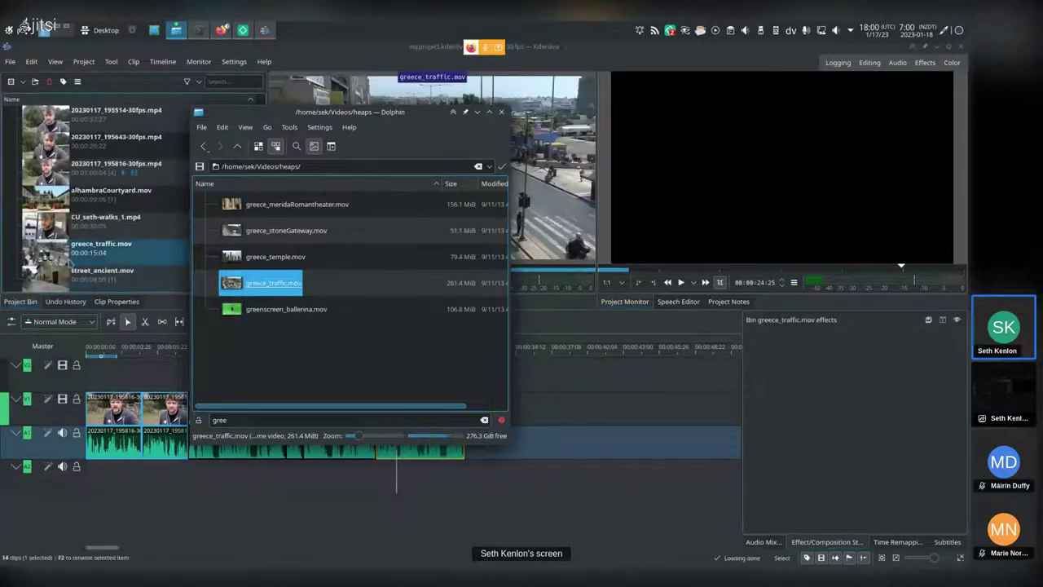
drag(96, 252, 464, 410)
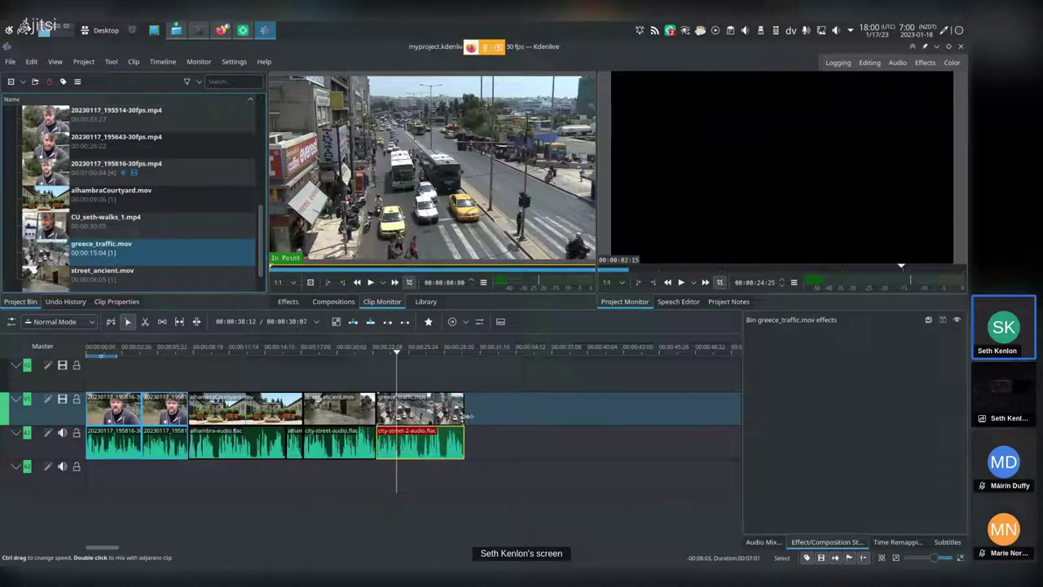
Add plot-twist.flac to A1 directly after city-street-2-audio.flac and play back the transition into it
key(alt+Tab)
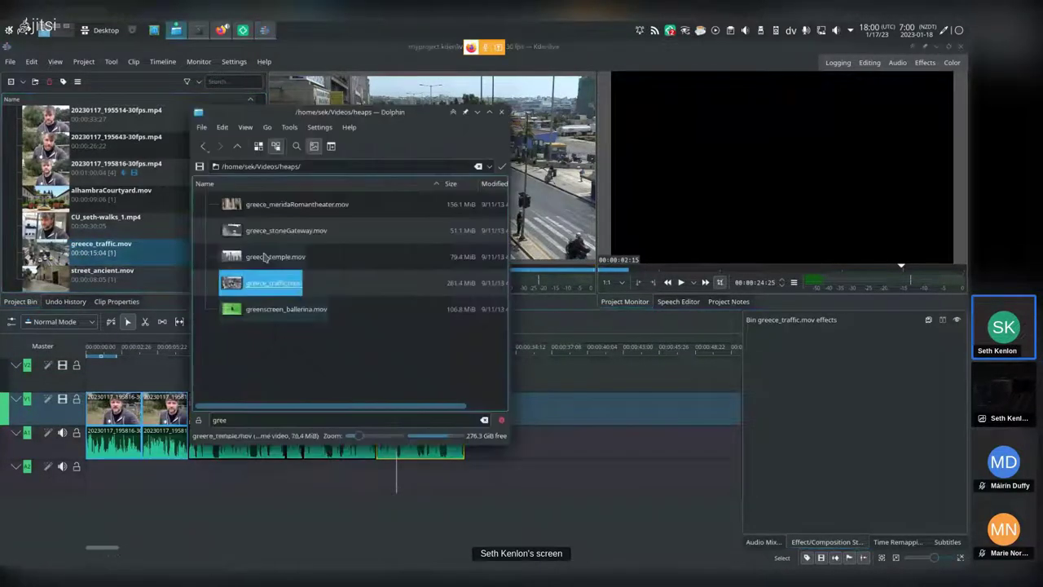
key(alt+Tab)
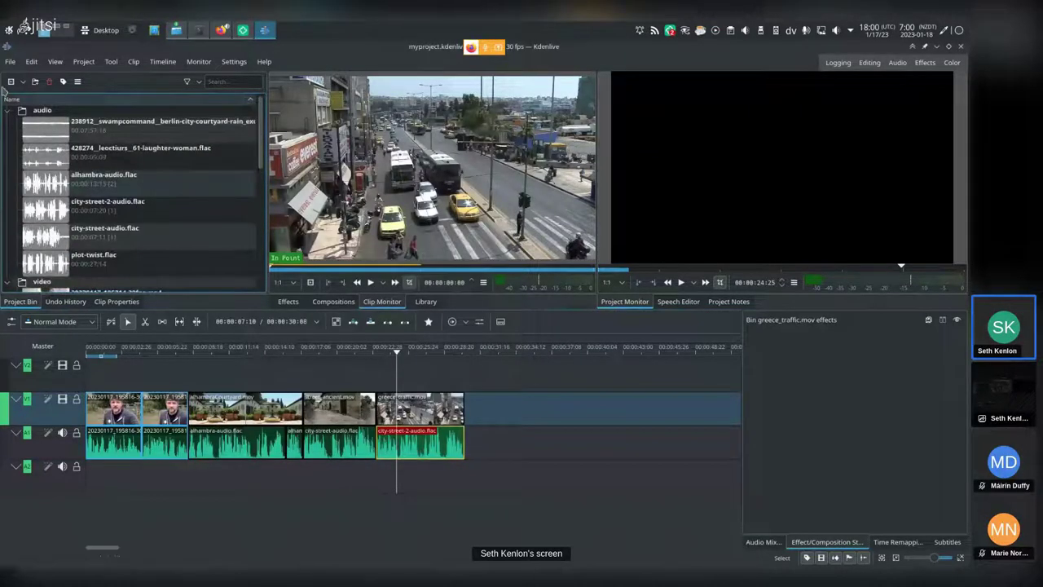
scroll(123, 229, down, 2)
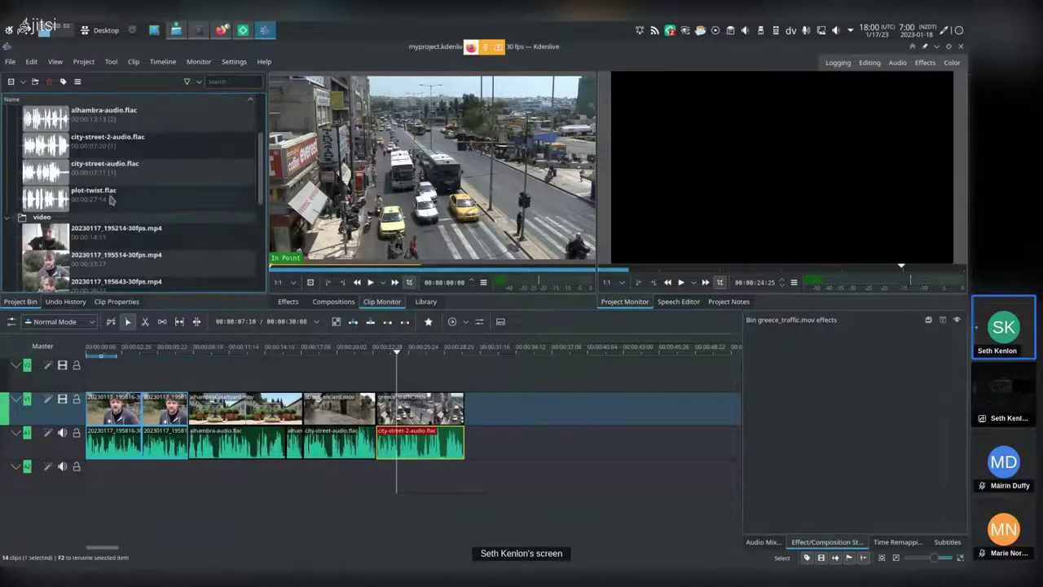
scroll(93, 199, up, 2)
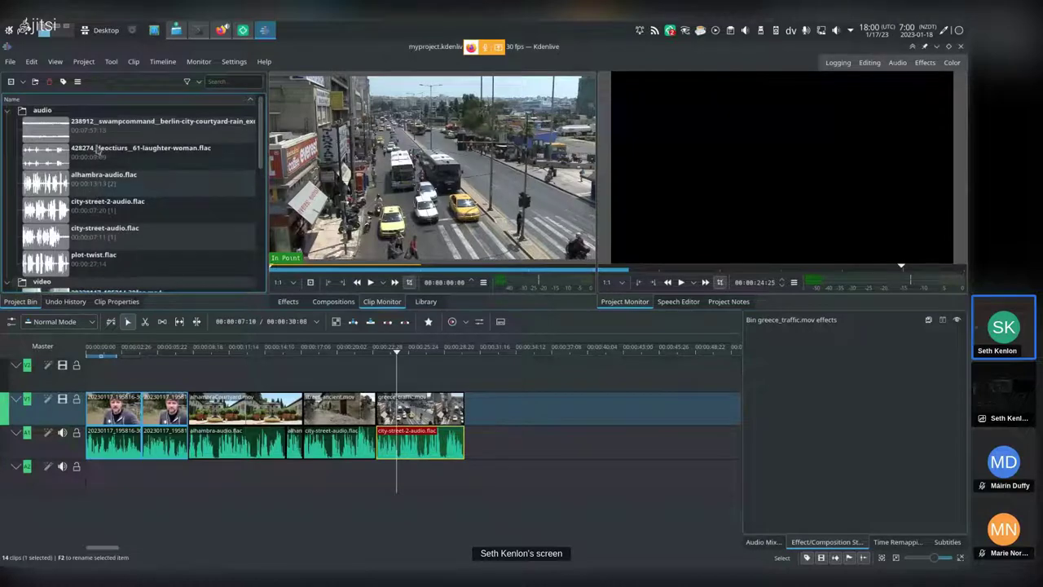
scroll(102, 185, down, 2)
drag(88, 198, 466, 440)
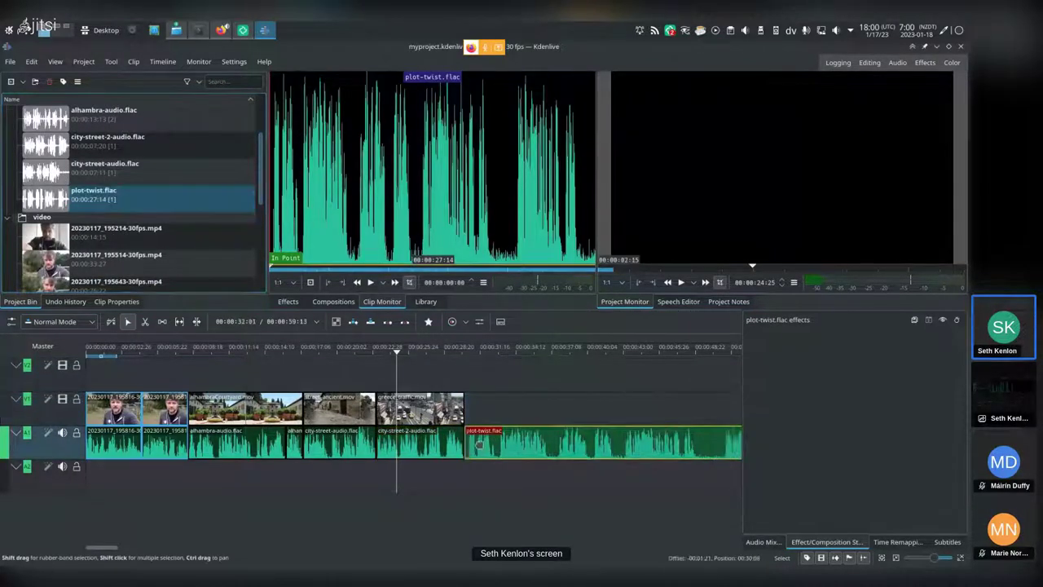
click(451, 349)
key(space)
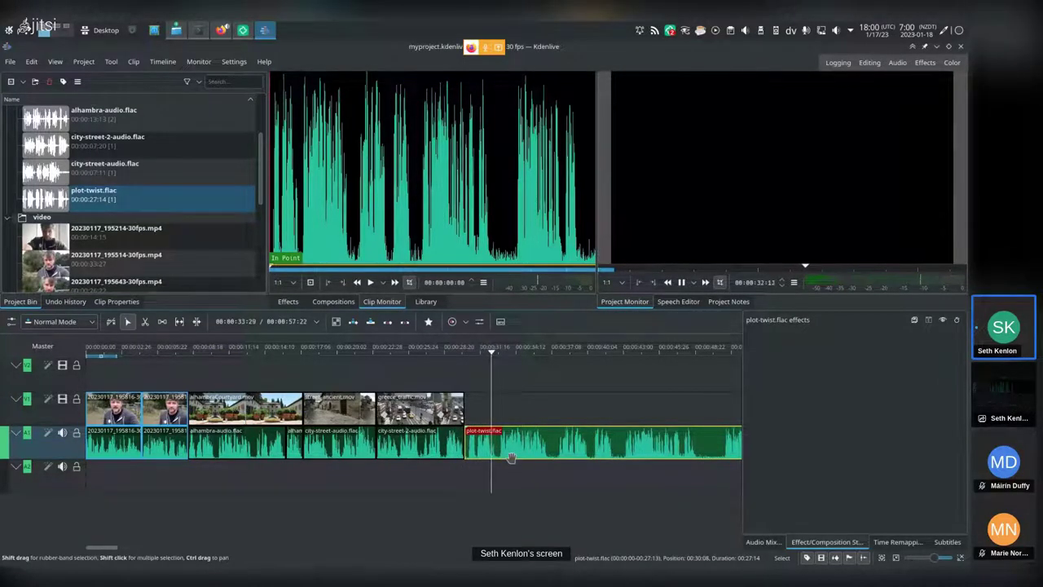
key(space)
Filter the heaps folder in Dolphin for "bic" and place manWoman_bicycles.mov on V1 above plot-twist.flac, starting at 00:00:34:05
key(alt+Tab)
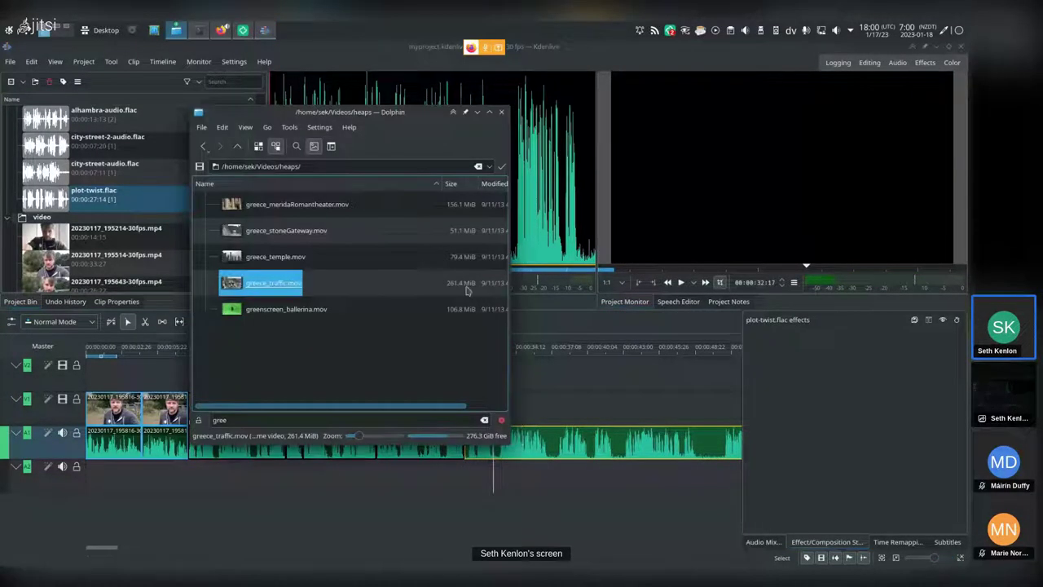
double_click(299, 420)
text(bic)
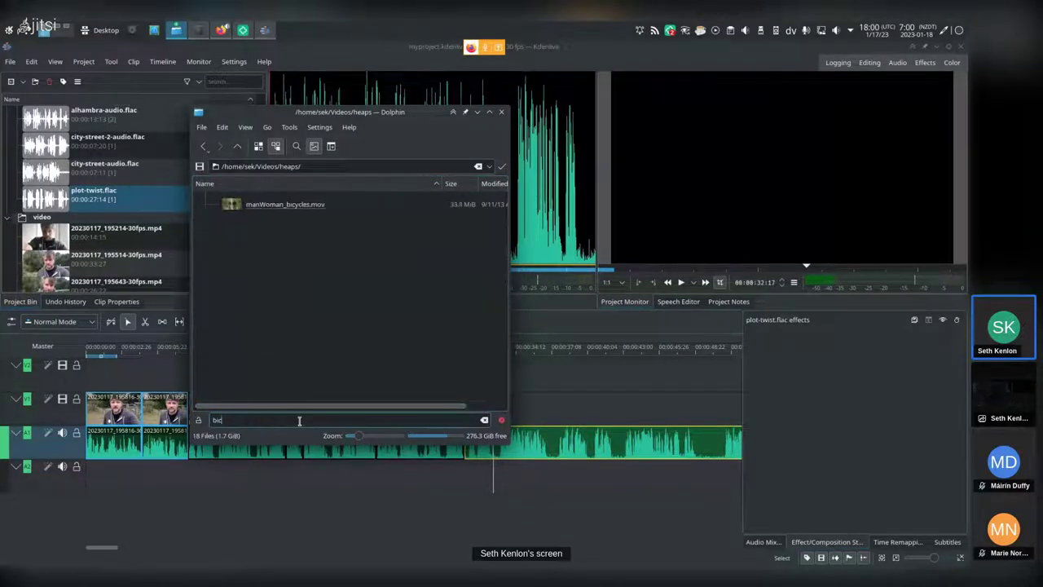
mouse_move(260, 205)
mouse_down()
mouse_move(43, 243)
mouse_move(77, 260)
mouse_move(263, 247)
mouse_move(266, 215)
mouse_up()
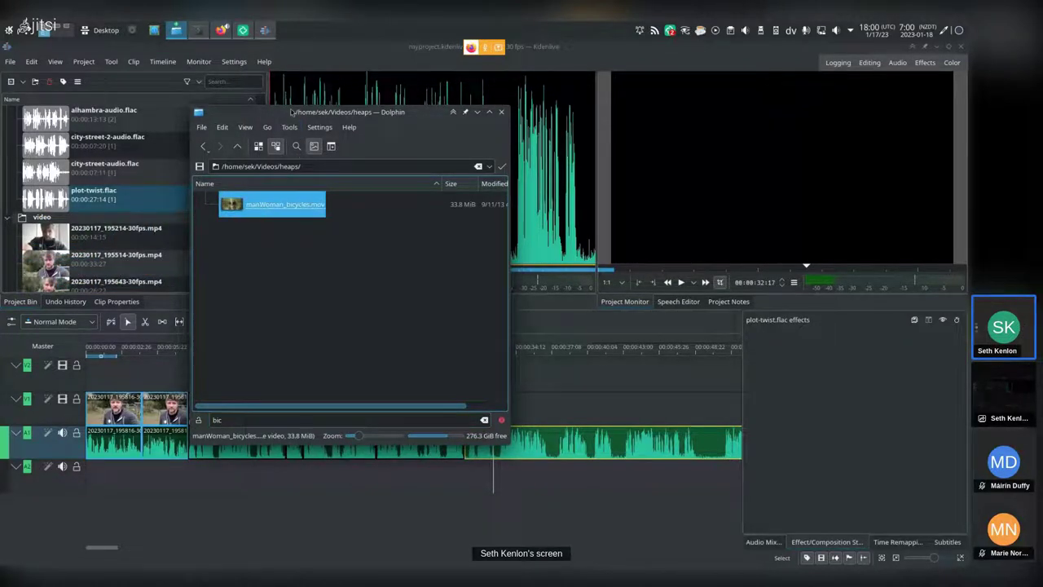
drag(295, 111, 728, 81)
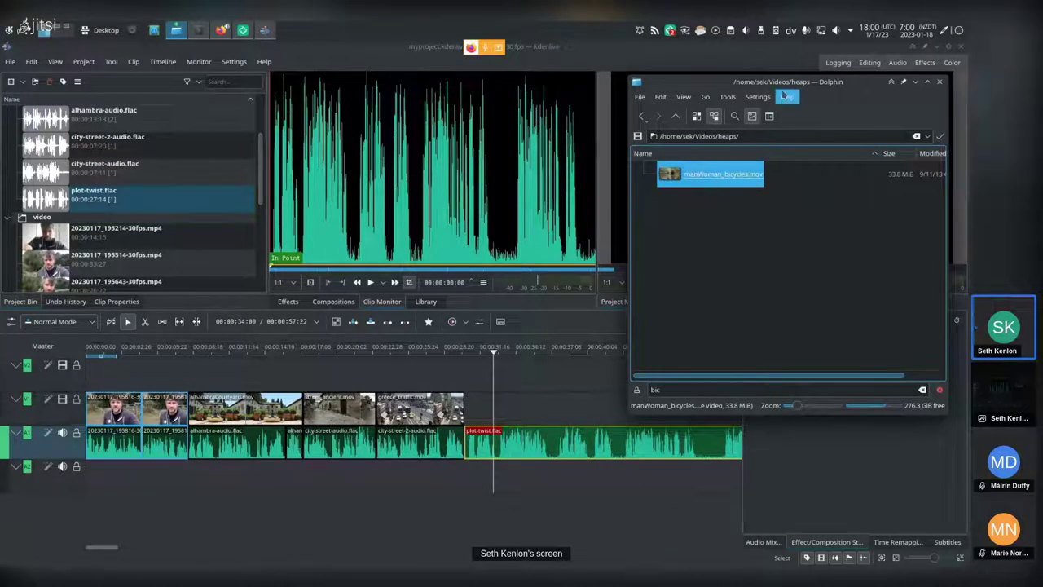
mouse_move(749, 97)
mouse_down()
mouse_move(731, 113)
mouse_move(729, 91)
mouse_move(762, 102)
mouse_move(746, 101)
mouse_up()
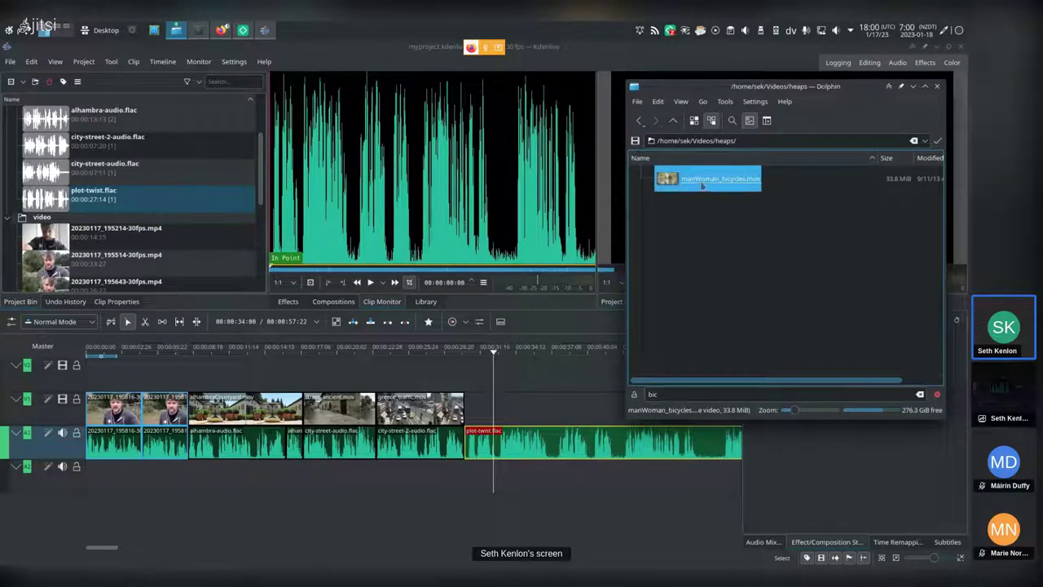
drag(702, 186, 562, 411)
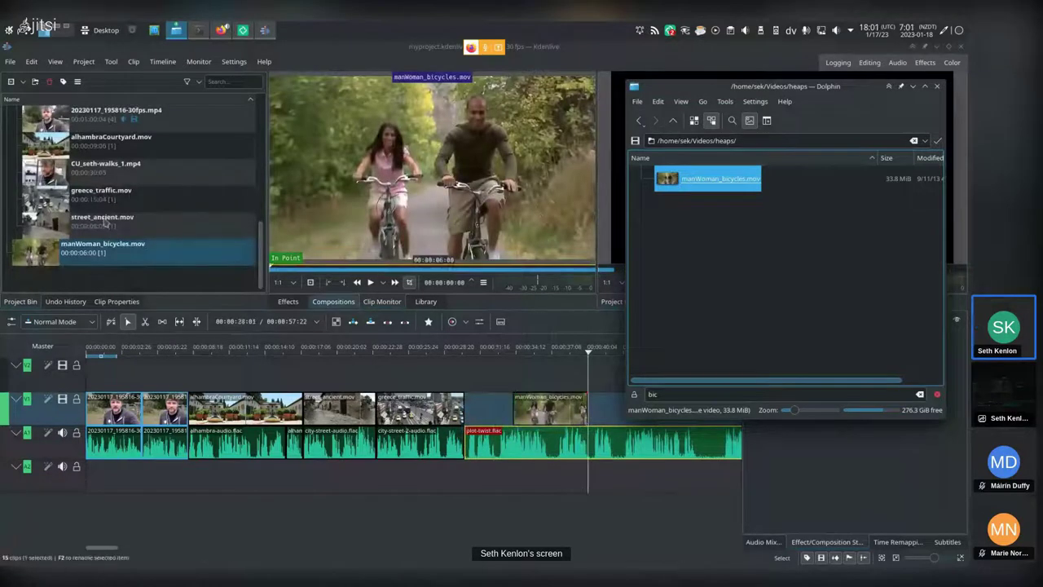
File manWoman_bicycles.mov in the project's video folder and check that folder's contents
scroll(8, 228, up, 5)
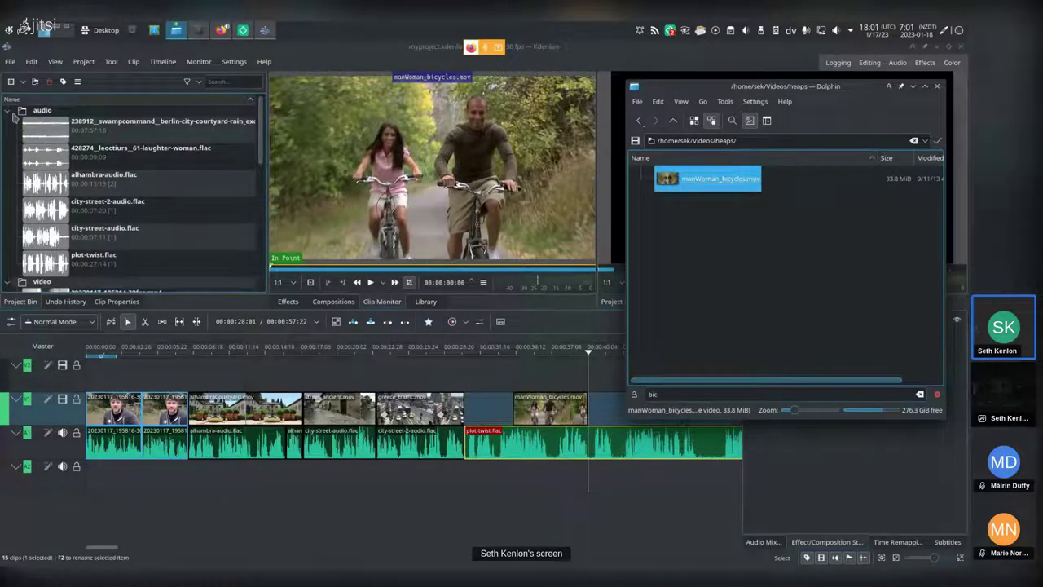
click(12, 114)
click(13, 114)
click(8, 121)
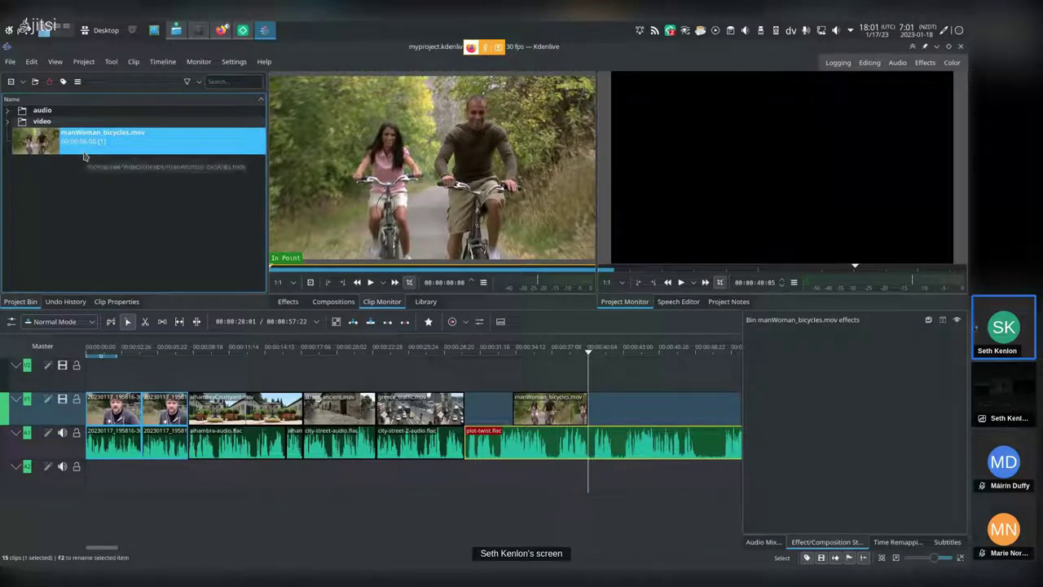
click(72, 222)
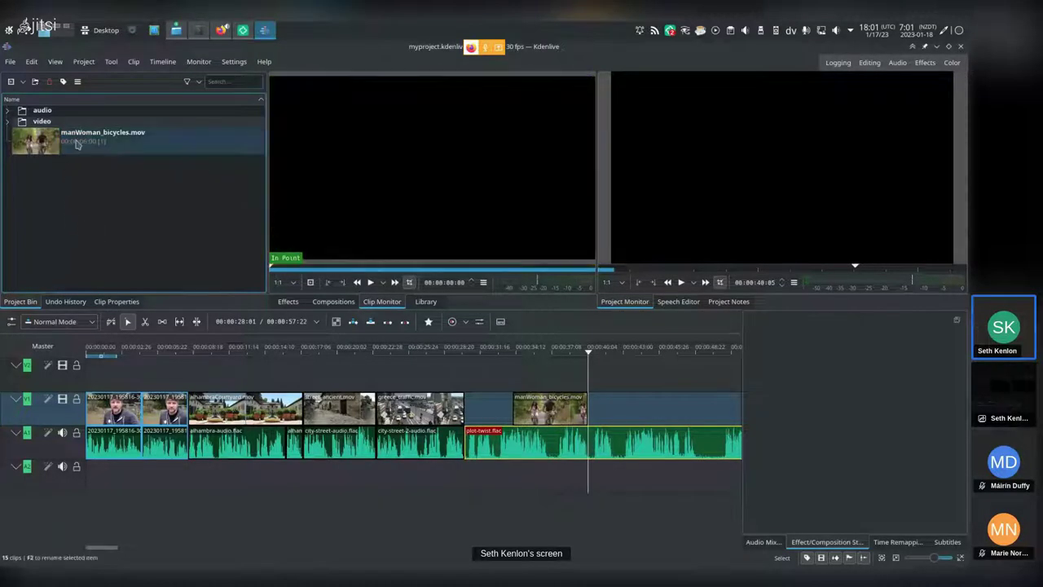
click(96, 176)
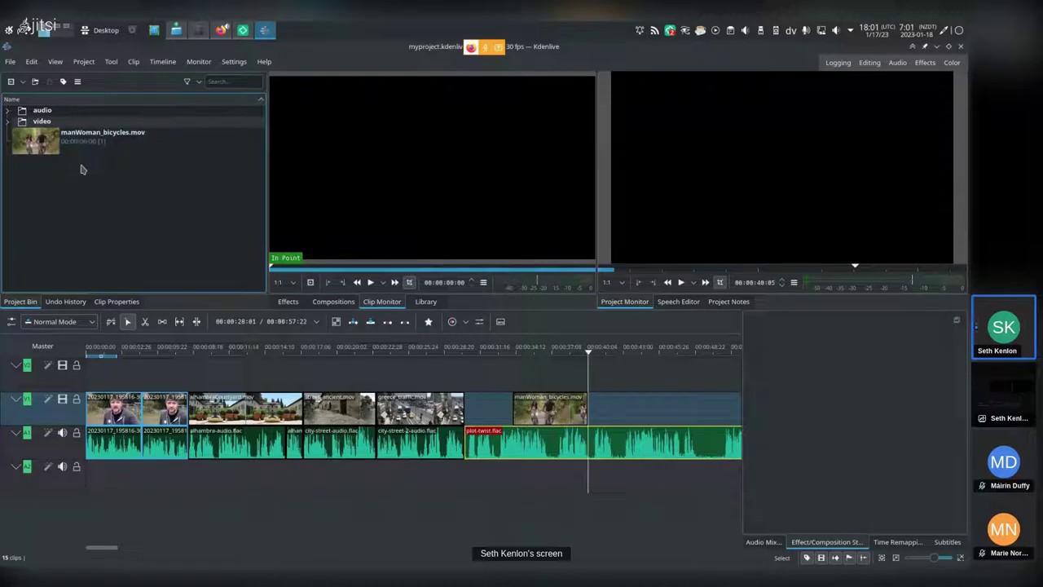
click(90, 146)
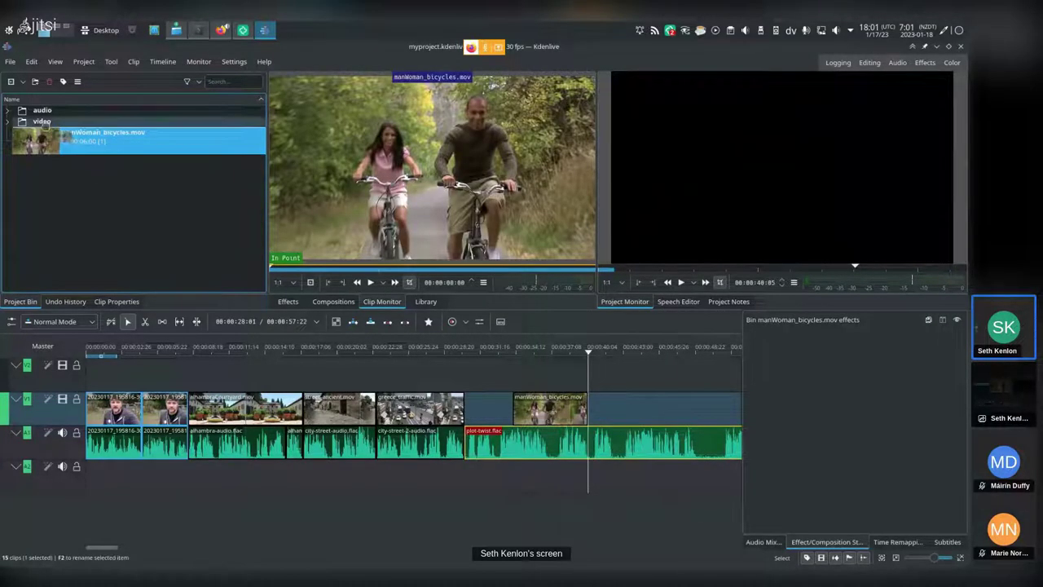
click(7, 122)
click(7, 123)
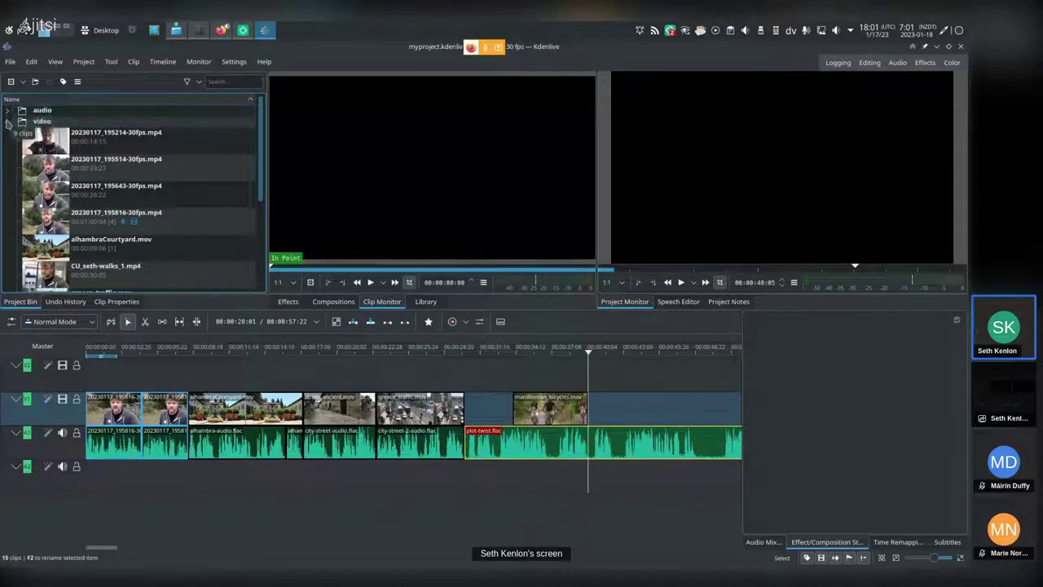
click(15, 120)
click(8, 122)
scroll(114, 212, down, 1)
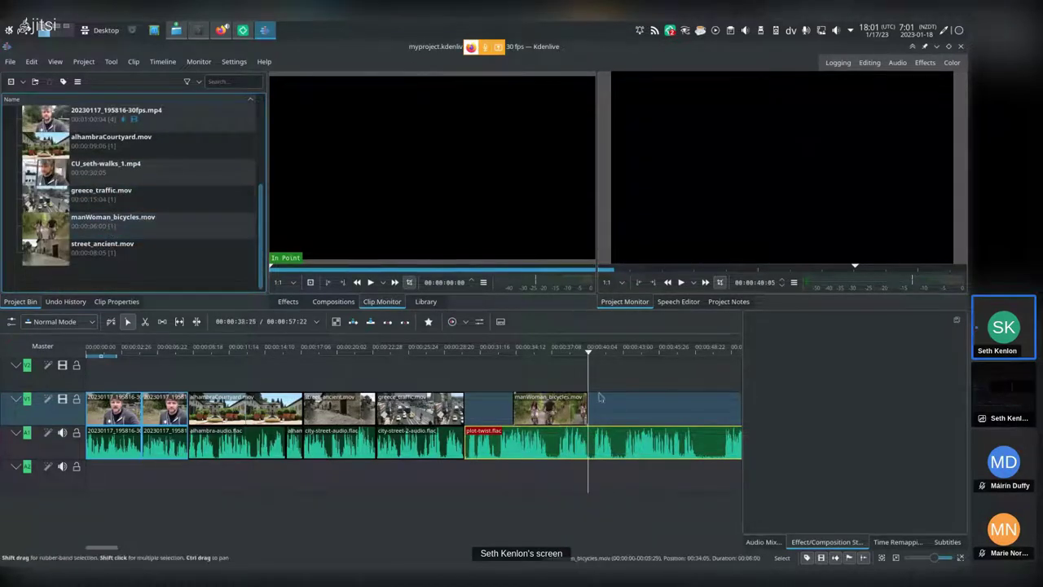
Move manWoman_bicycles.mov on V1 directly against the end of greece_traffic.mov and play back the transition
click(534, 411)
drag(537, 411, 489, 411)
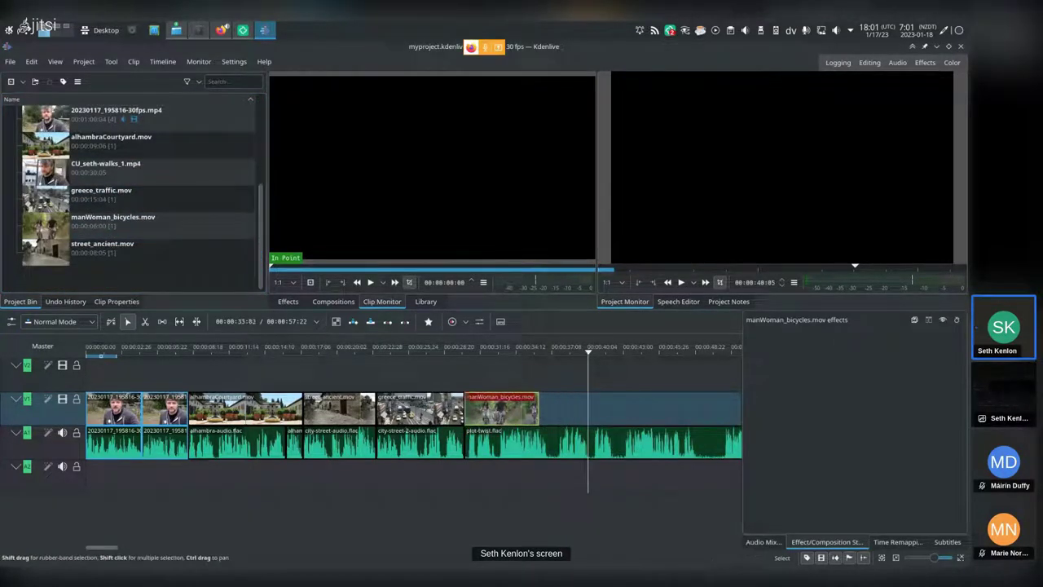
click(461, 349)
key(space)
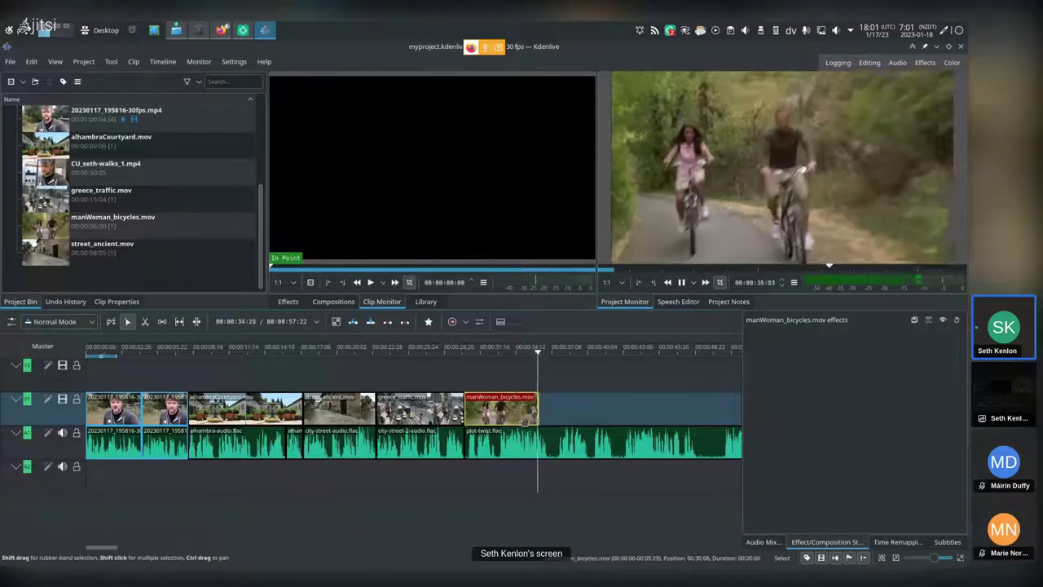
key(space)
Shift manWoman_bicycles.mov on V1 to start at about 33 seconds and extend the end of greece_traffic.mov to meet it
drag(502, 407, 535, 408)
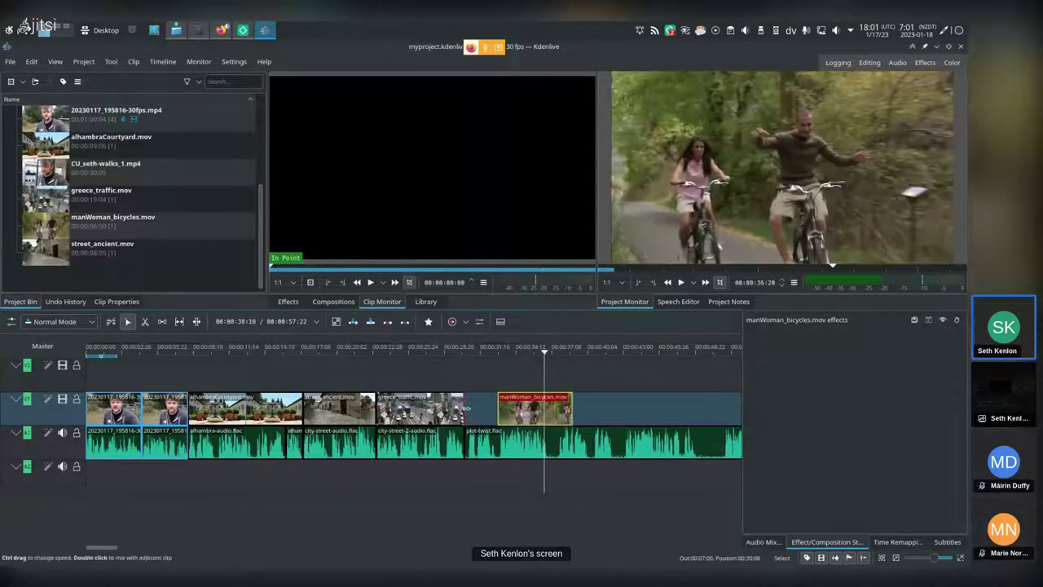
drag(463, 407, 497, 407)
click(487, 392)
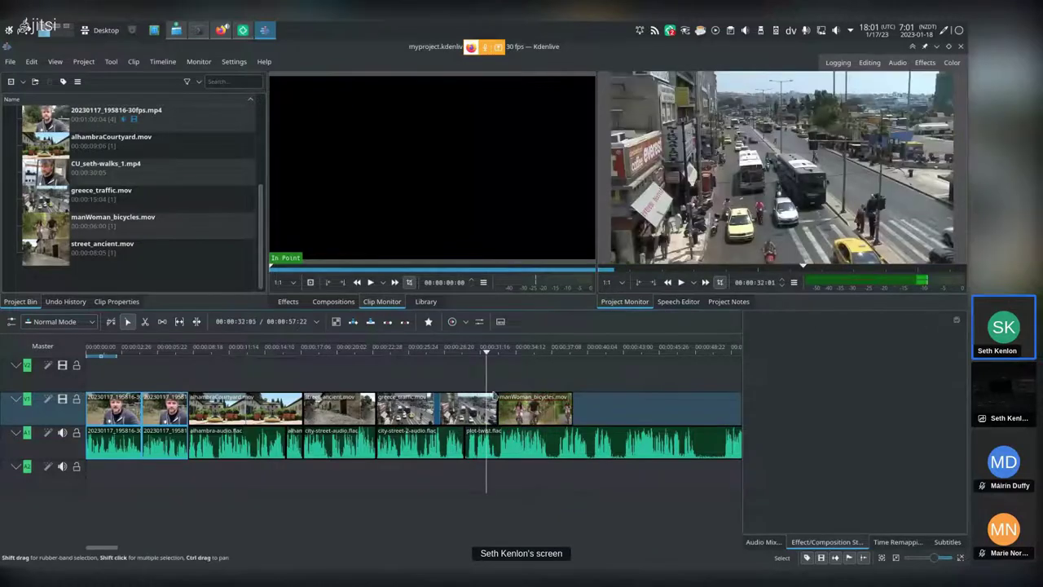
Play back the transition from greece_traffic.mov into manWoman_bicycles.mov and trim the bicycle clip's end back to about 37 seconds
click(448, 350)
key(space)
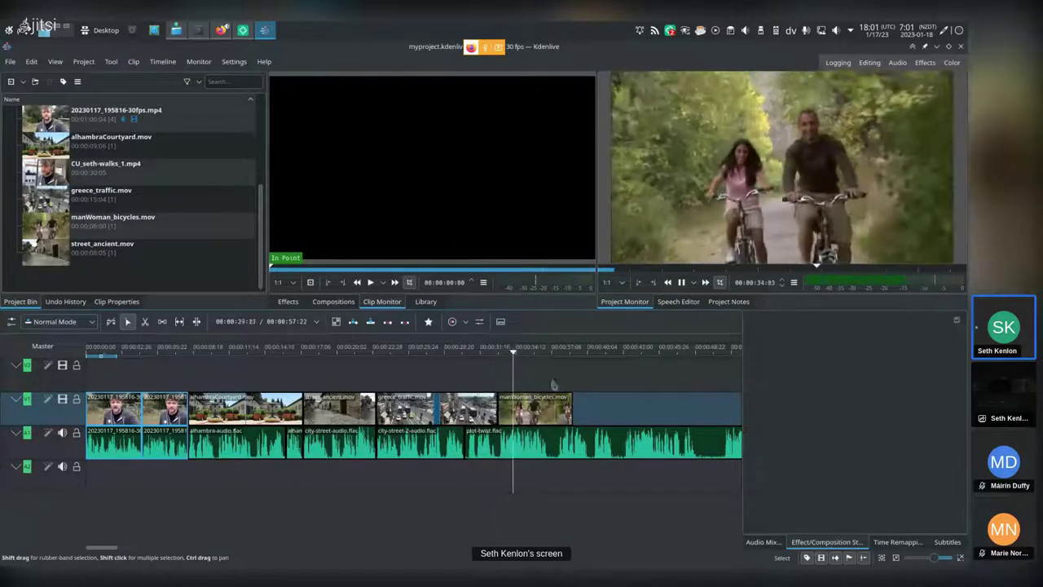
drag(572, 401, 557, 414)
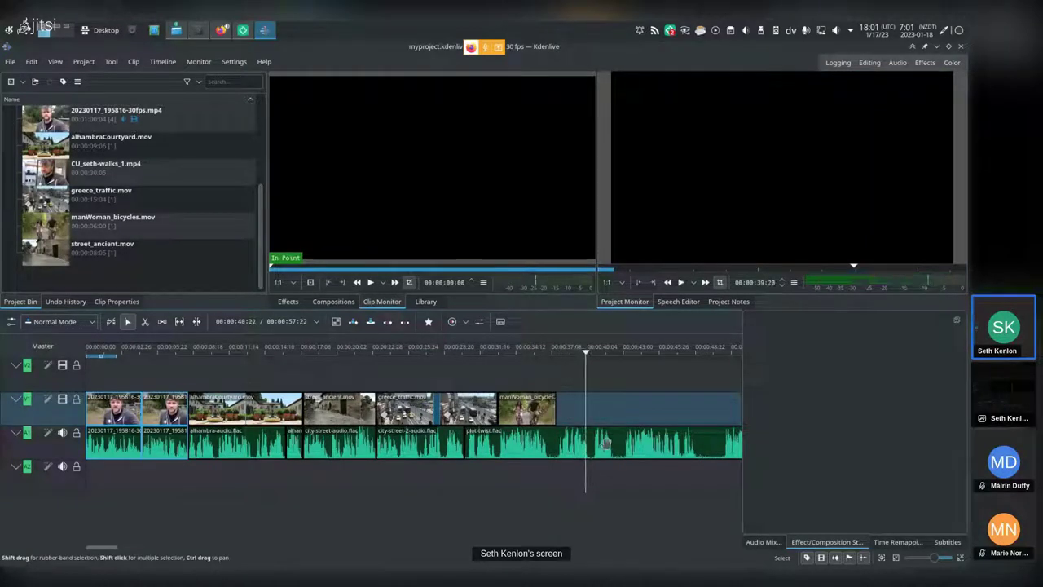
Filter the heaps folder in Dolphin for "clou" and place cloud_bigbluemoving.mov on V1 directly after manWoman_bicycles.mov
key(alt+Tab)
triple_click(670, 394)
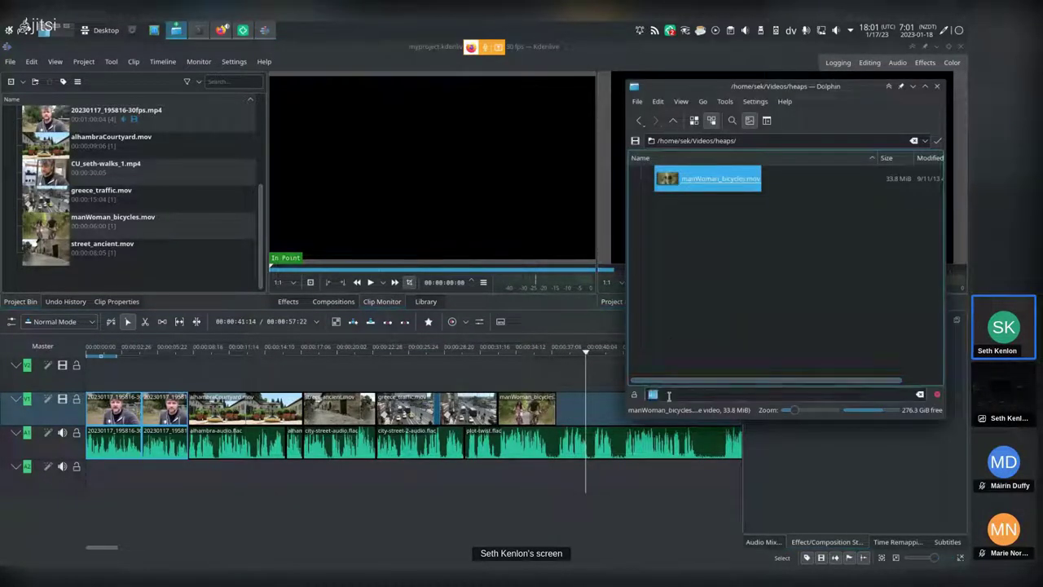
text(clou)
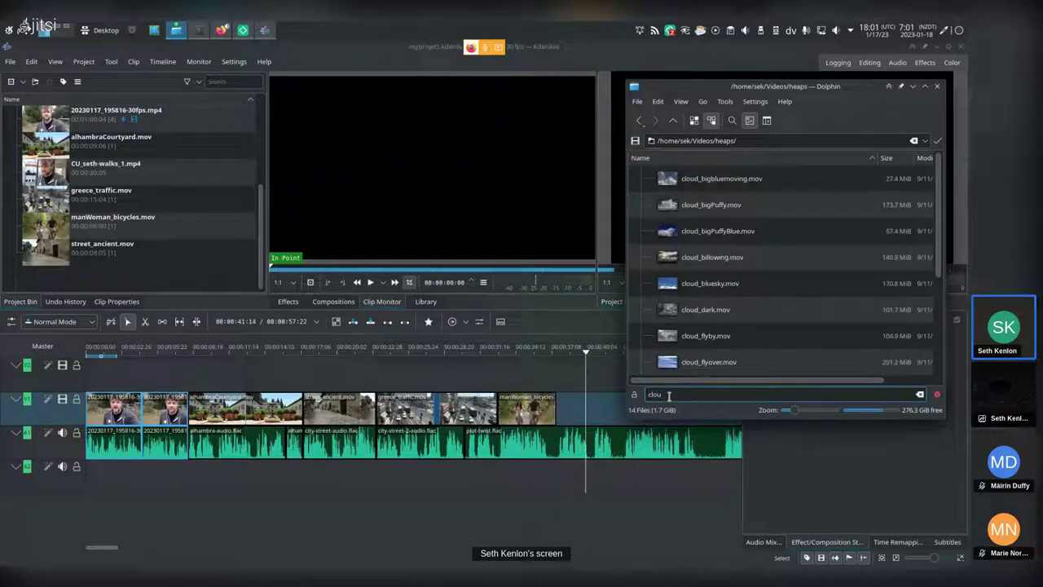
drag(744, 173, 604, 416)
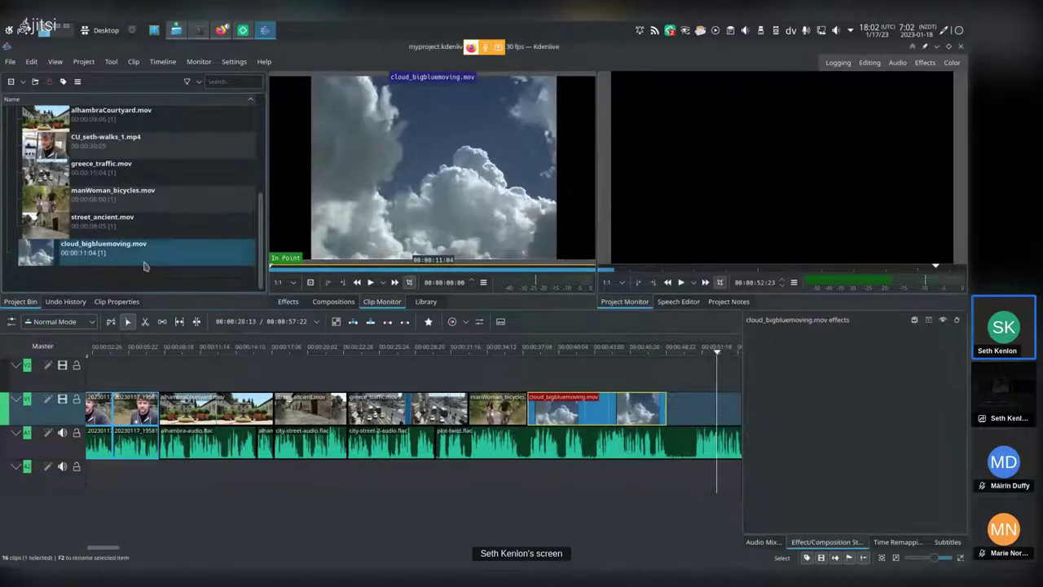
File cloud_bigbluemoving.mov in the project's video folder
scroll(72, 246, up, 5)
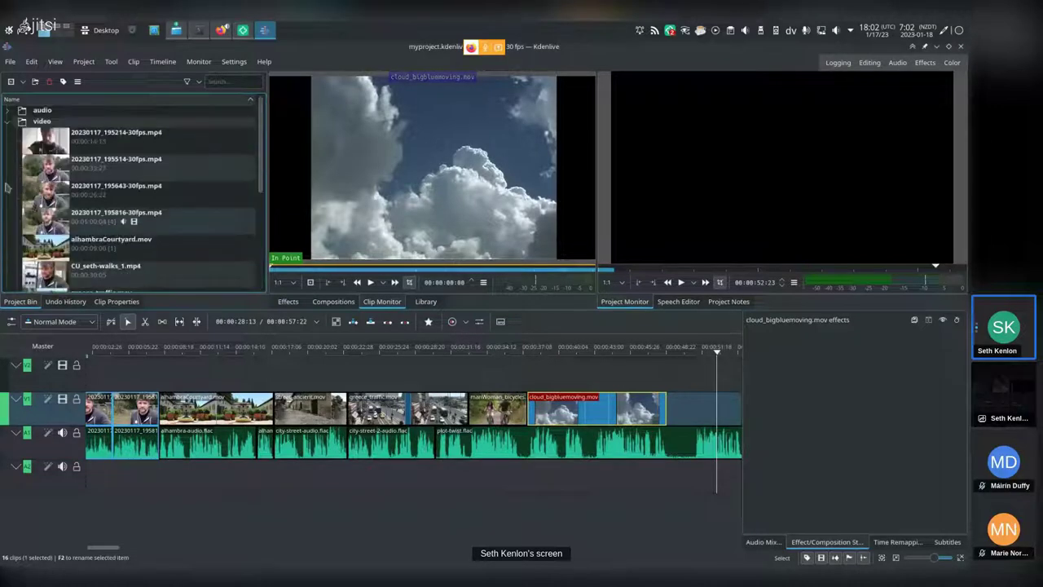
click(7, 121)
drag(56, 147, 42, 122)
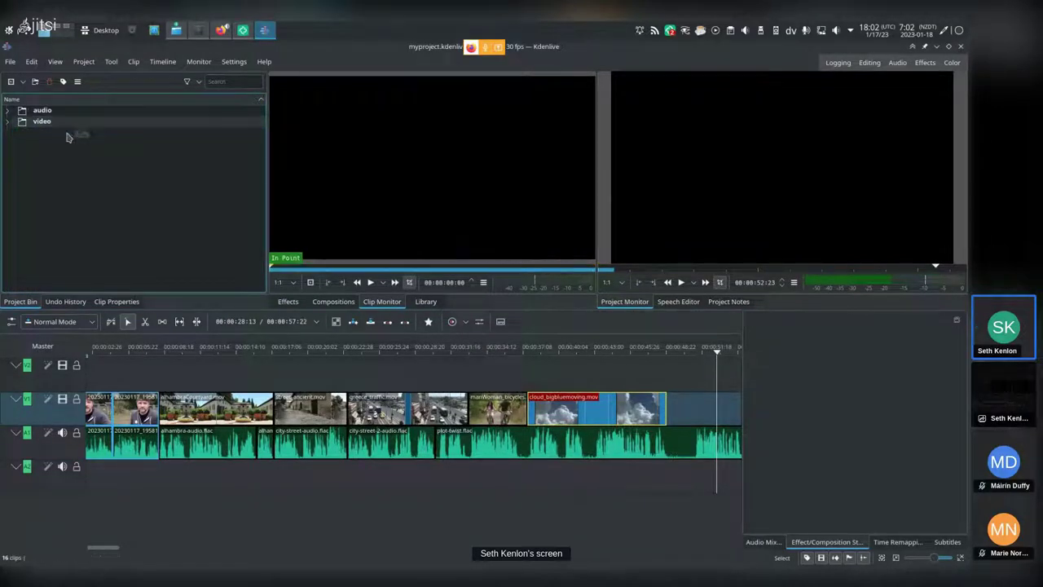
Compare the framing of cloud_bigbluemoving.mov with manWoman_bicycles.mov at several points on the timeline
click(558, 344)
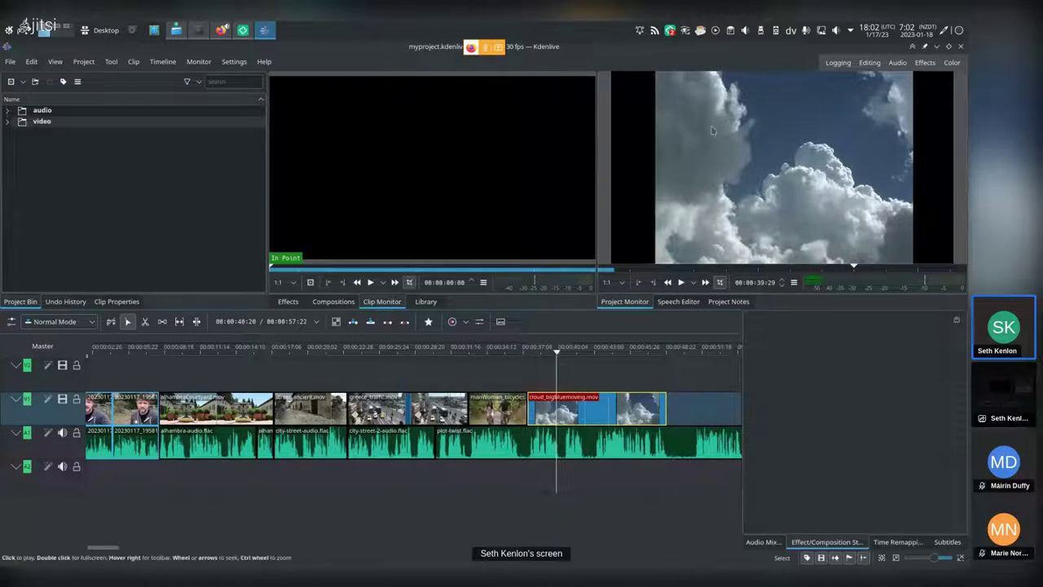
click(506, 349)
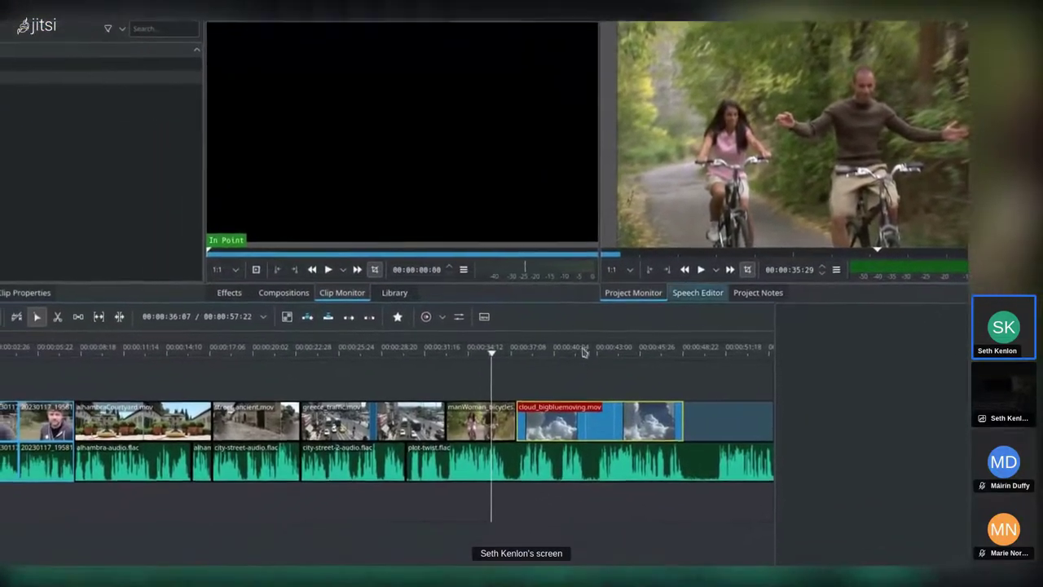
click(640, 355)
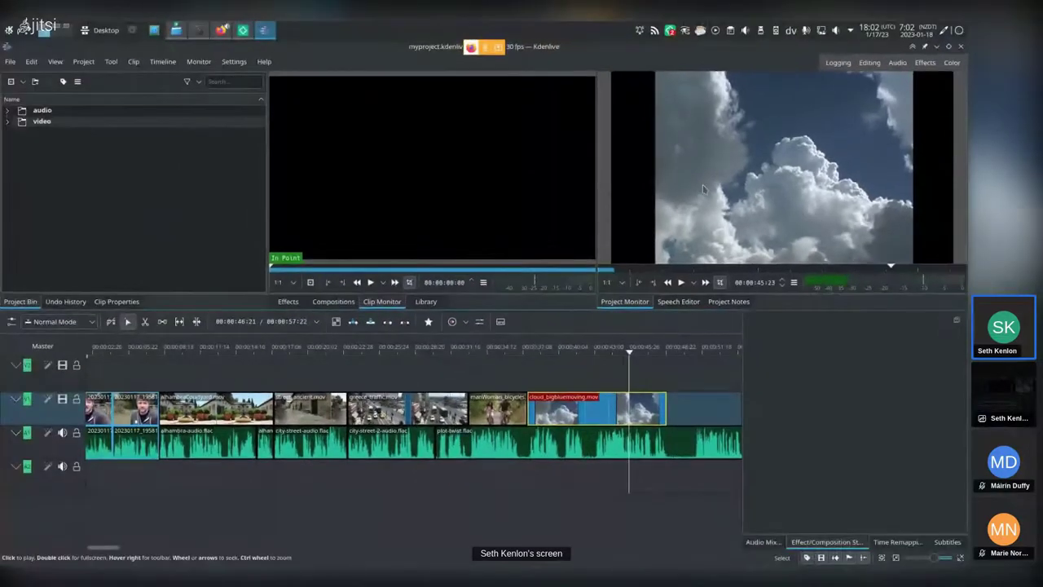
Select cloud_bigbluemoving.mov on V1, bring up the effects list and limit it to video effects
click(613, 404)
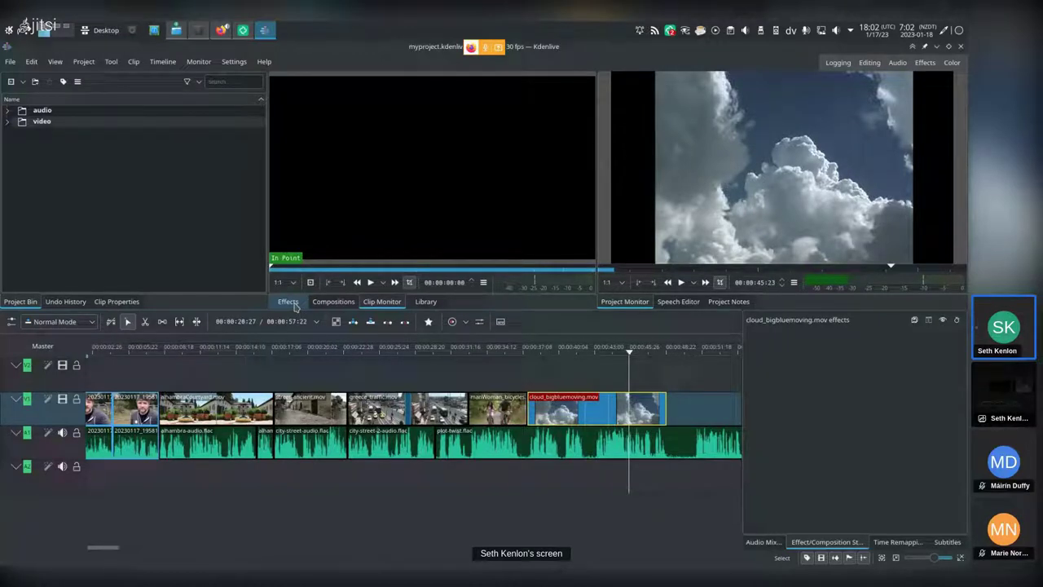
key(super+equal)
key(super+equal)
key(super+equal)
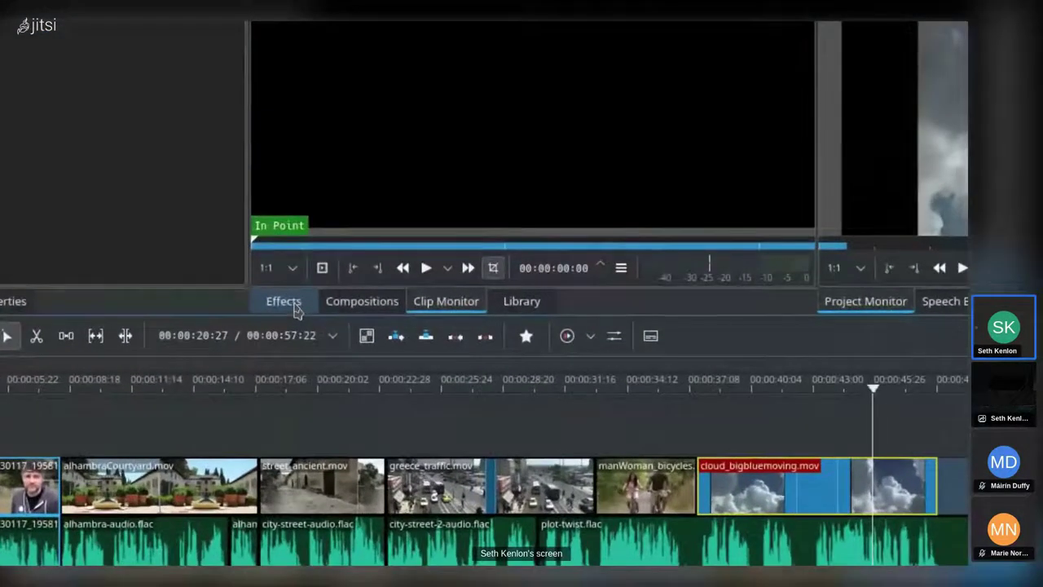
click(285, 301)
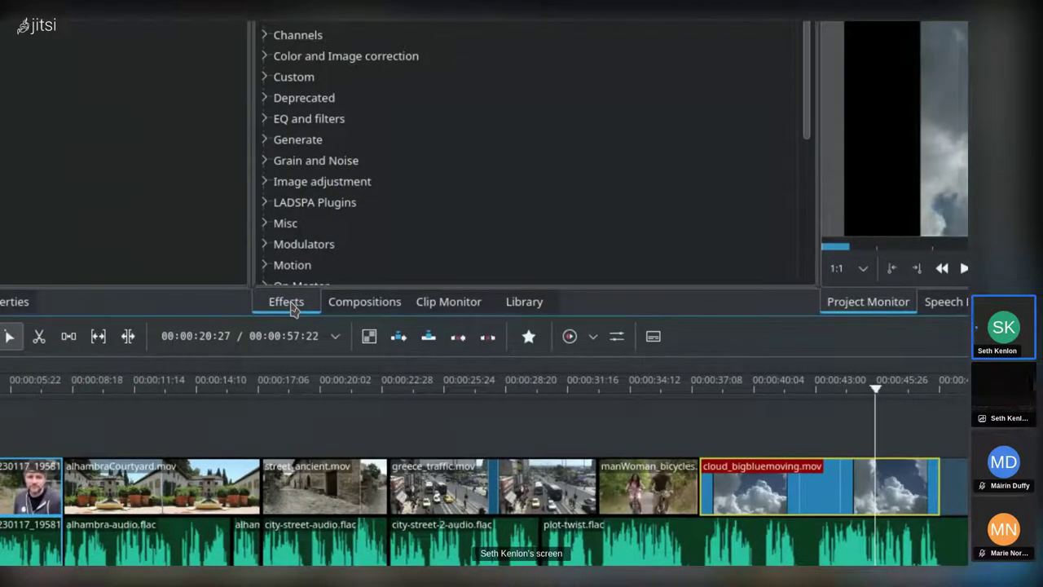
key(super+minus)
key(super+minus)
key(super+minus)
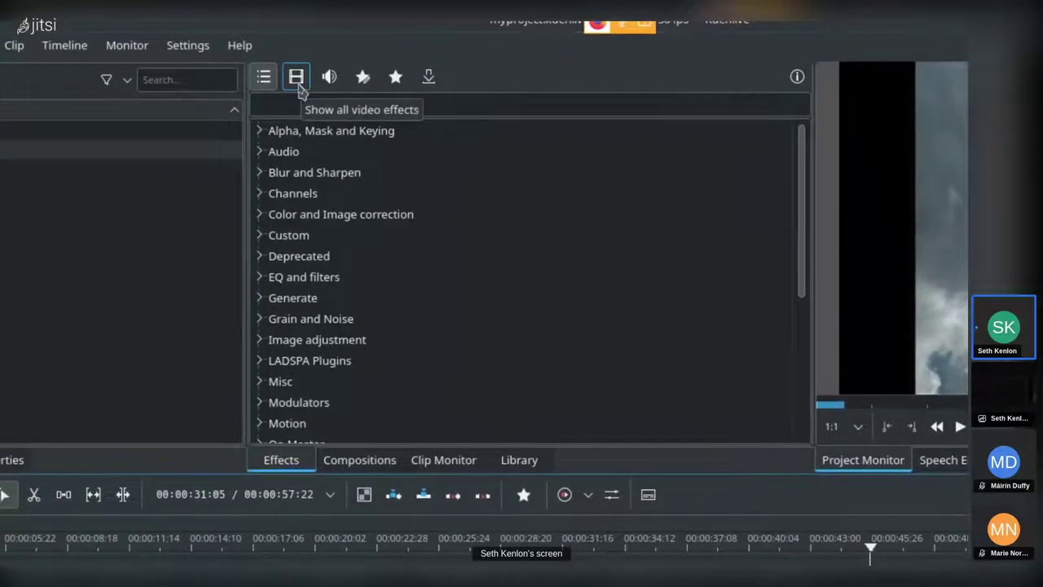
click(297, 77)
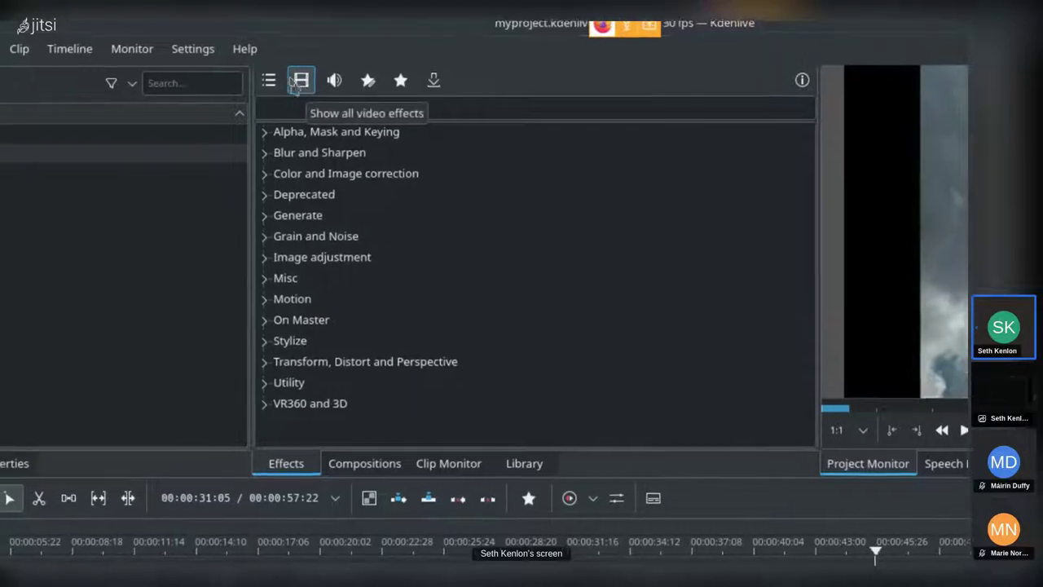
click(265, 80)
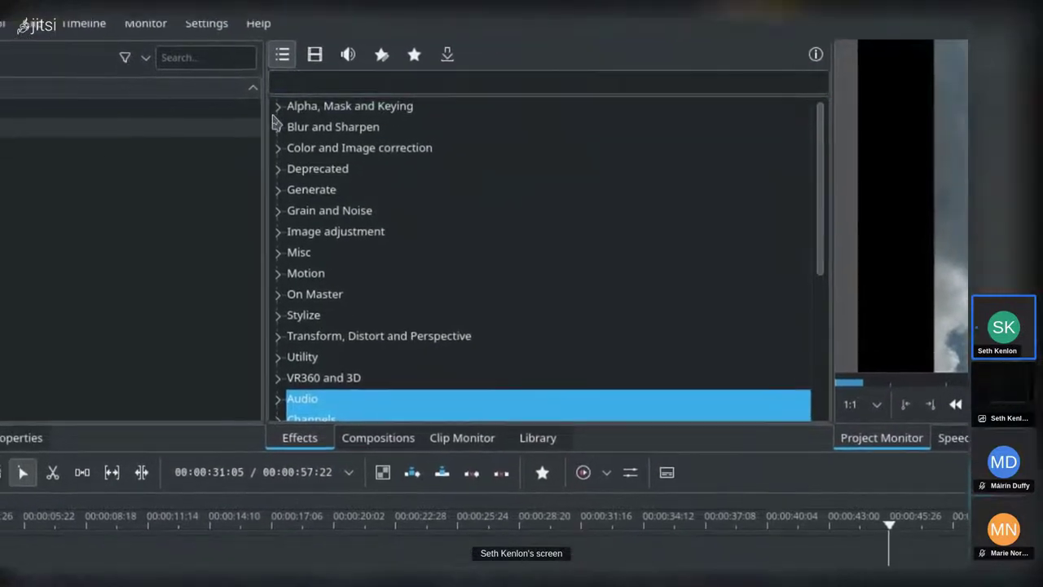
click(316, 55)
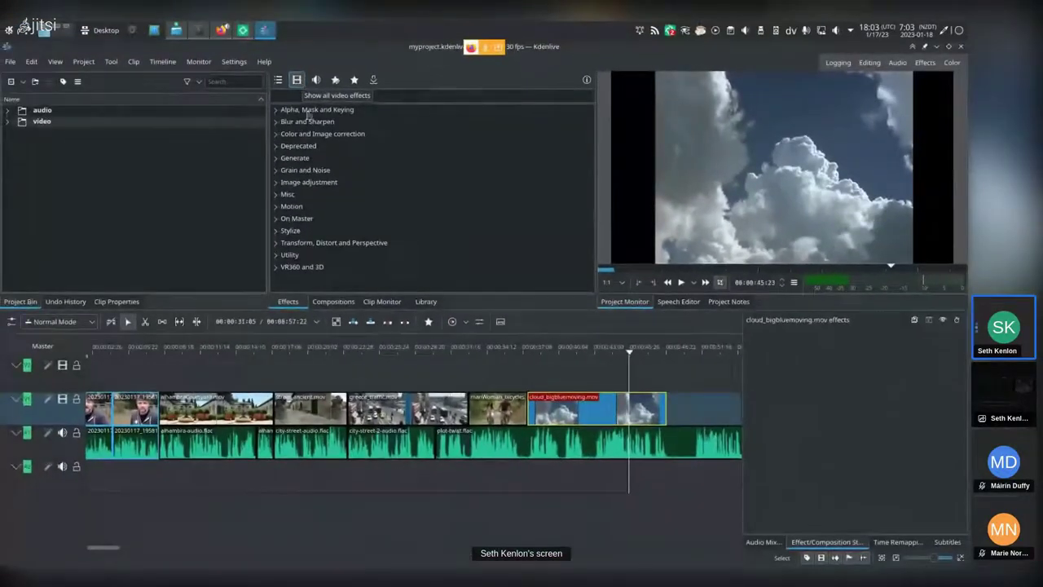
Apply the Position and Zoom effect from the Transform, Distort and Perspective category to cloud_bigbluemoving.mov
click(299, 132)
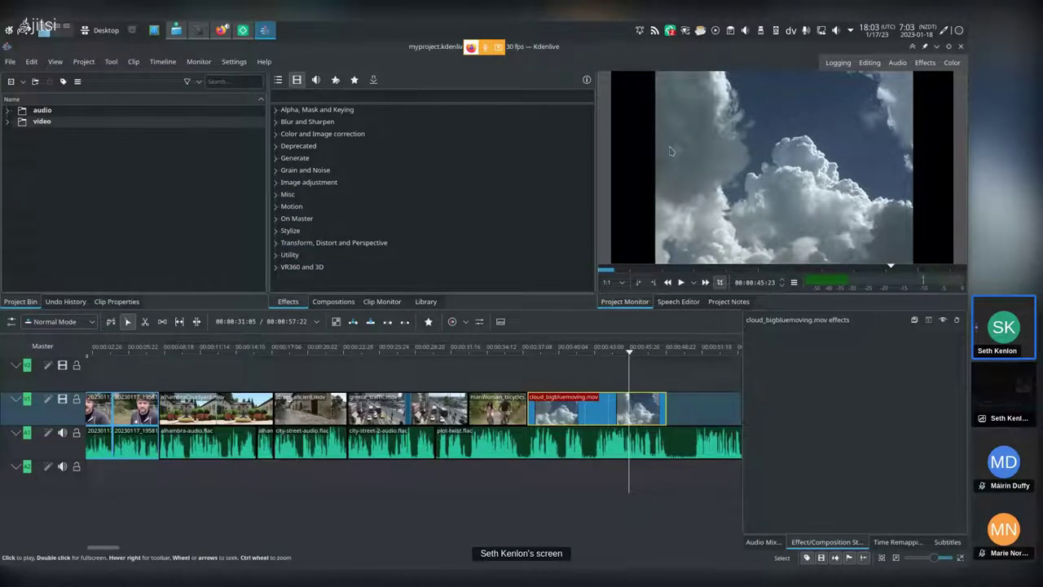
double_click(297, 245)
scroll(389, 247, down, 2)
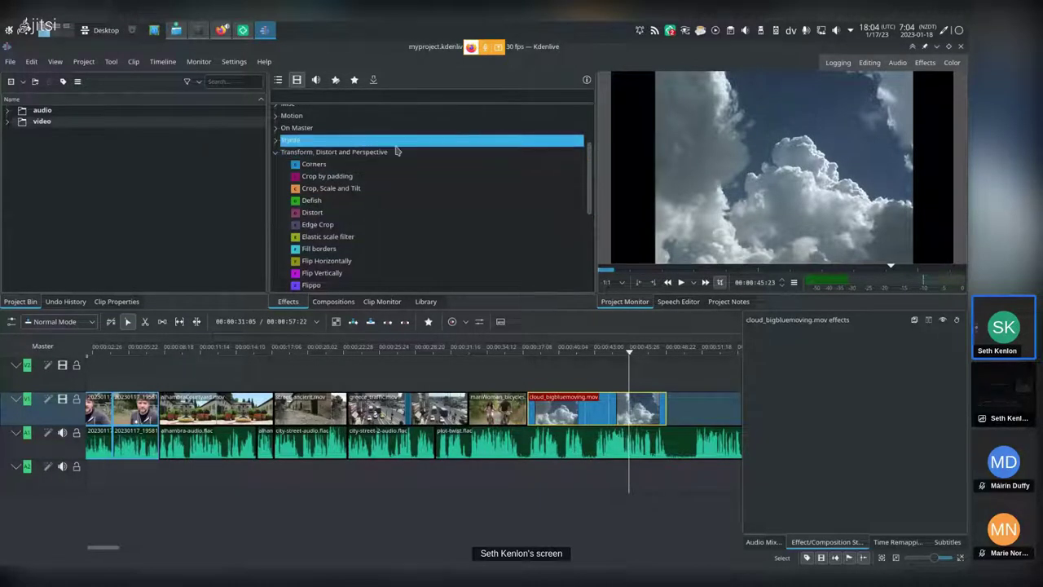
scroll(375, 179, down, 3)
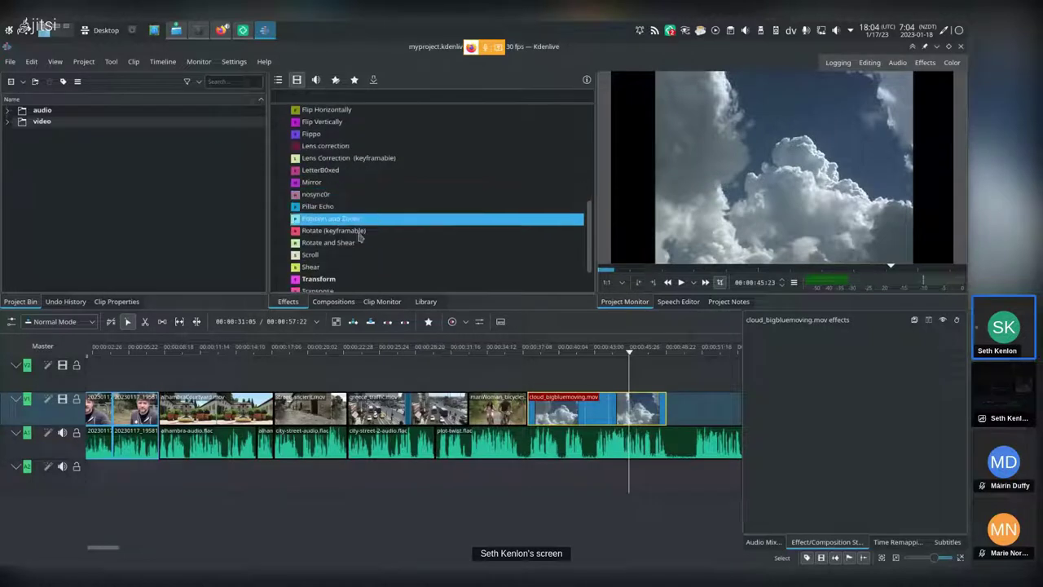
scroll(354, 245, down, 3)
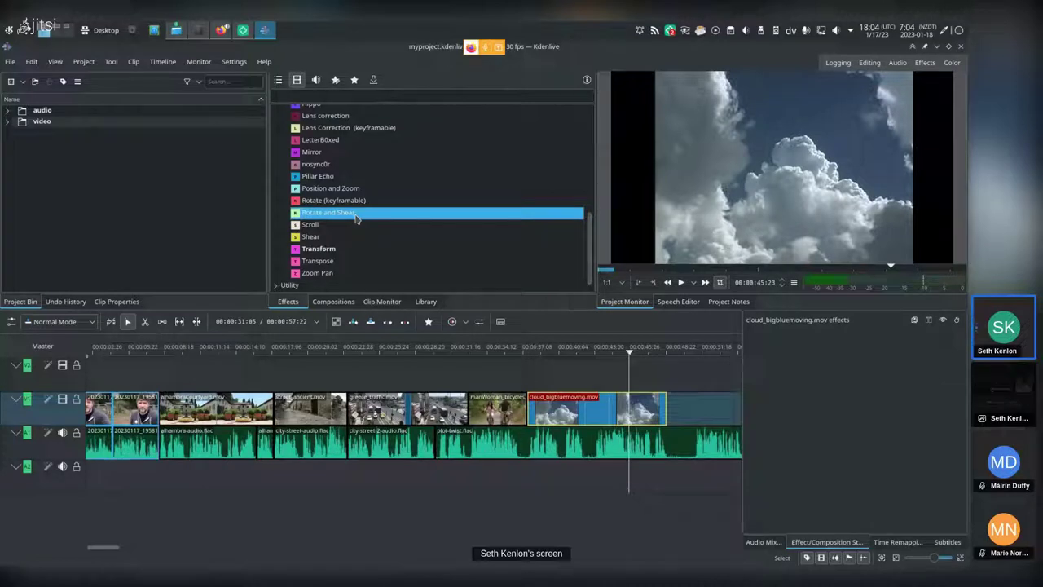
drag(355, 219, 340, 196)
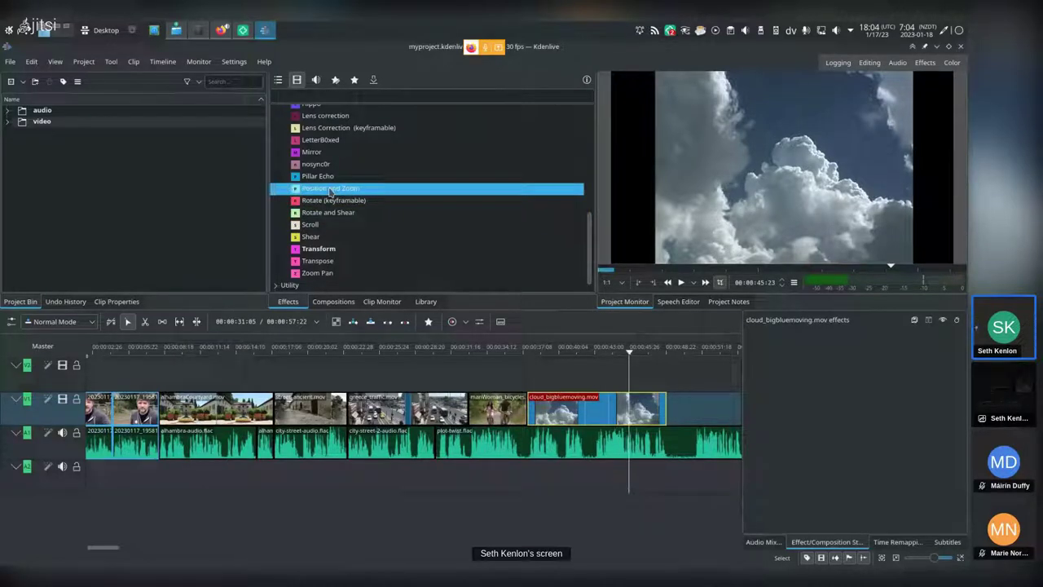
drag(605, 397, 607, 399)
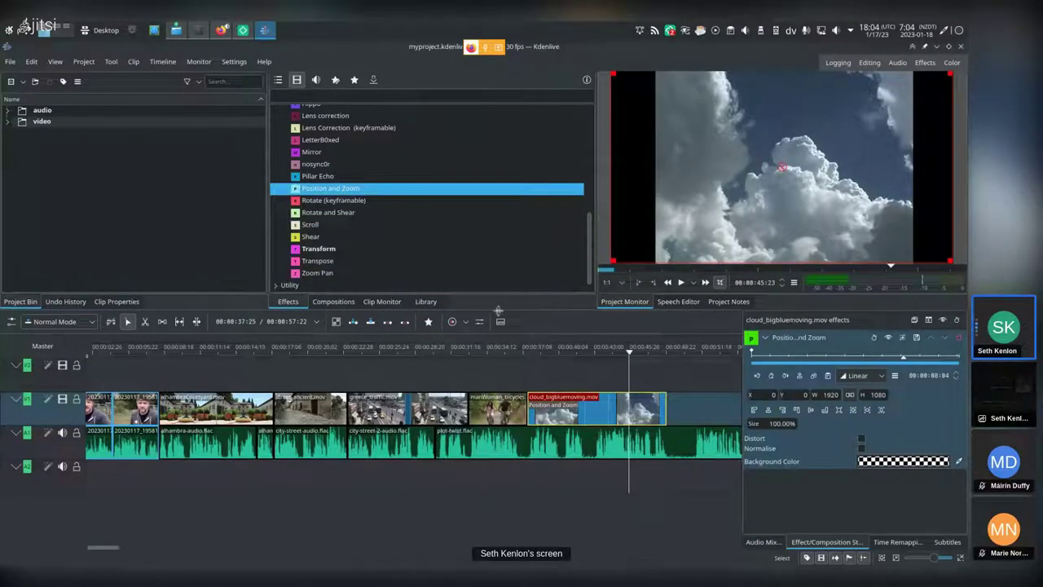
click(593, 411)
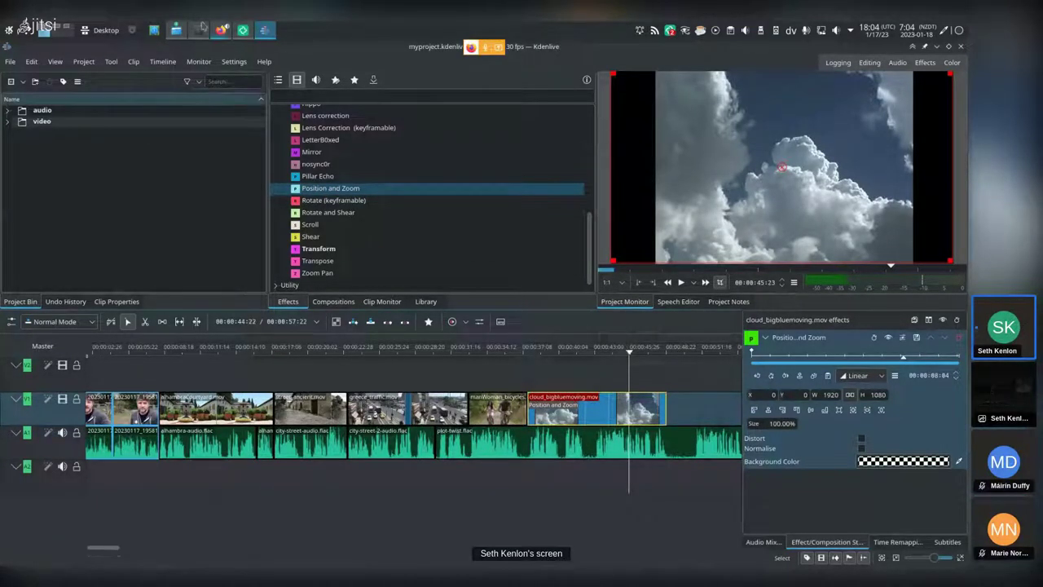
Set the Position and Zoom size of cloud_bigbluemoving.mov to 35% and preview the scaled clip
click(331, 191)
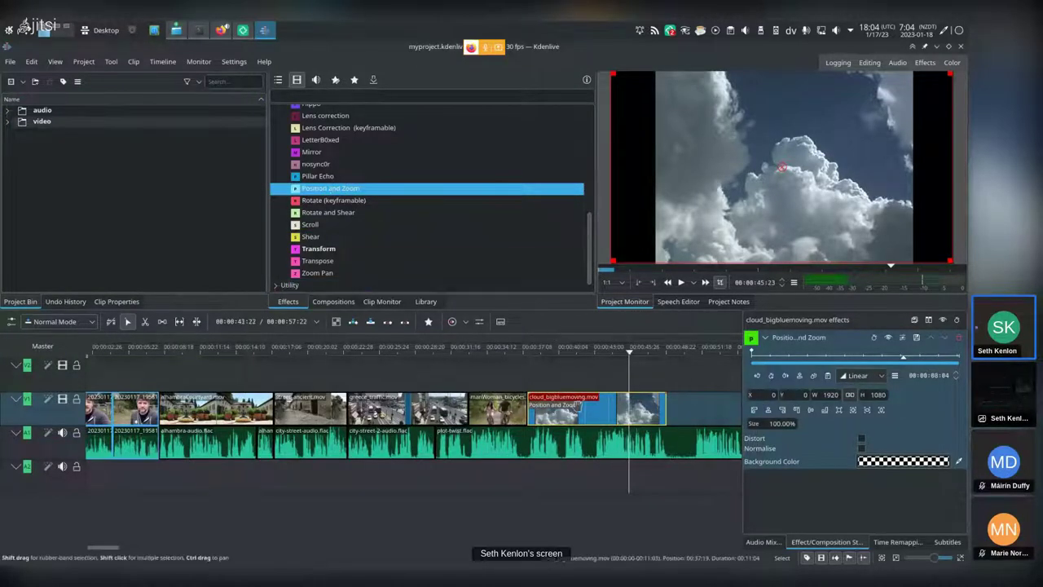
click(580, 406)
click(586, 352)
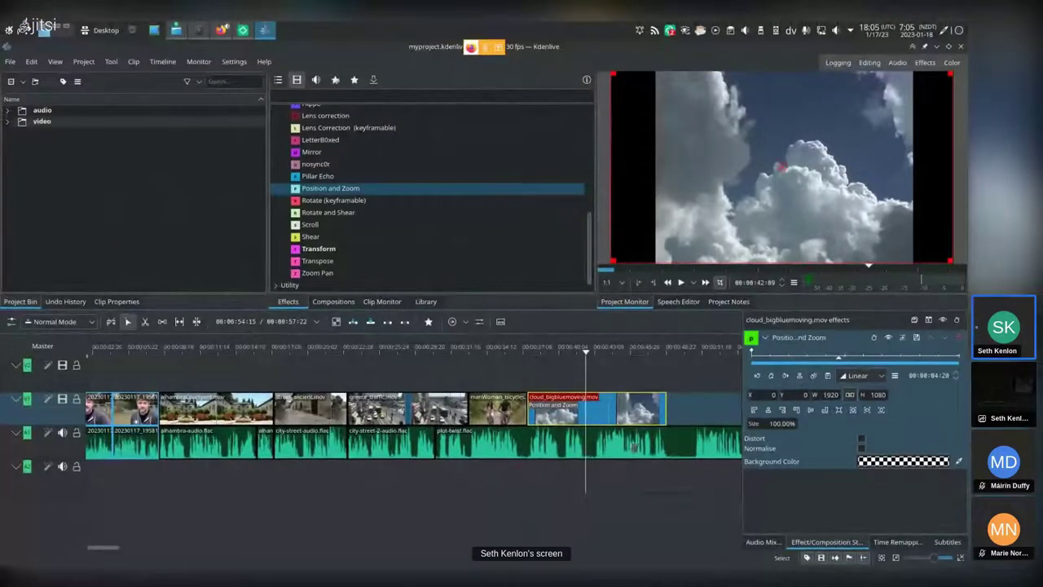
click(505, 352)
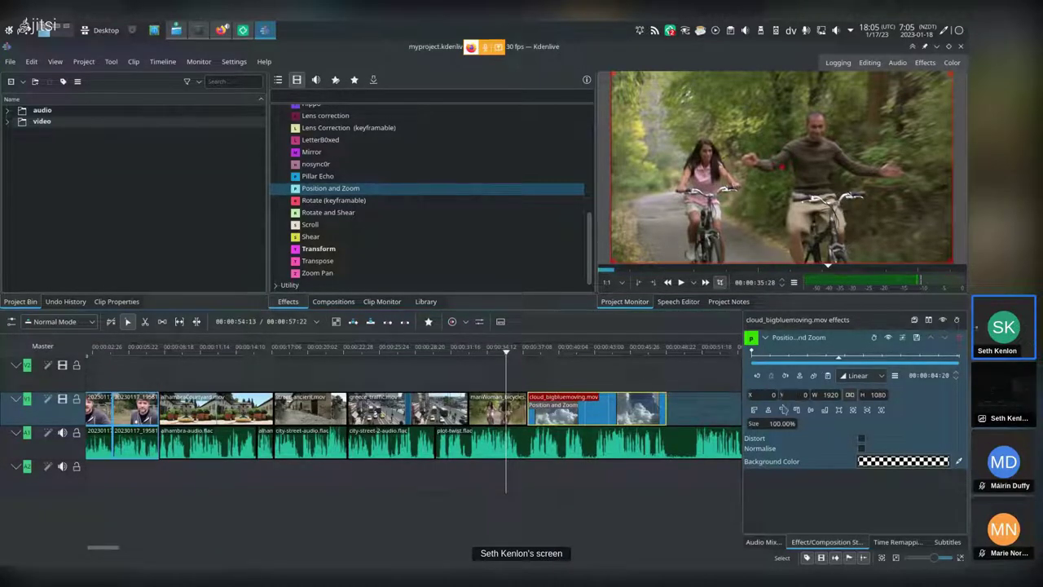
mouse_move(755, 427)
mouse_down()
mouse_move(763, 434)
mouse_move(746, 434)
mouse_up()
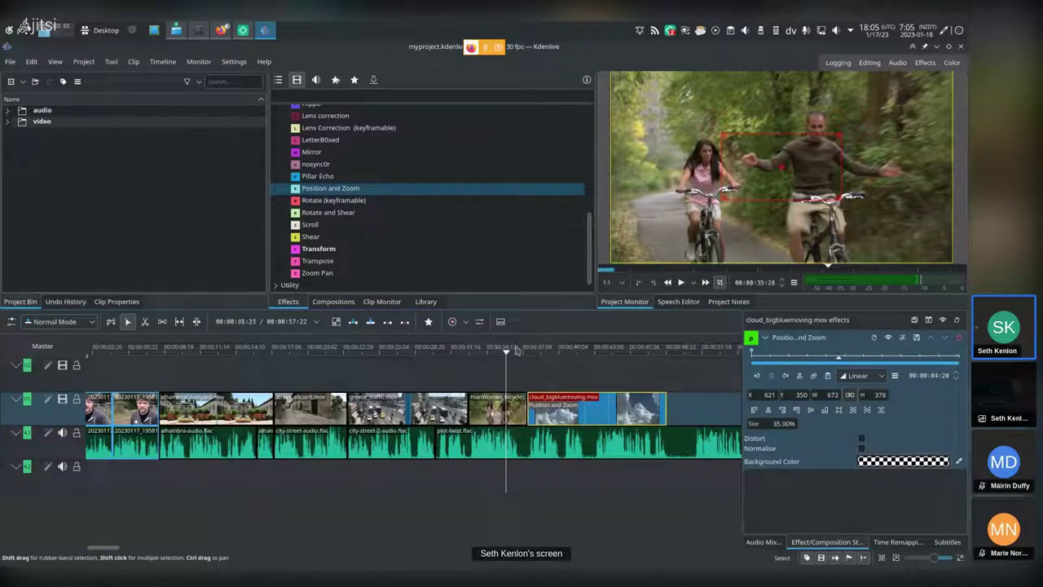
drag(507, 356, 560, 356)
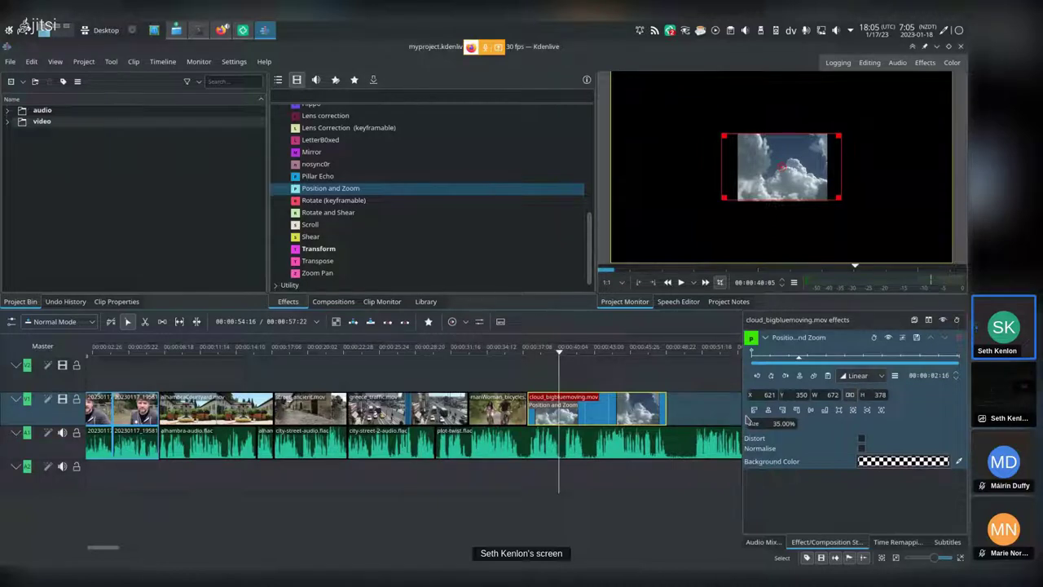
Enlarge cloud_bigbluemoving.mov with Position and Zoom to about 134% and shift its X position to -355
click(592, 408)
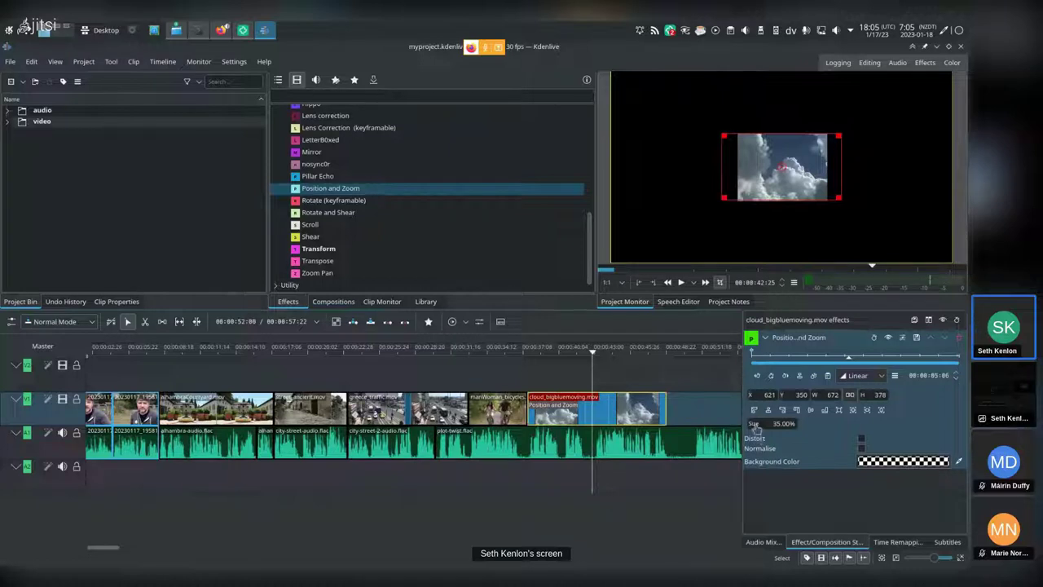
drag(756, 428, 770, 430)
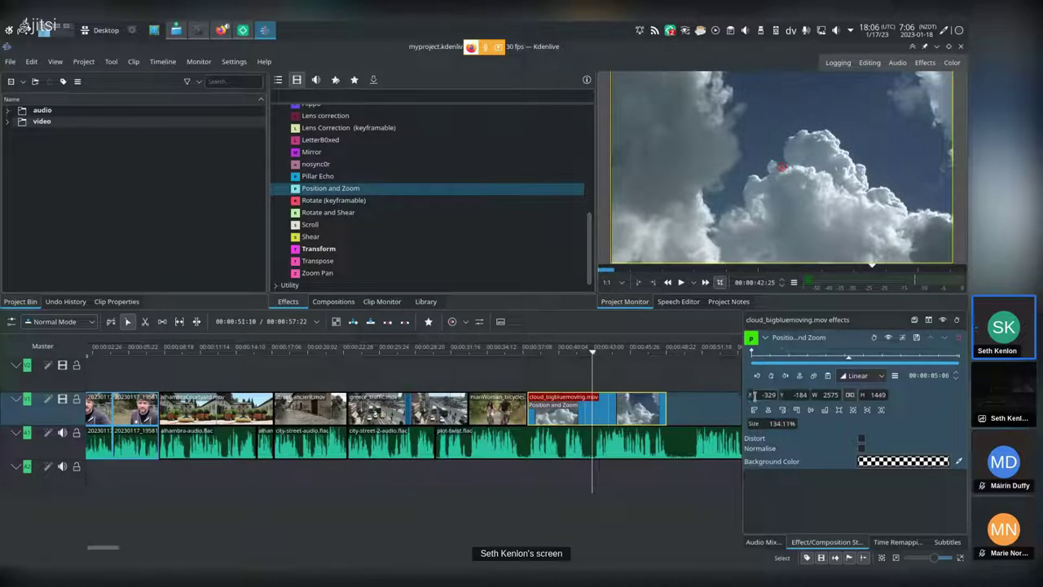
drag(754, 395, 733, 421)
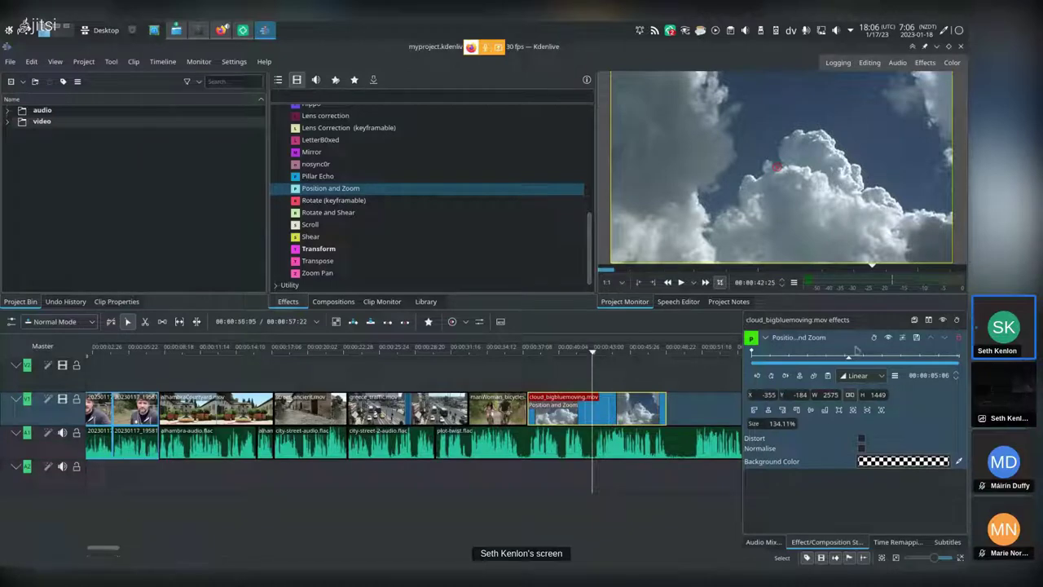
Replace the Position and Zoom effect on cloud_bigbluemoving.mov with the Transform effect
click(960, 337)
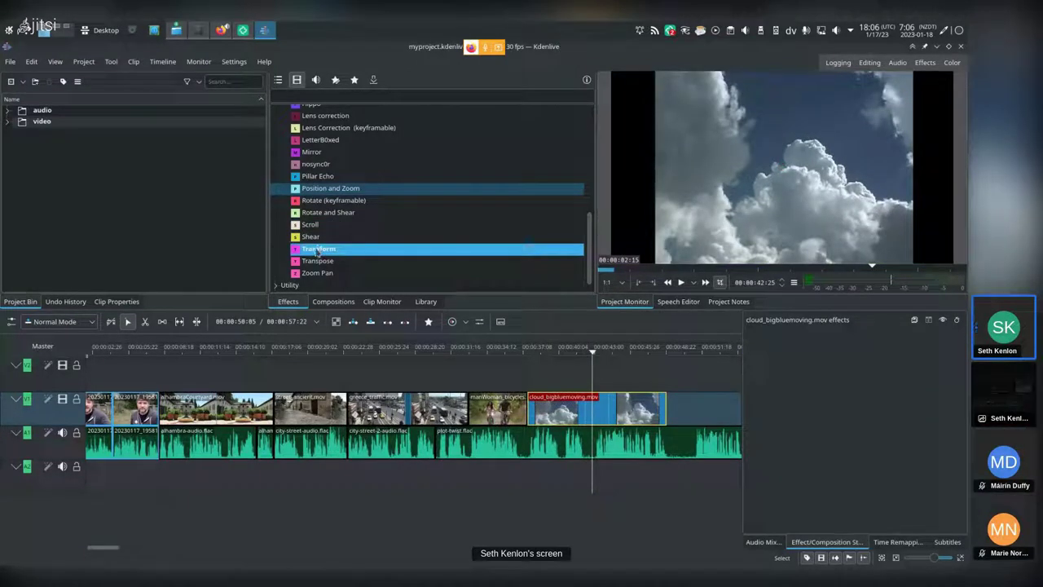
drag(316, 251, 356, 255)
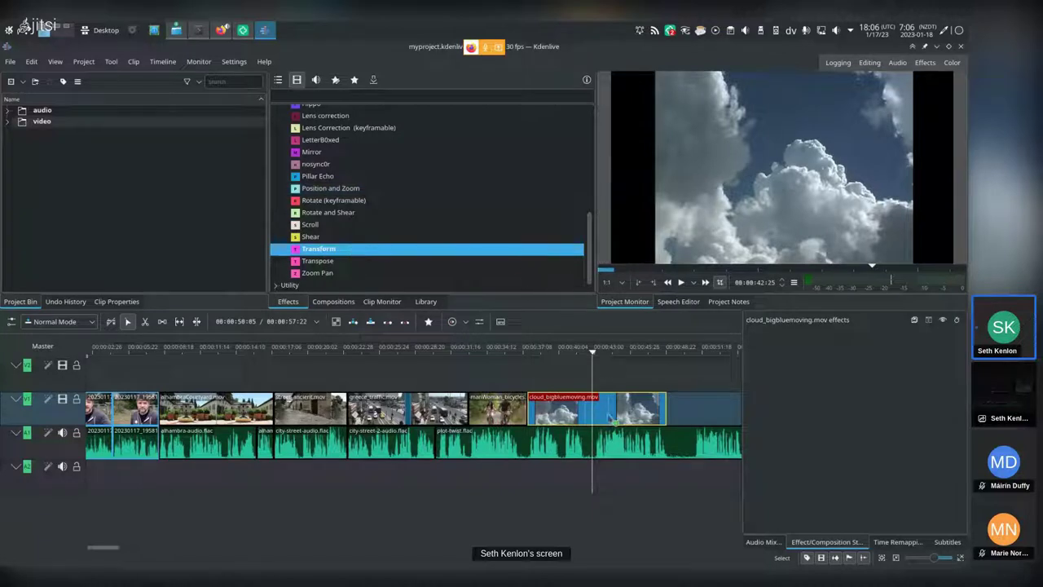
drag(613, 419, 615, 419)
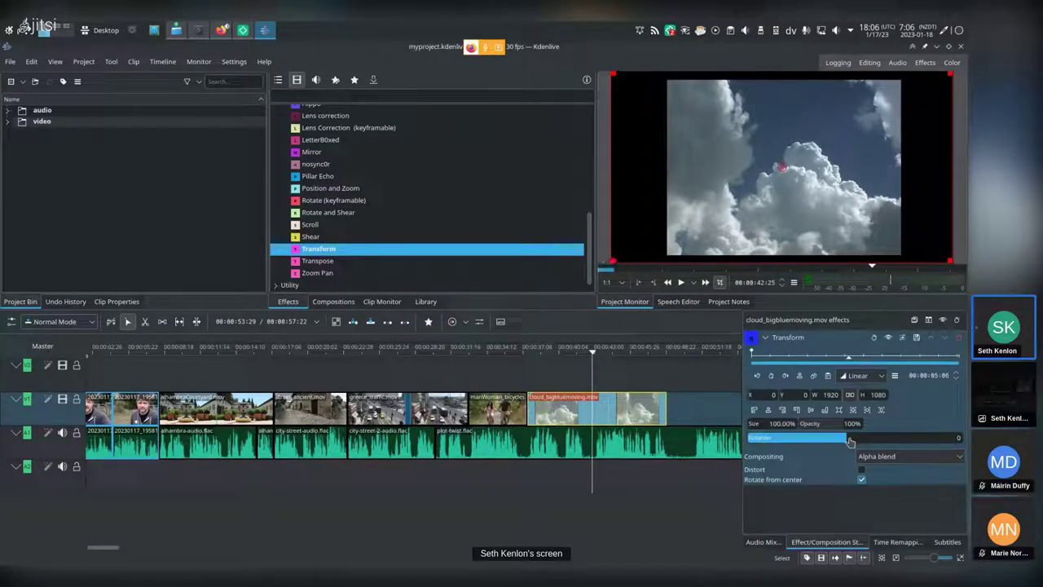
Rotate cloud_bigbluemoving.mov by 33, scale it to about 40% and move it into the upper-left area of the video frame
mouse_move(850, 441)
mouse_down()
mouse_move(837, 446)
mouse_move(856, 447)
mouse_up()
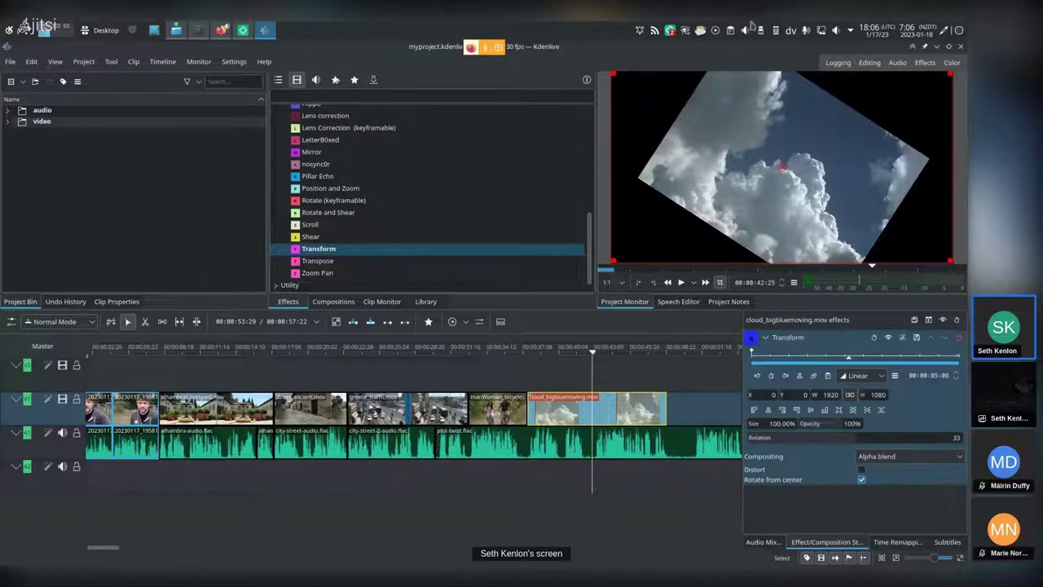
drag(776, 165, 691, 136)
drag(780, 424, 746, 428)
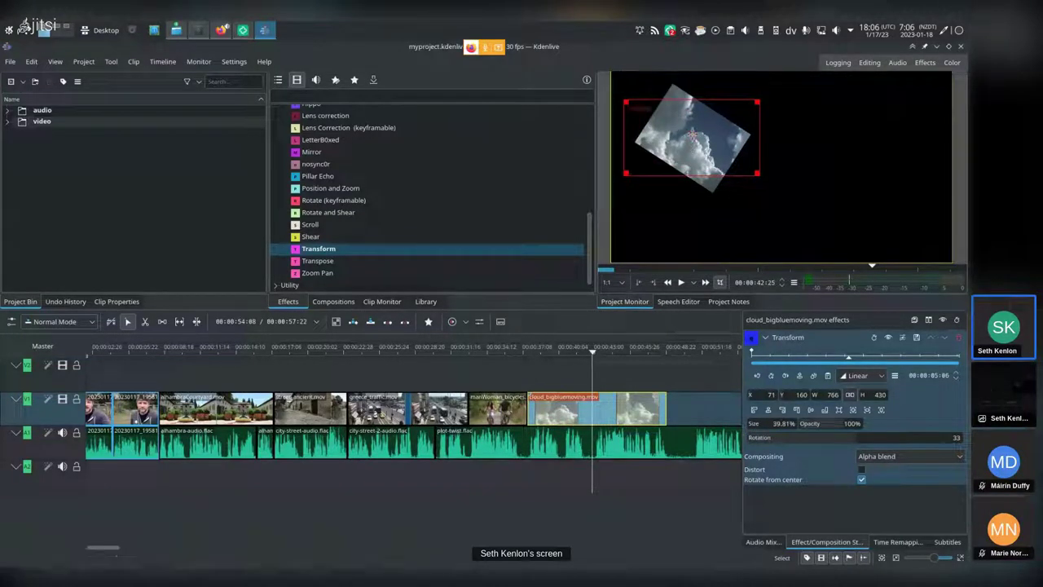
mouse_move(691, 136)
mouse_down()
mouse_move(677, 104)
mouse_move(681, 140)
mouse_up()
Place cloud_bigPuffyBlue.mov from Dolphin's heaps folder on V2 at about 40 seconds and compare the frames before and within the overlap
key(alt+Tab)
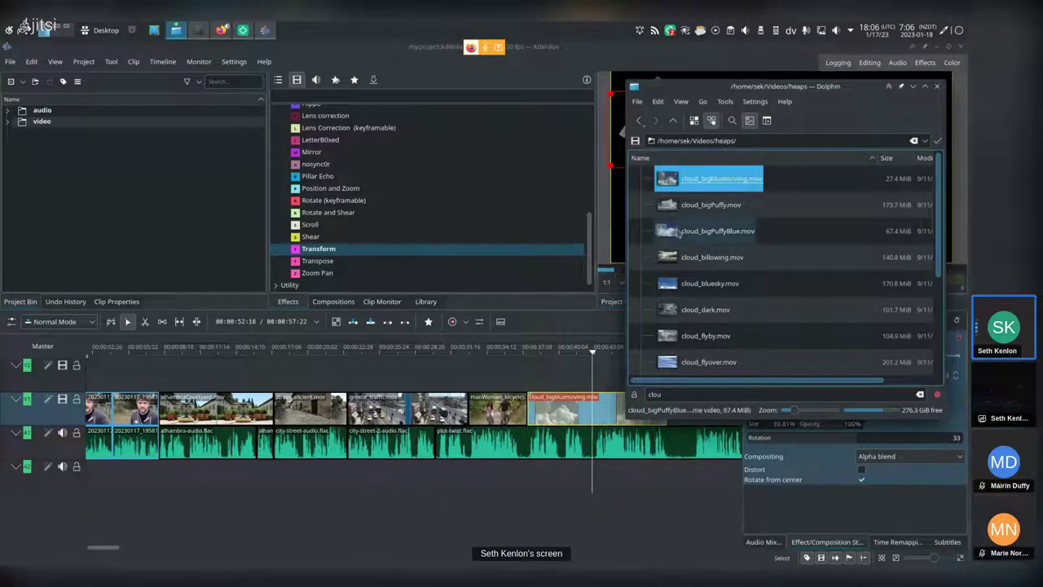
drag(732, 231, 553, 373)
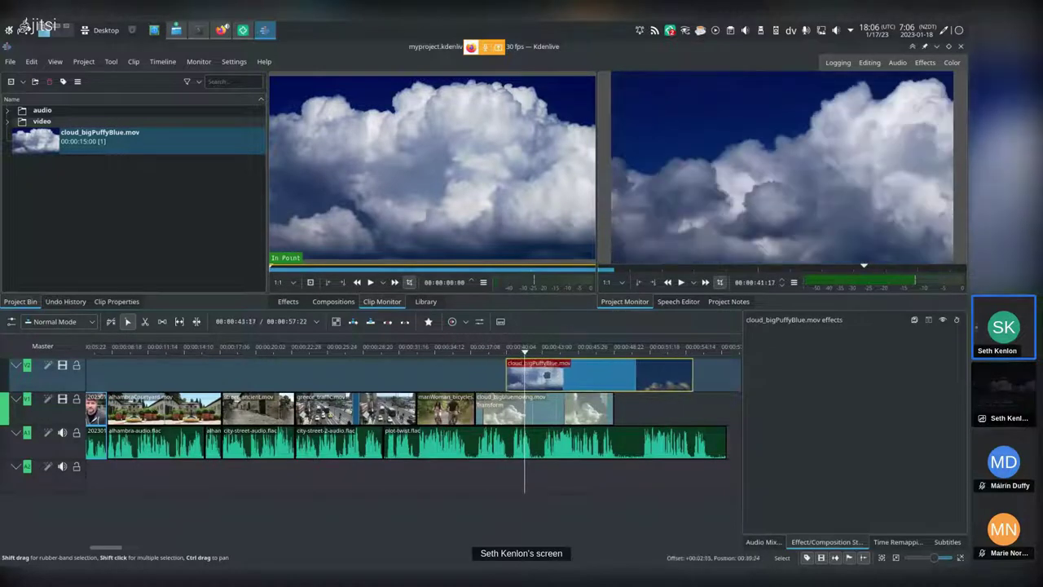
click(497, 355)
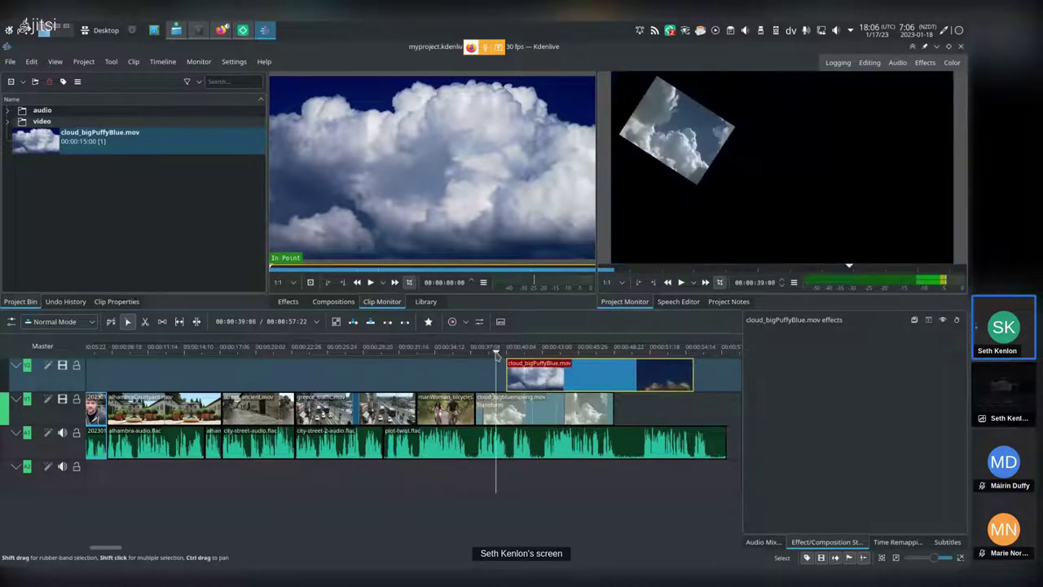
click(522, 350)
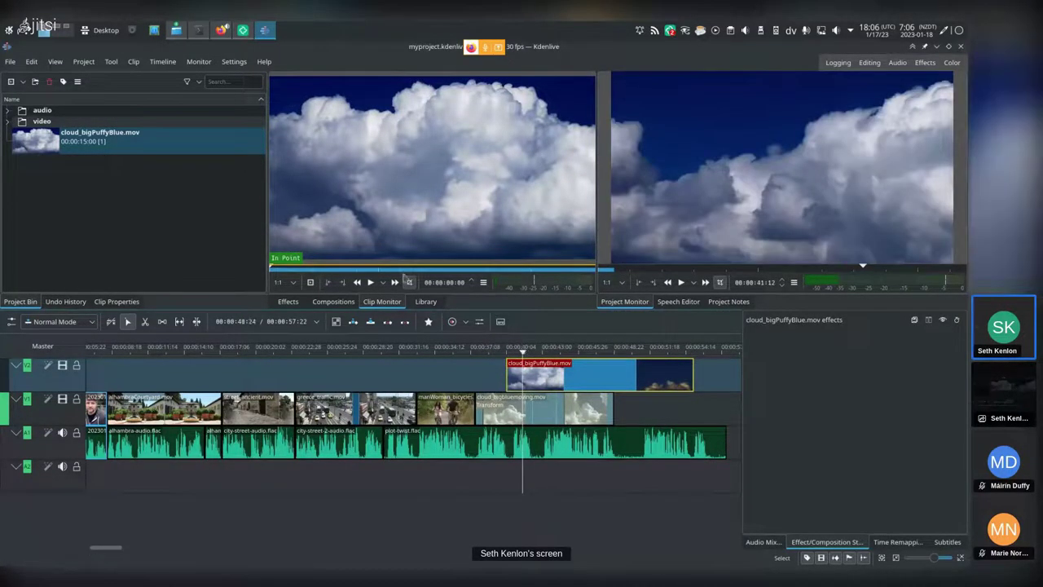
Apply the Transform effect to cloud_bigPuffyBlue.mov, scale it to about 30% and move it to about X 727, Y 81
click(287, 301)
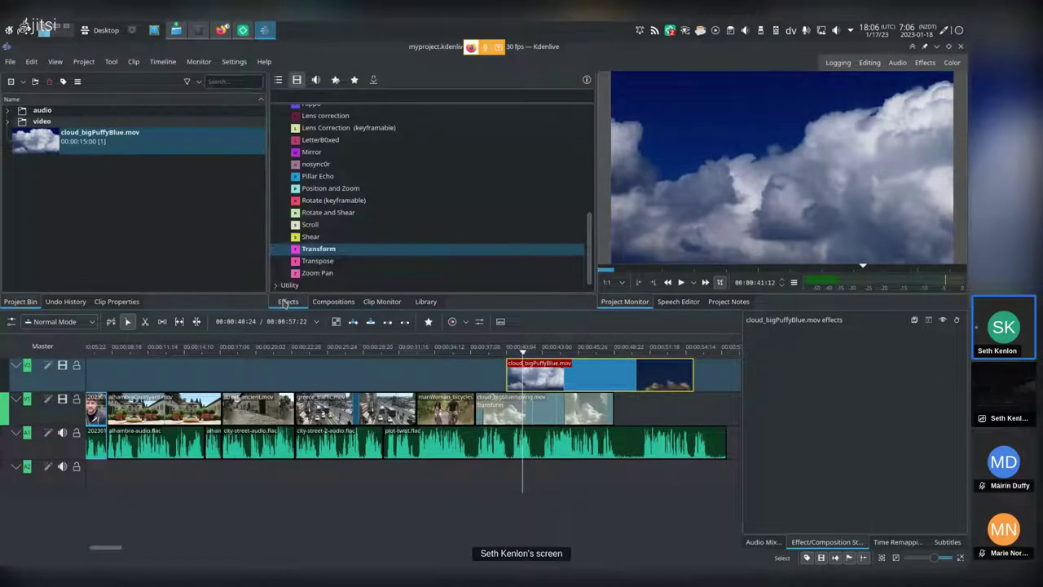
click(323, 251)
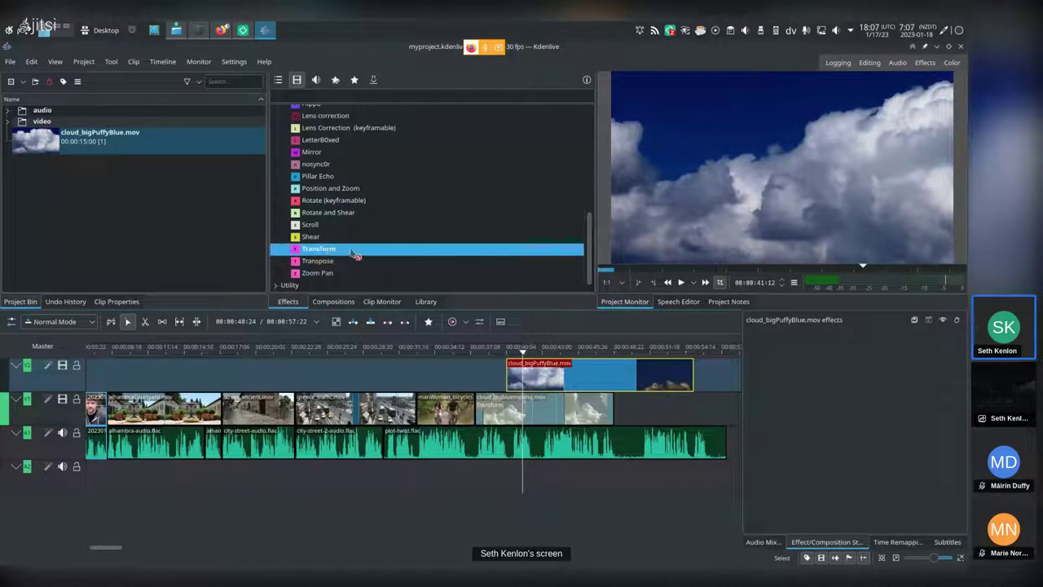
drag(580, 379, 577, 378)
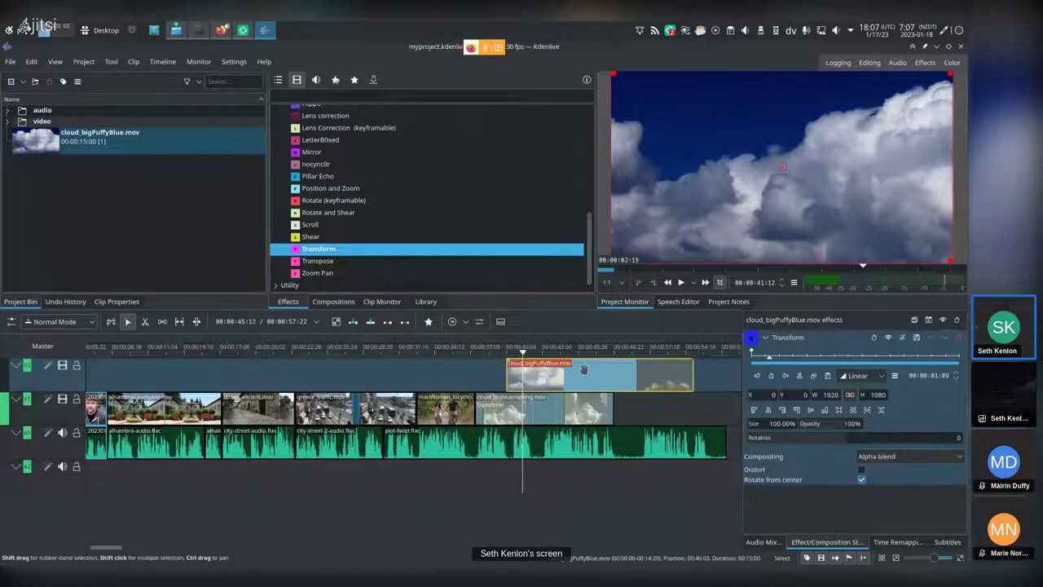
click(584, 369)
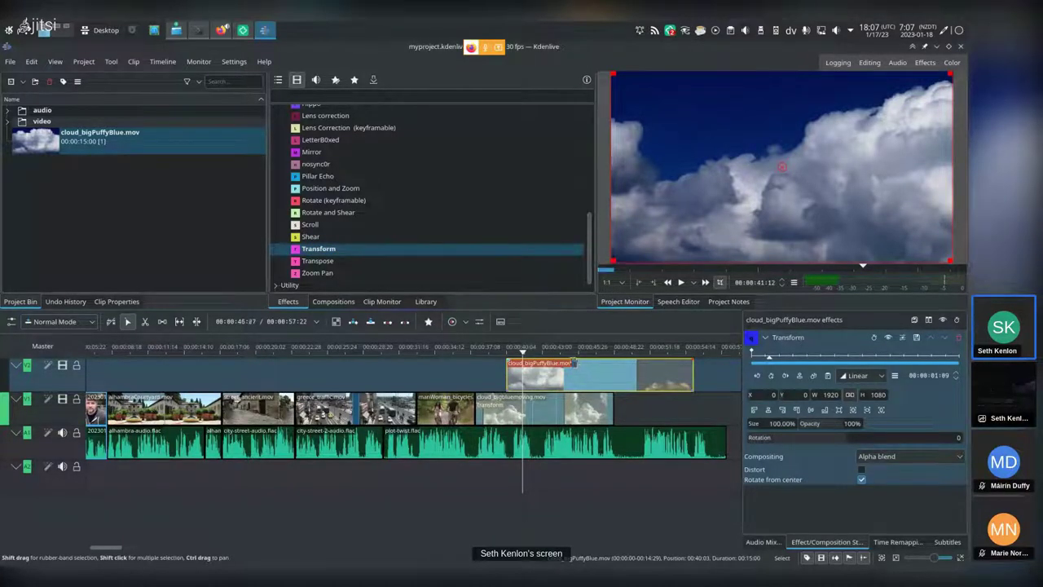
click(557, 377)
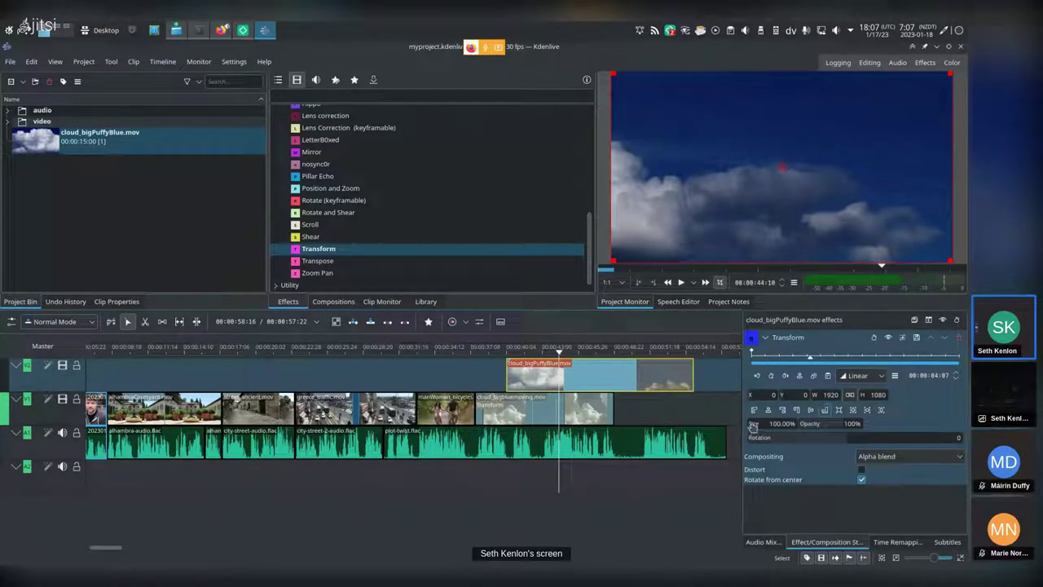
drag(753, 425, 736, 430)
drag(780, 167, 792, 118)
Preview cloud_billowing.mov from Dolphin's heaps folder, leaving it out of the project
key(alt+Tab)
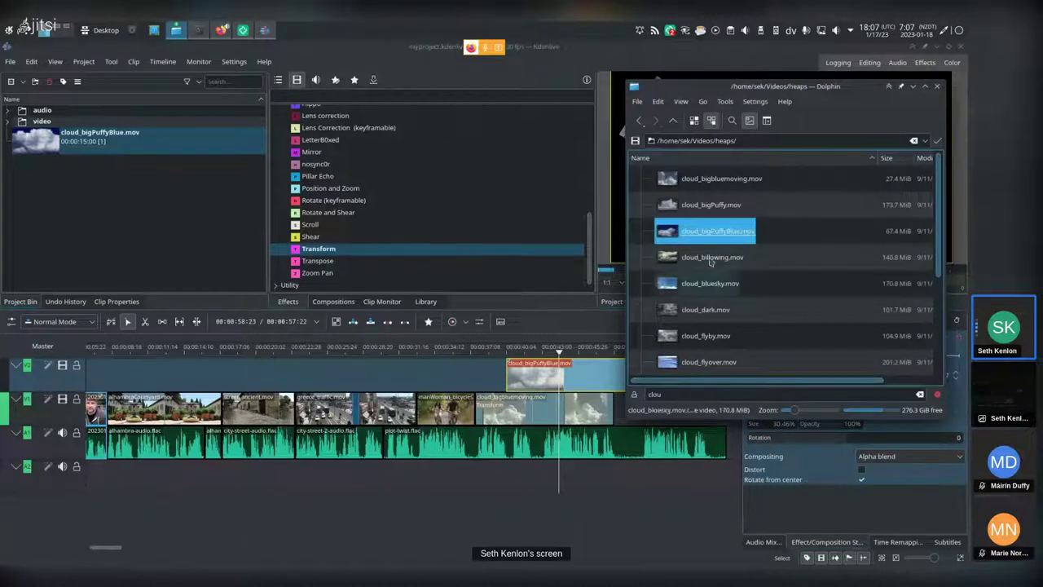
click(710, 261)
double_click(710, 261)
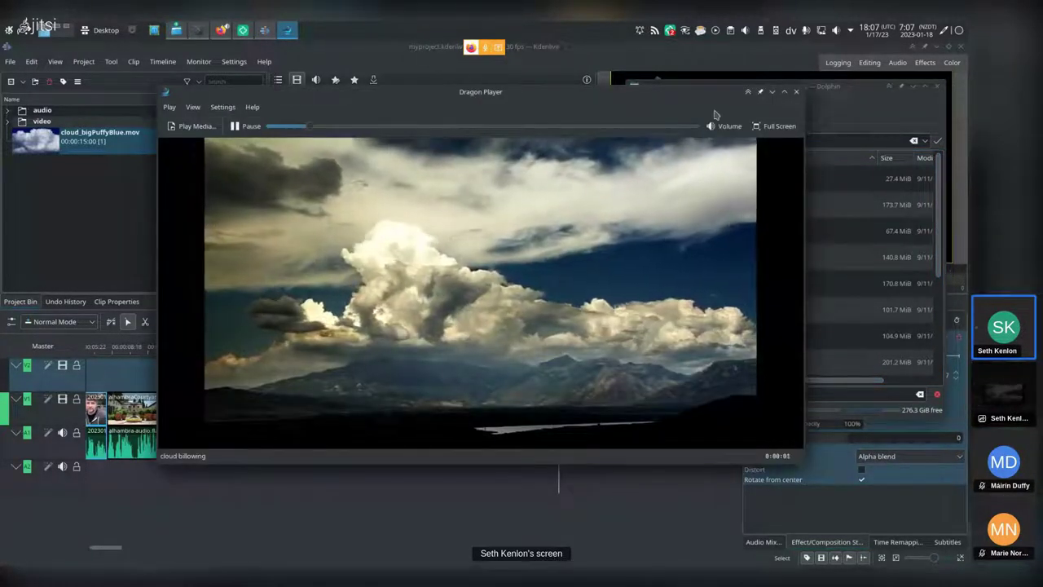
click(797, 91)
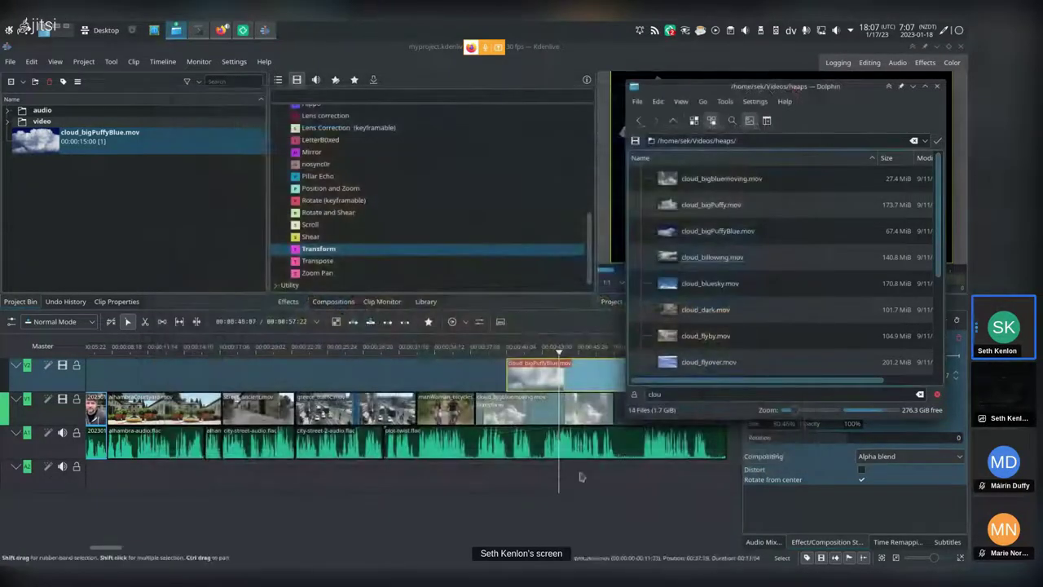
Return to Kdenlive, select cloud_bigPuffyBlue.mov and view the two layered cloud clips at 00:00:43:24
click(560, 379)
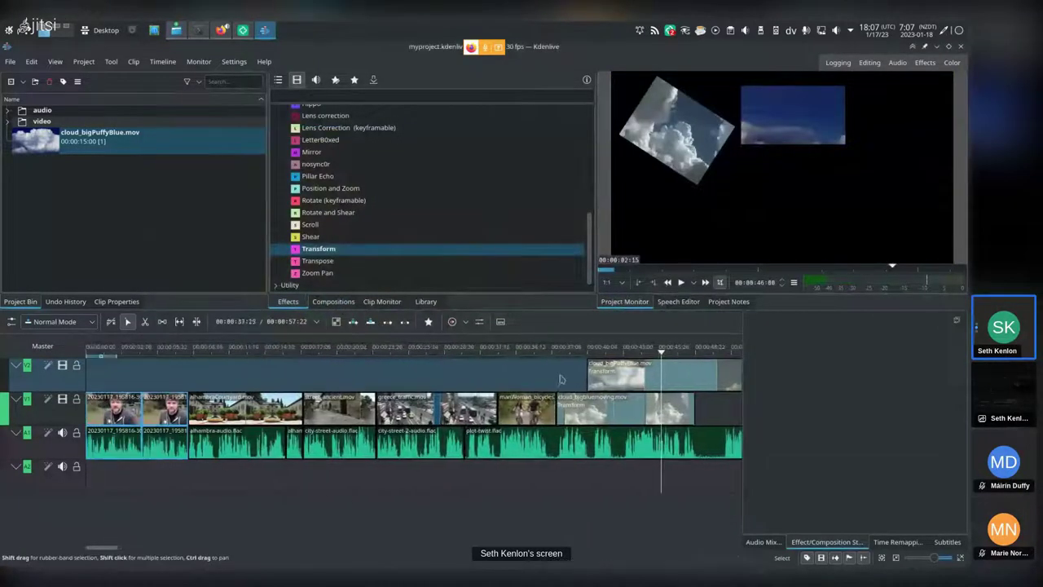
scroll(560, 379, right, 2)
click(561, 360)
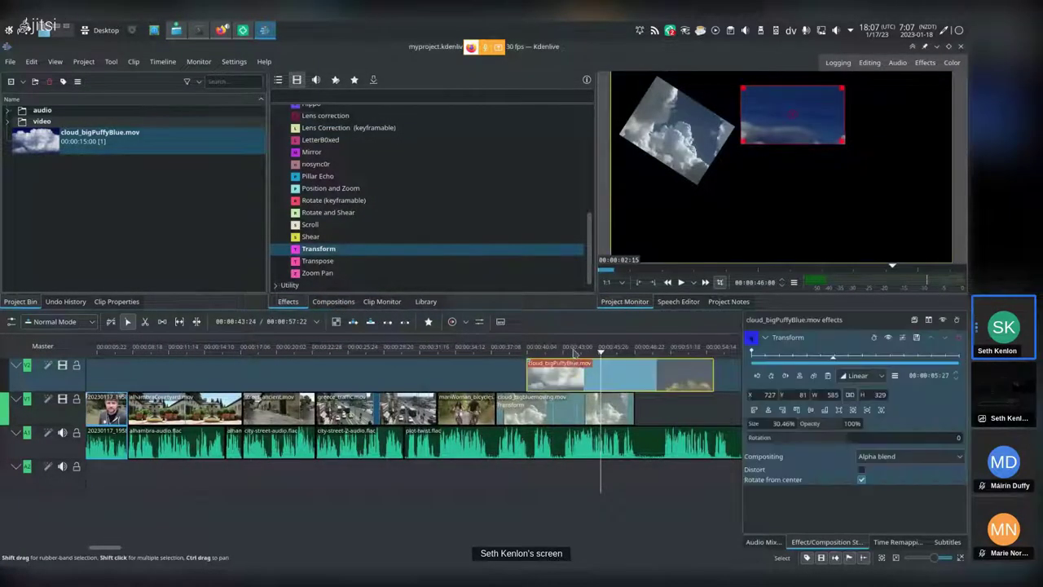
click(575, 351)
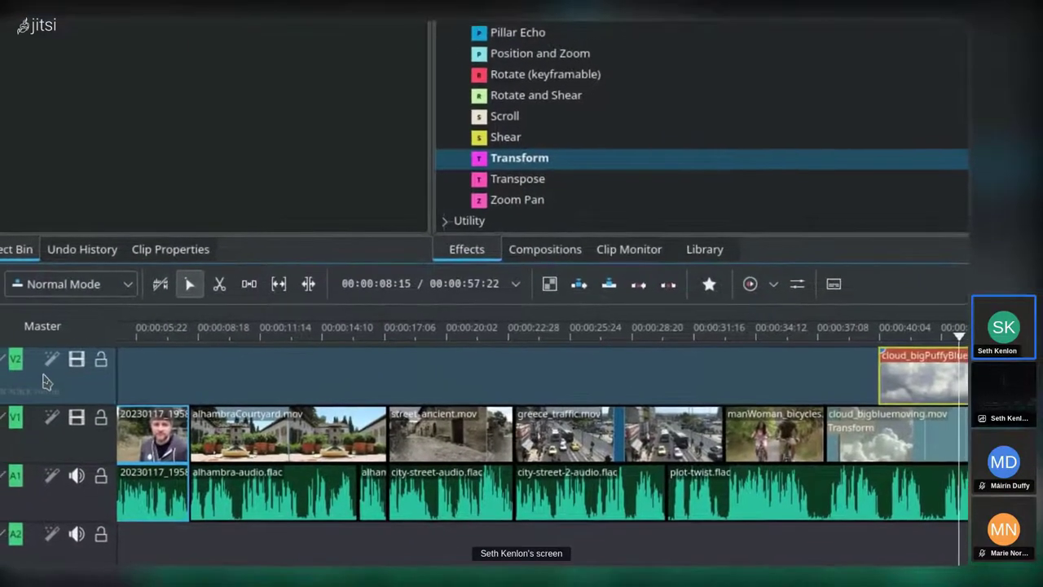
Insert 4 video tracks under V2
right_click(46, 382)
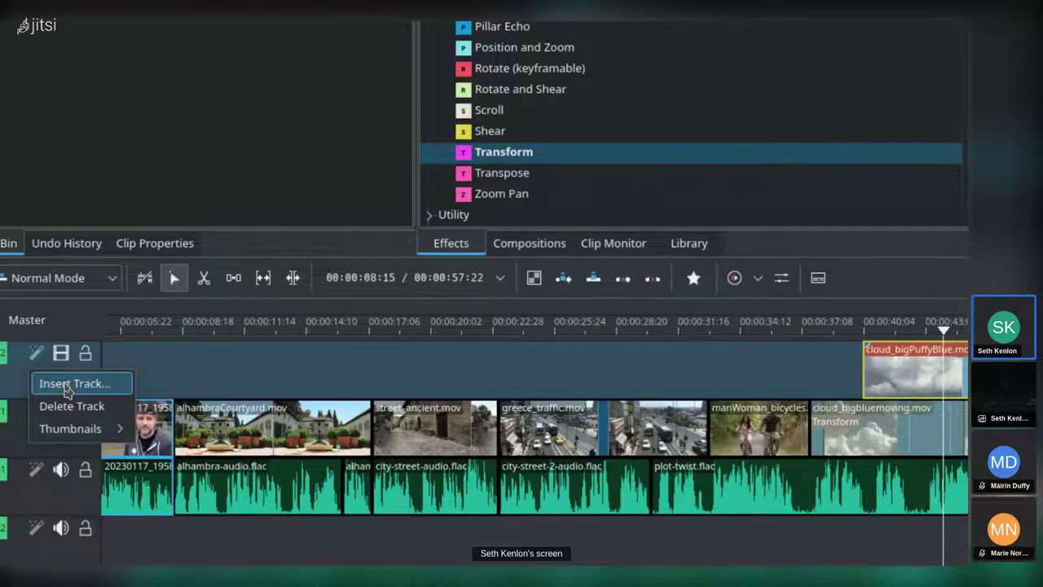
click(68, 389)
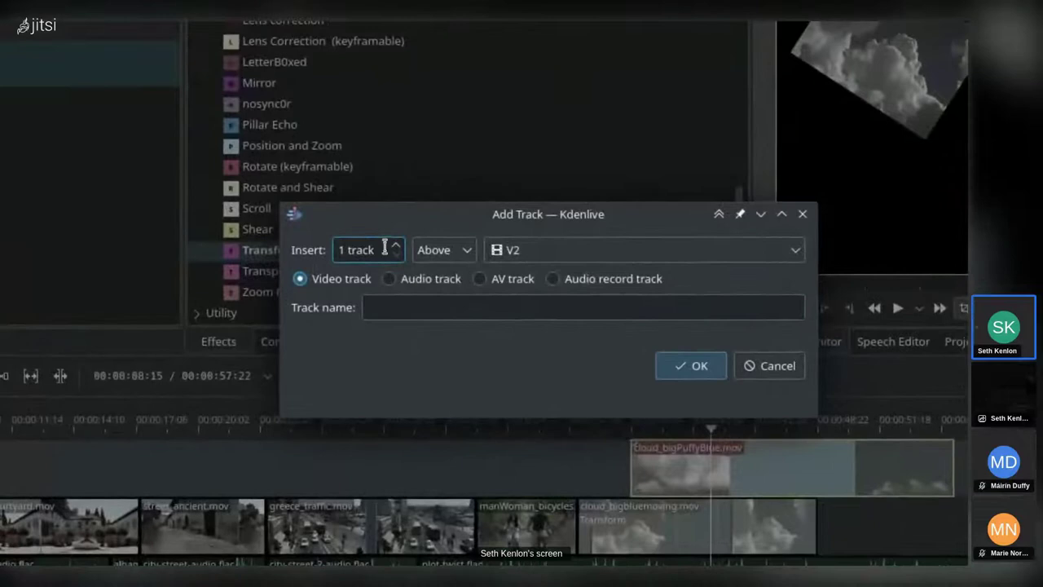
click(388, 215)
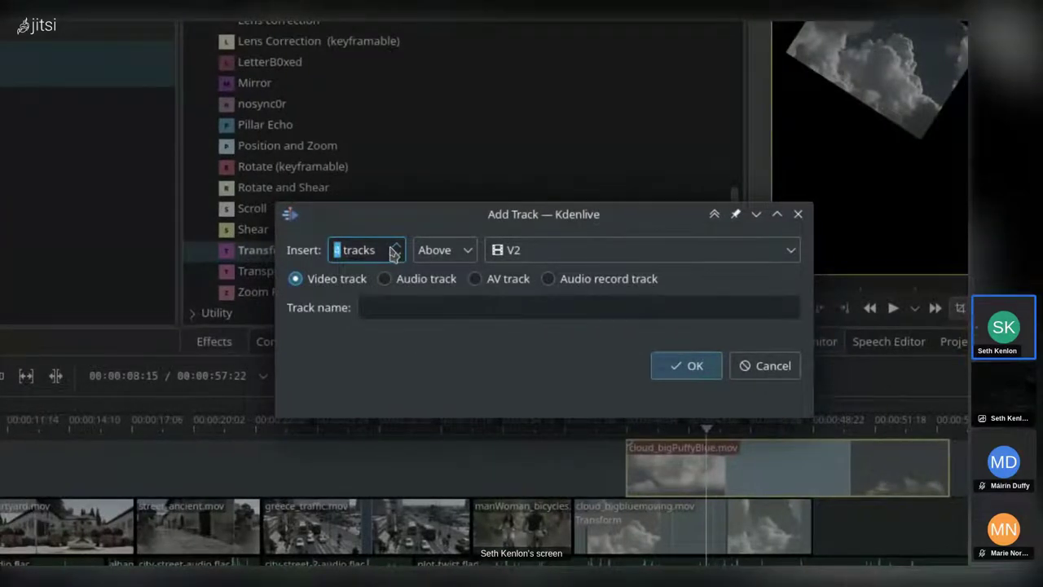
click(394, 246)
click(394, 246)
click(309, 286)
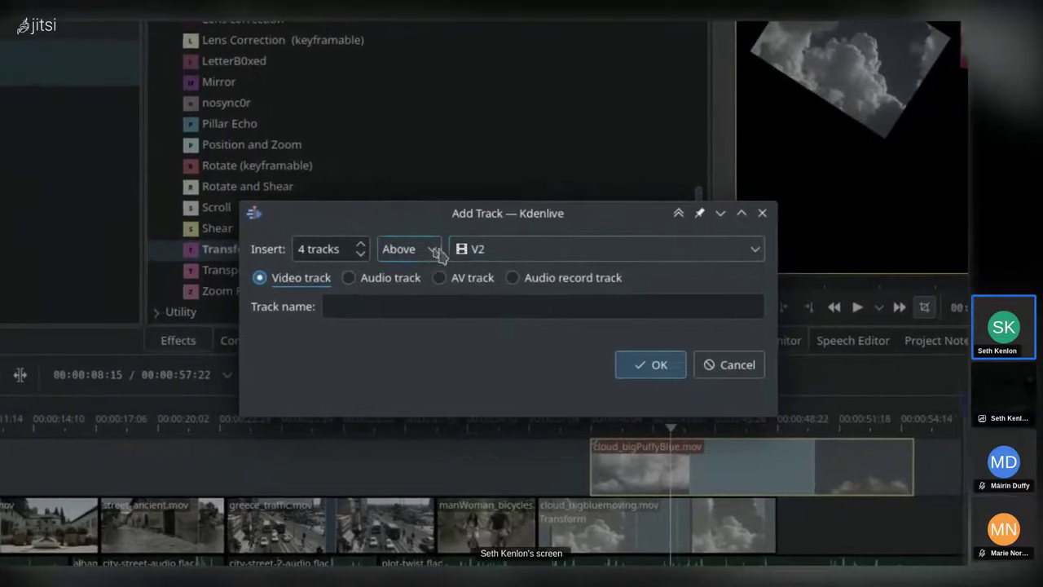
click(406, 252)
click(411, 295)
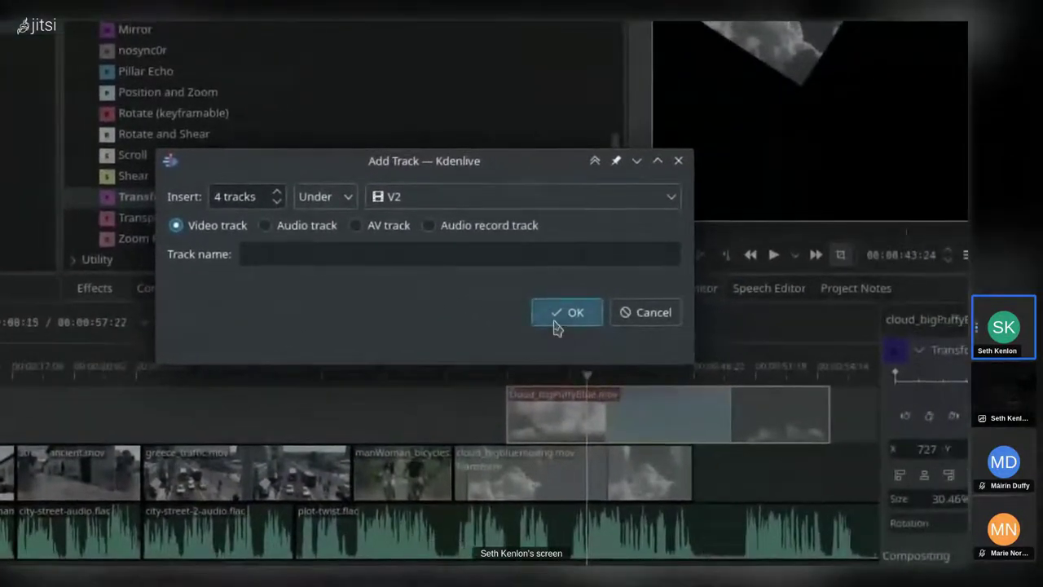
click(554, 322)
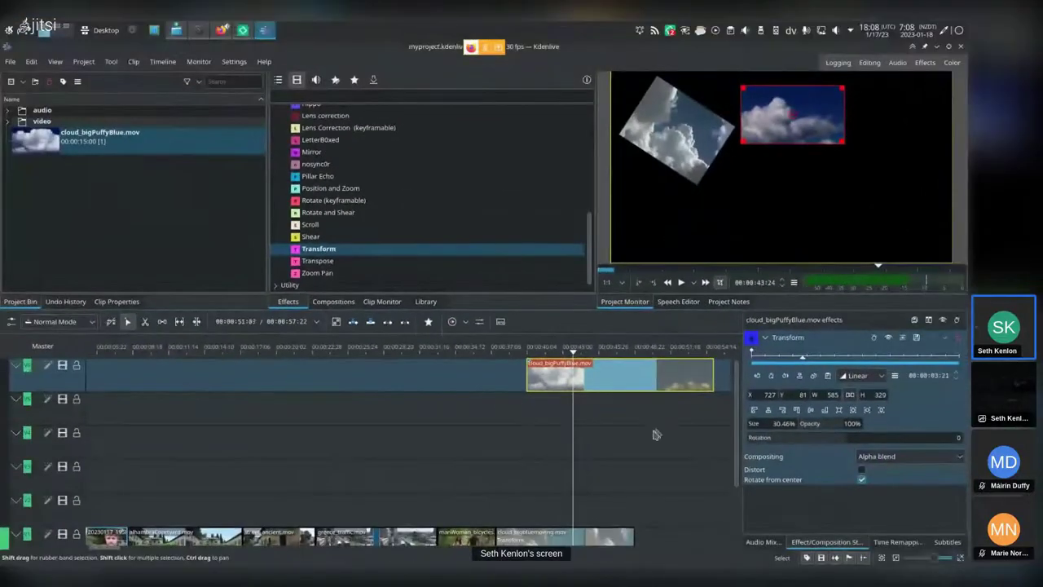
Add cloud_bluesky.mov, cloud_dark.mov, cloud_flyby.mov and cloud_flyover.mov from Dolphin, one on each new empty video track below cloud_bigPuffyBlue.mov
scroll(562, 383, down, 5)
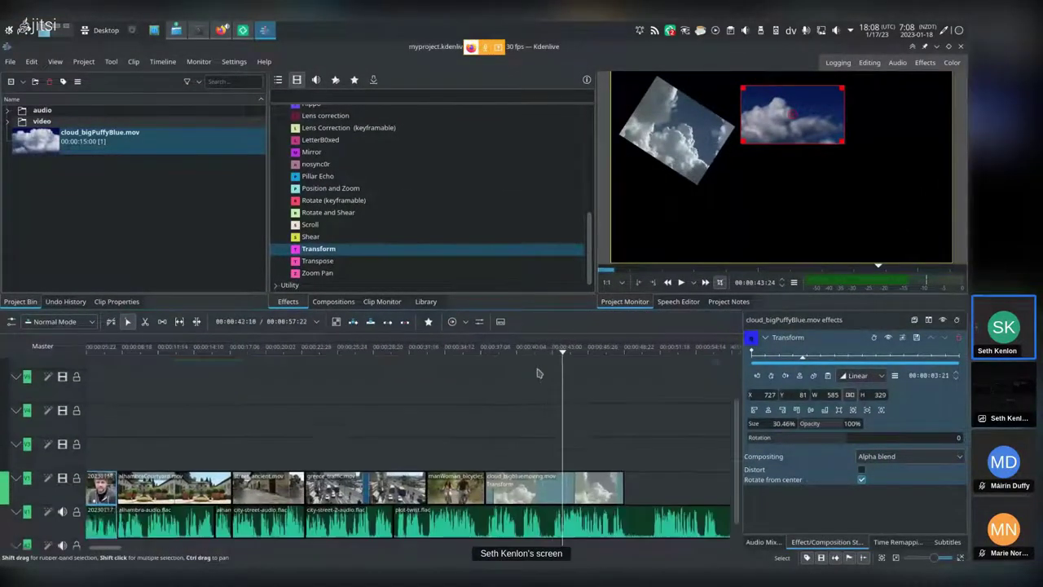
scroll(524, 443, up, 3)
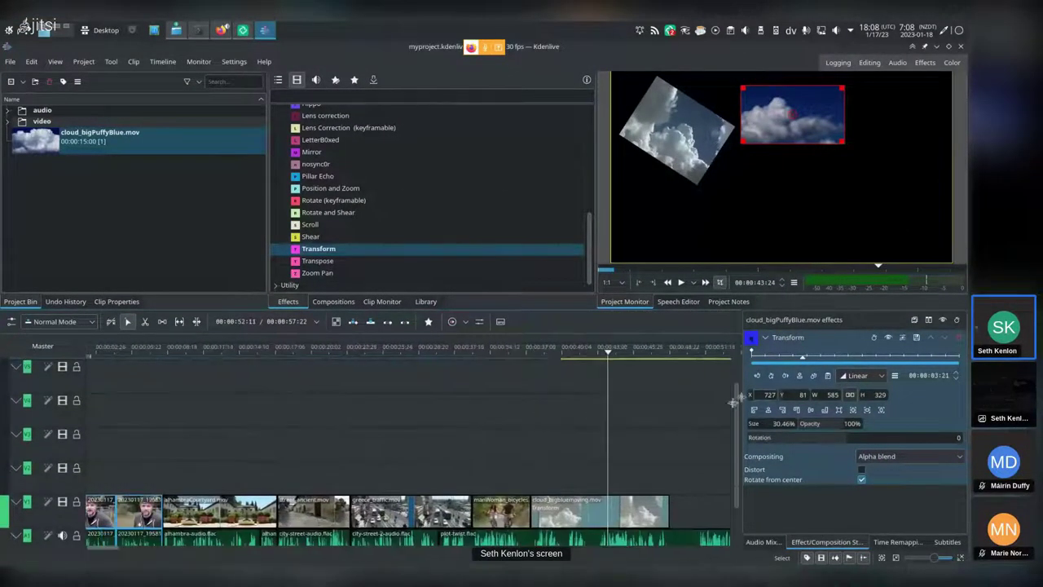
key(alt+Tab)
drag(706, 284, 591, 411)
drag(706, 309, 585, 444)
drag(706, 336, 589, 475)
drag(706, 362, 588, 505)
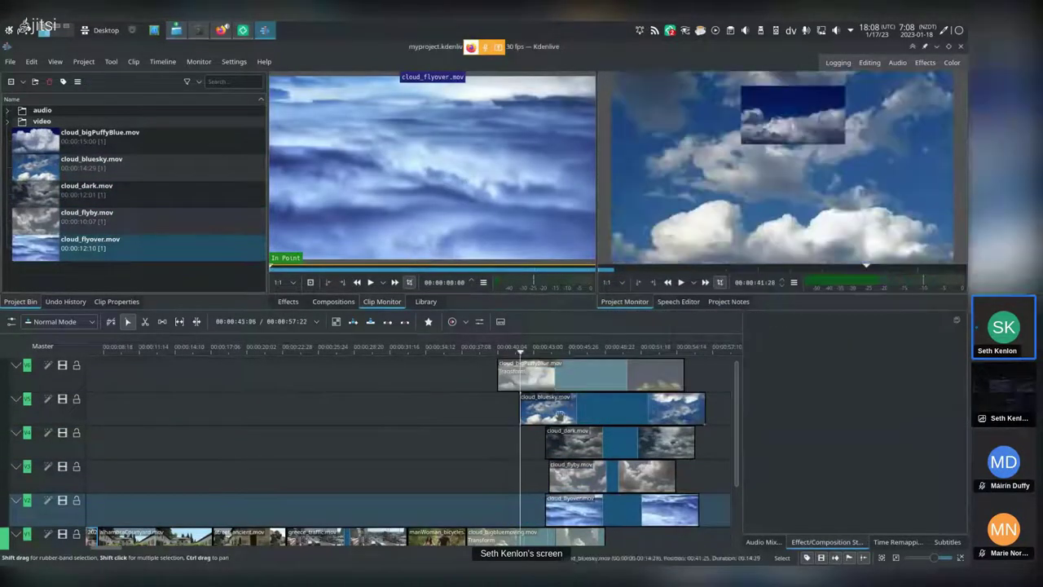
Stagger the five stacked cloud clips so each starts slightly after the one below, with cloud_flyover.mov first and cloud_bigPuffyBlue.mov last
click(521, 418)
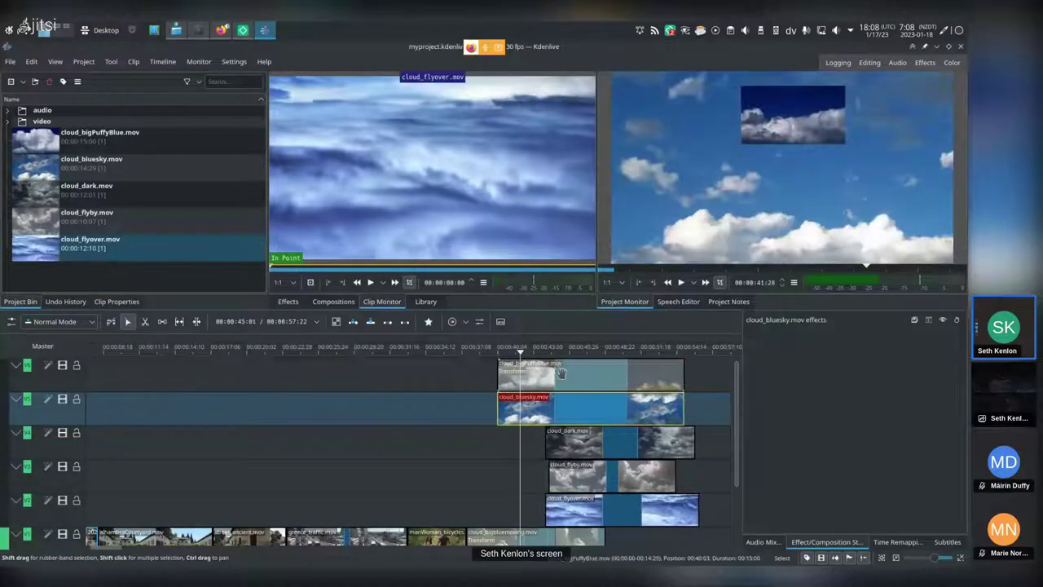
drag(568, 376, 582, 394)
drag(585, 442, 530, 447)
drag(567, 515, 505, 516)
drag(612, 476, 566, 446)
drag(535, 399, 571, 376)
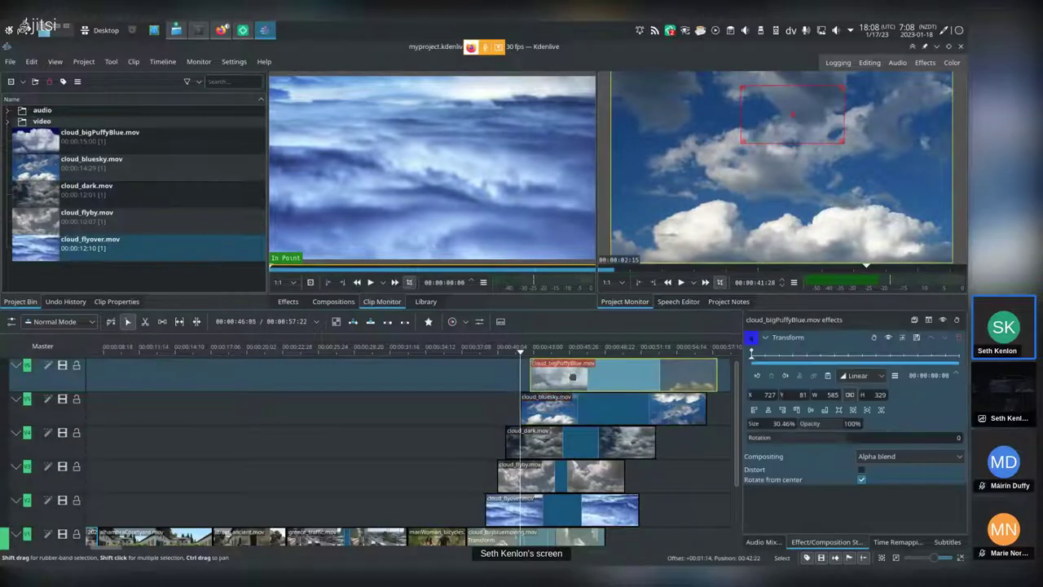
Enlarge the timeline area and move the playhead to 00:00:45:04, where all the cloud clips overlap
scroll(561, 481, down, 3)
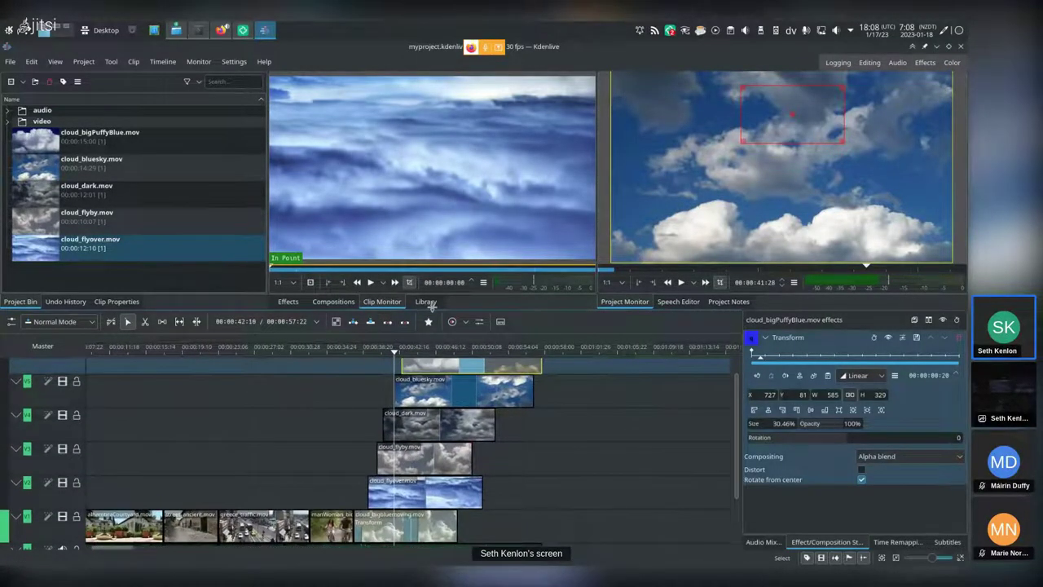
drag(431, 307, 442, 271)
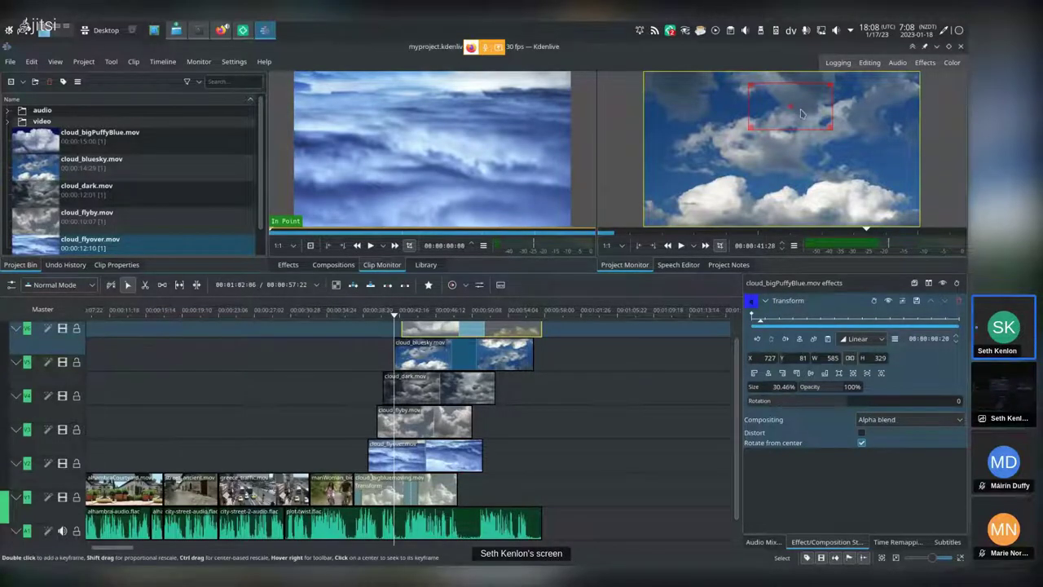
scroll(441, 365, up, 3)
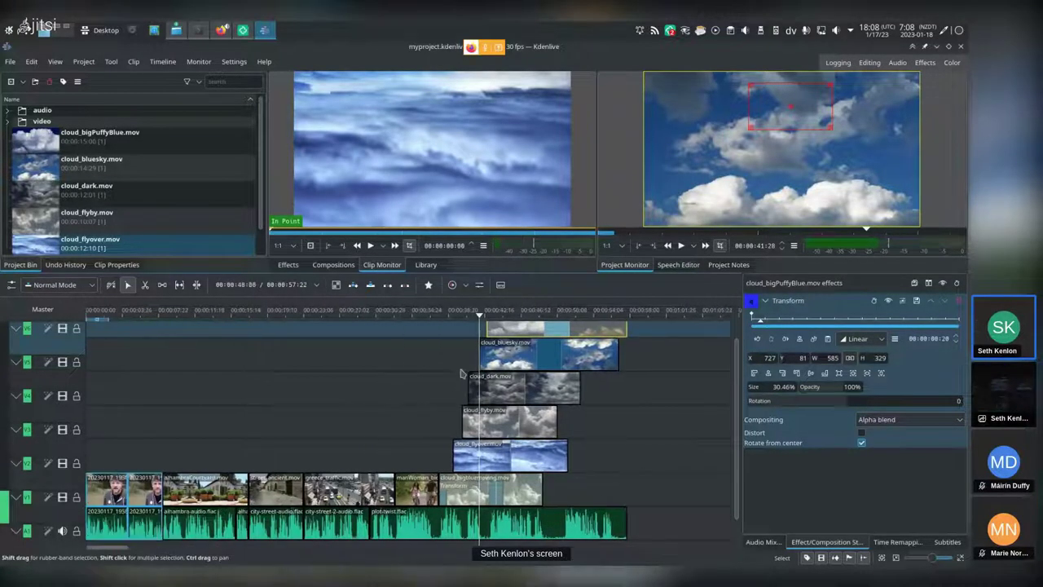
click(431, 317)
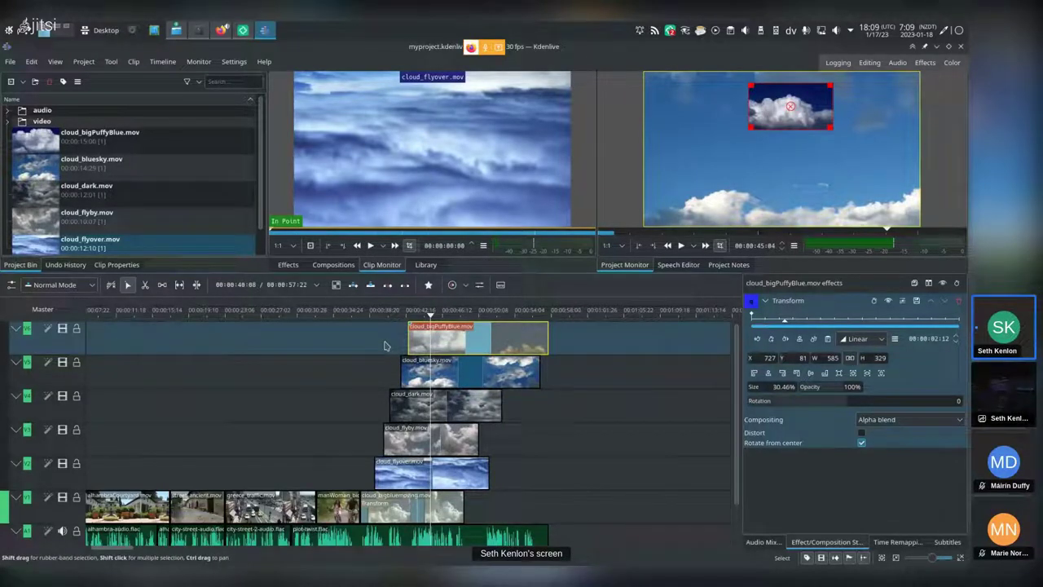
Copy the Transform effect from cloud_bigPuffyBlue.mov and paste it onto cloud_bluesky.mov, cloud_dark.mov, cloud_flyby.mov and cloud_flyover.mov
right_click(444, 332)
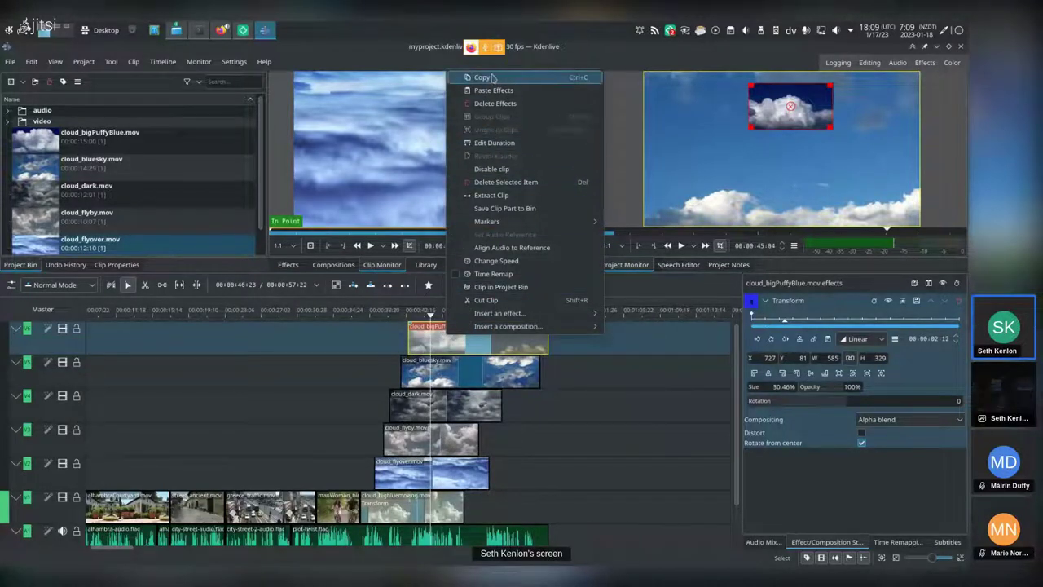
click(500, 79)
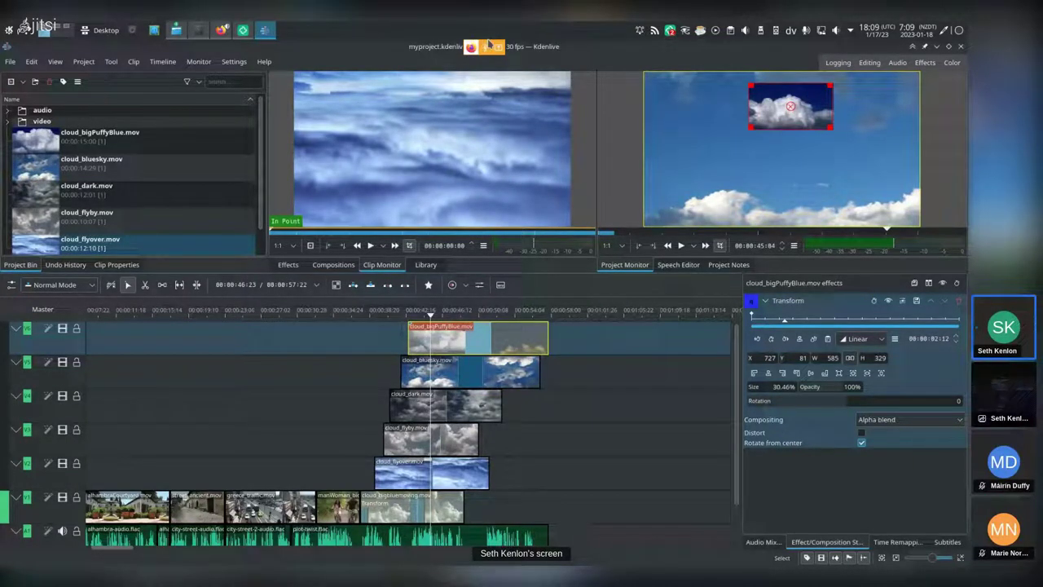
right_click(417, 368)
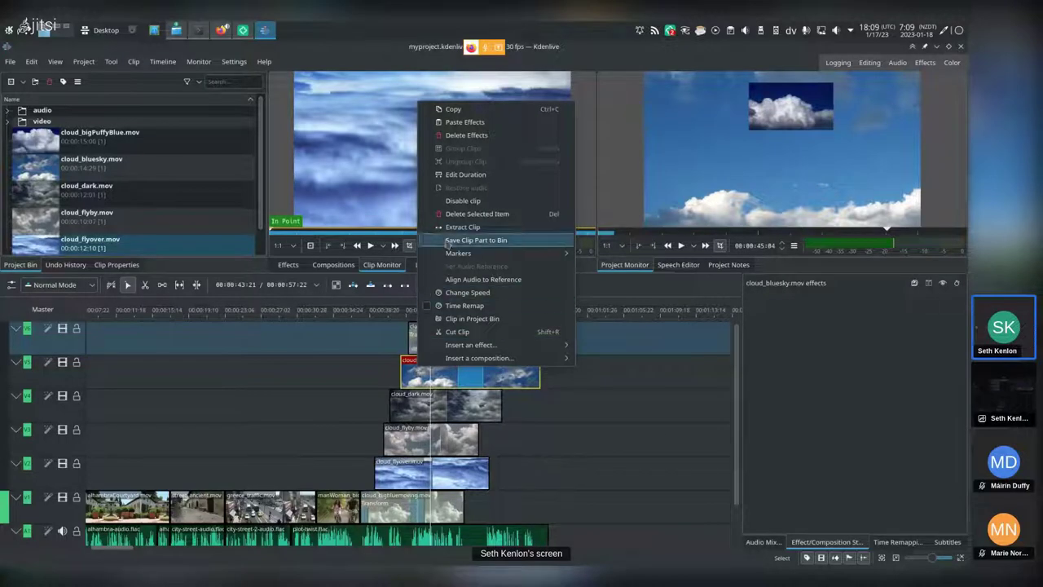
click(473, 122)
right_click(401, 412)
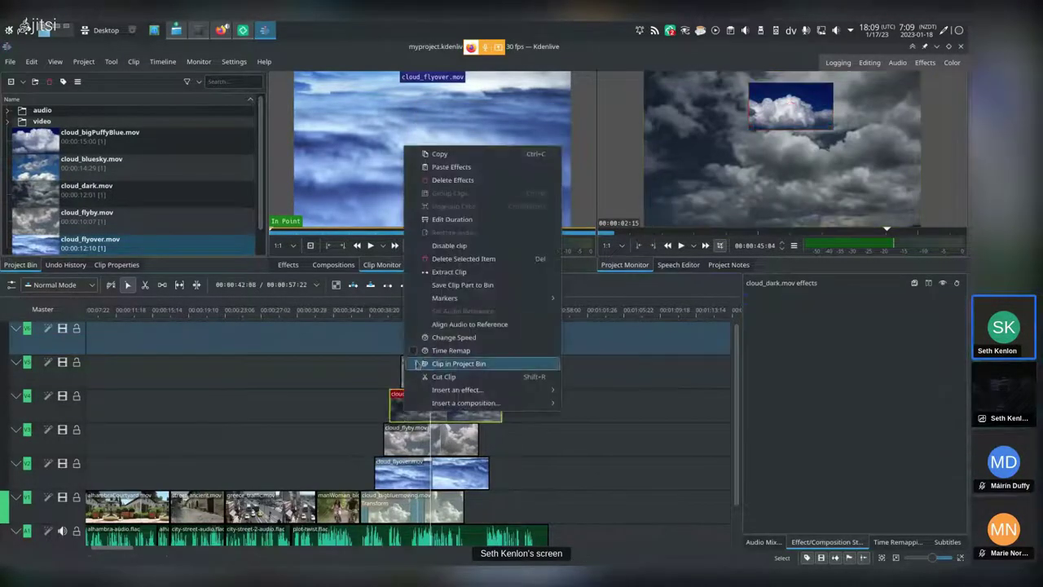
click(405, 438)
right_click(405, 438)
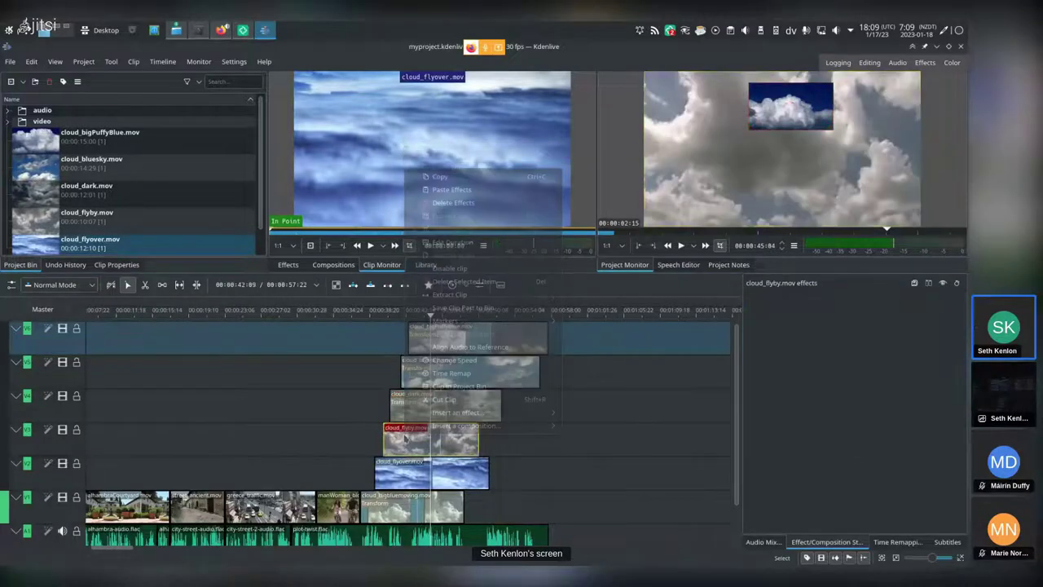
click(452, 190)
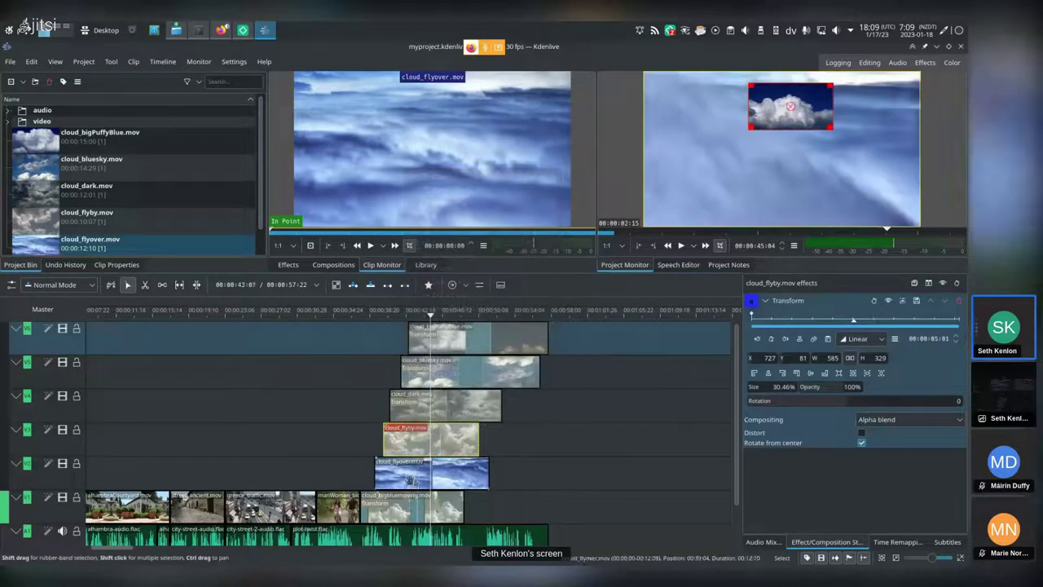
right_click(412, 481)
click(464, 235)
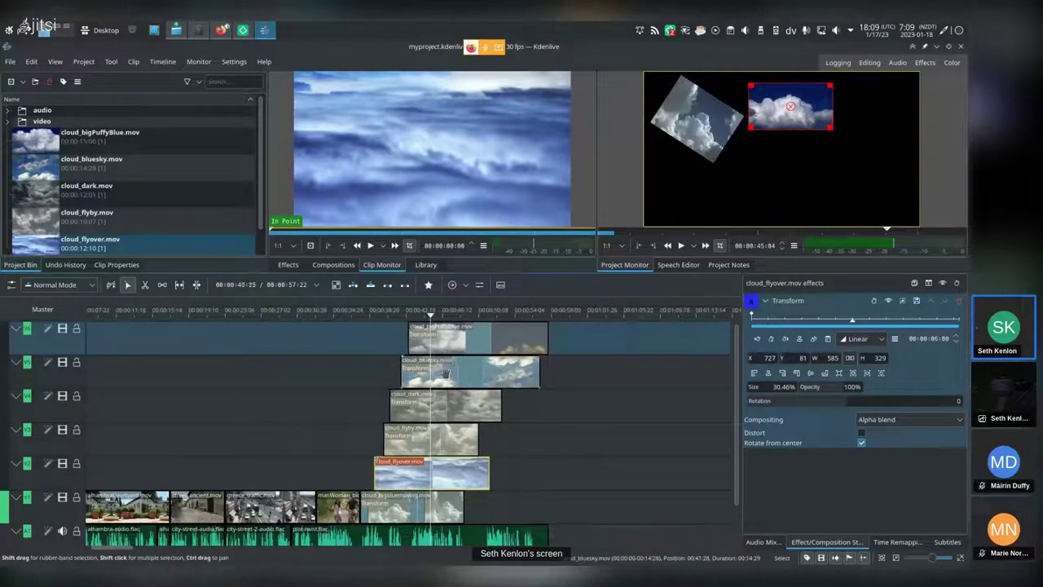
Move cloud_bluesky.mov to the right side of the video frame, at about X 1372, Y 271
click(471, 373)
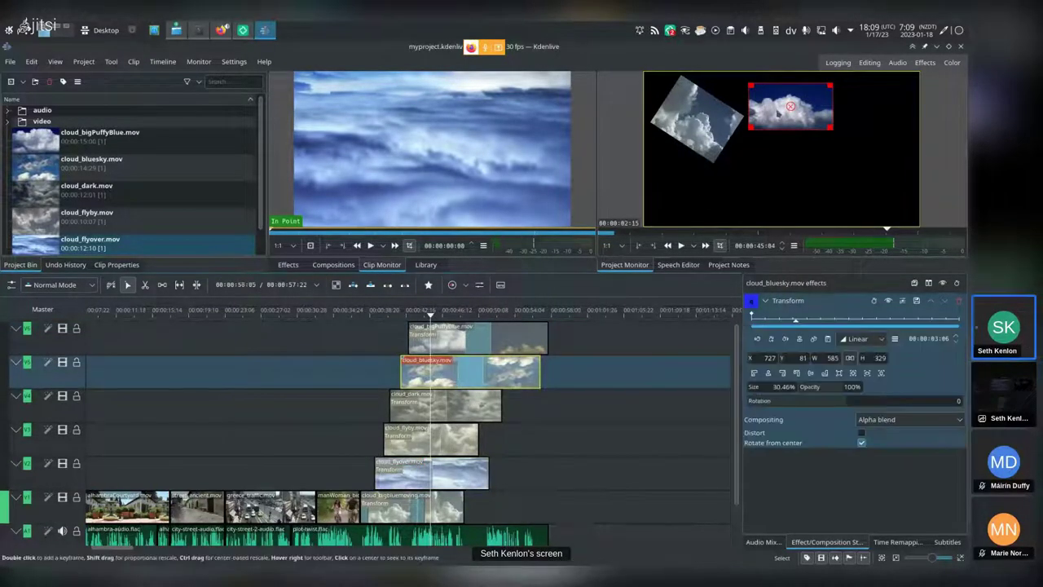
drag(790, 107, 884, 135)
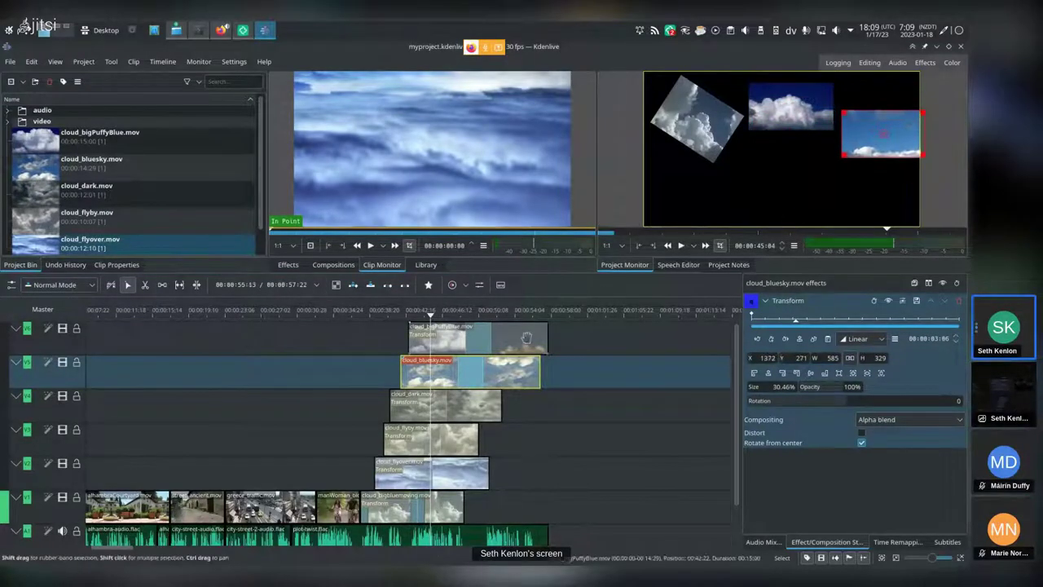
Arrange three clips in the frame's lower row: cloud_dark.mov at X 40, Y 645, cloud_flyby.mov in the middle, cloud_flyover.mov at X 1299, Y 666
click(453, 401)
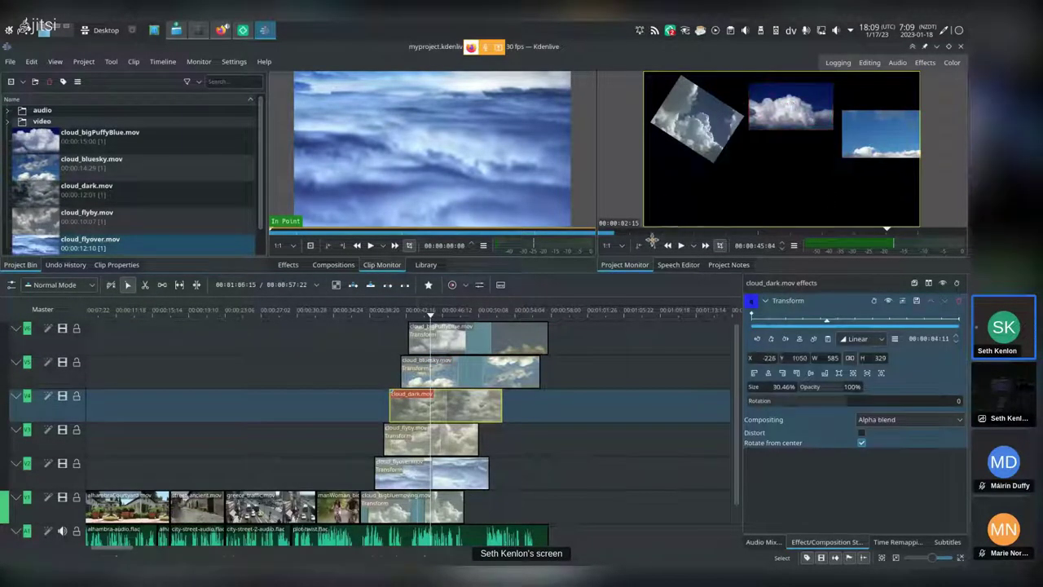
drag(652, 241, 691, 183)
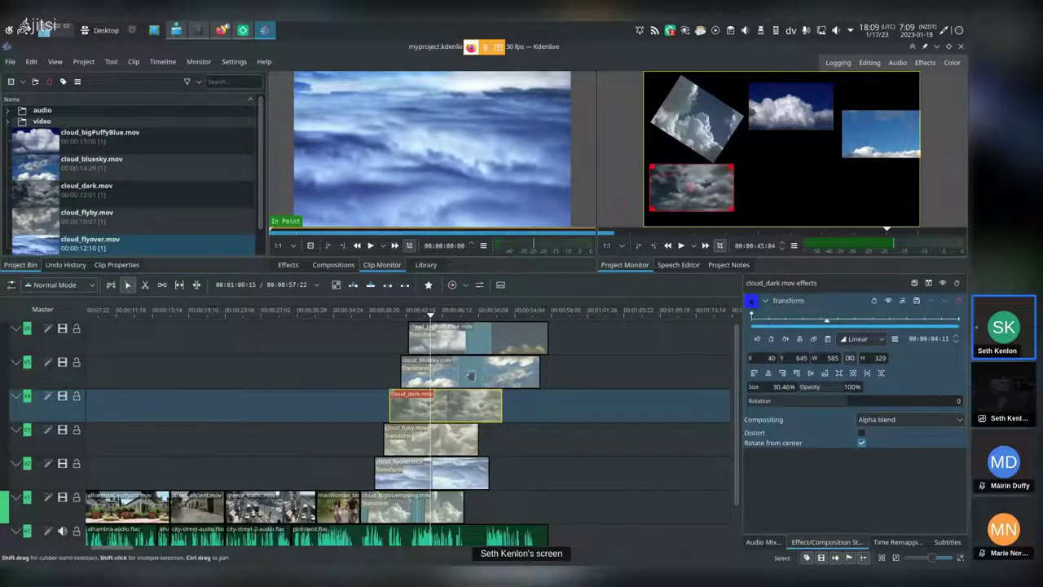
click(418, 435)
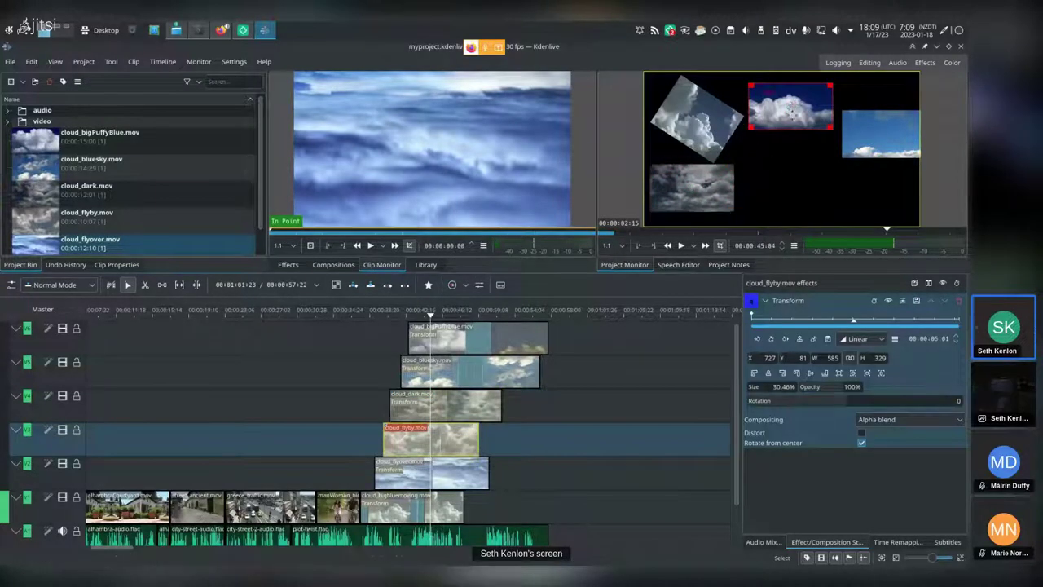
drag(798, 106, 790, 175)
click(400, 460)
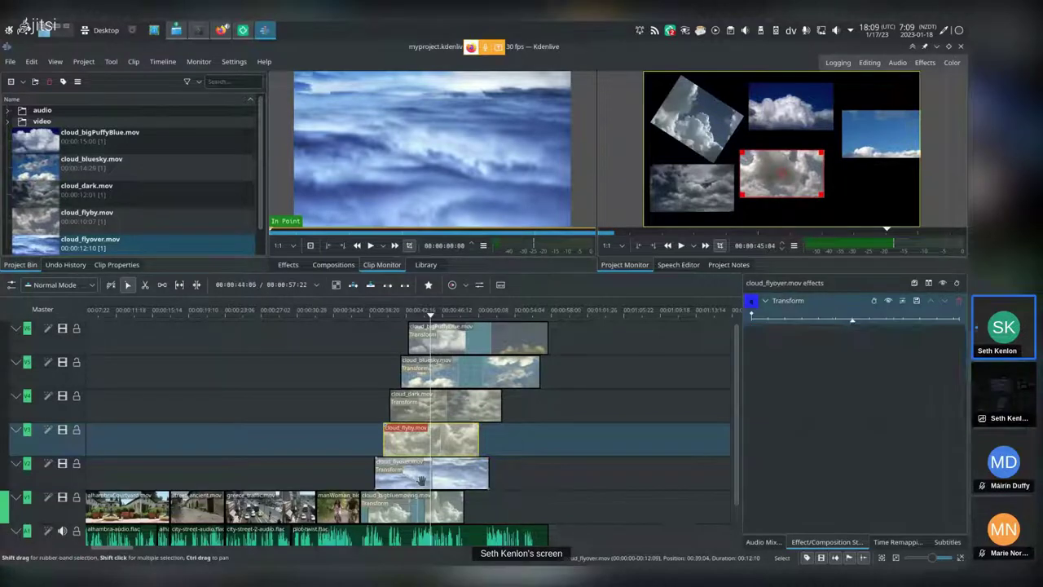
drag(801, 109, 875, 191)
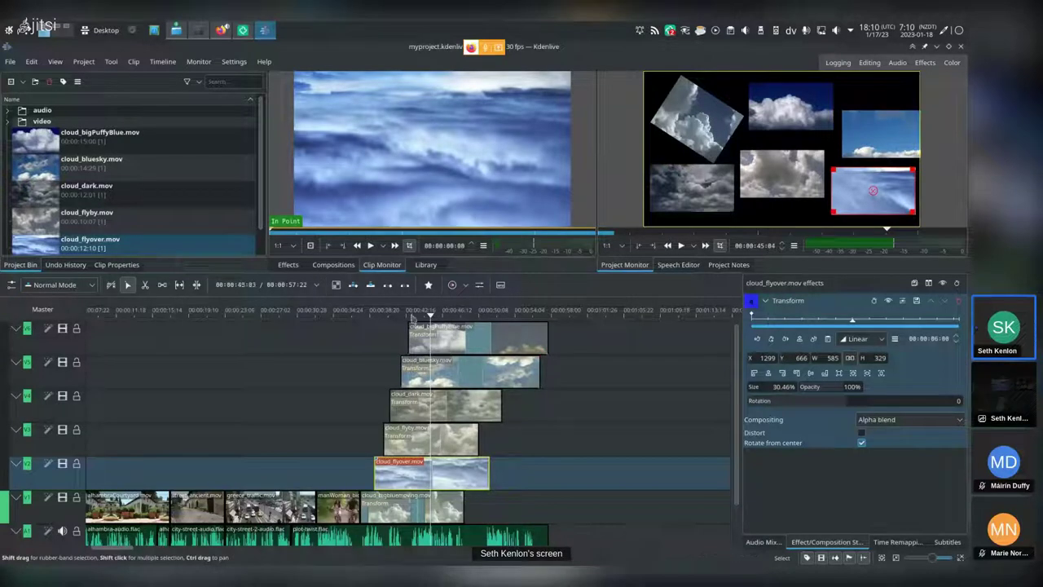
Scrub across the overlapping cloud clips to check the collage, ending at 00:00:45:01
click(413, 316)
click(432, 315)
drag(432, 316, 466, 318)
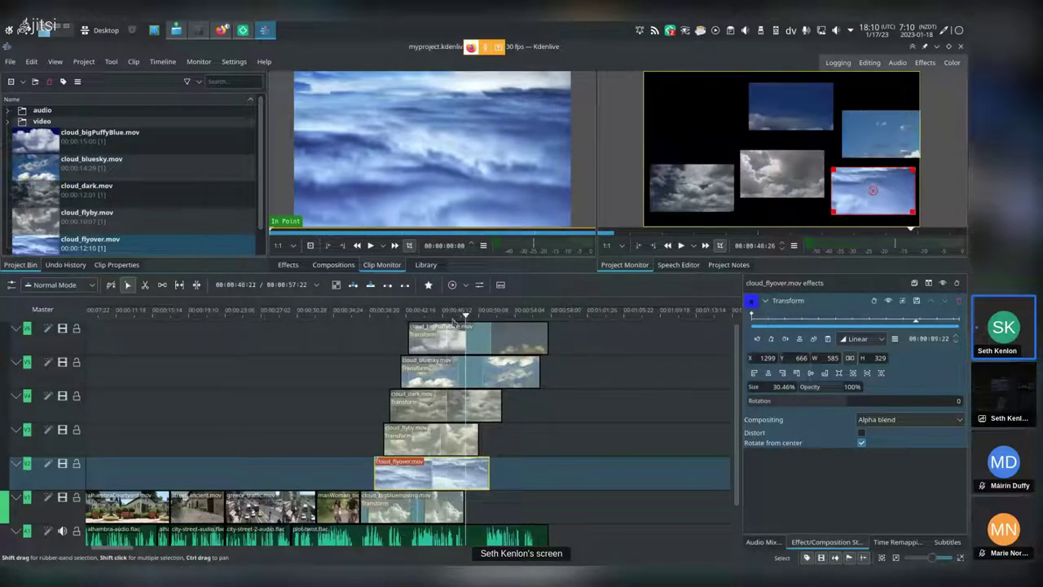
click(430, 316)
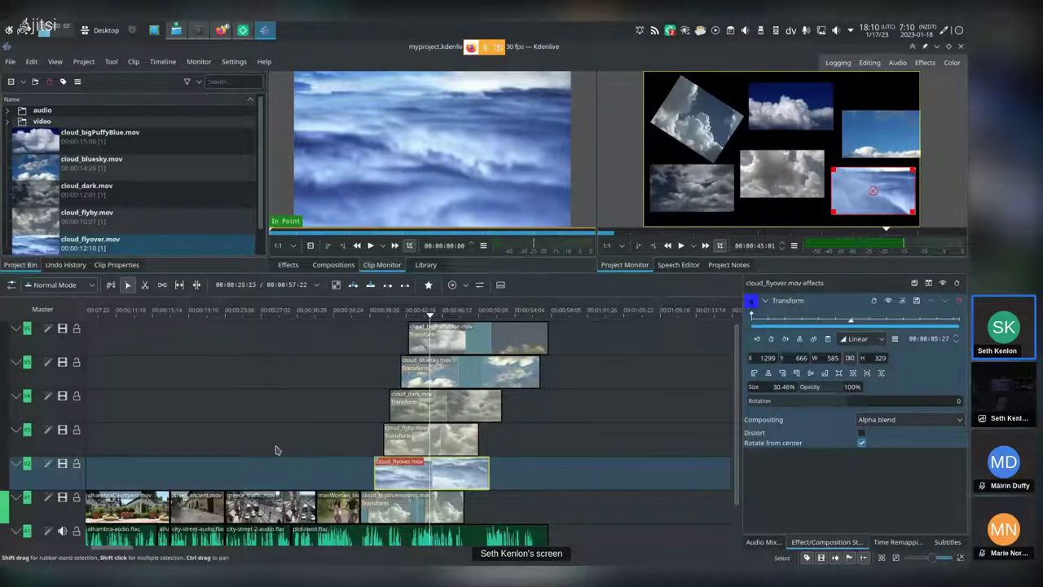
Review the rough cut from the opening talking clips through the courtyard, ancient street, traffic and cycling footage
scroll(169, 444, up, 3)
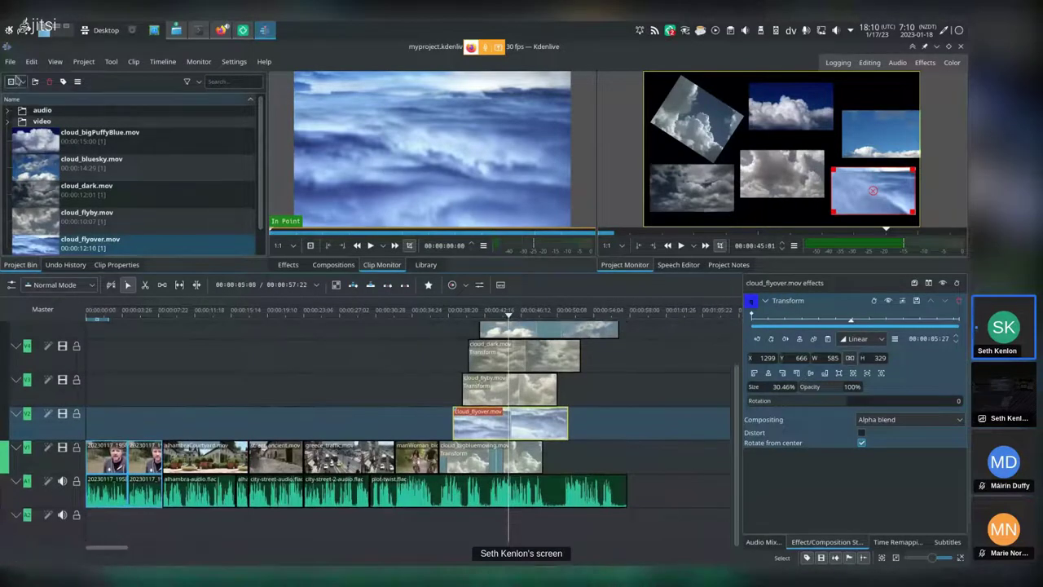
click(10, 61)
key(Escape)
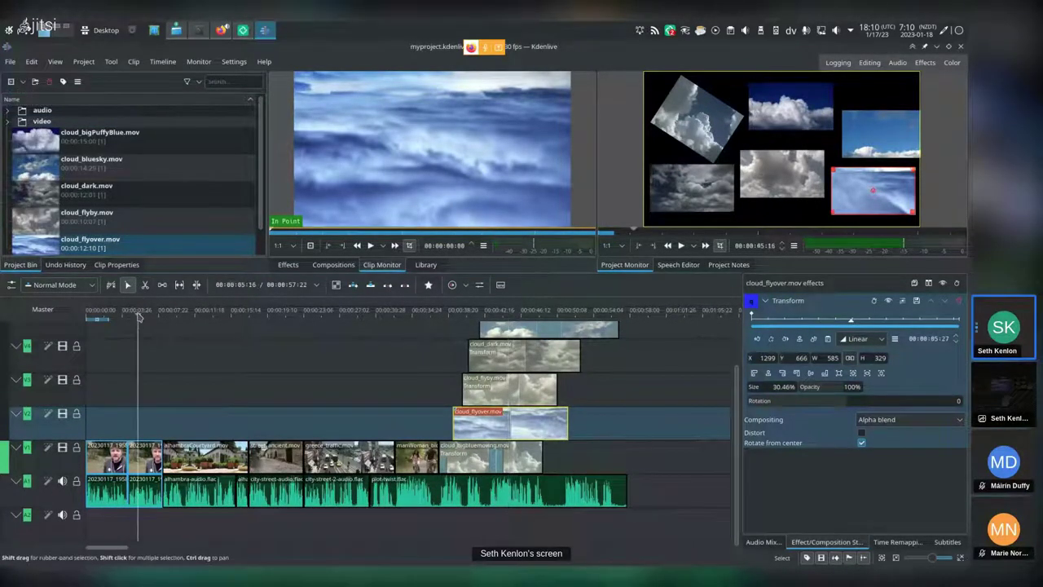
drag(140, 318, 125, 318)
click(108, 453)
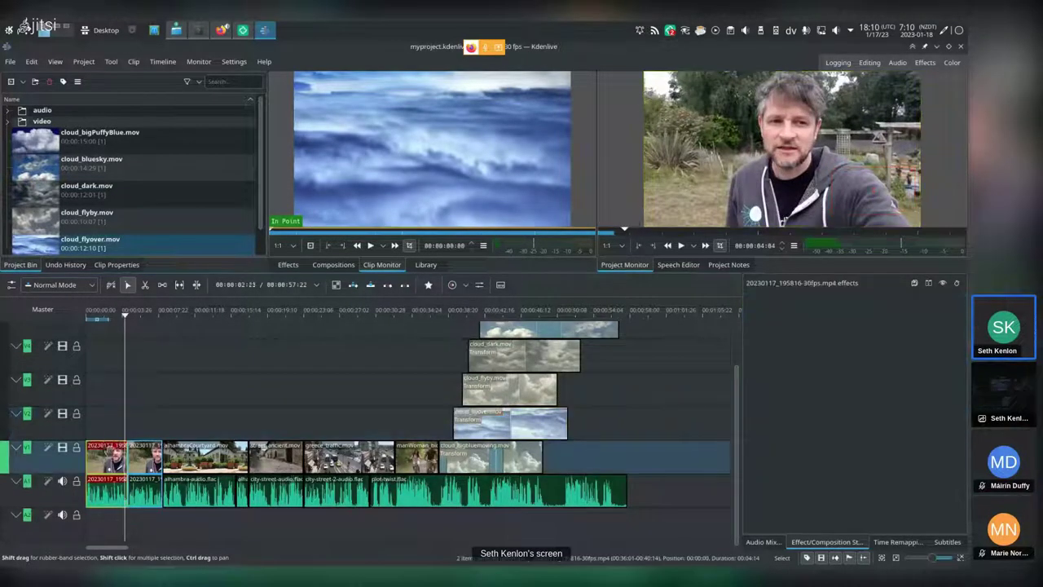
drag(122, 315, 117, 315)
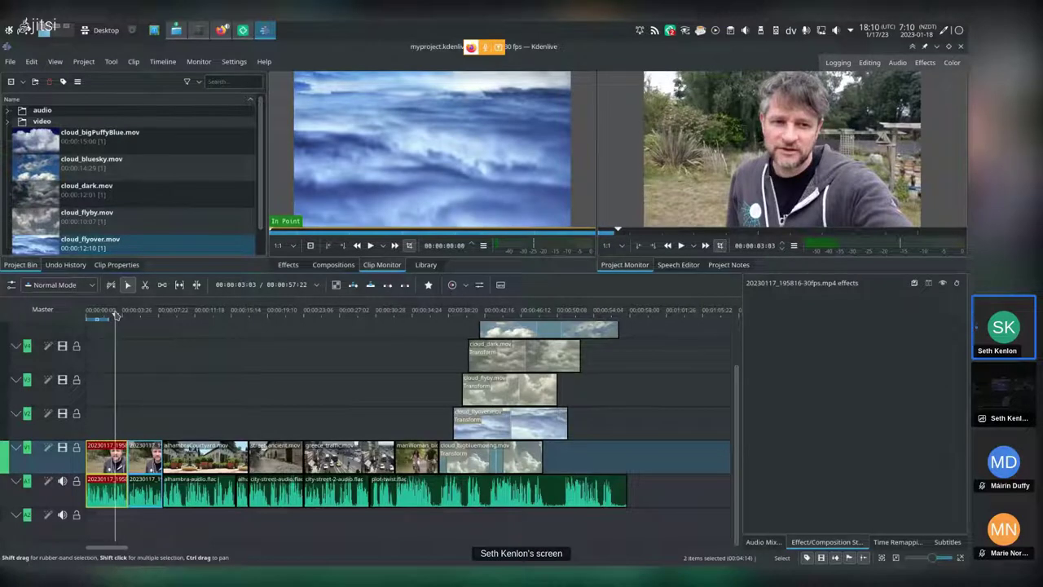
click(189, 318)
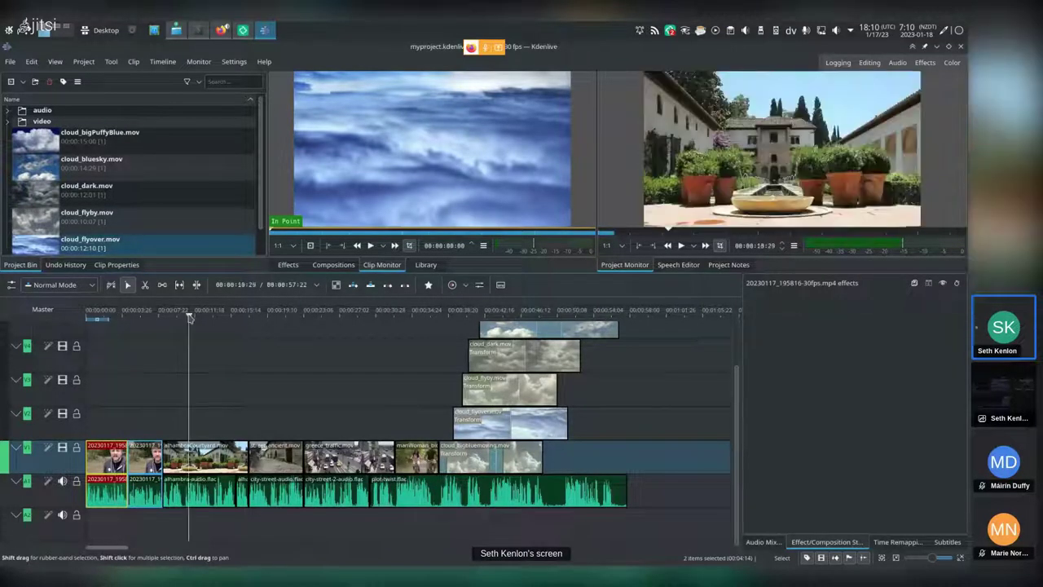
click(111, 317)
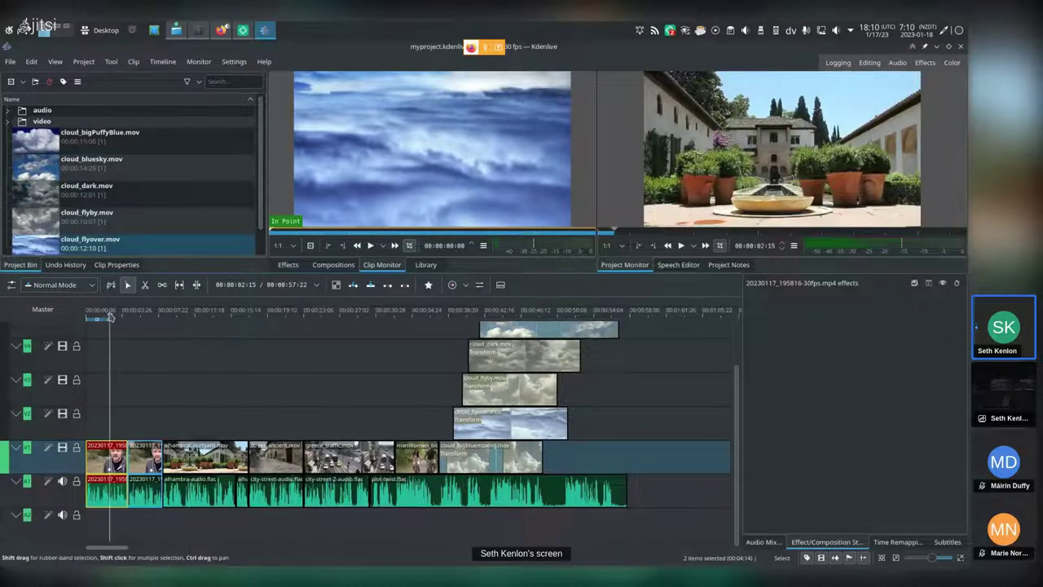
click(228, 317)
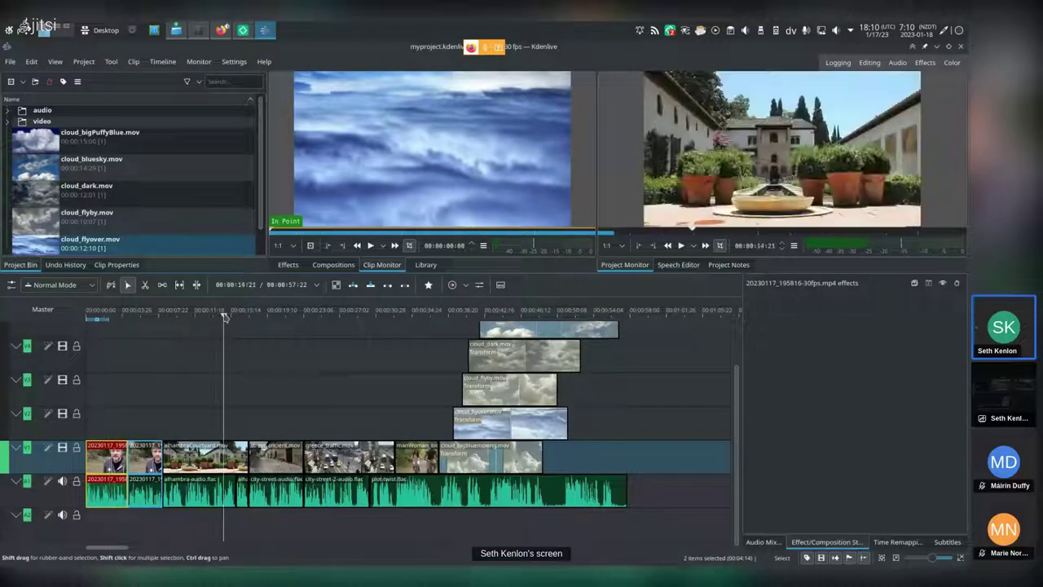
click(274, 318)
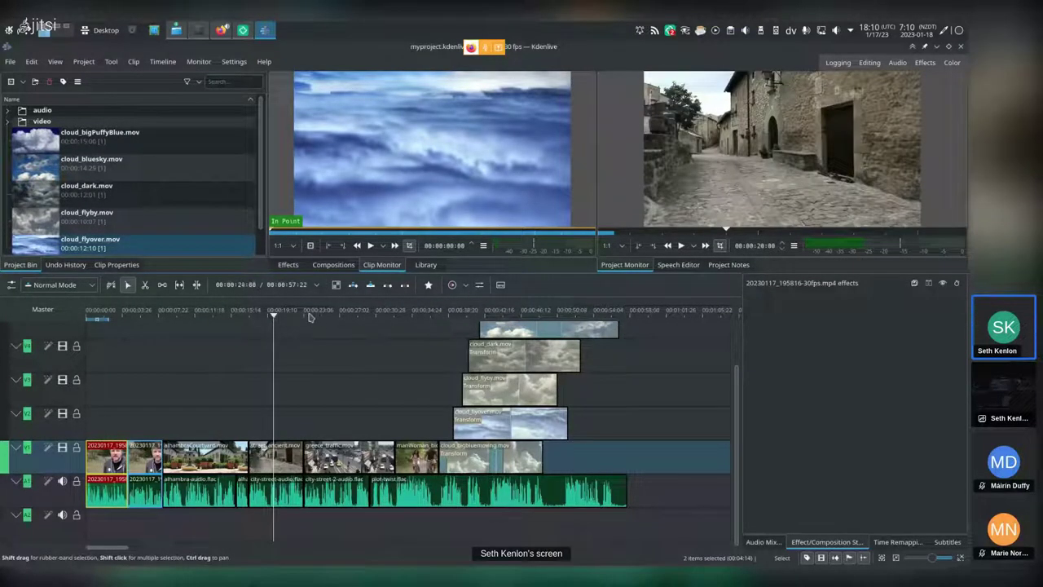
click(310, 317)
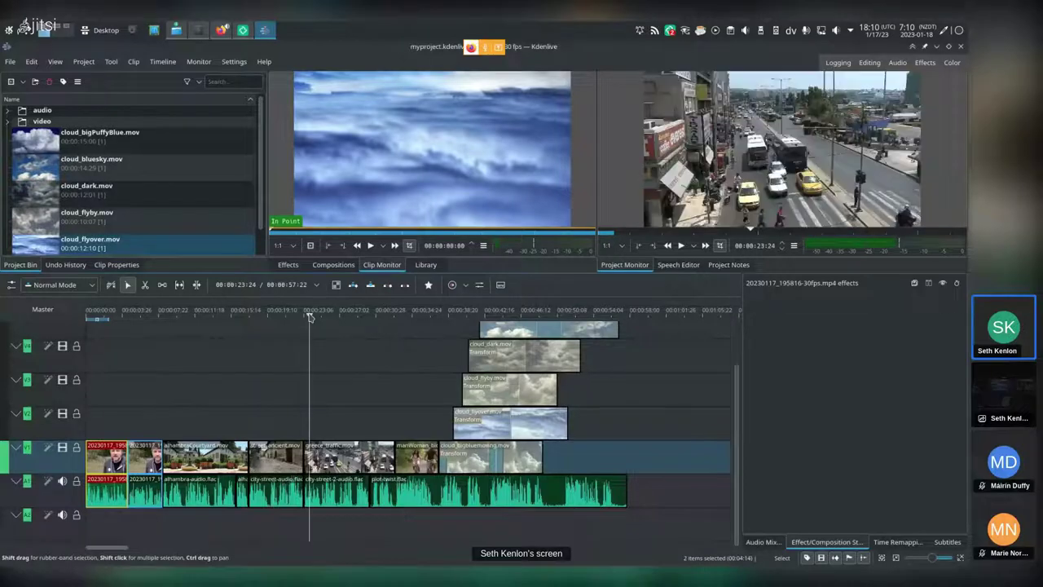
click(409, 317)
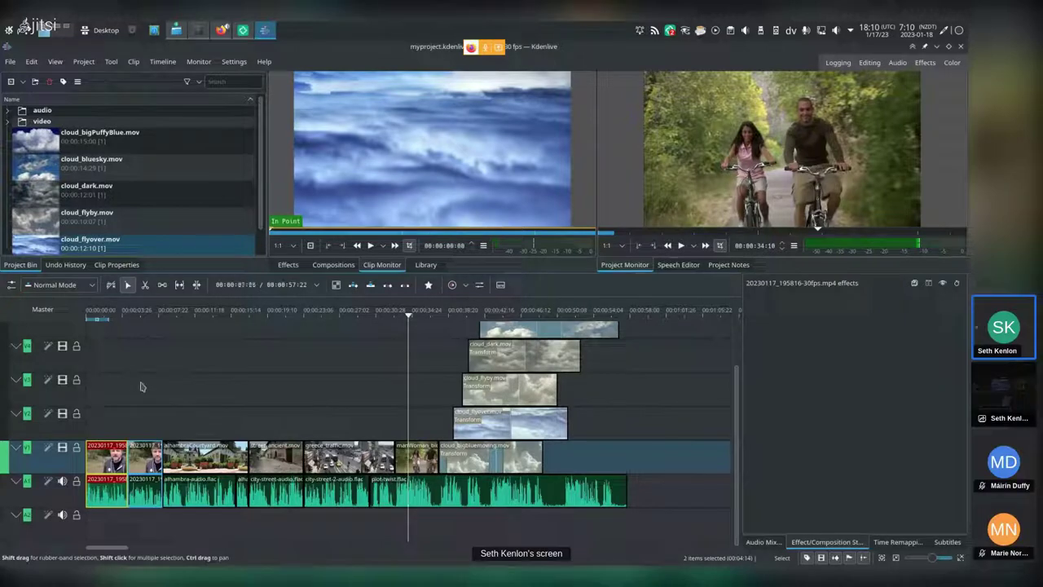
Return the playhead to 00:00:02:15 in the first talking clip and enlarge the monitor area above the timeline
click(111, 317)
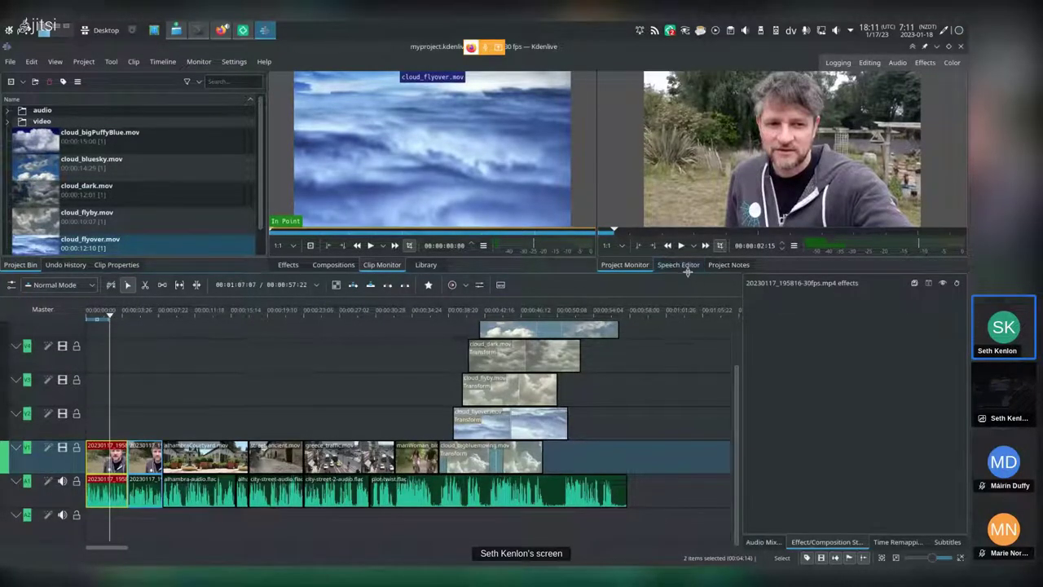
drag(687, 271, 687, 349)
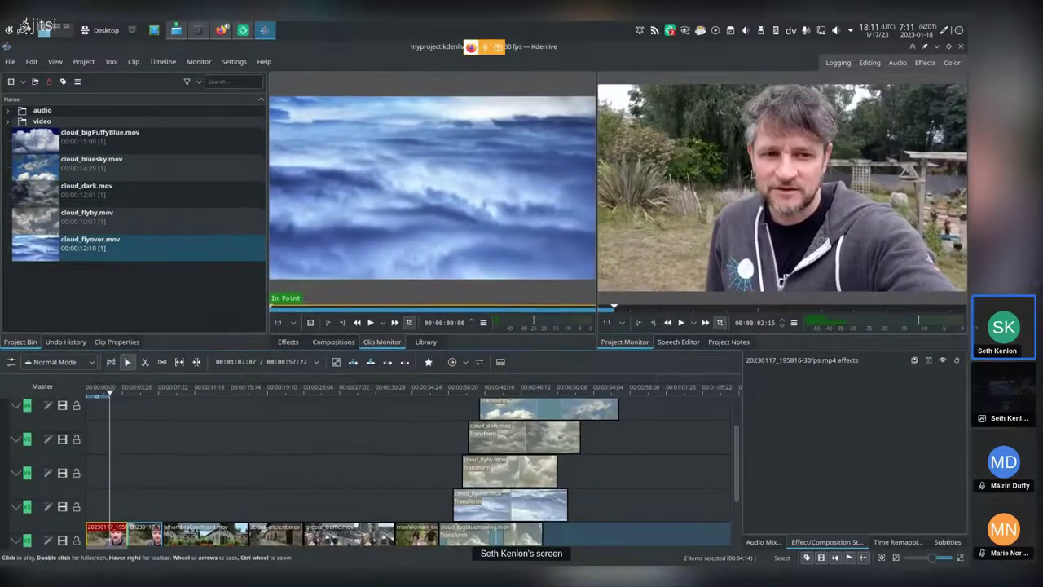
scroll(157, 451, down, 3)
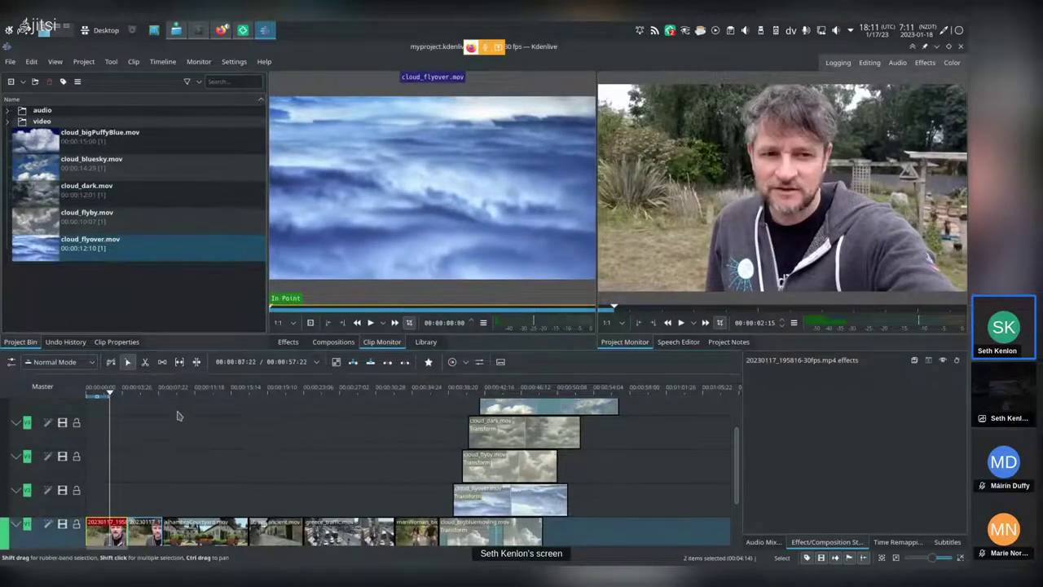
scroll(162, 432, down, 1)
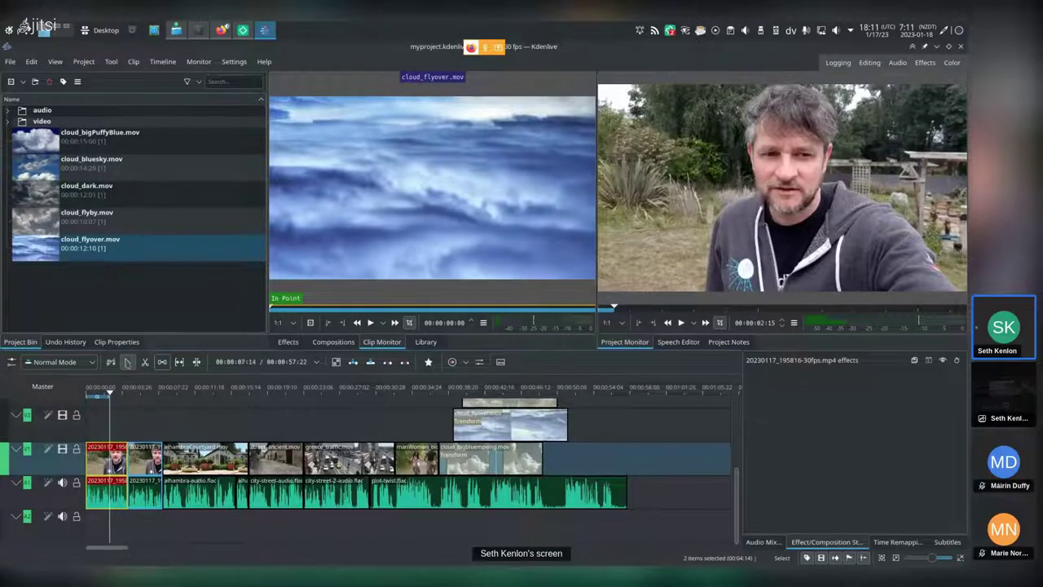
Display the effects list, collapse Transform, Distort and Perspective, and expand Color and Image correction
click(294, 345)
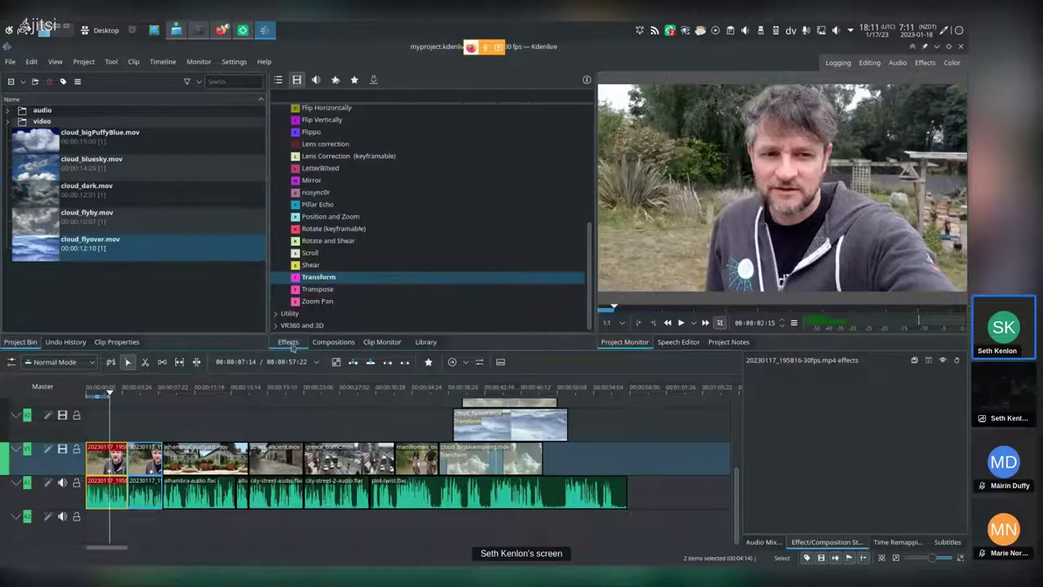
scroll(338, 255, up, 7)
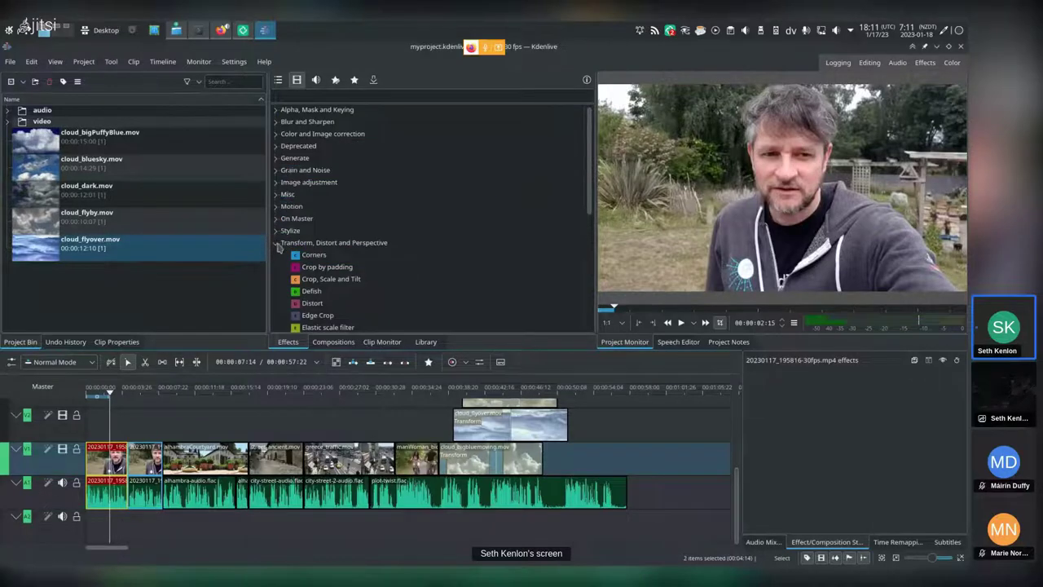
click(277, 243)
click(309, 134)
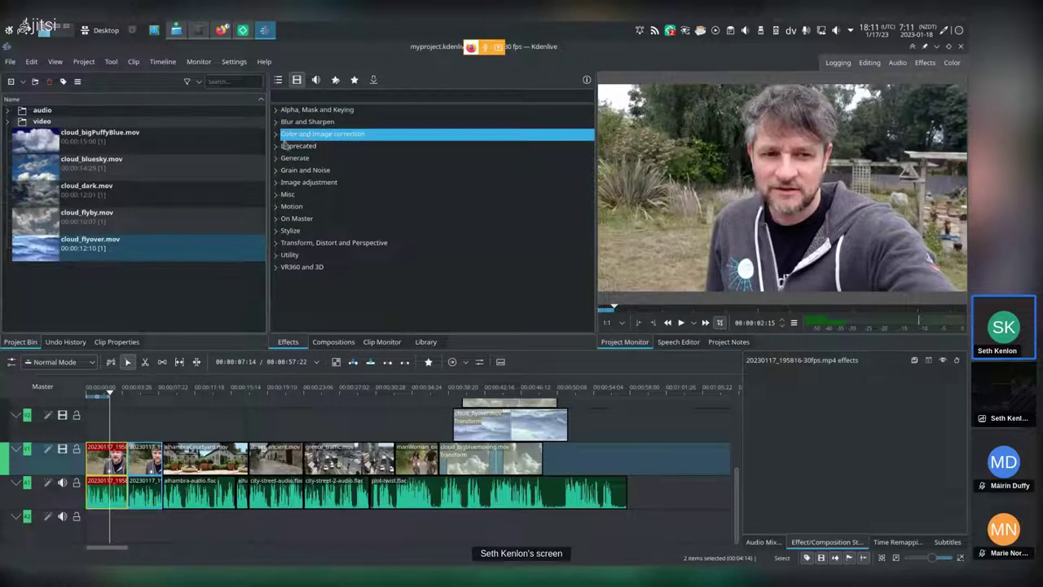
click(276, 133)
Examine the effects available under Color and Image correction, from 3 point balance down to Luminance
click(355, 243)
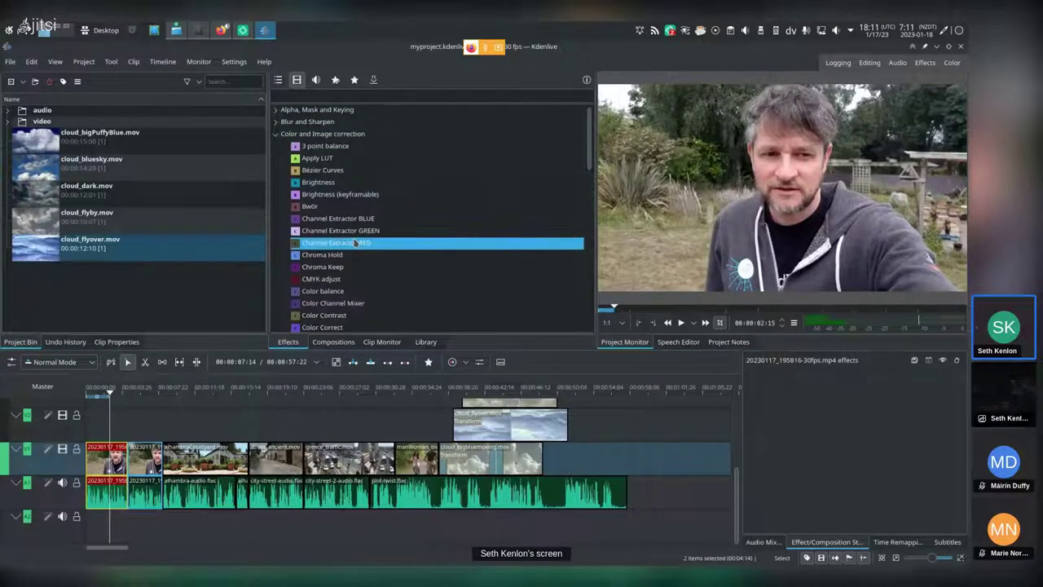
scroll(355, 243, down, 8)
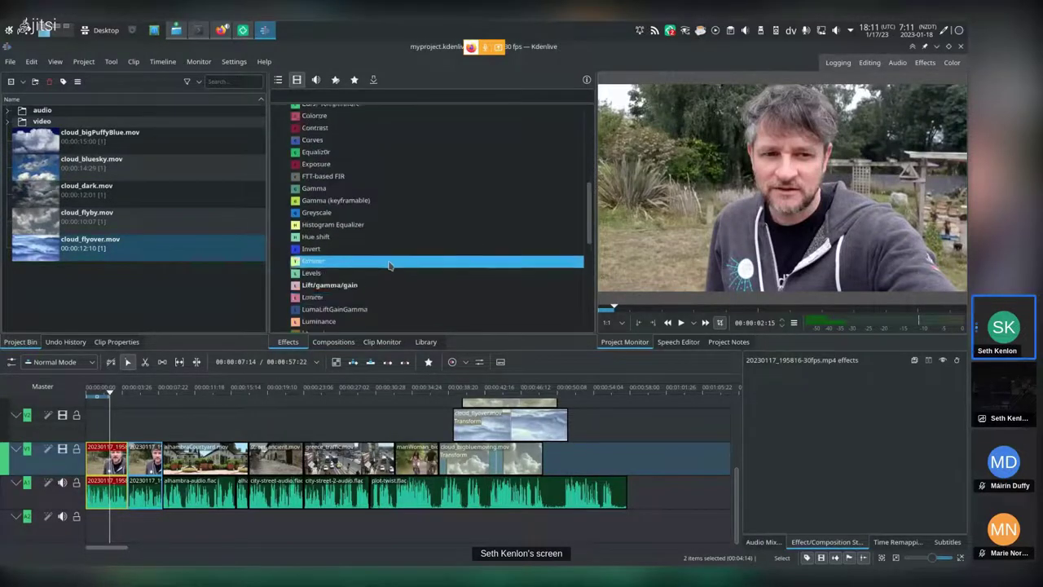
scroll(389, 263, up, 8)
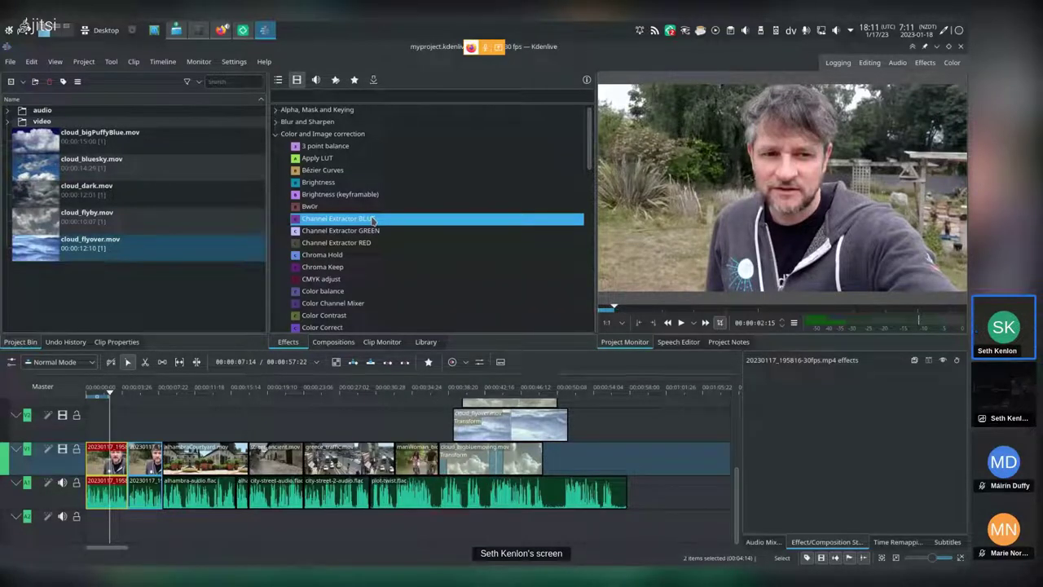
key(Down)
key(Down)
key(Up)
key(Up)
key(Up)
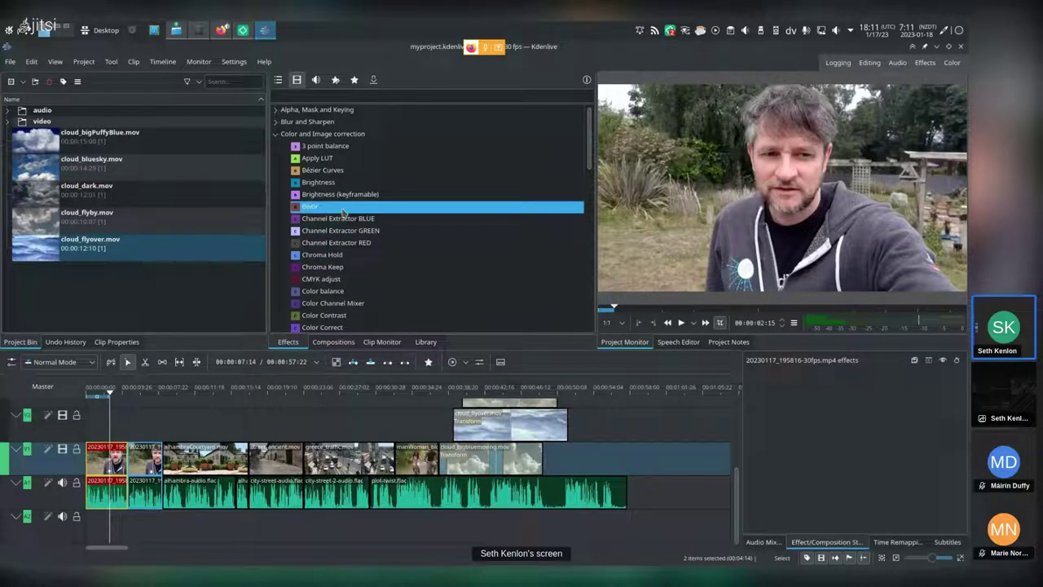
key(Down)
key(Down)
key(Down)
key(Down)
key(Down)
key(Down)
key(Up)
key(Up)
key(Up)
key(Up)
key(Up)
key(Up)
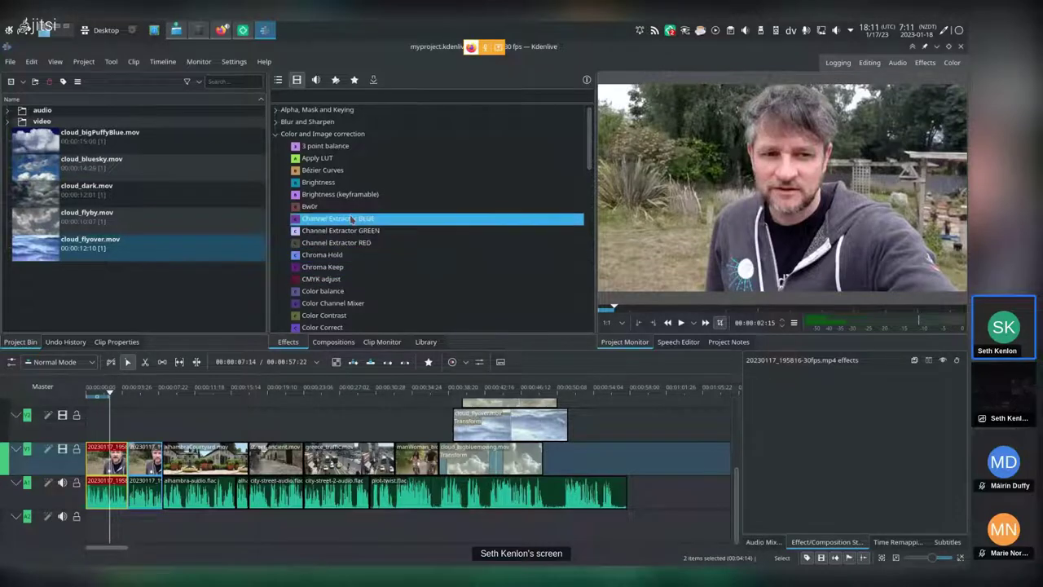
key(Up)
key(Up)
key(Up)
key(Up)
key(Up)
key(Up)
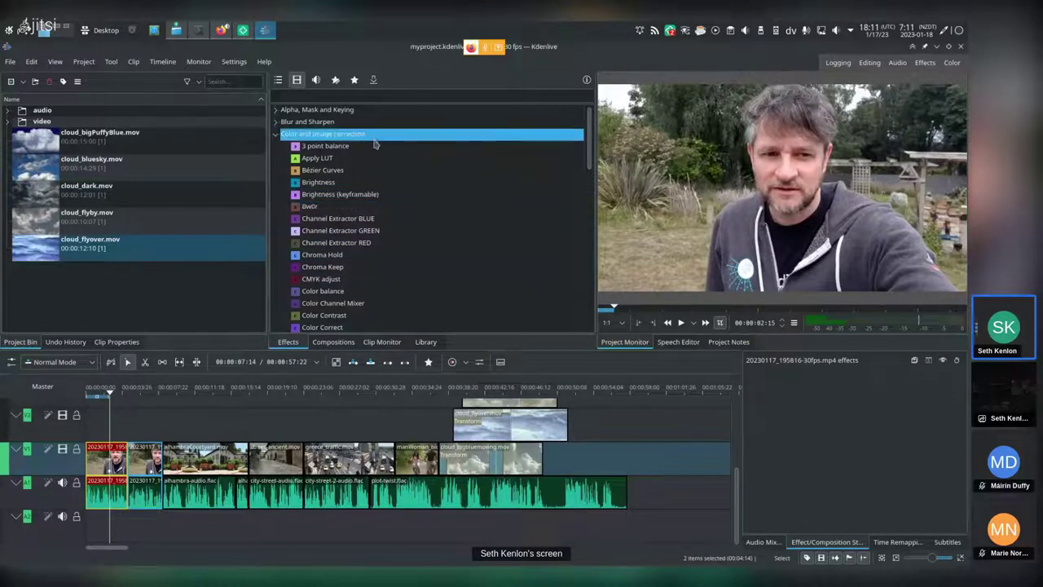
click(350, 171)
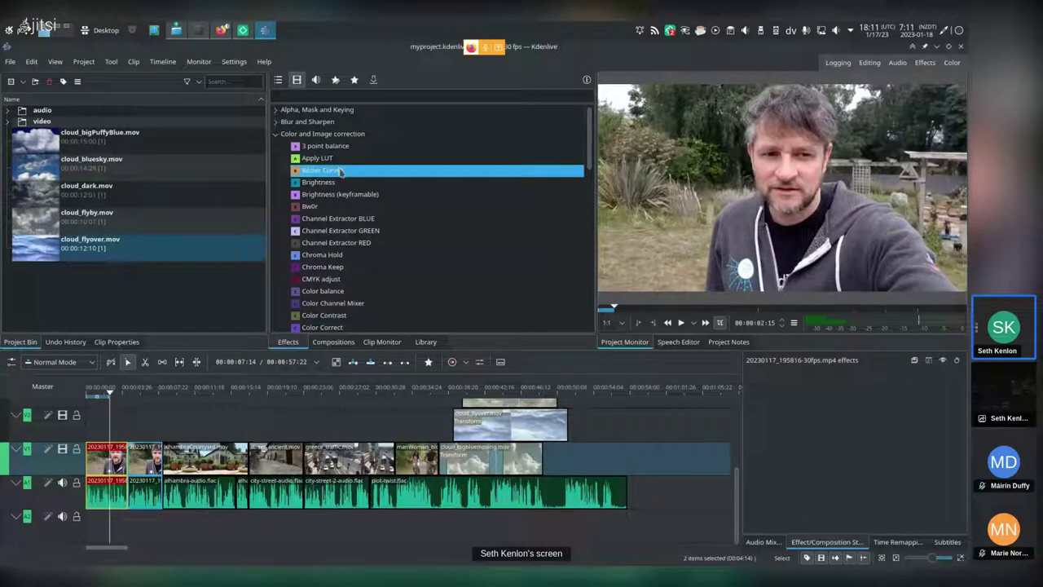
click(344, 183)
click(347, 196)
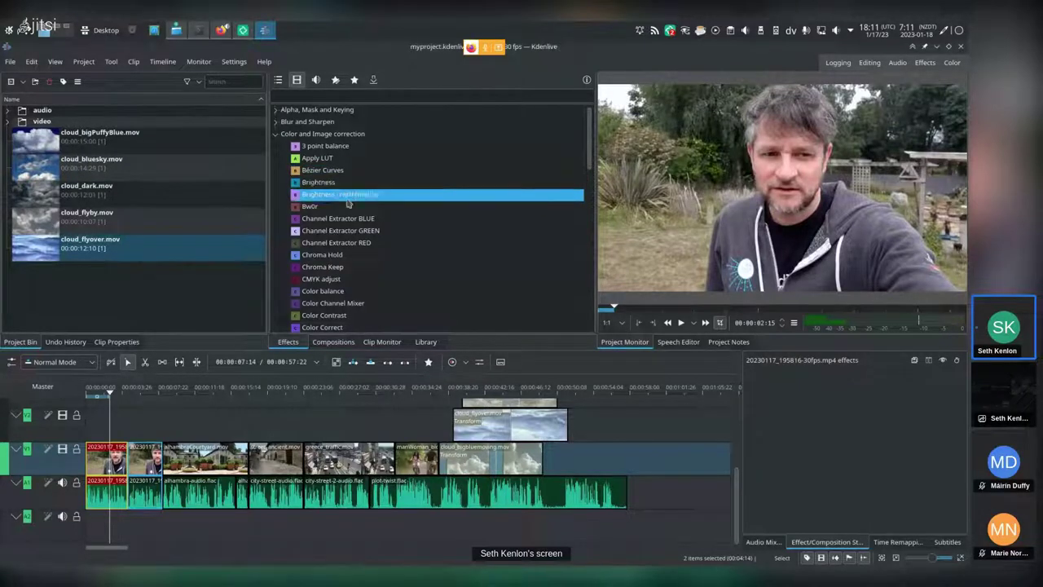
click(349, 218)
scroll(359, 228, down, 2)
click(361, 231)
scroll(361, 232, up, 2)
click(358, 231)
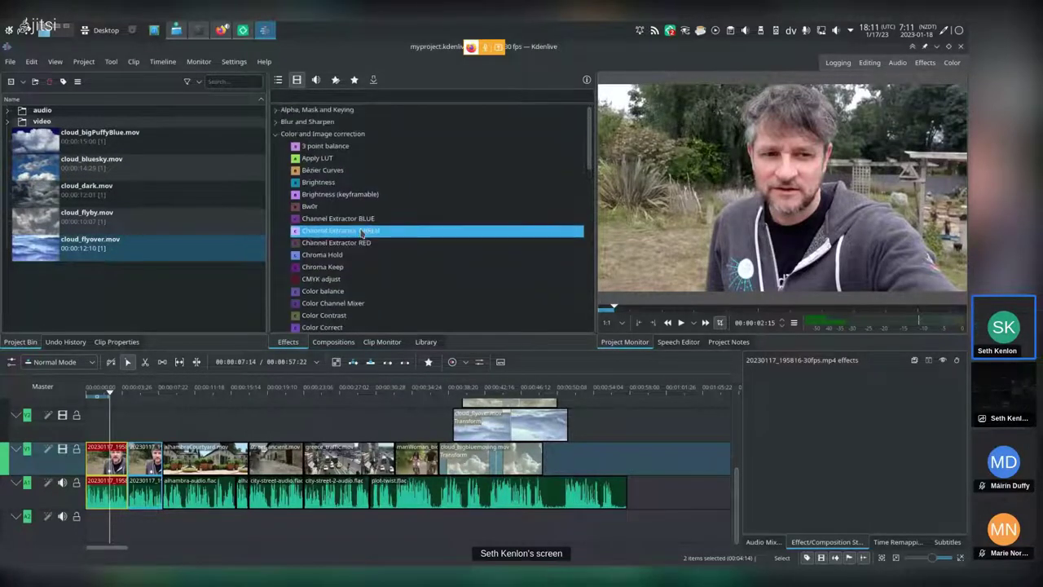
click(343, 206)
click(326, 157)
Apply the 3 point balance effect to the first talking clip, 20230117_195816-30fps.mp4
click(321, 146)
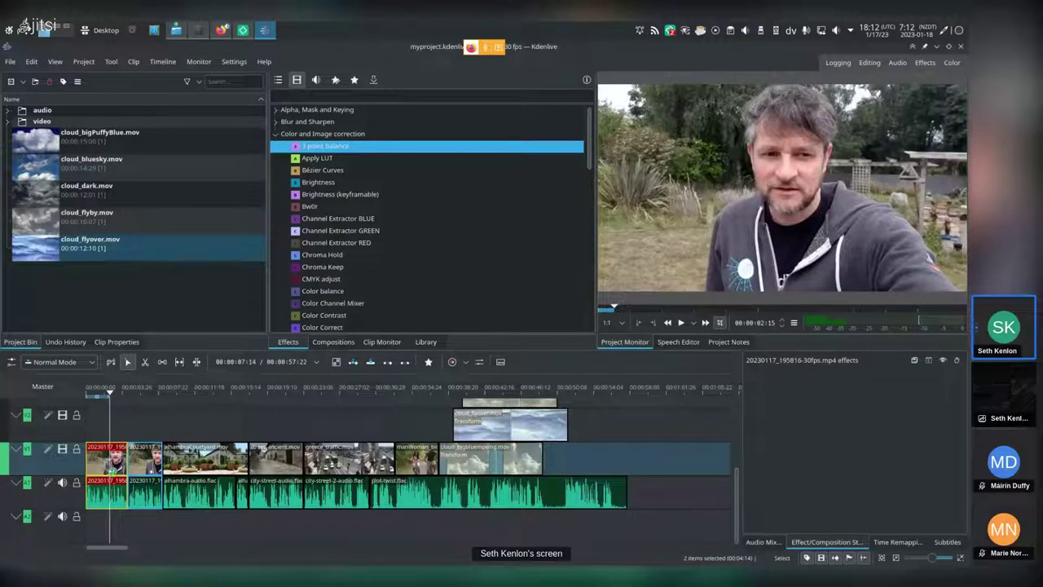
drag(110, 470, 110, 468)
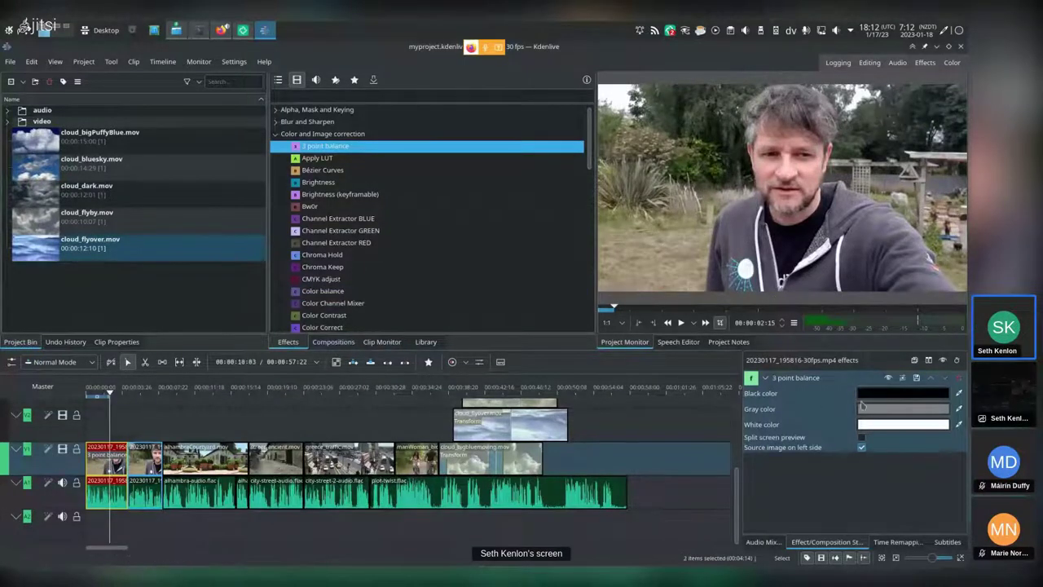
Place the playhead at 00:00:02:06 in the first talking clip and sample the 3 point balance black color from the dark trees
click(98, 450)
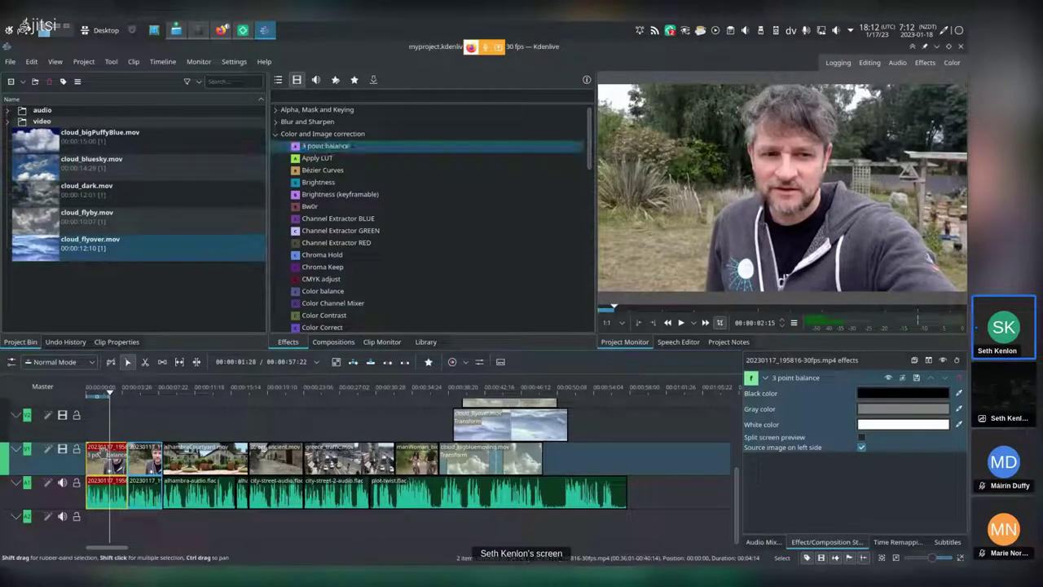
click(112, 395)
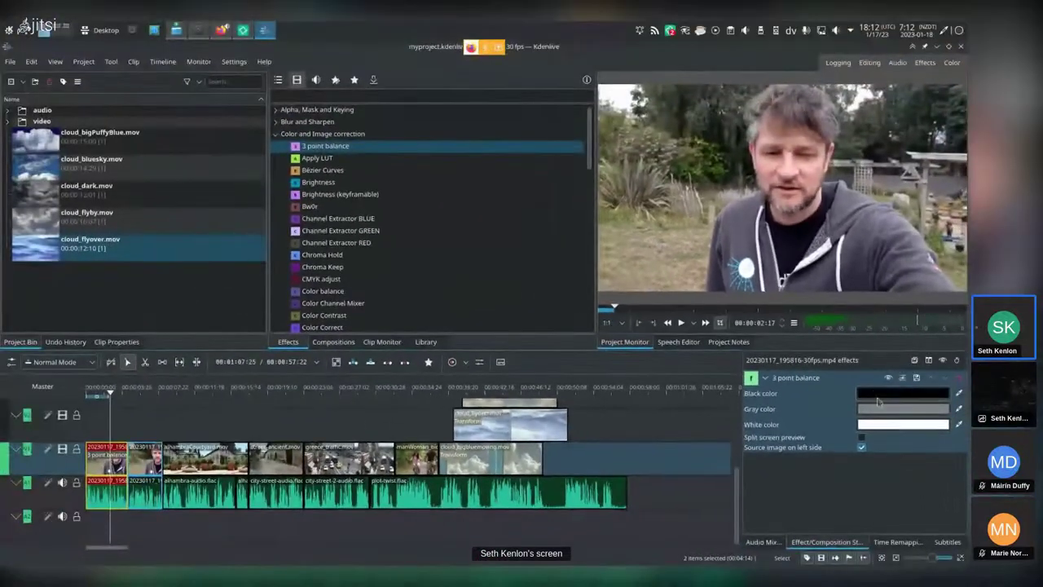
click(107, 395)
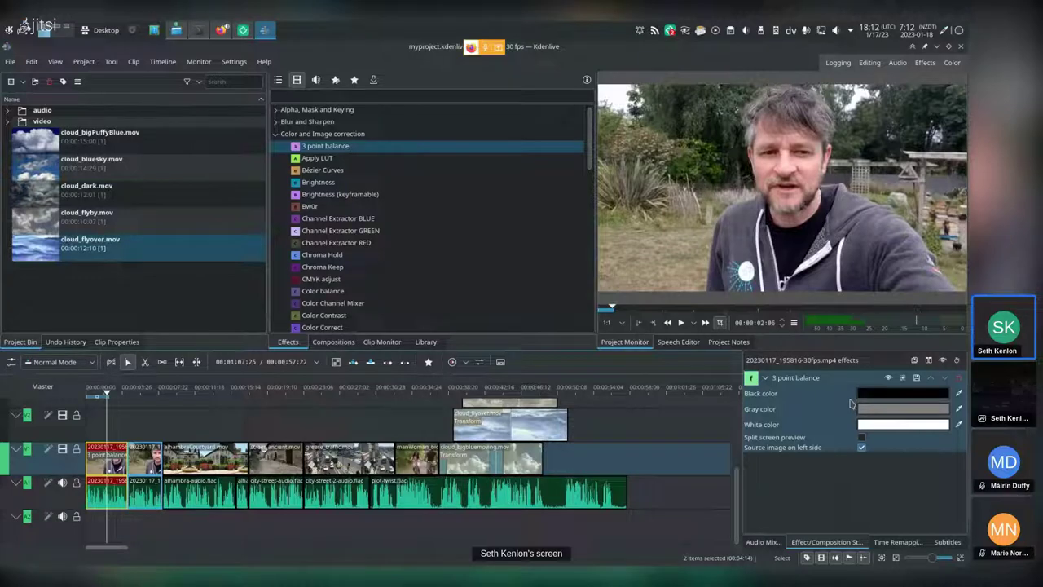
click(959, 395)
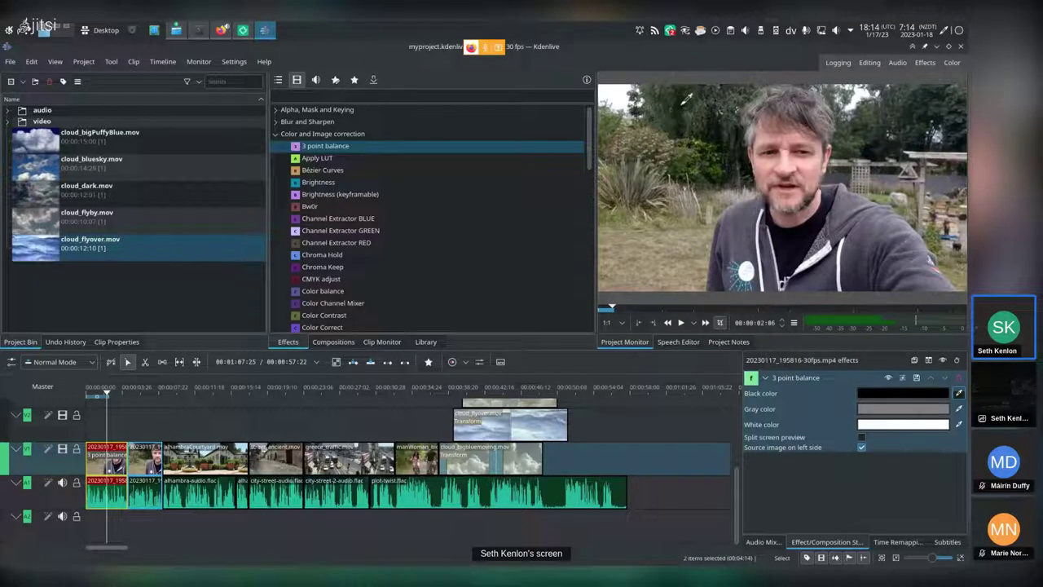
click(680, 103)
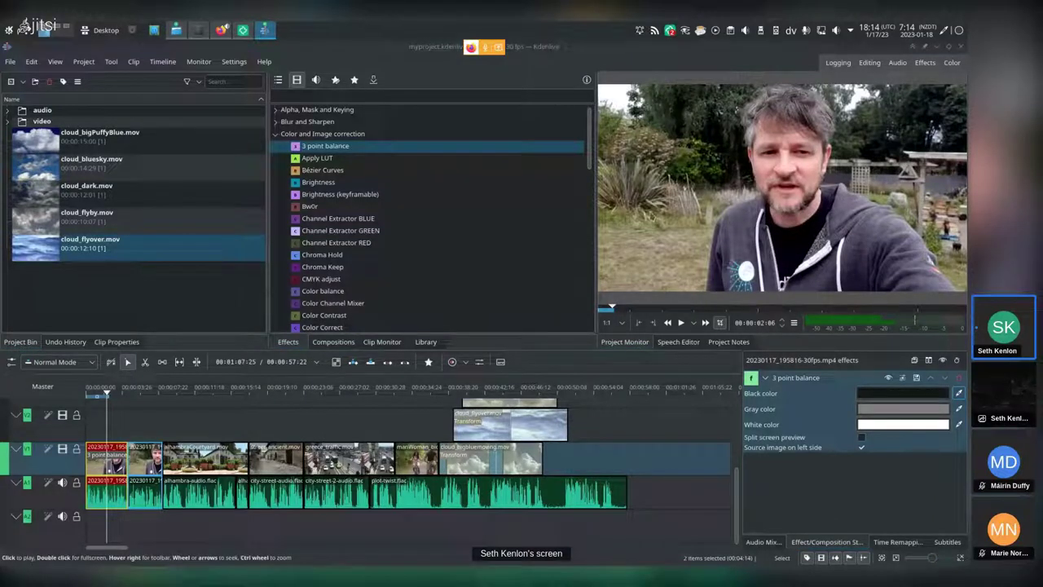
Compare the first talking clip with its effects disabled and enabled, toggling the whole effect stack repeatedly
click(943, 361)
click(943, 361)
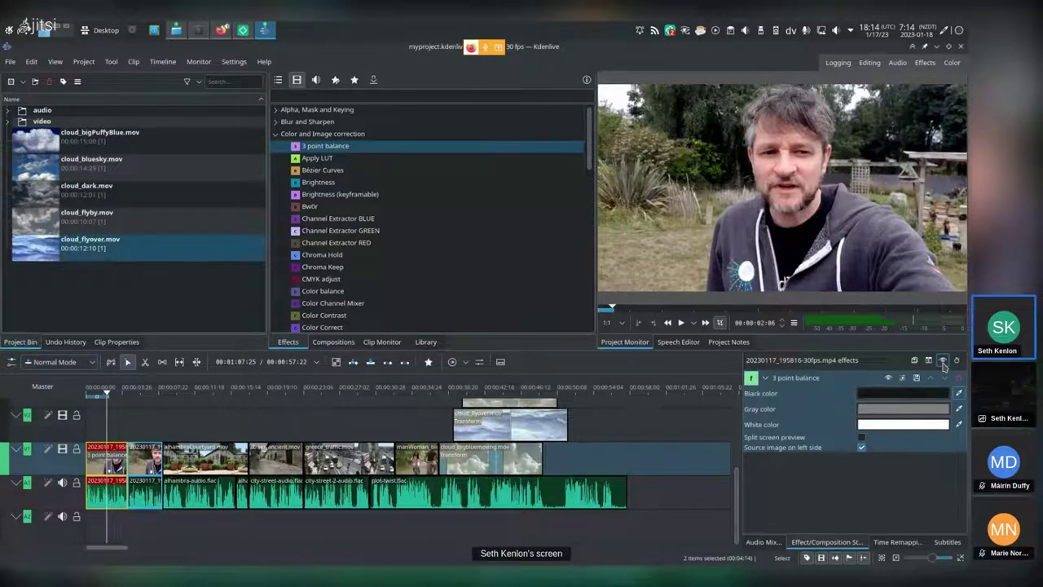
click(943, 361)
click(943, 361)
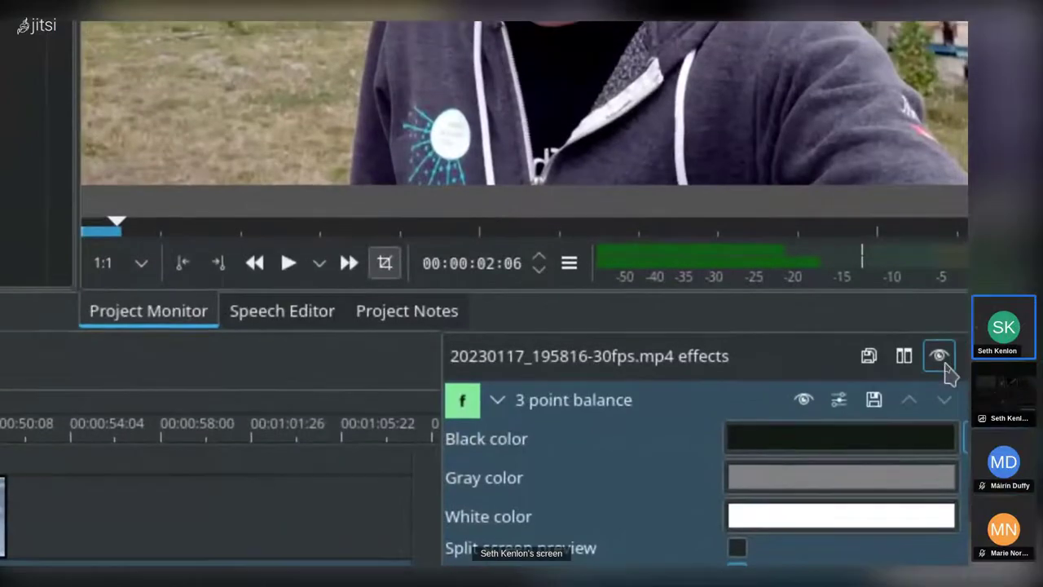
click(941, 362)
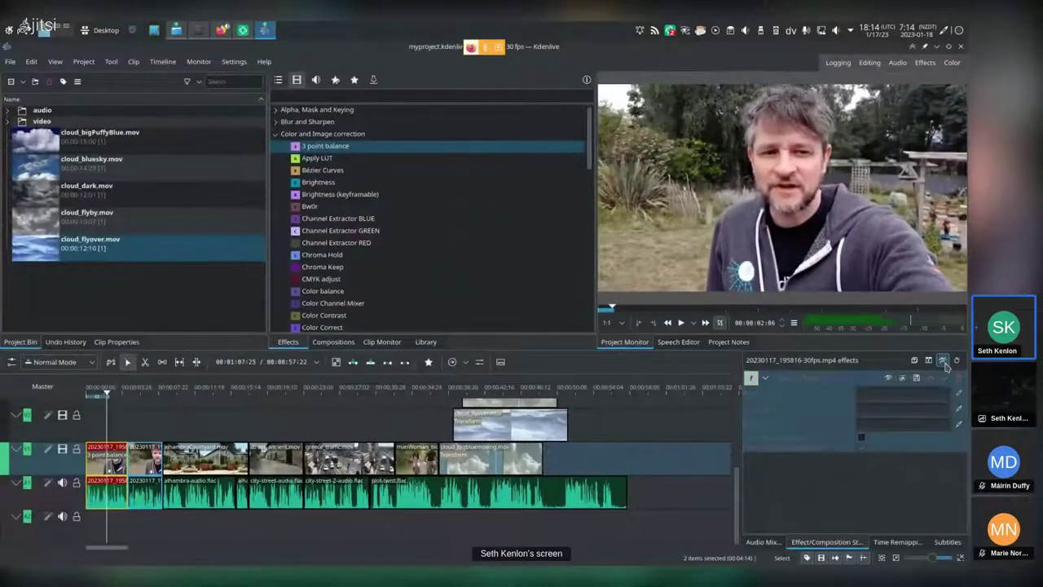
click(944, 363)
click(943, 363)
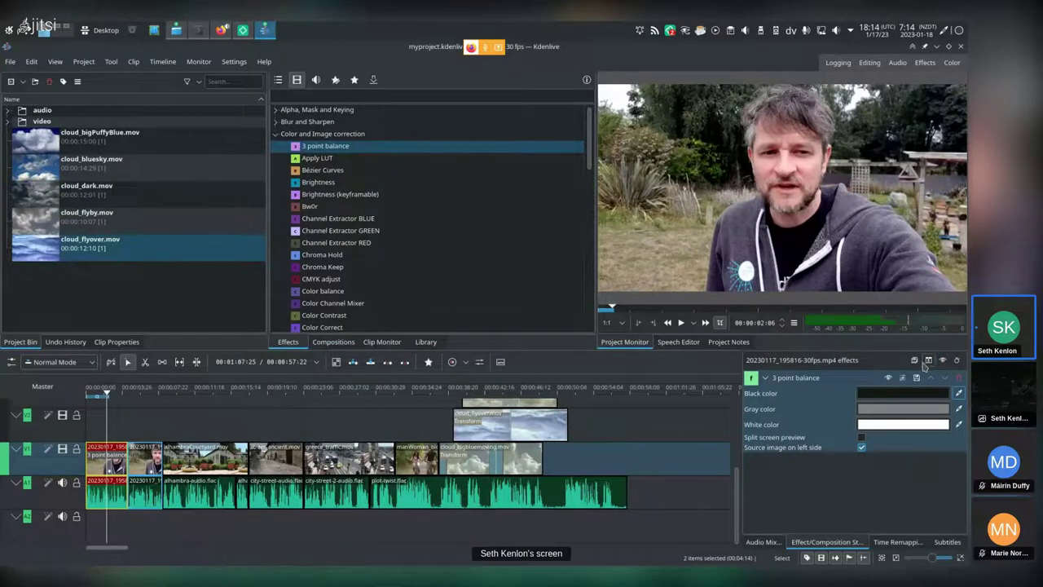
click(943, 360)
click(943, 360)
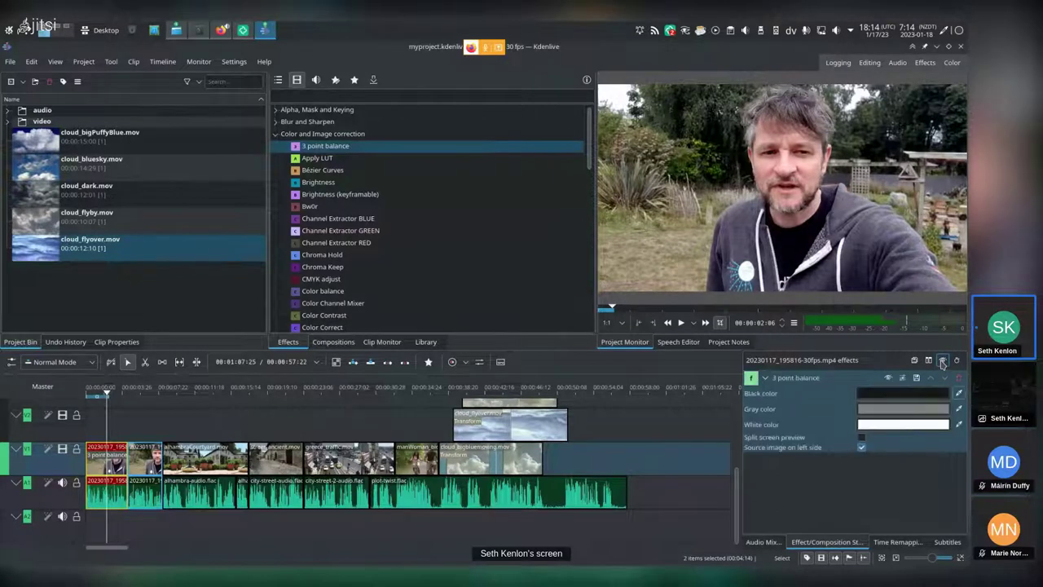
Sample the white color of the 3 point balance effect from the monitor image
click(959, 426)
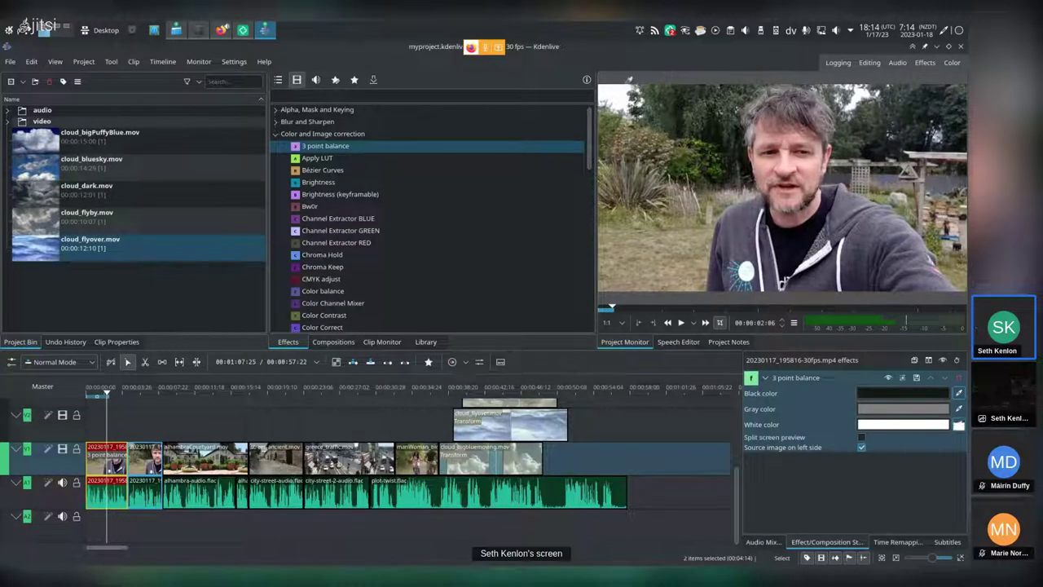
click(639, 147)
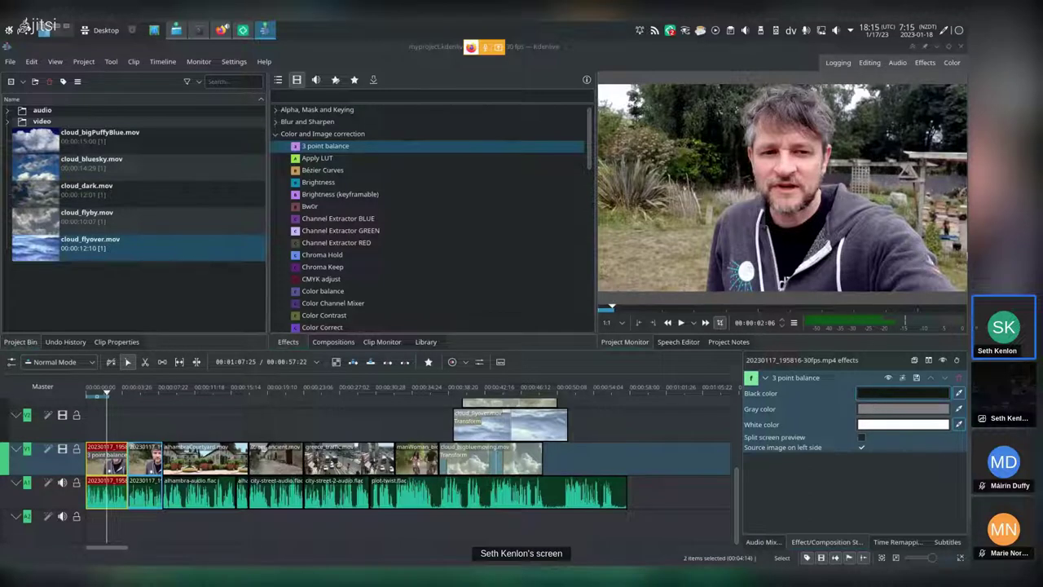
Replace the 3 point balance effect on the first talking clip with the Bézier Curves effect
mouse_move(961, 169)
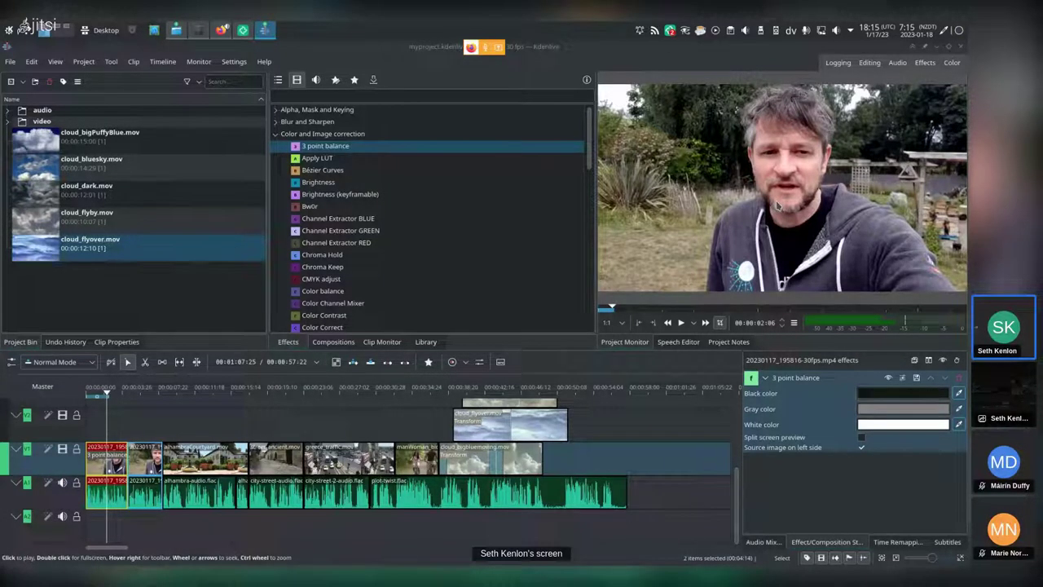
click(956, 381)
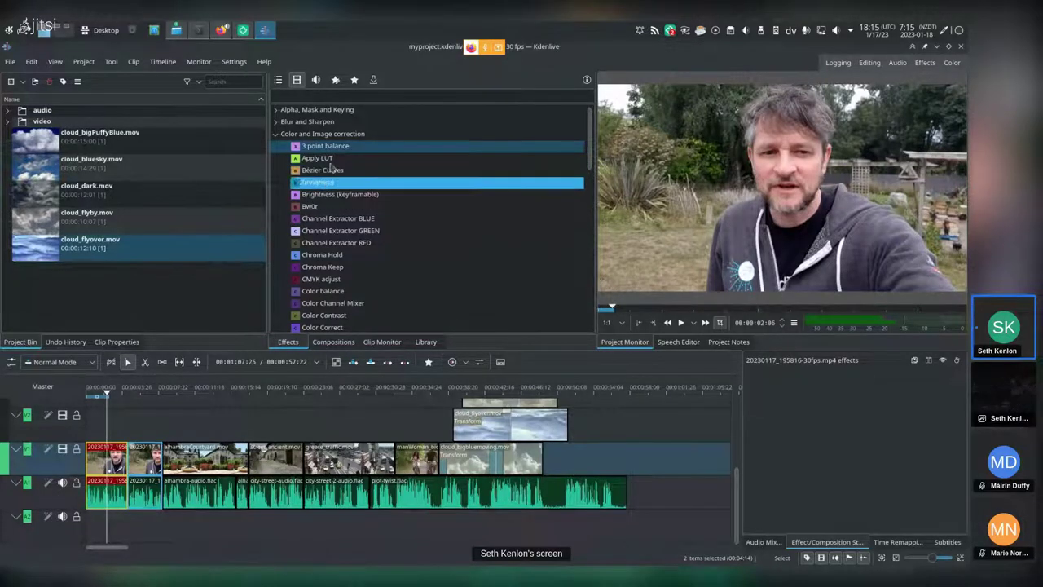
drag(324, 173, 105, 453)
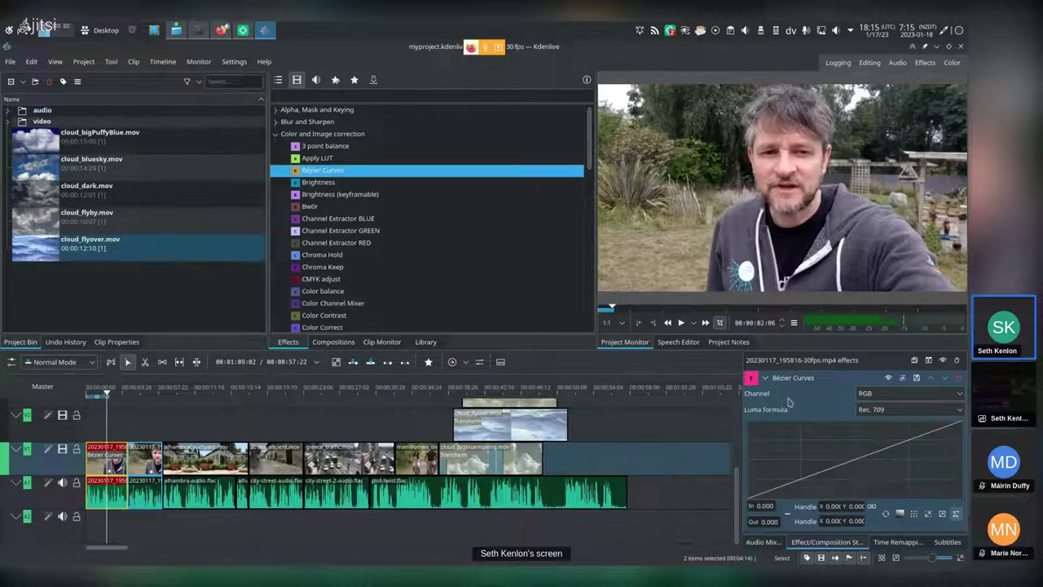
Set the Bézier Curves channel to Luma and pull a shadow point on the curve to about In 0.225, Out 0.142
click(877, 396)
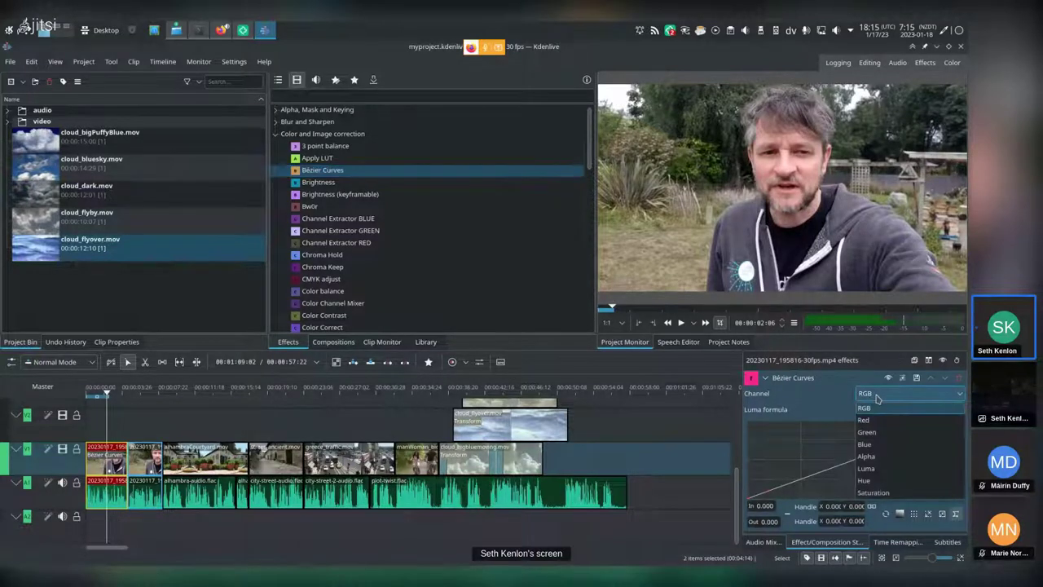
click(882, 471)
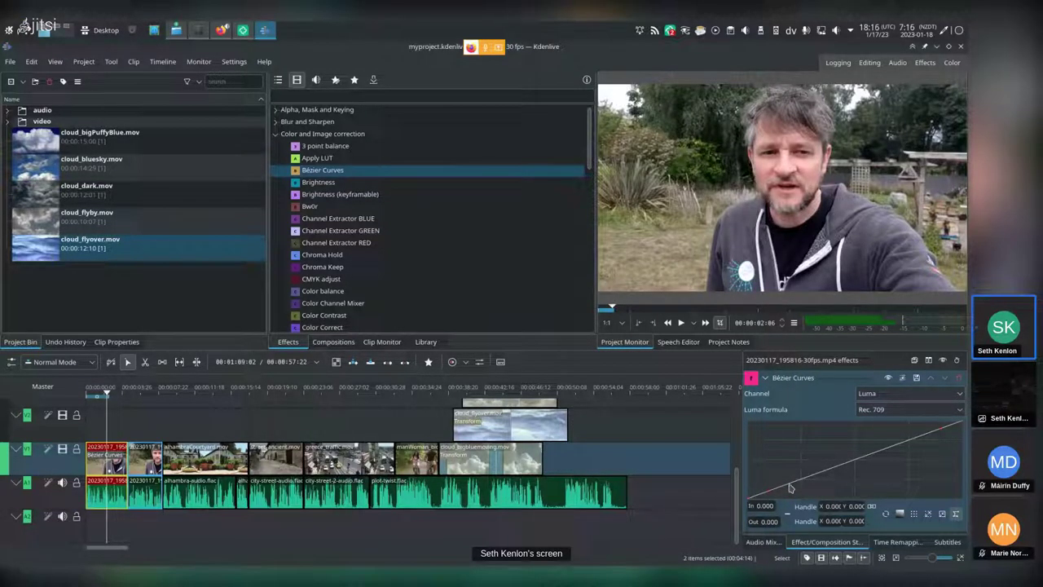
drag(789, 488, 796, 486)
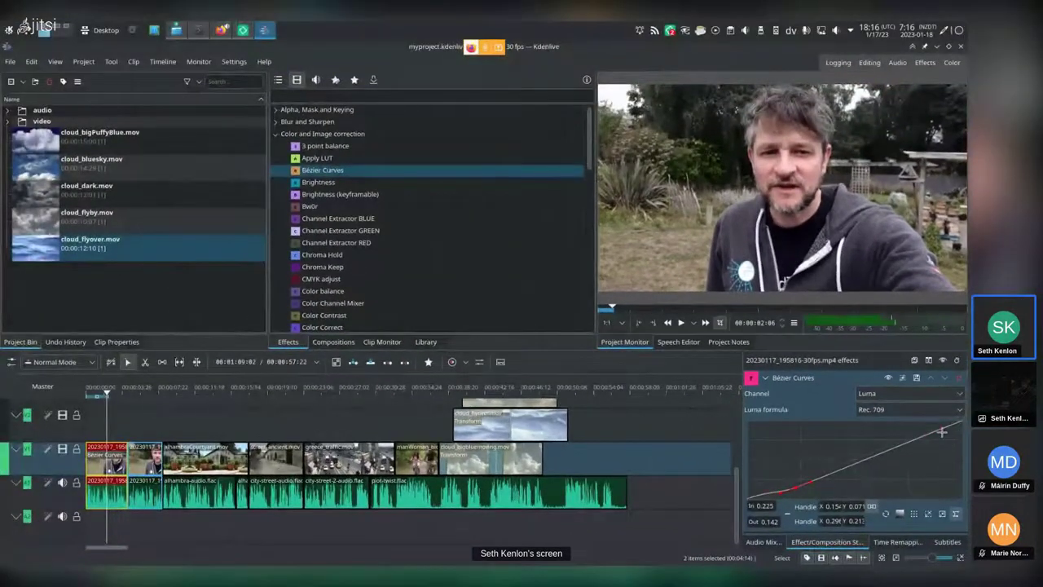
Bend the highlight end of the luma curve with its handle at about X 0.865, Y 0.93, and fine-tune the shadow point's lower handle
click(937, 428)
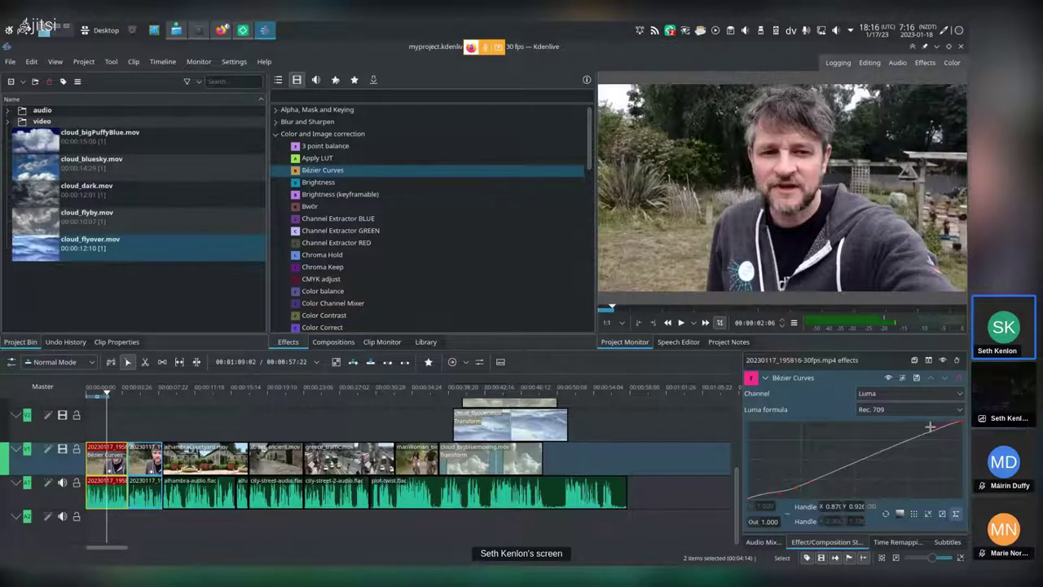
mouse_move(933, 425)
mouse_down()
mouse_move(923, 422)
mouse_move(933, 425)
mouse_up()
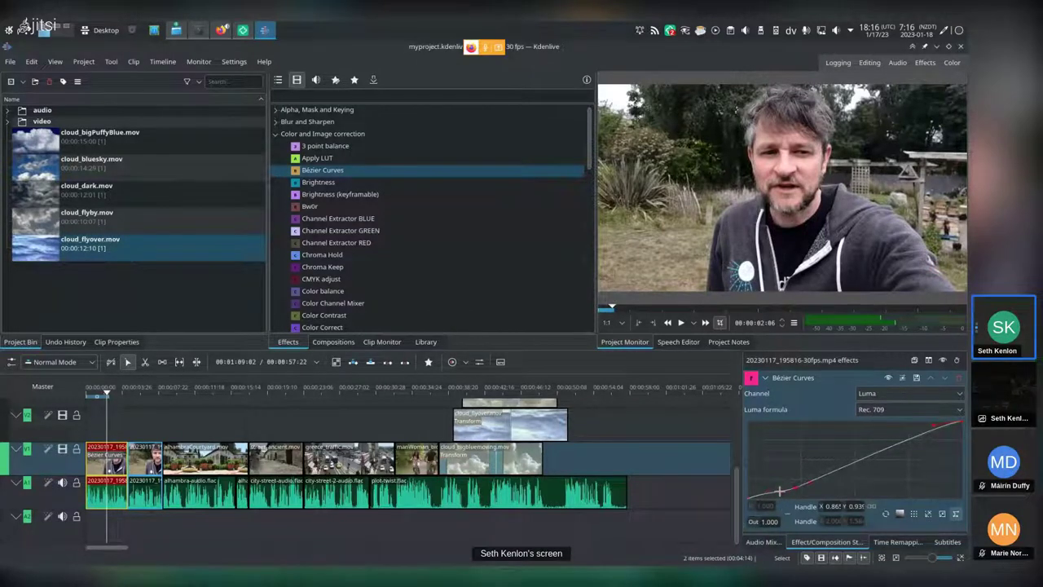
click(780, 493)
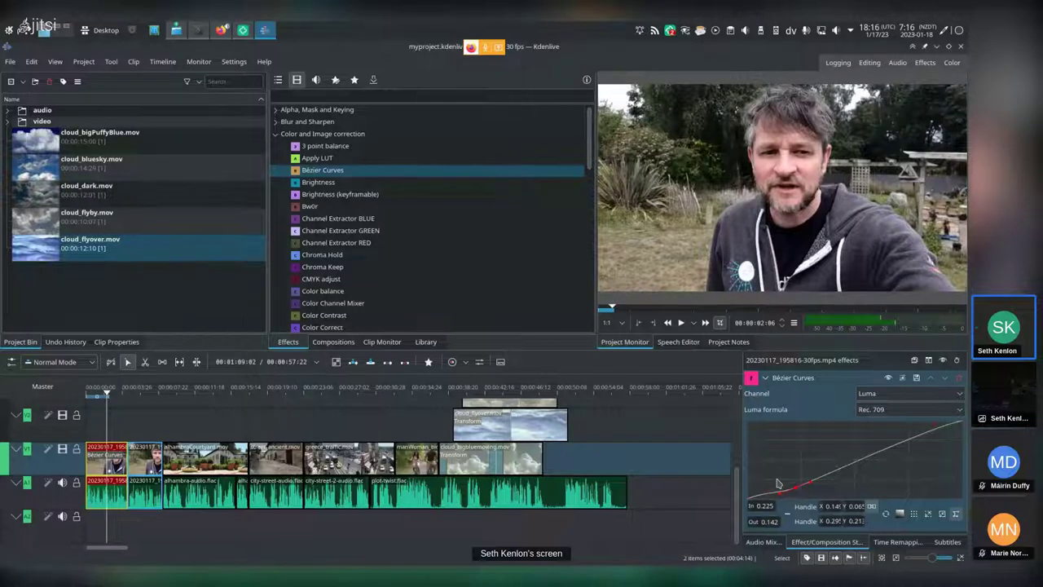
Add a midtone point to the luma curve and lower it to about In 0.513, Out 0.439
click(860, 457)
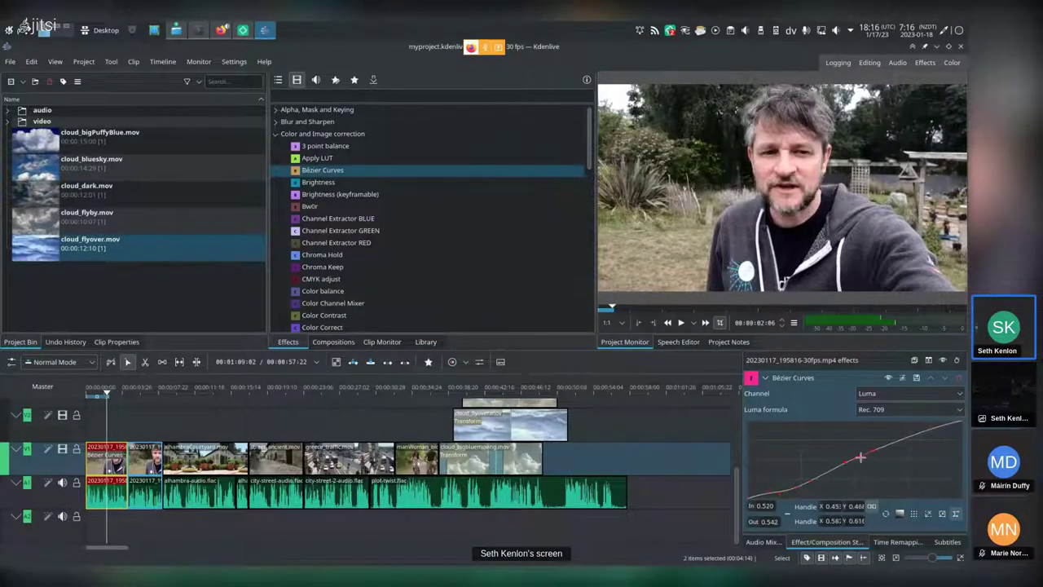
drag(861, 457, 868, 457)
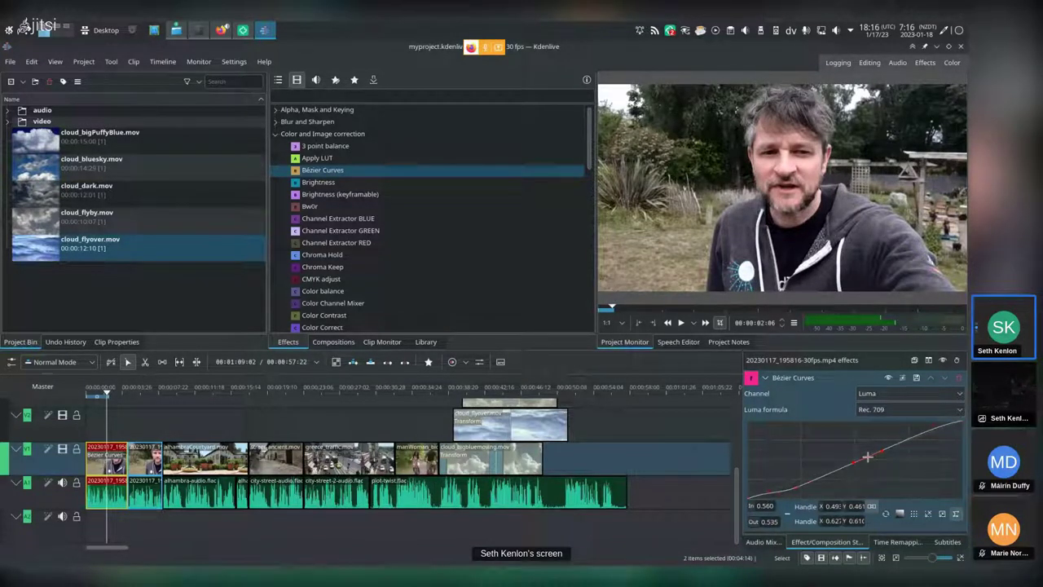
drag(868, 457, 866, 460)
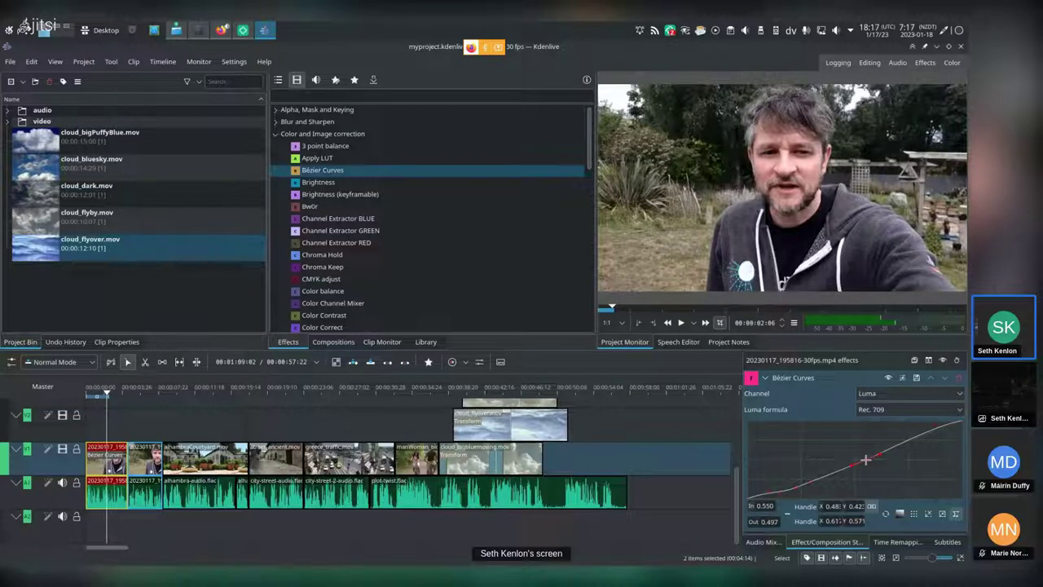
drag(866, 460, 865, 461)
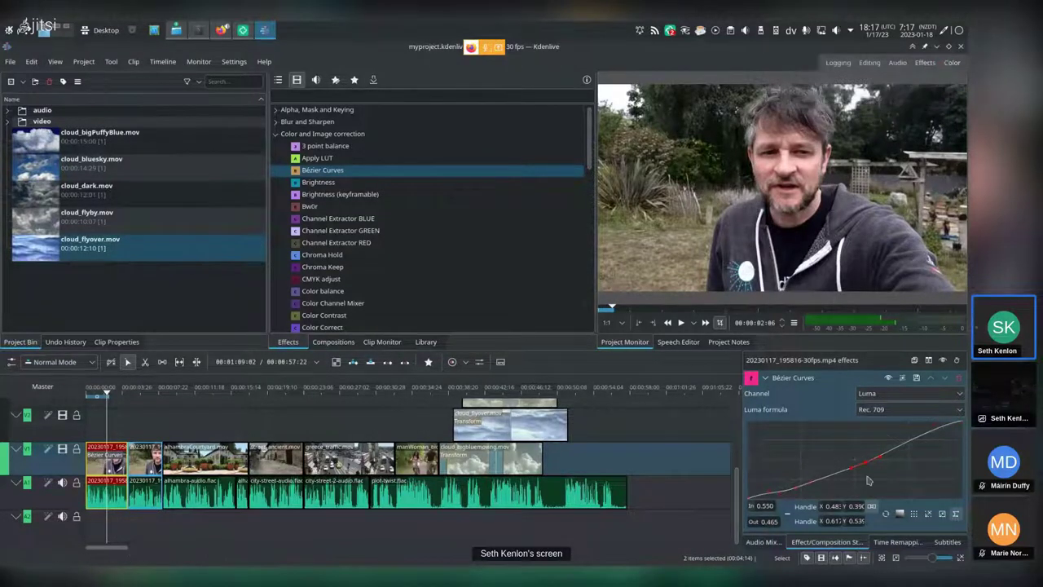
mouse_move(864, 463)
mouse_down()
mouse_move(889, 446)
mouse_move(847, 463)
mouse_move(857, 467)
mouse_up()
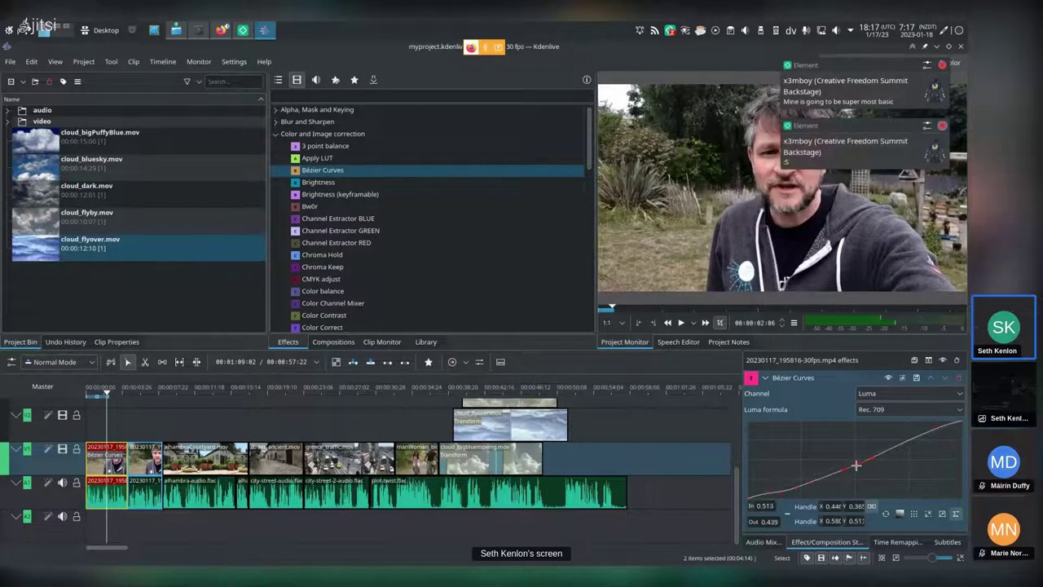
Dismiss the Element chat notifications and try the curve on the Red channel
click(929, 65)
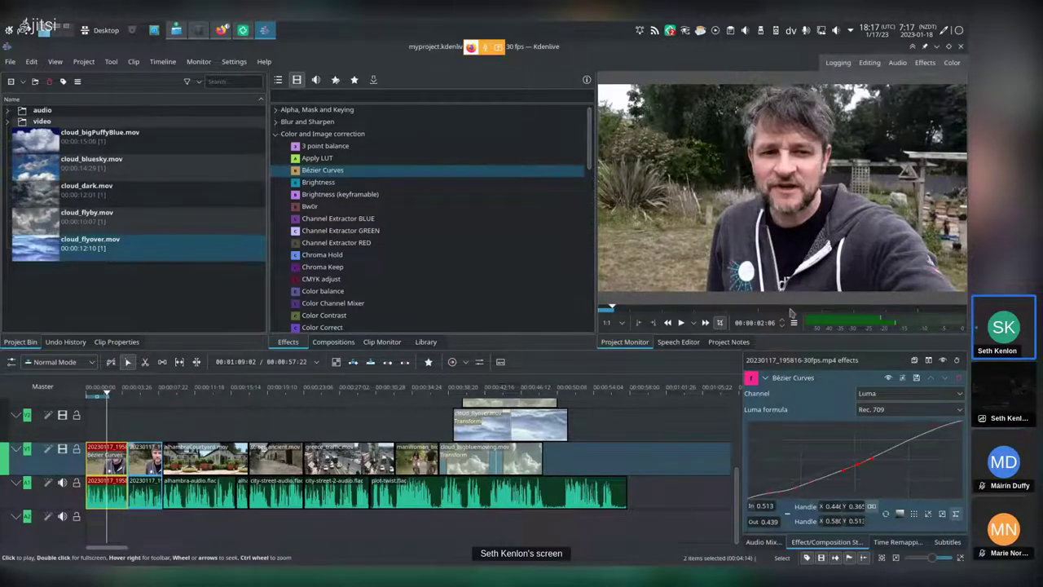
click(887, 397)
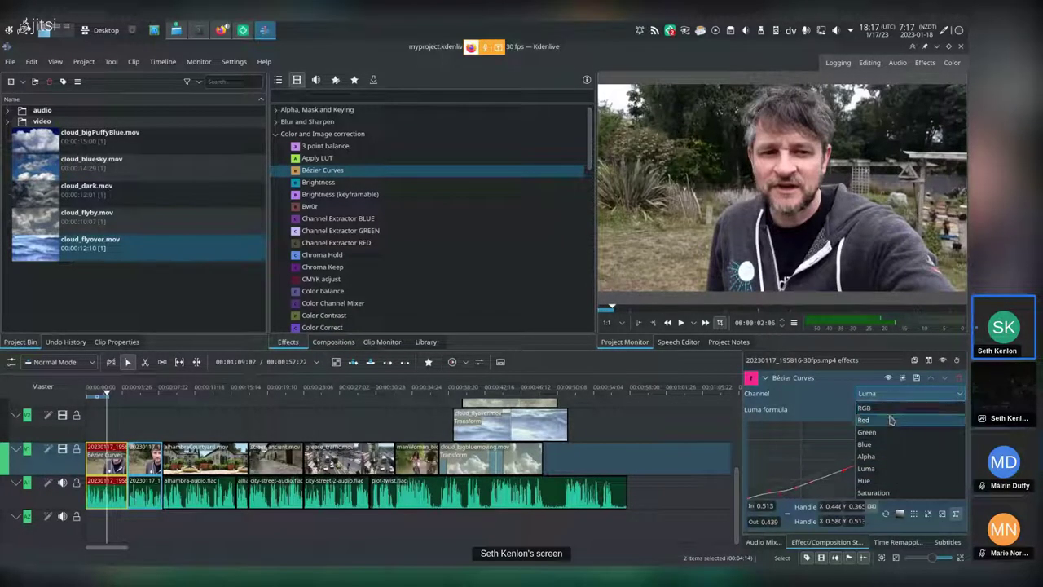
click(890, 422)
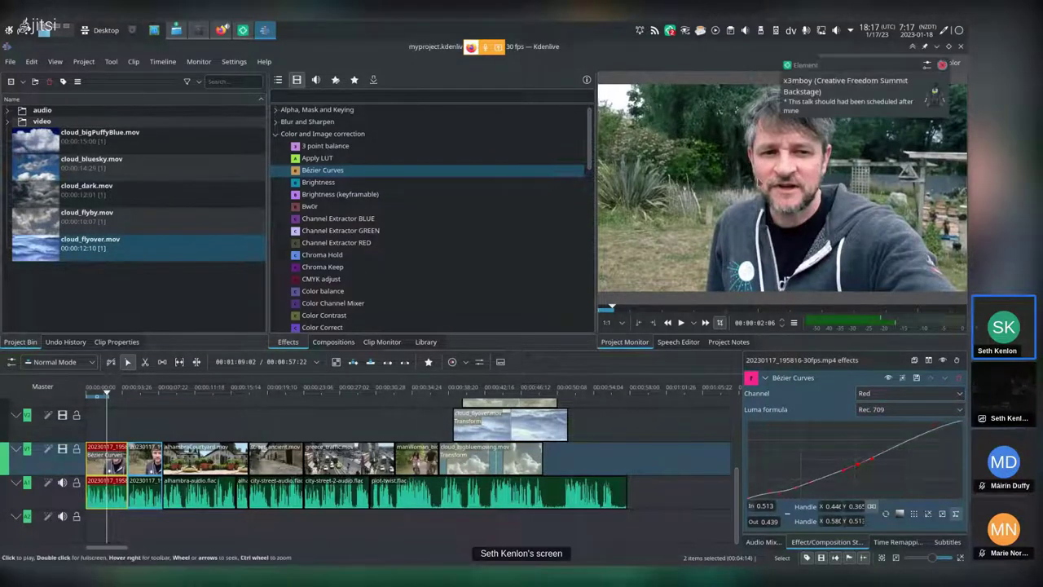
Dismiss the new Element notification and close the Element chat program from the desktop taskbar
click(942, 64)
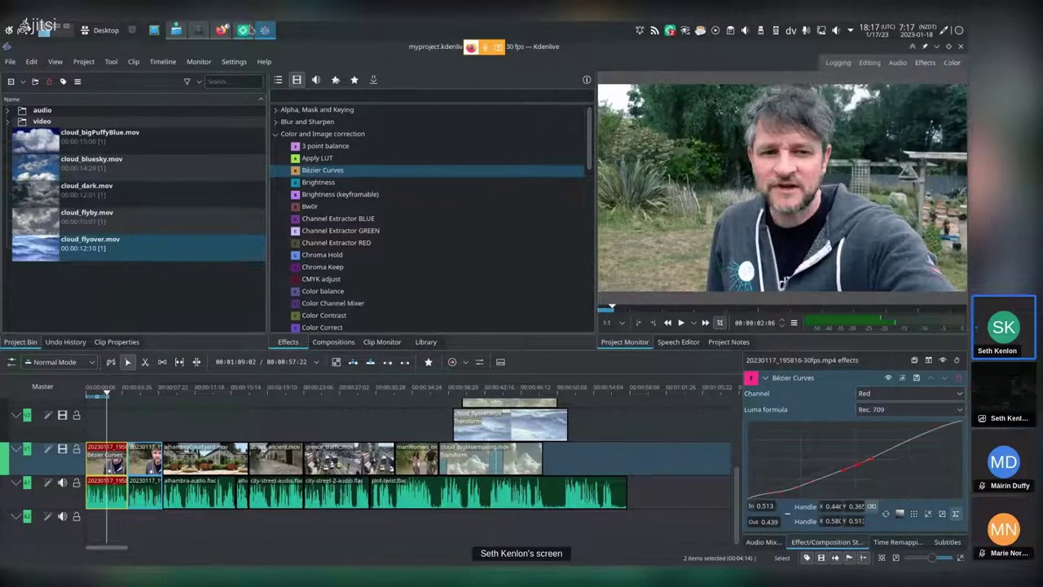
right_click(243, 31)
click(249, 120)
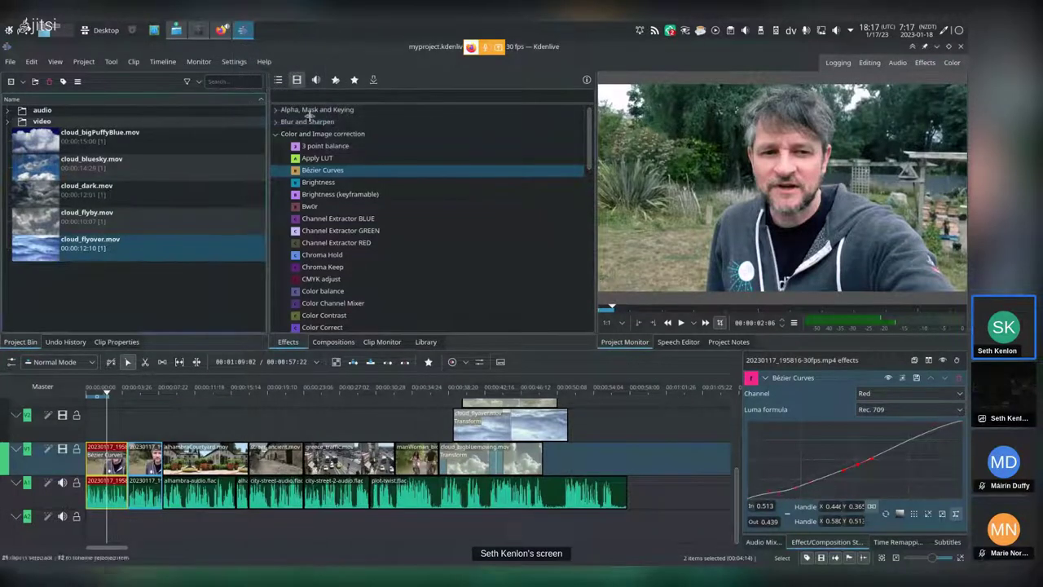
Try the curve on the Blue channel, and return the Bézier Curves channel to Luma
click(900, 393)
click(880, 444)
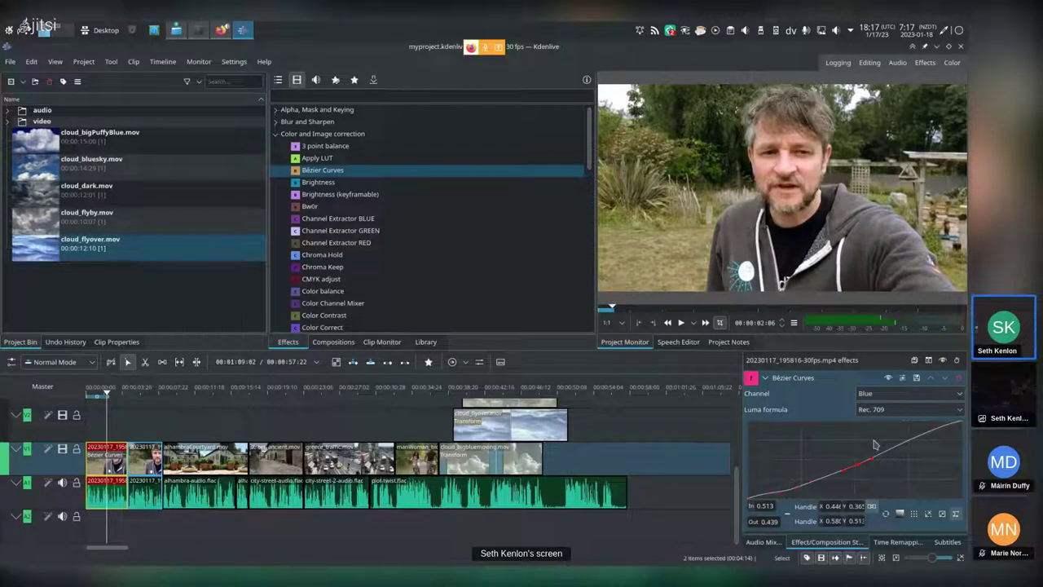
click(892, 394)
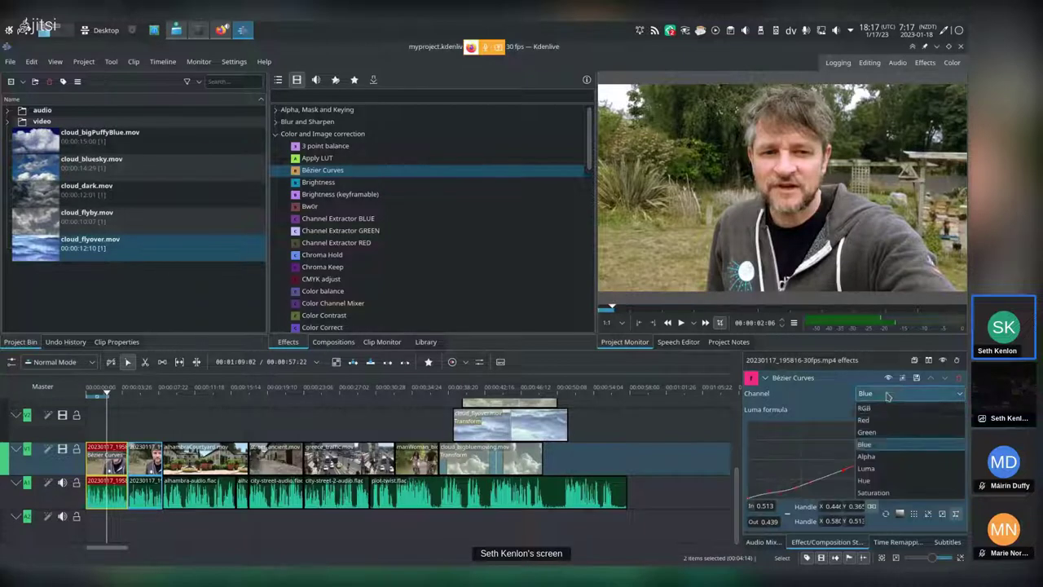
click(867, 468)
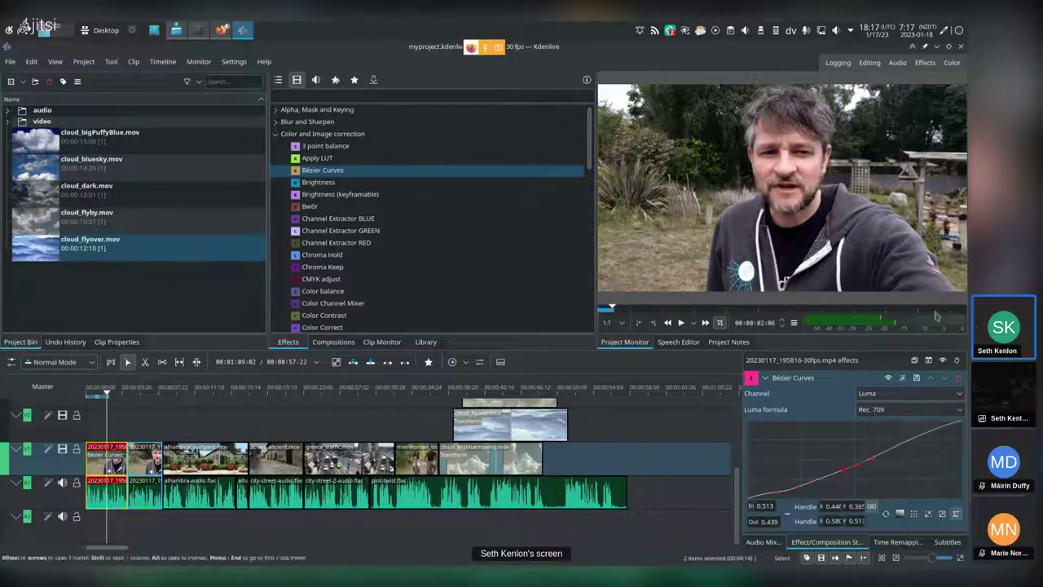
Add a second Bézier Curves effect to the opening talking clip and expand its settings
click(318, 158)
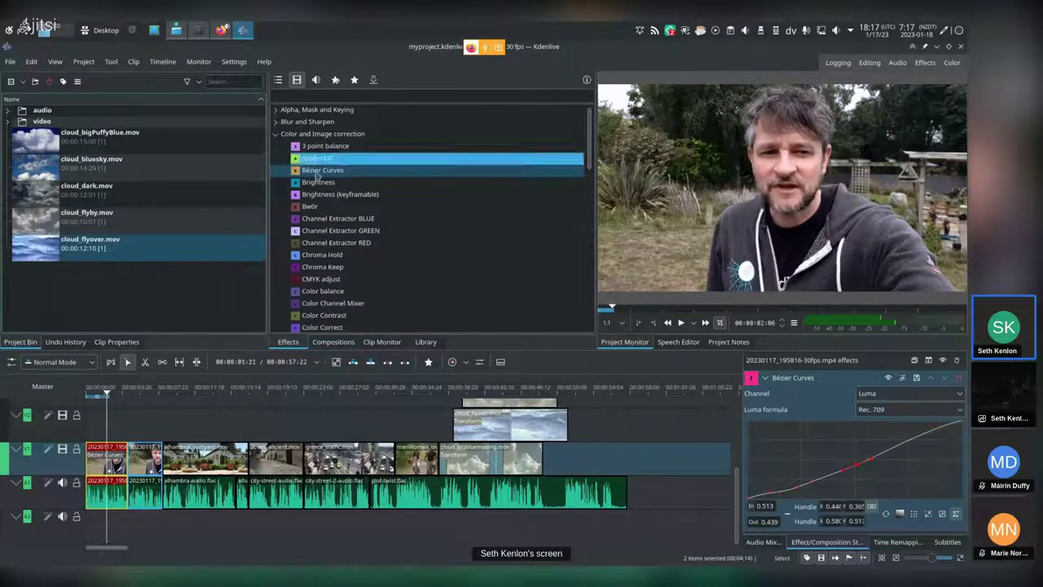
click(765, 378)
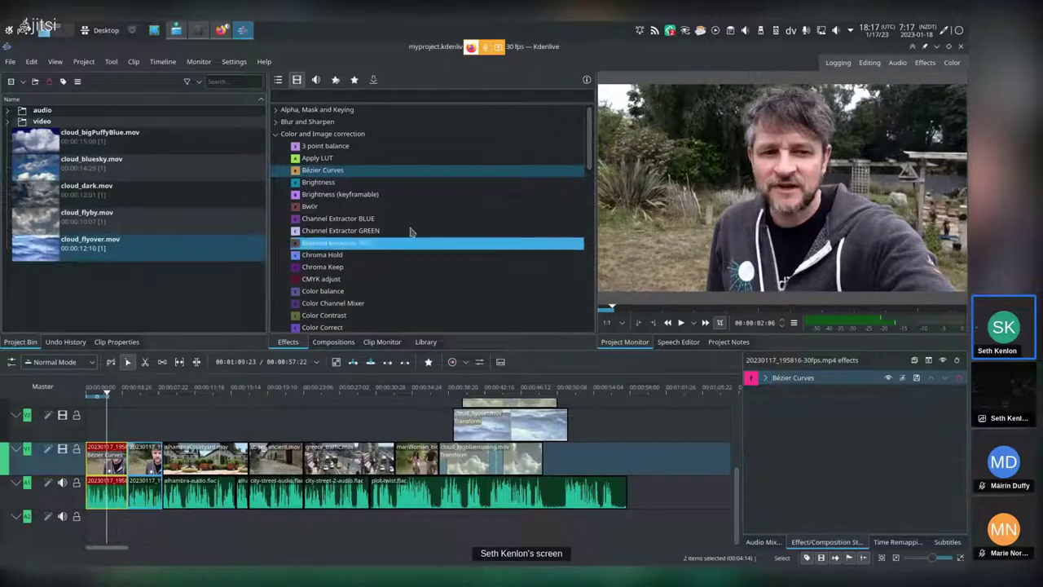
click(322, 170)
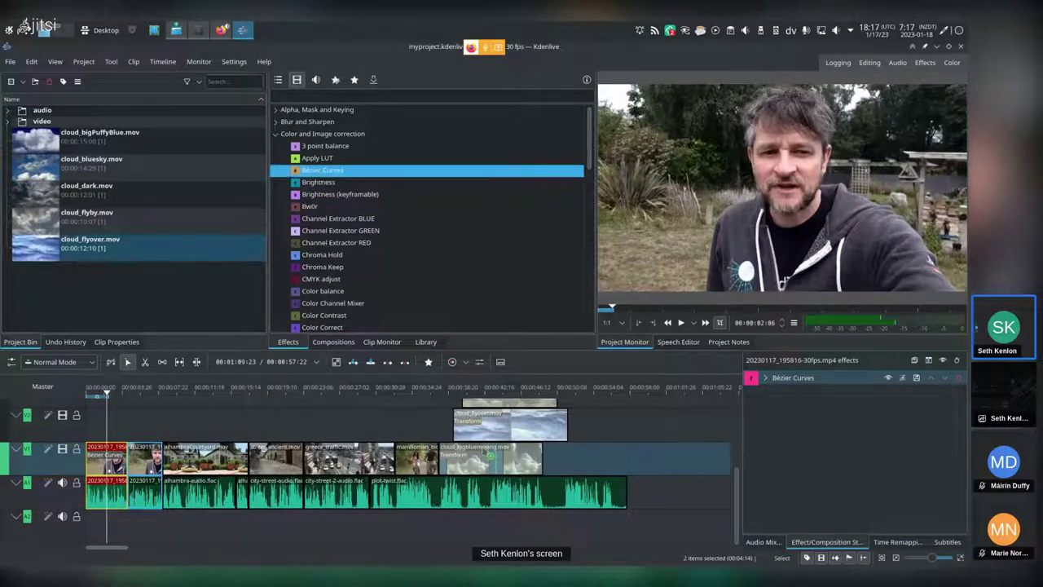
click(766, 378)
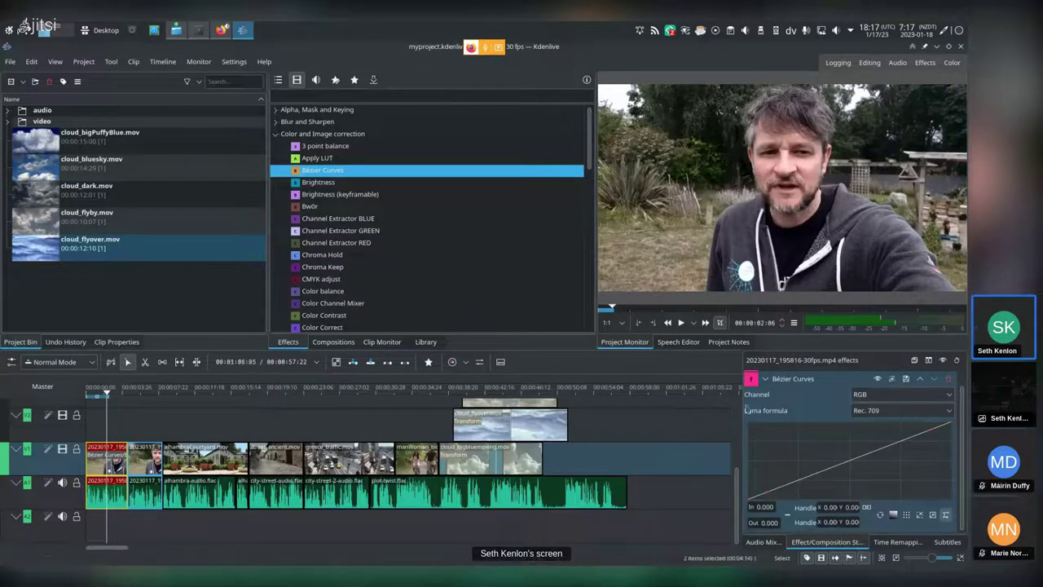
Try a Red channel curve point at about In 0.480, Out 0.516 in the second Bézier Curves effect, and delete that effect
click(883, 399)
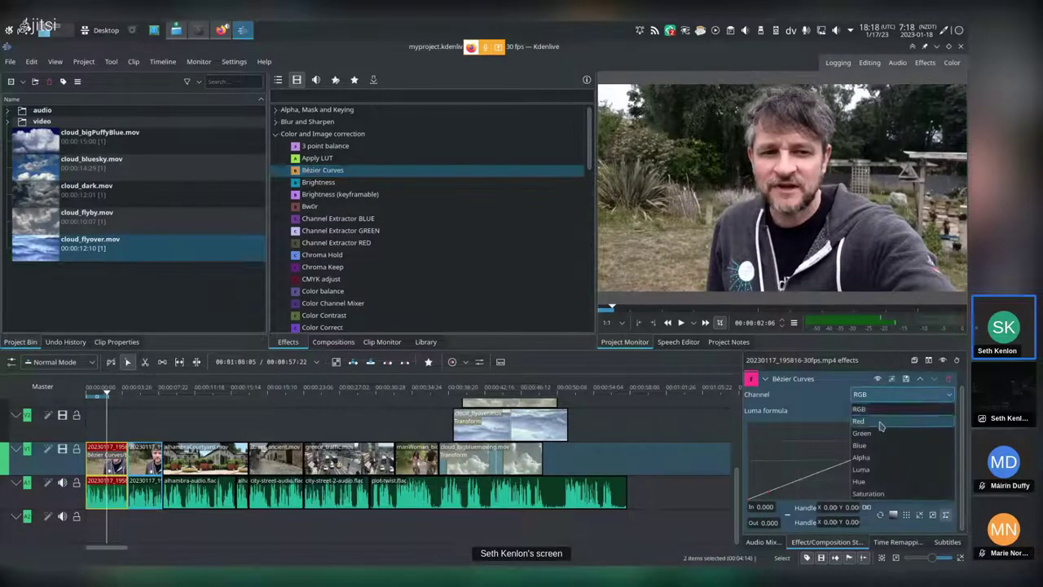
click(879, 423)
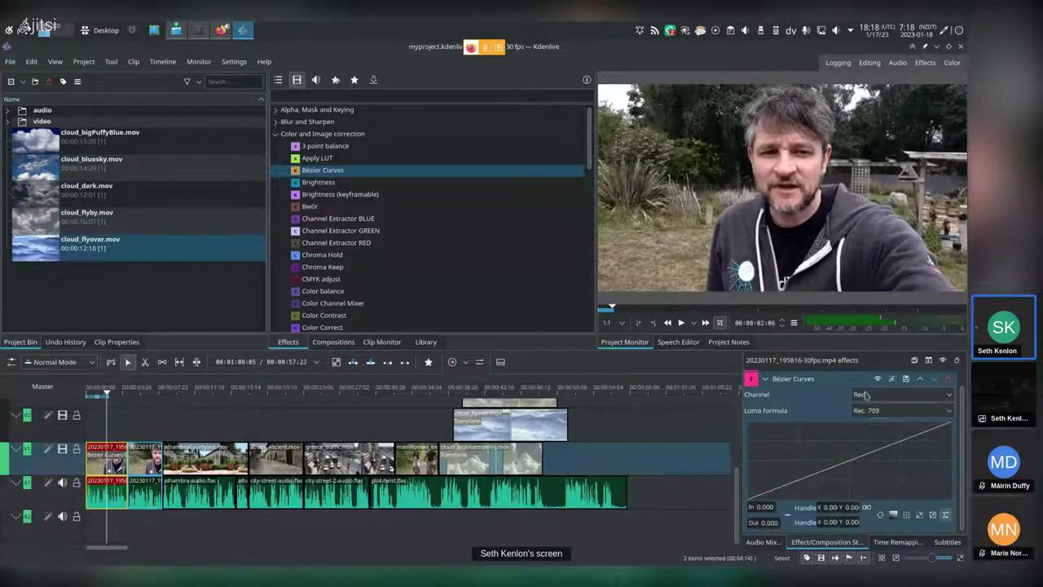
click(848, 462)
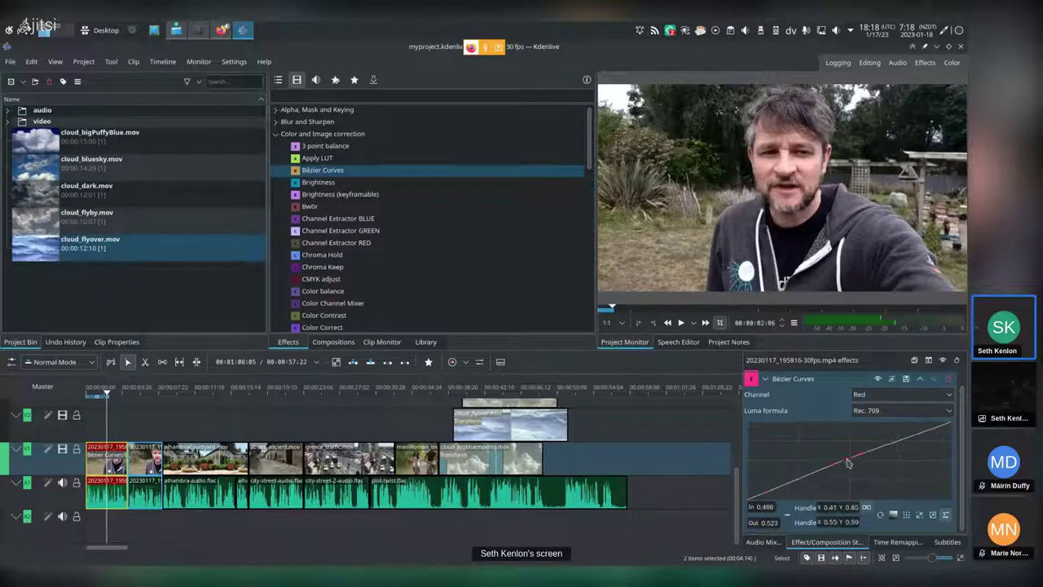
drag(847, 458, 844, 459)
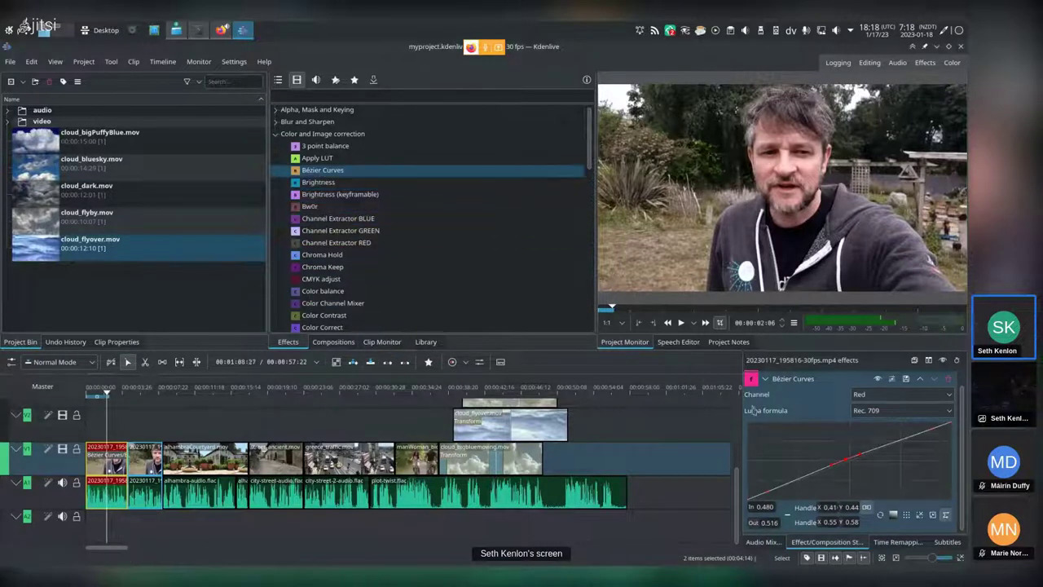
click(946, 381)
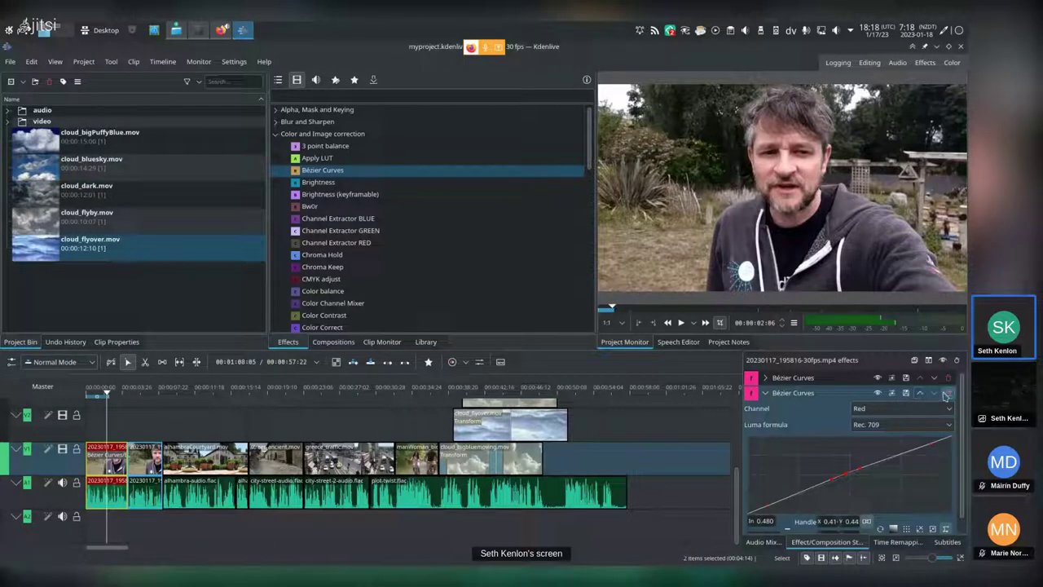
click(947, 393)
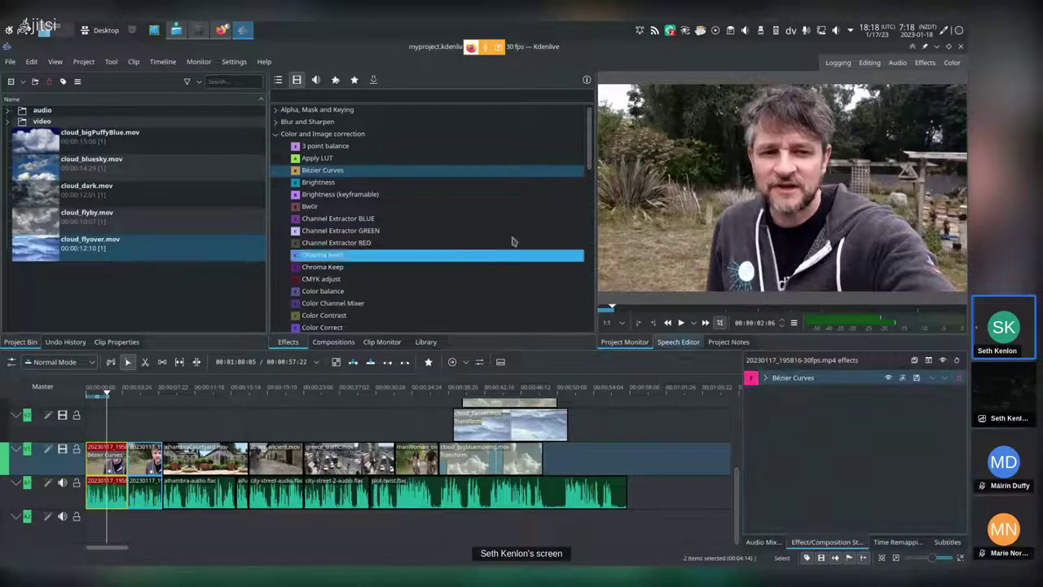
Try a Color balance effect on the opening clip with Red Midtones 0.11, Blue Midtones -0.24 and Green Shadow 0.06
click(296, 295)
drag(186, 445, 99, 456)
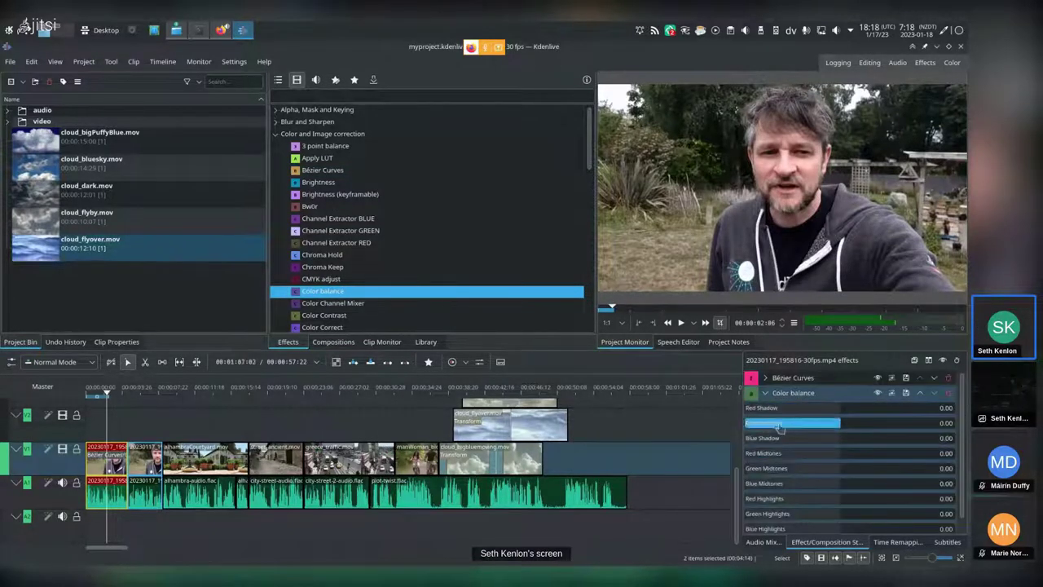
scroll(963, 394, down, 1)
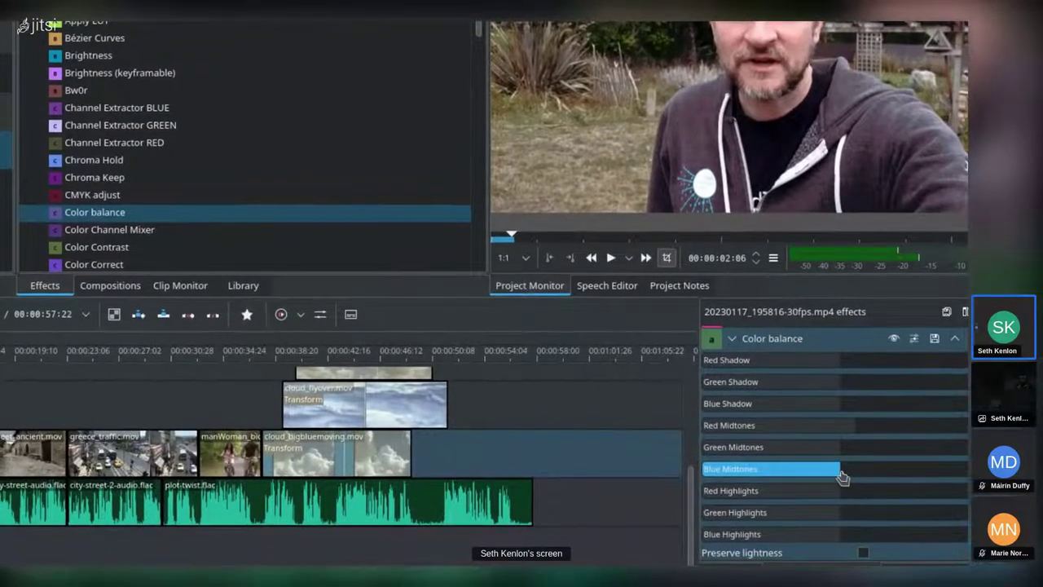
drag(843, 477, 819, 481)
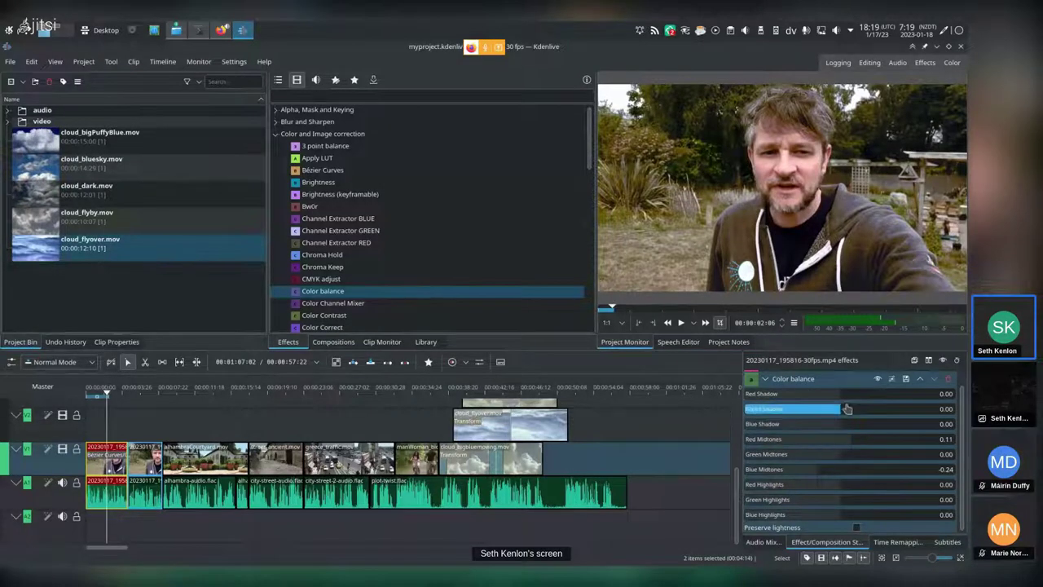
drag(842, 414, 850, 414)
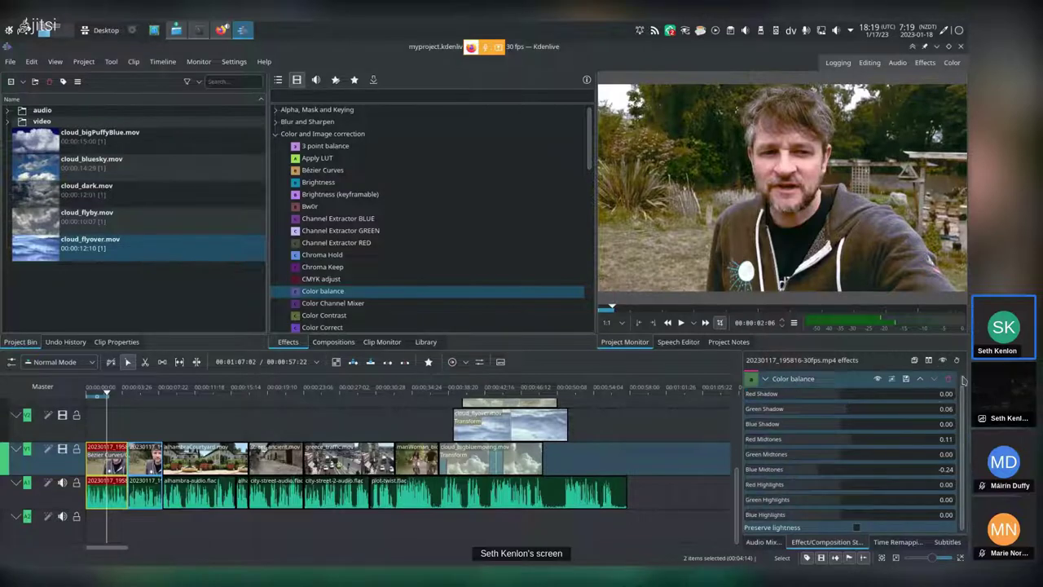
scroll(964, 380, up, 1)
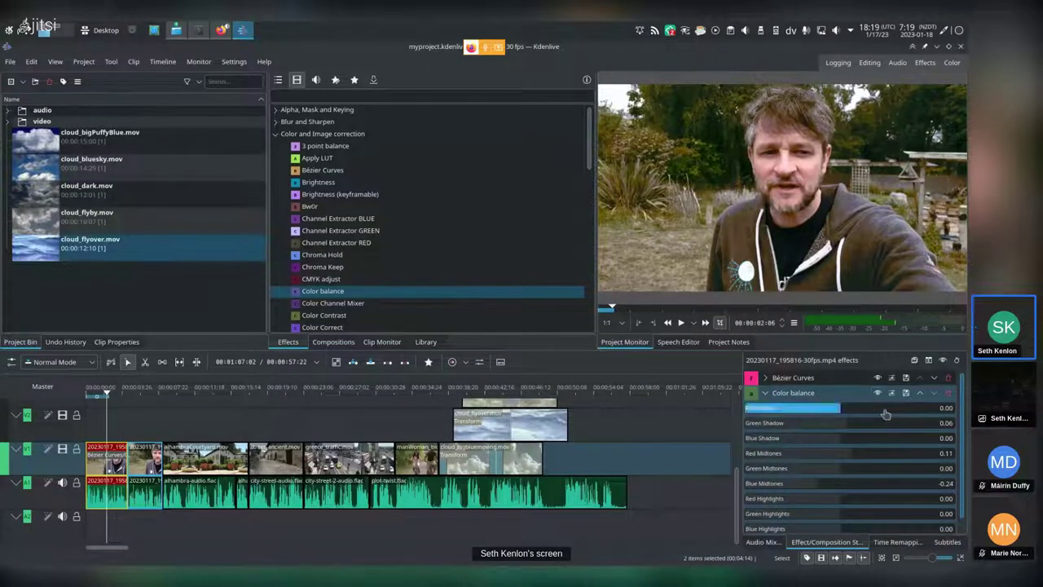
click(765, 394)
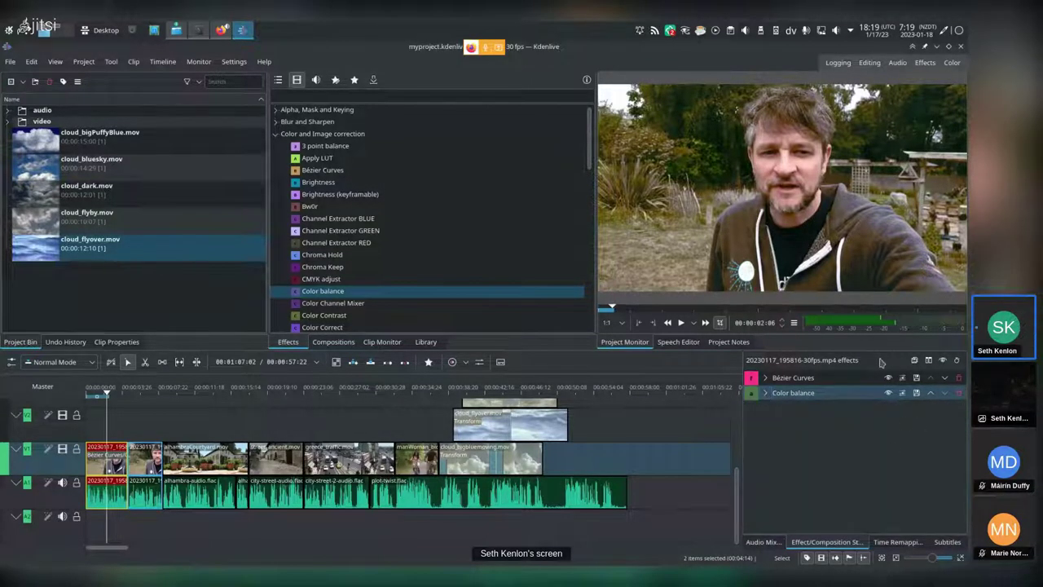
Compare the opening clip with its effects off and on, and delete the Color balance effect
click(943, 362)
click(943, 362)
click(958, 393)
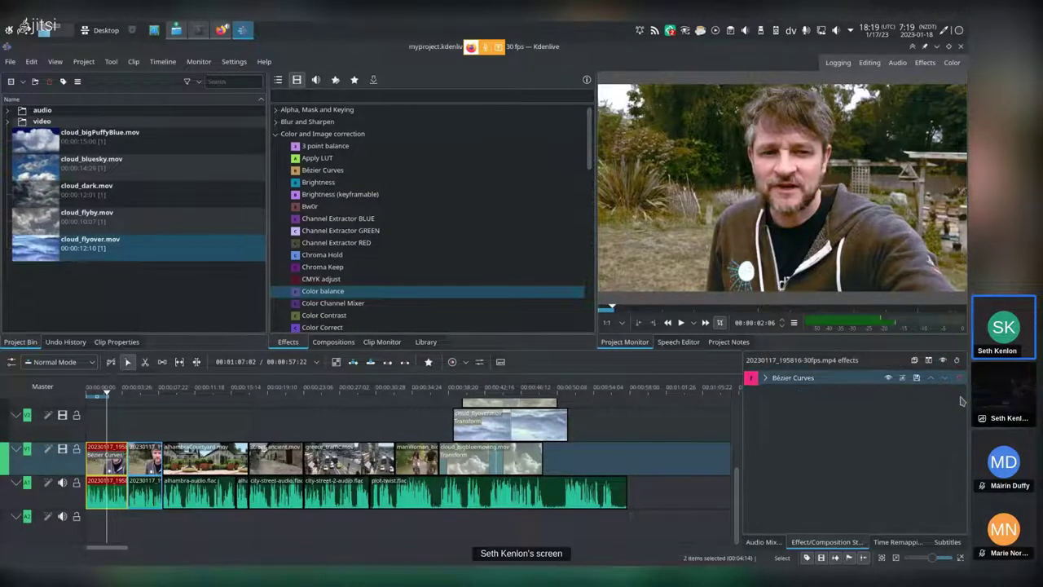
Compare the opening clip with and without its remaining Bézier Curves correction
click(945, 362)
click(946, 362)
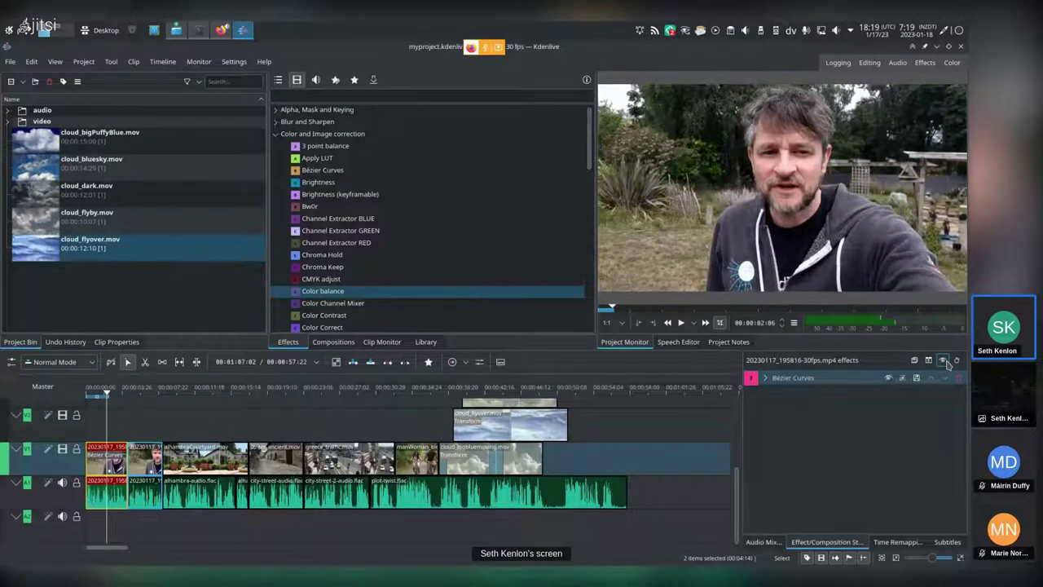
click(945, 361)
click(945, 361)
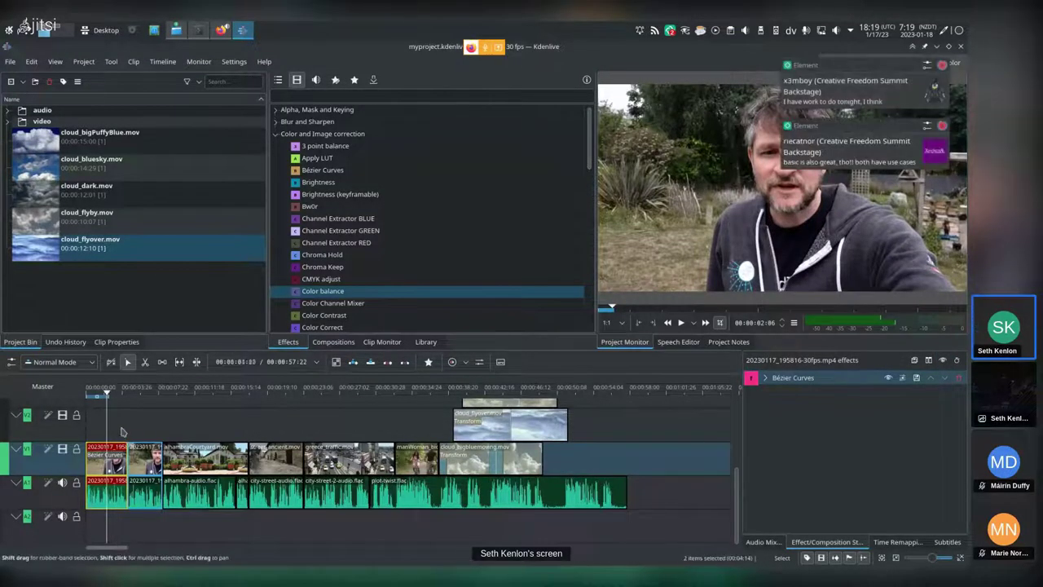
Copy the opening talking clip and paste its effects onto the second talking clip
right_click(99, 460)
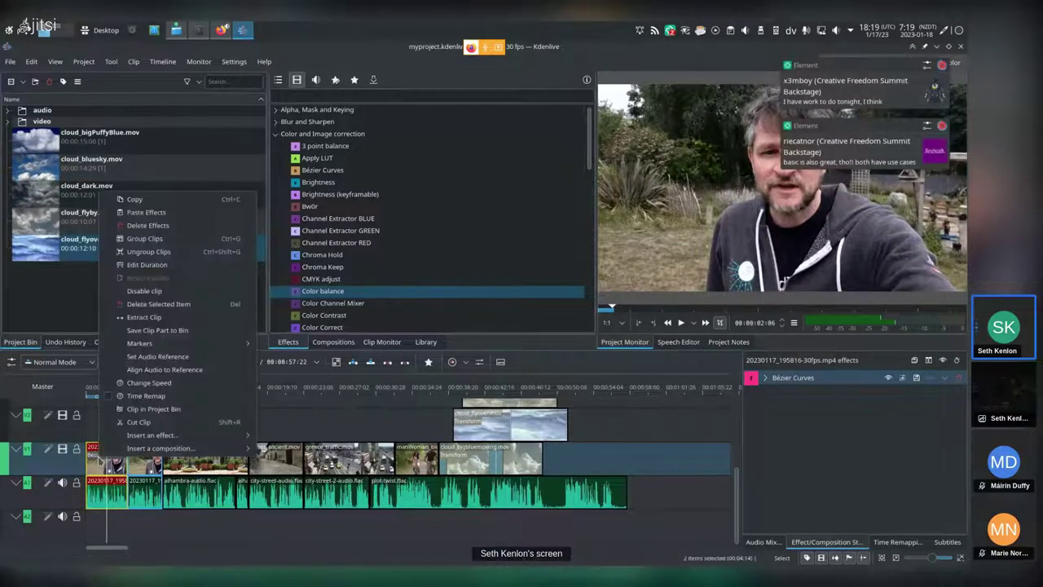
click(135, 199)
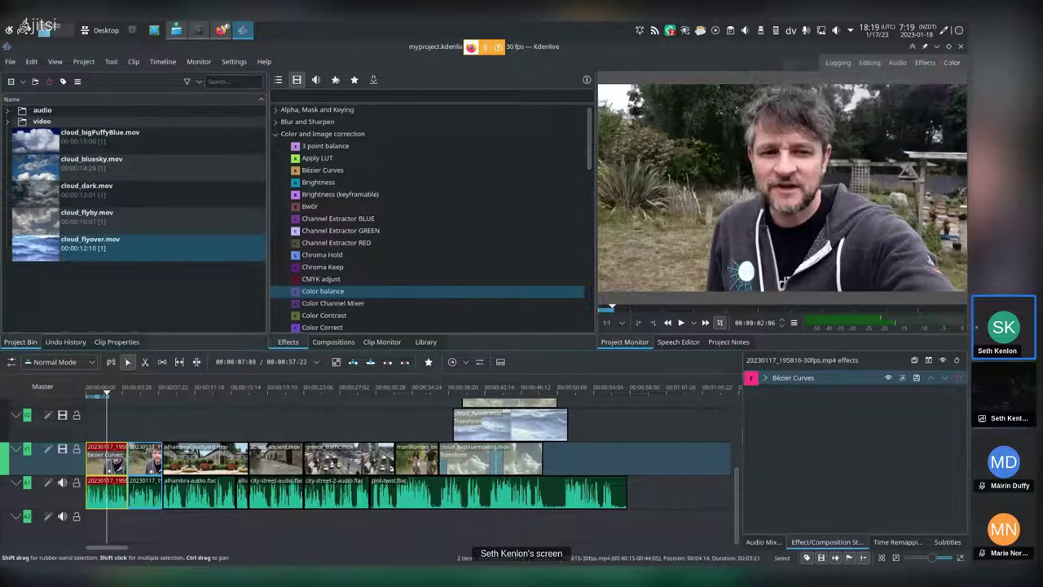
click(140, 394)
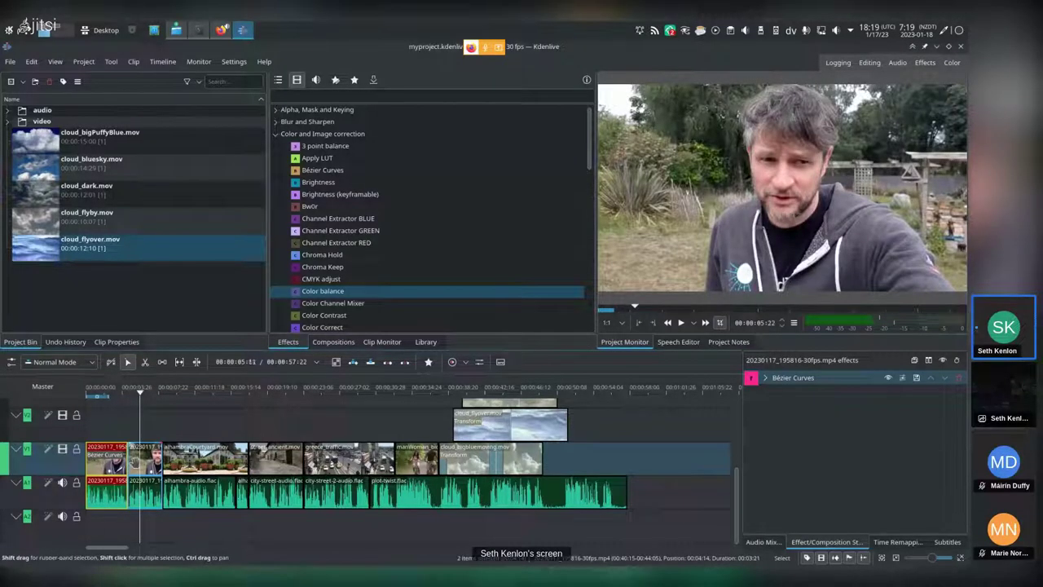
right_click(135, 461)
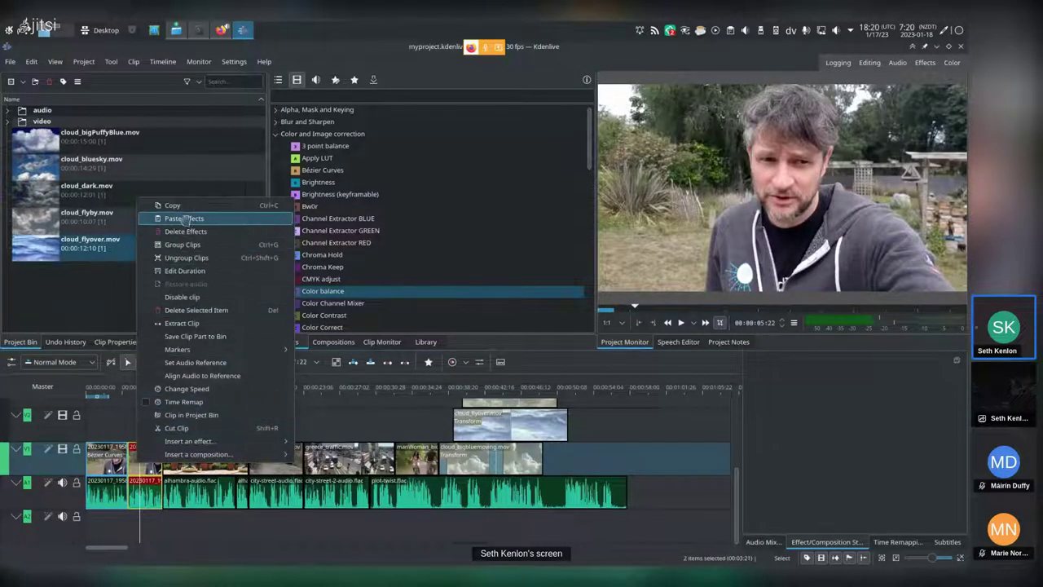
click(181, 244)
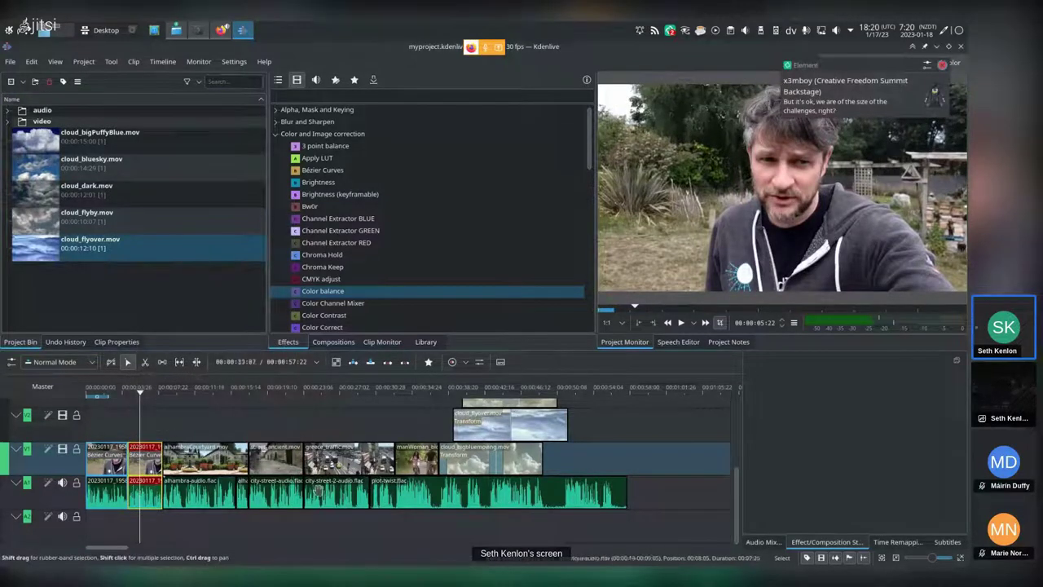
Preview the corrected second talking clip, and paste the copied effects onto alhambraCourtyard.mov
click(197, 395)
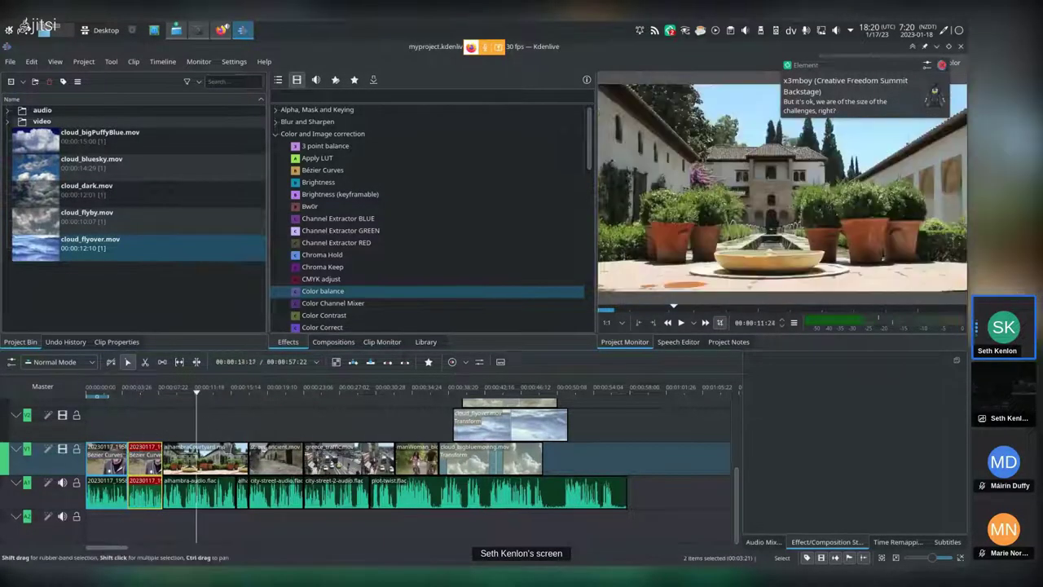
click(145, 395)
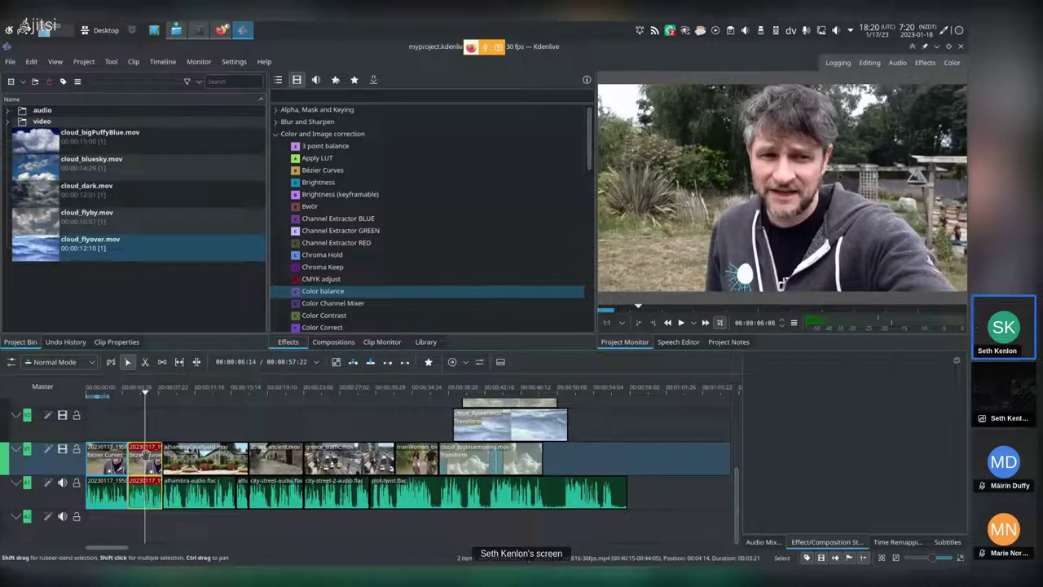
click(195, 395)
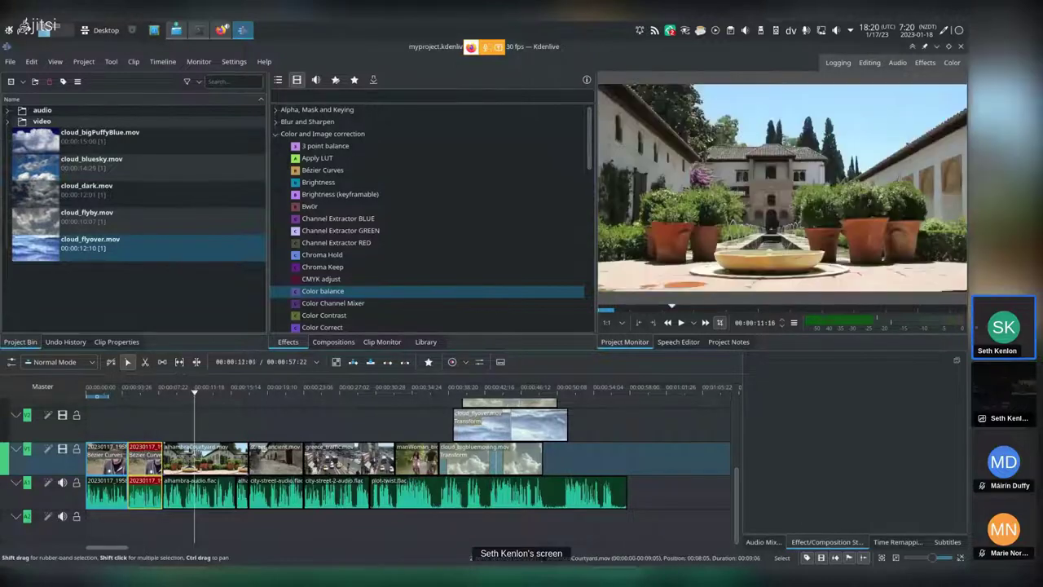
right_click(198, 456)
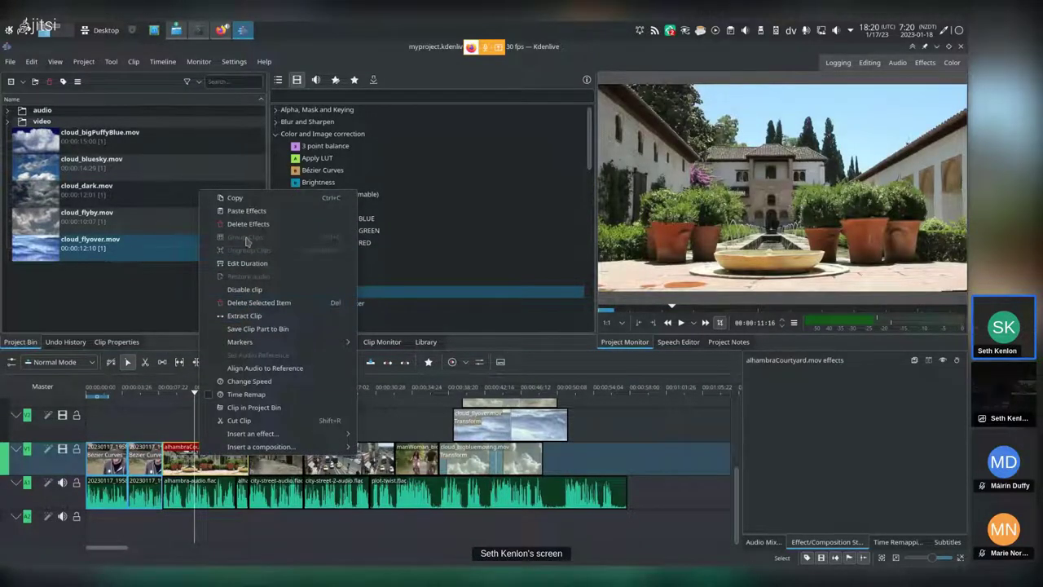
click(245, 211)
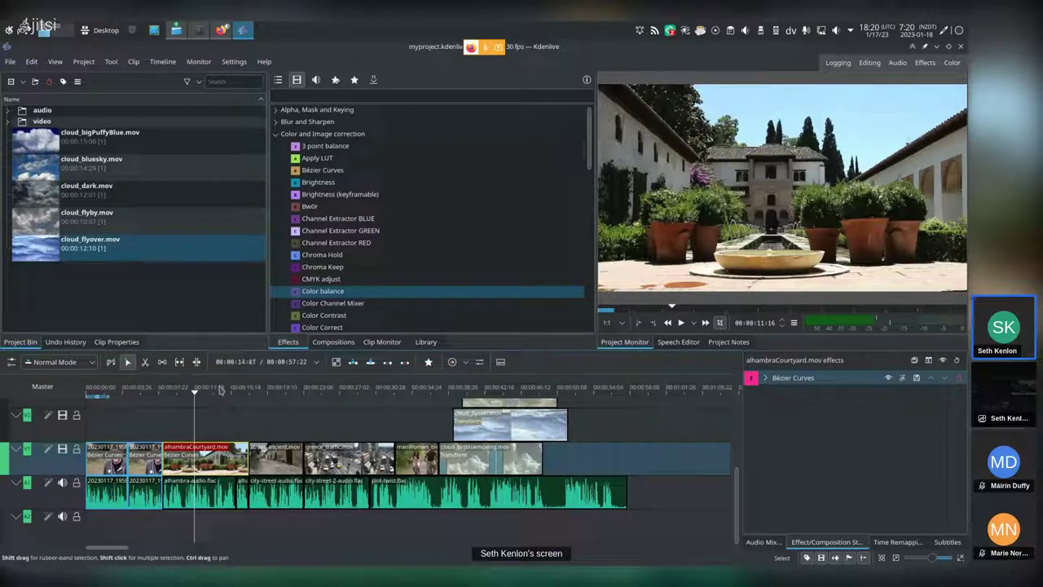
Paste the copied effects onto street_ancient.mov while previewing that clip
click(271, 390)
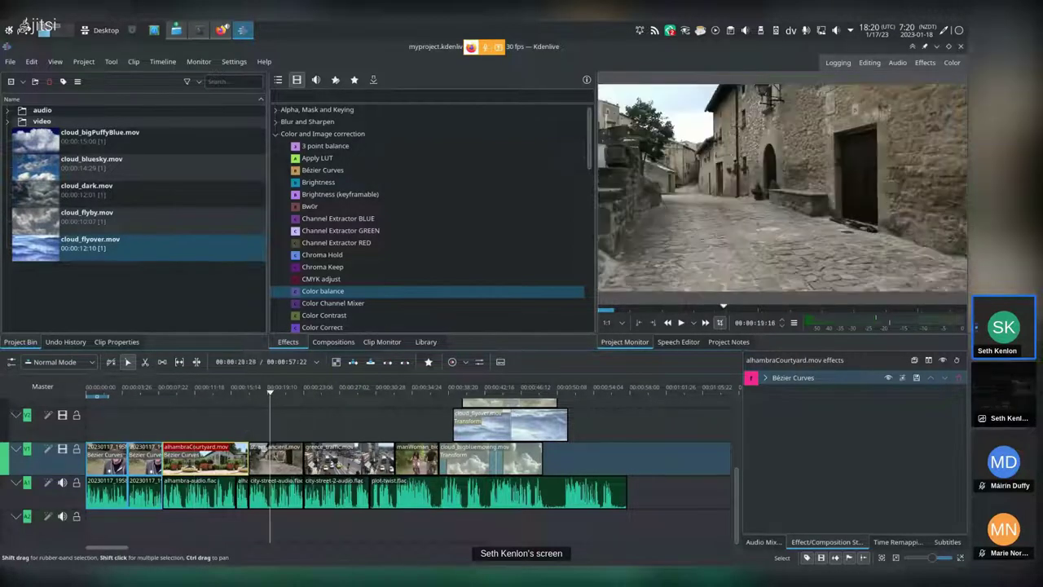
right_click(281, 448)
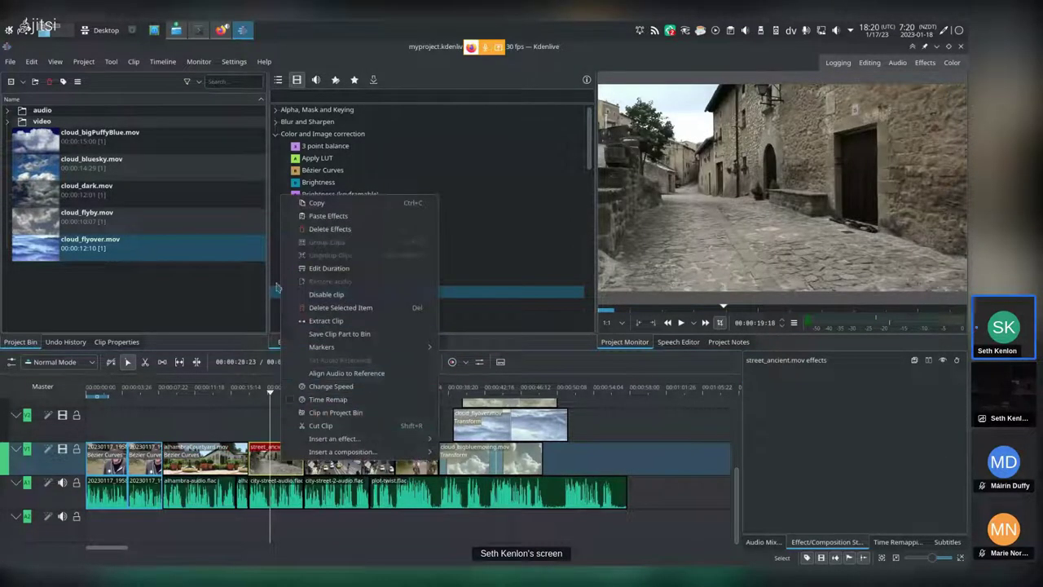
click(334, 217)
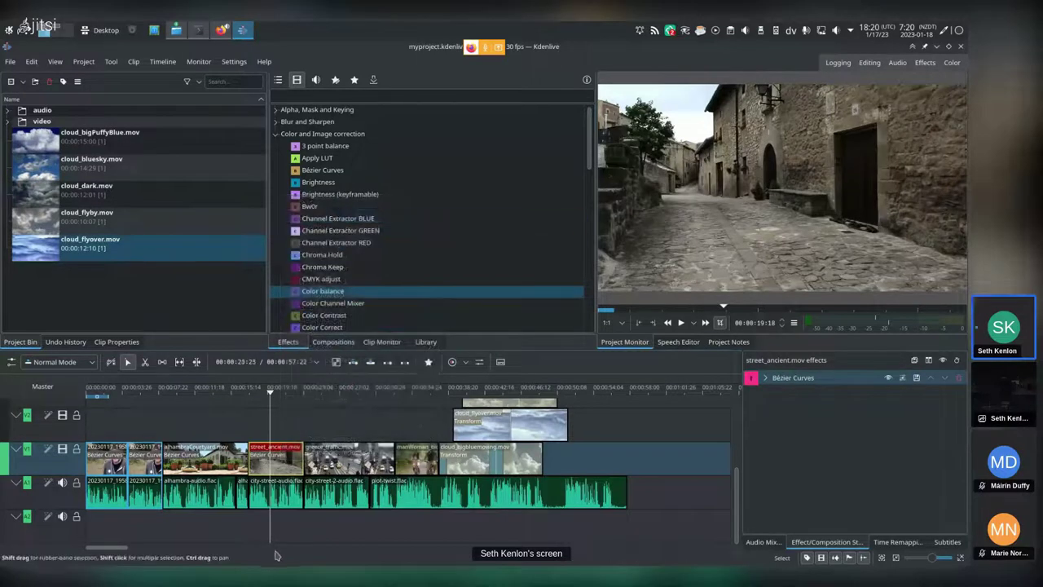
Preview the alhambraCourtyard.mov and greece_traffic.mov footage, and dismiss the Element chat notification
click(220, 391)
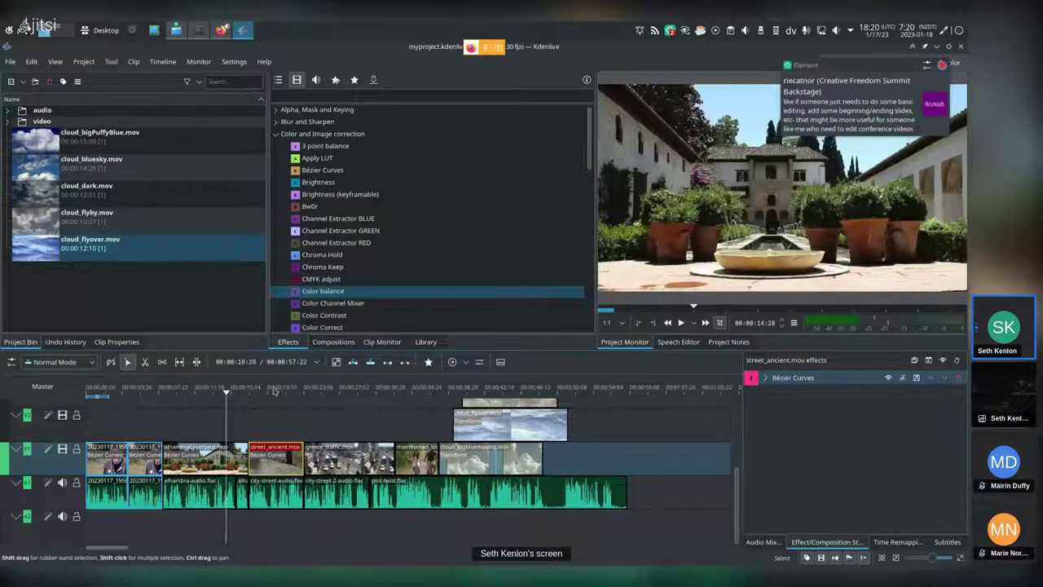
click(305, 390)
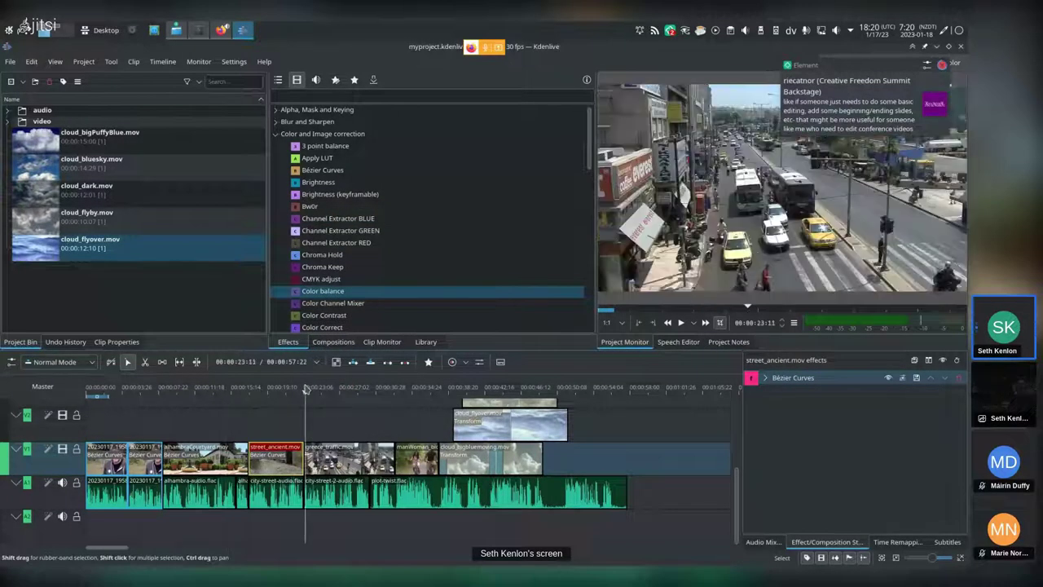
click(943, 65)
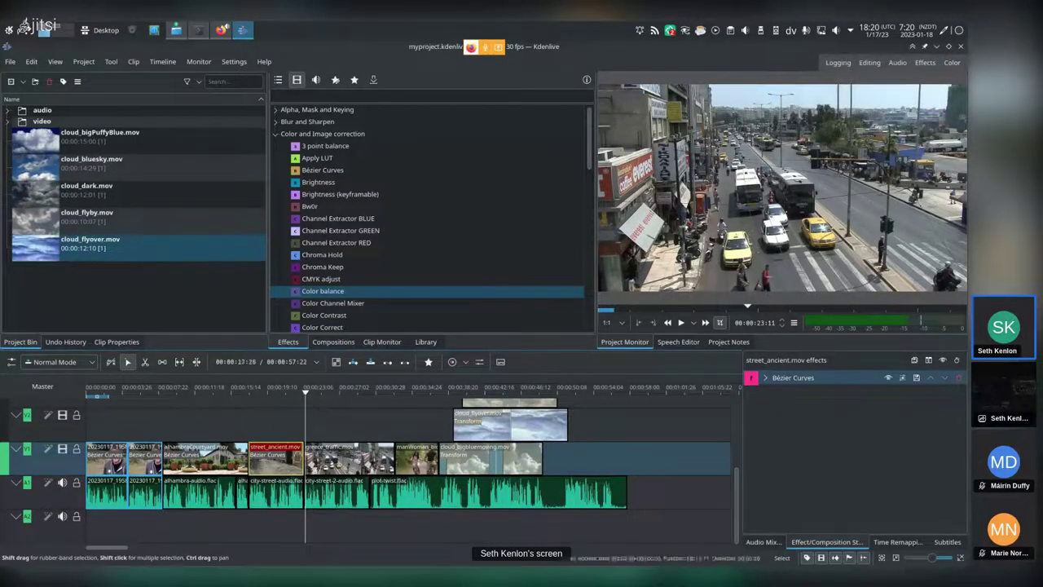
Paste the copied effects onto the greece_traffic.mov clip in the timeline
right_click(341, 454)
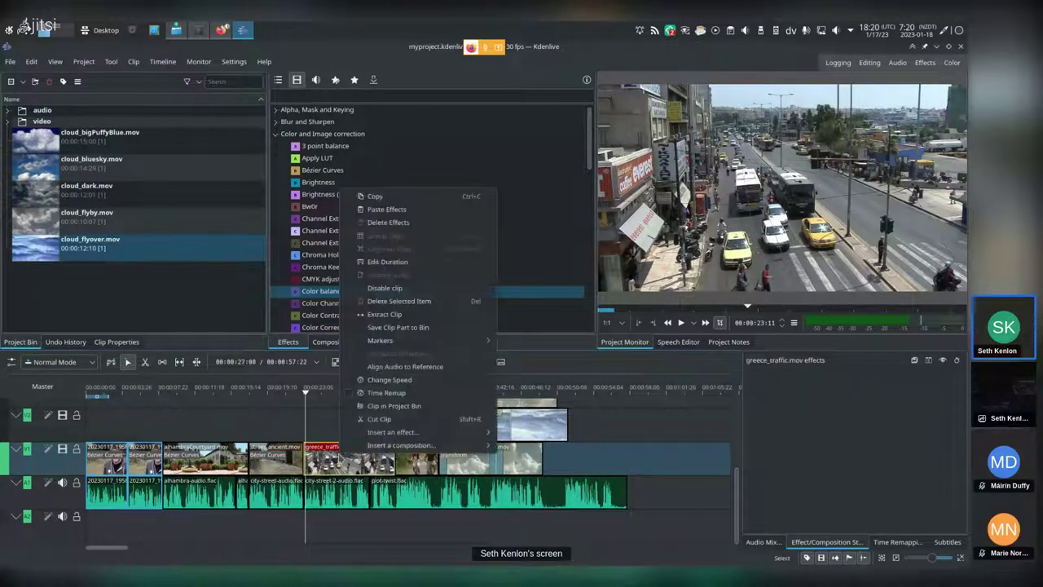
click(385, 209)
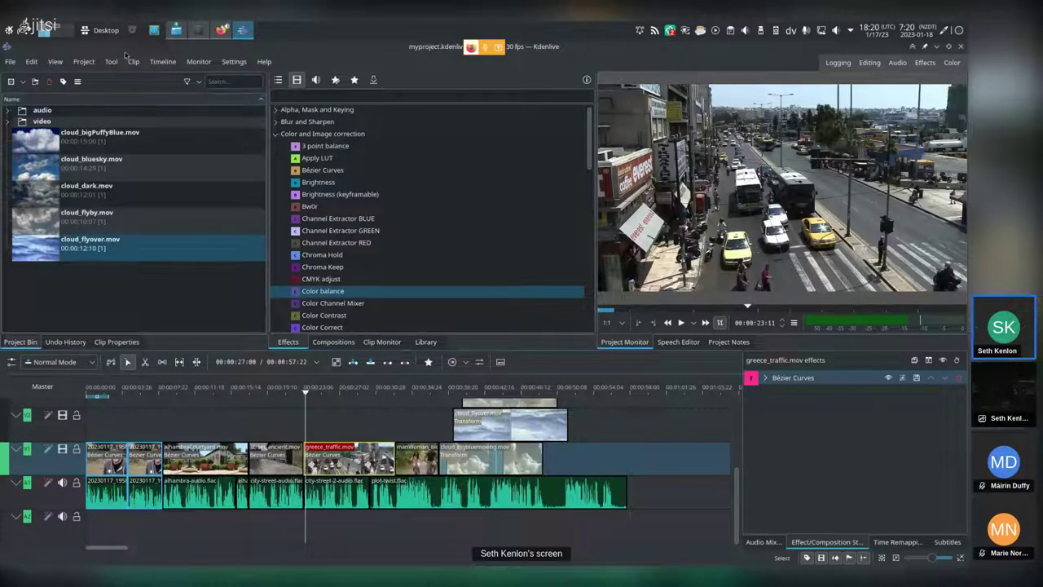
Examine the project's rendering options and export presets without rendering, and switch to the Jitsi meeting in Firefox
click(84, 62)
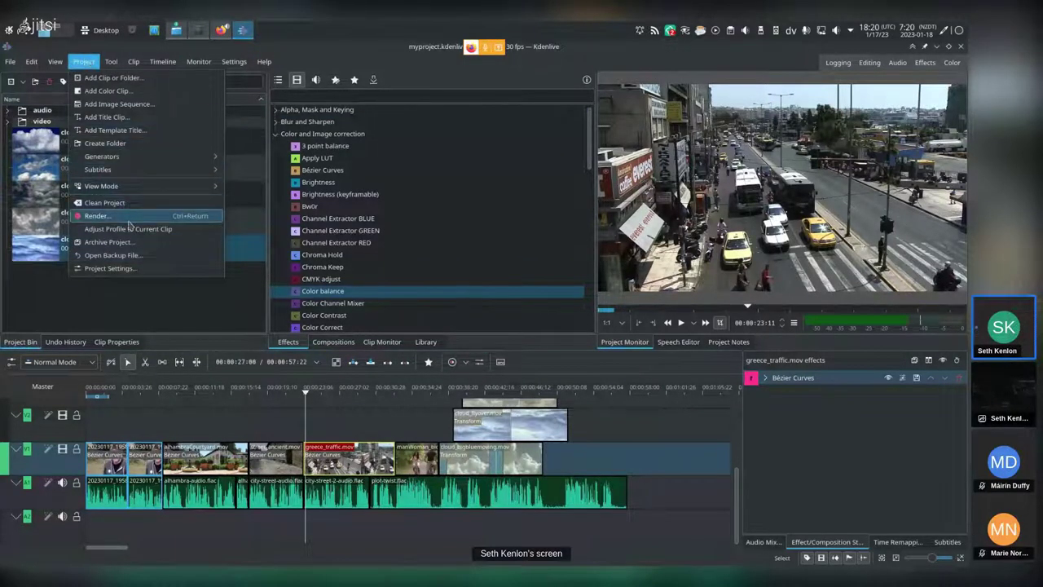
click(96, 216)
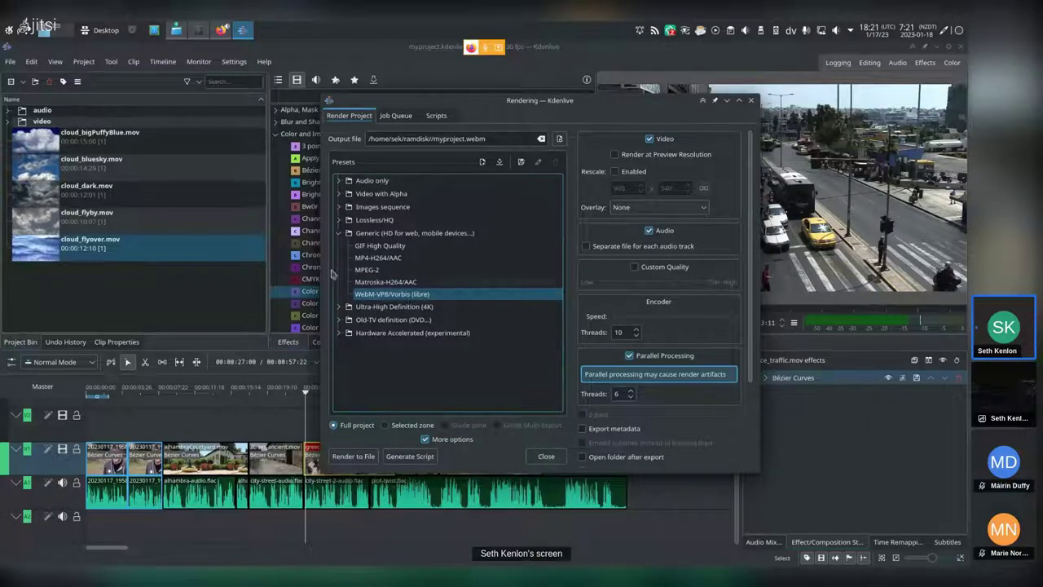
click(751, 101)
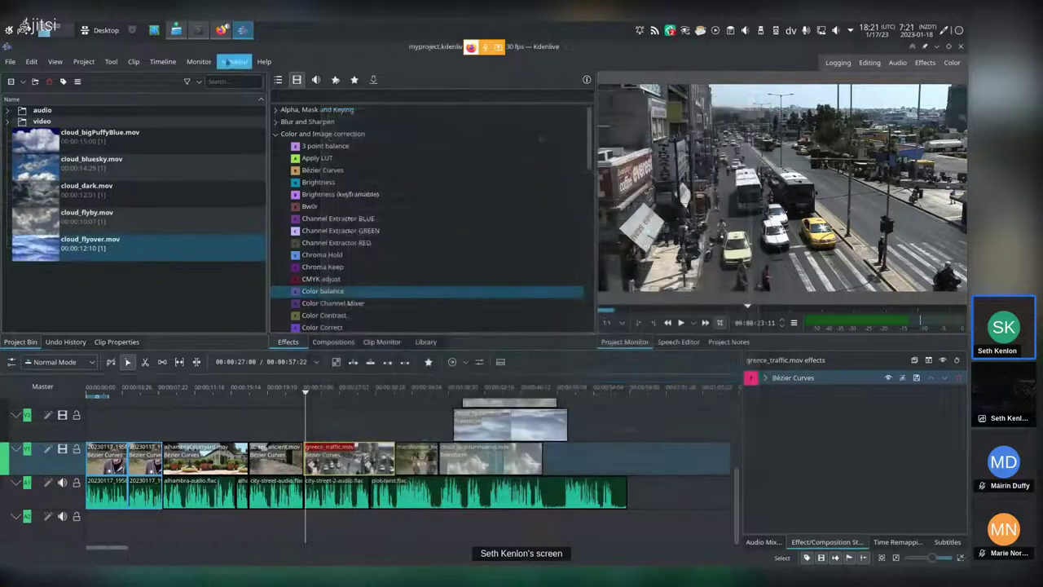
click(221, 30)
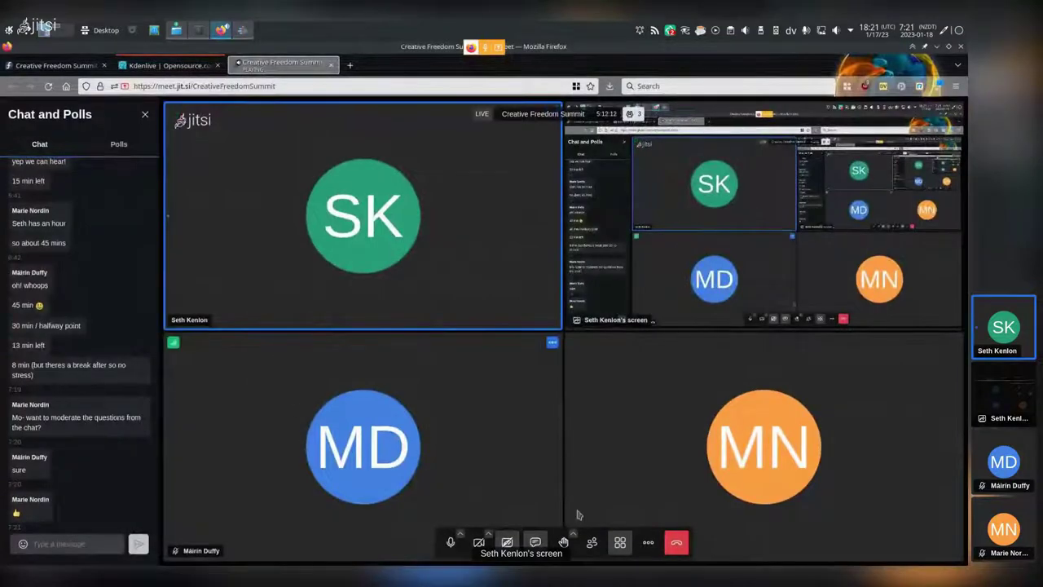